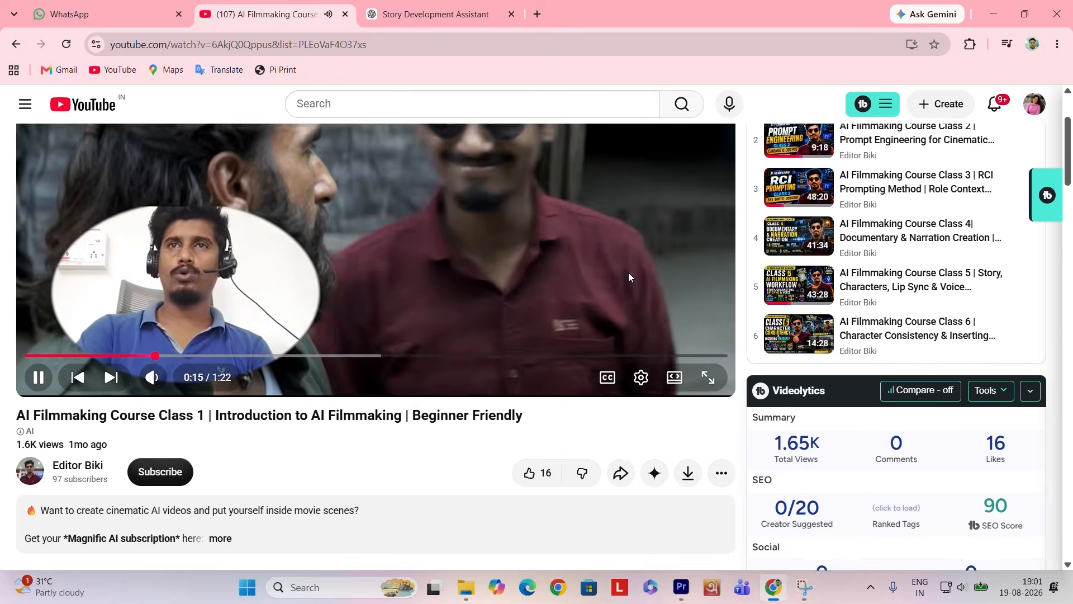
- Return from the playing course video to its channel and browse the channel's uploaded videos
{"action": "scroll", "coordinate": [629, 273], "scroll_direction": "up", "scroll_amount": 3}
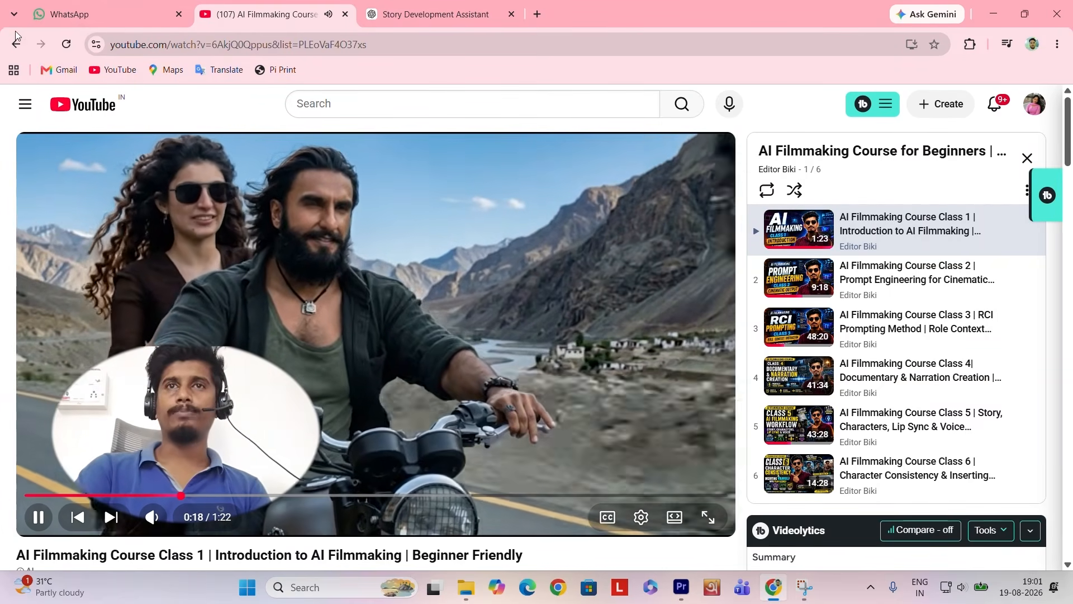
{"action": "left_click", "coordinate": [16, 44]}
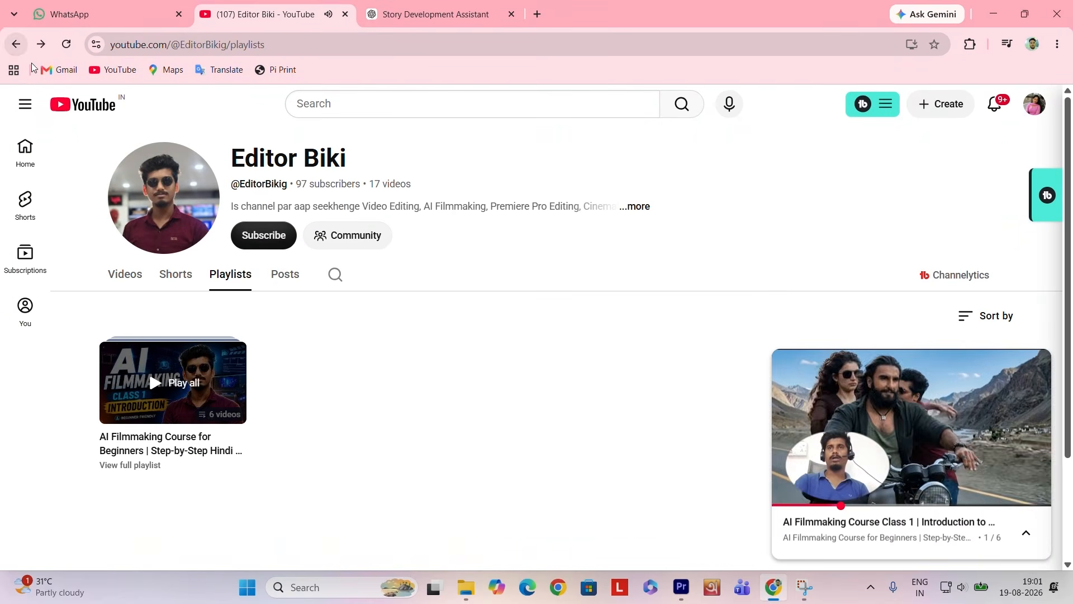
{"action": "left_click", "coordinate": [1038, 364]}
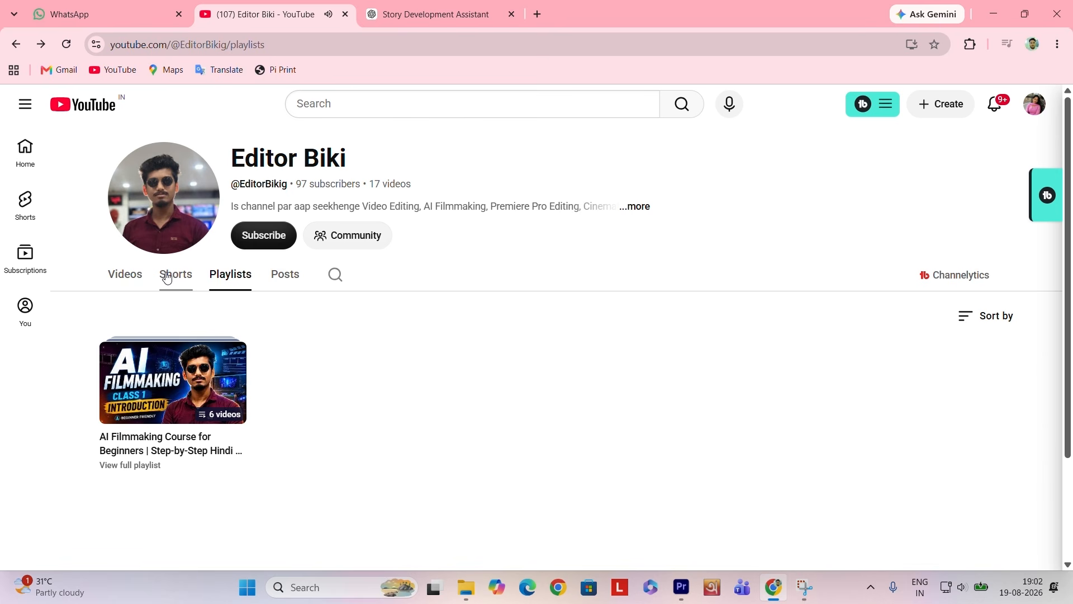
{"action": "left_click", "coordinate": [132, 280]}
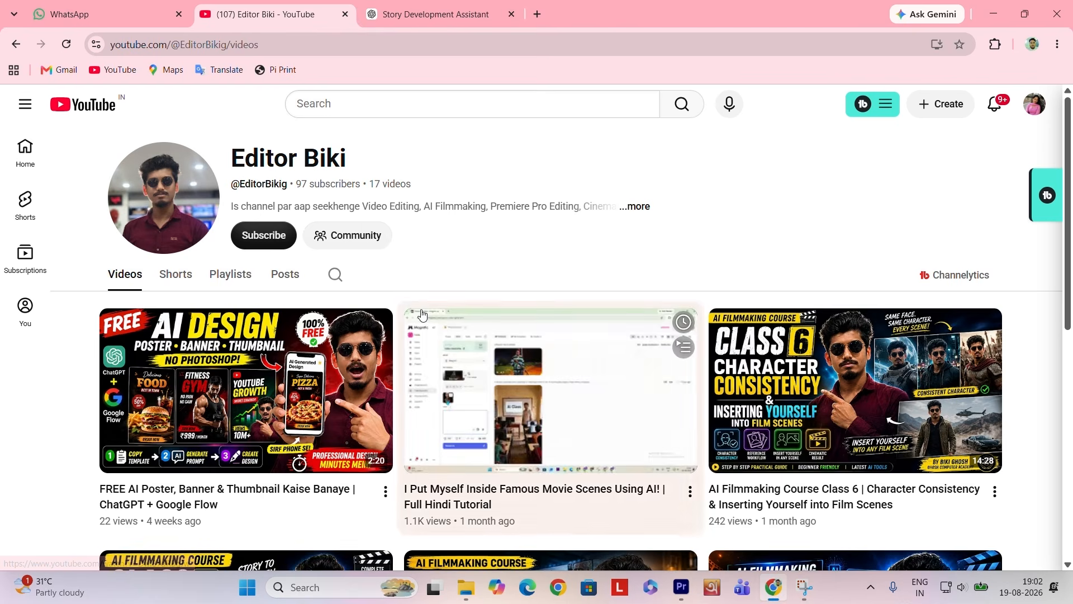
{"action": "mouse_move", "coordinate": [883, 372]}
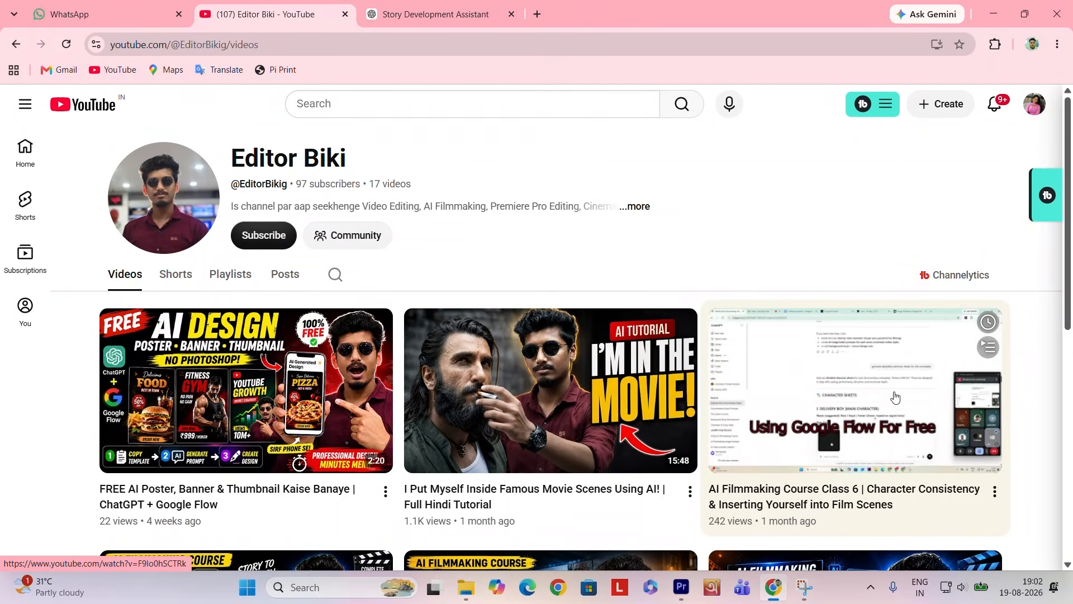
{"action": "scroll", "coordinate": [898, 485], "scroll_direction": "down", "scroll_amount": 5}
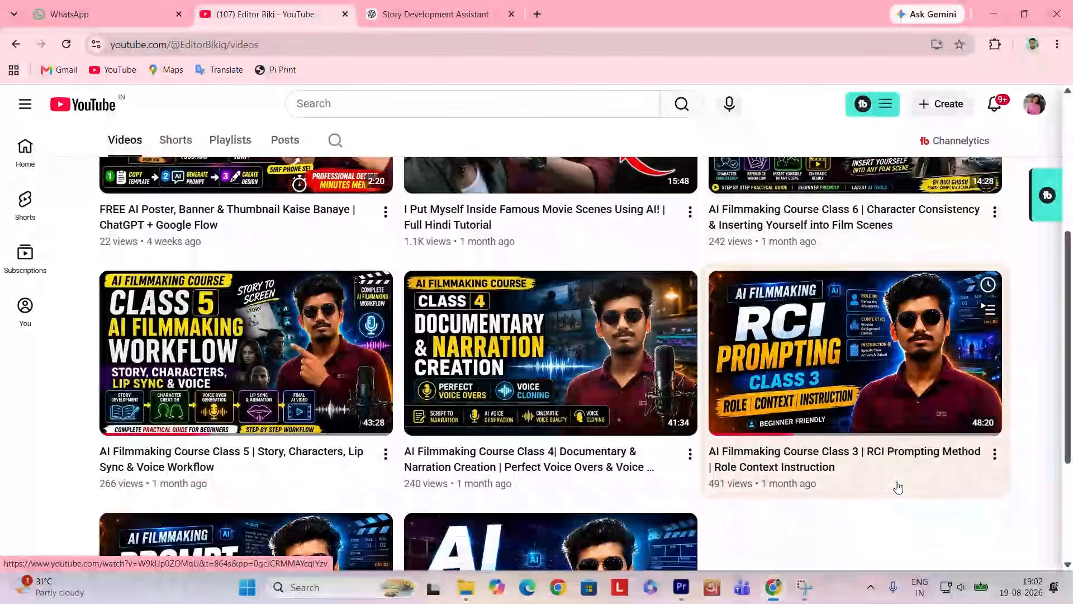
{"action": "scroll", "coordinate": [896, 485], "scroll_direction": "up", "scroll_amount": 4}
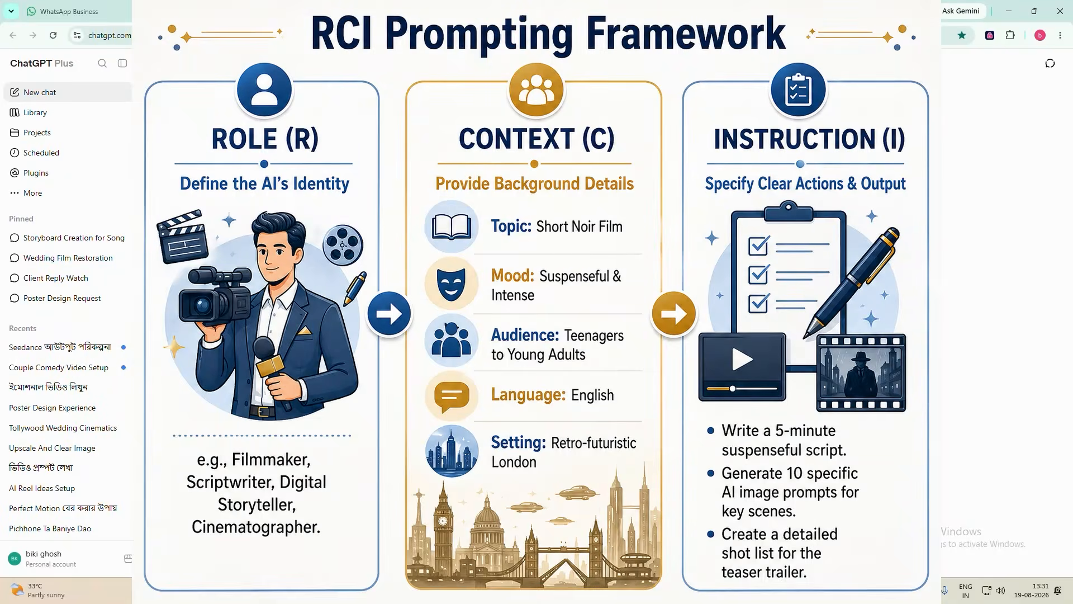
- Write the role line "you are a bollywood level filmamker and director" in the ChatGPT prompt and start a new line below it
{"action": "type", "text": "you"}
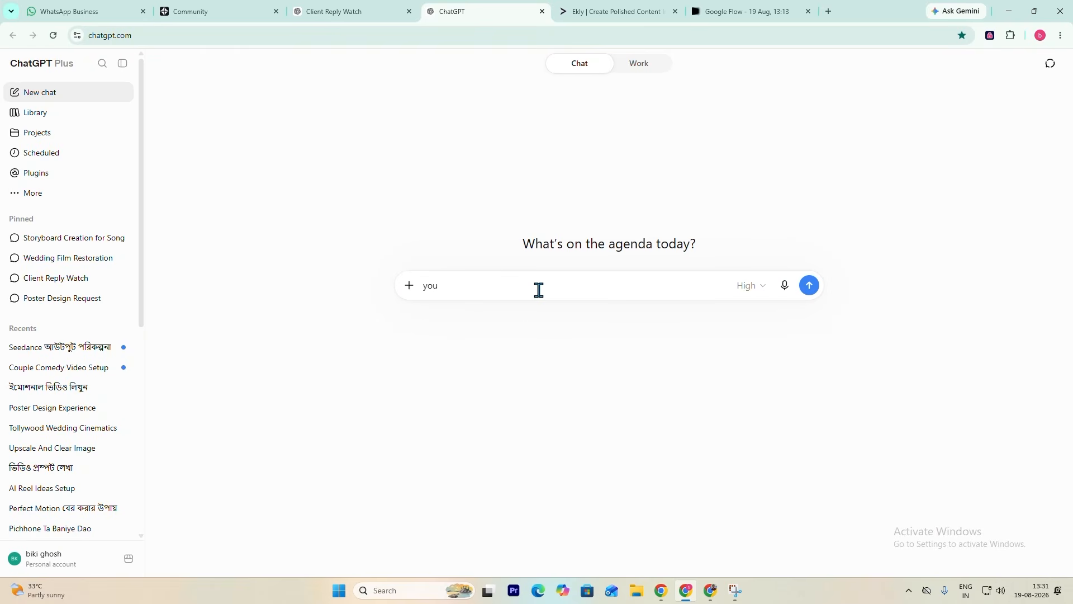
{"action": "type", "text": " are"}
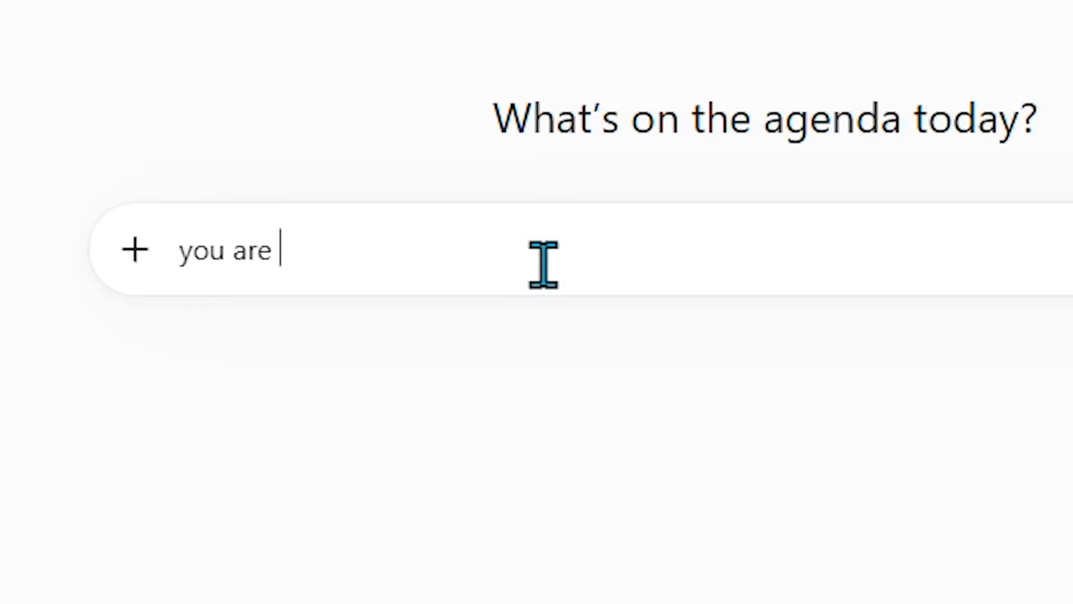
{"action": "type", "text": "a bollywood level filmamker and director"}
{"action": "key", "text": "shift+Return"}
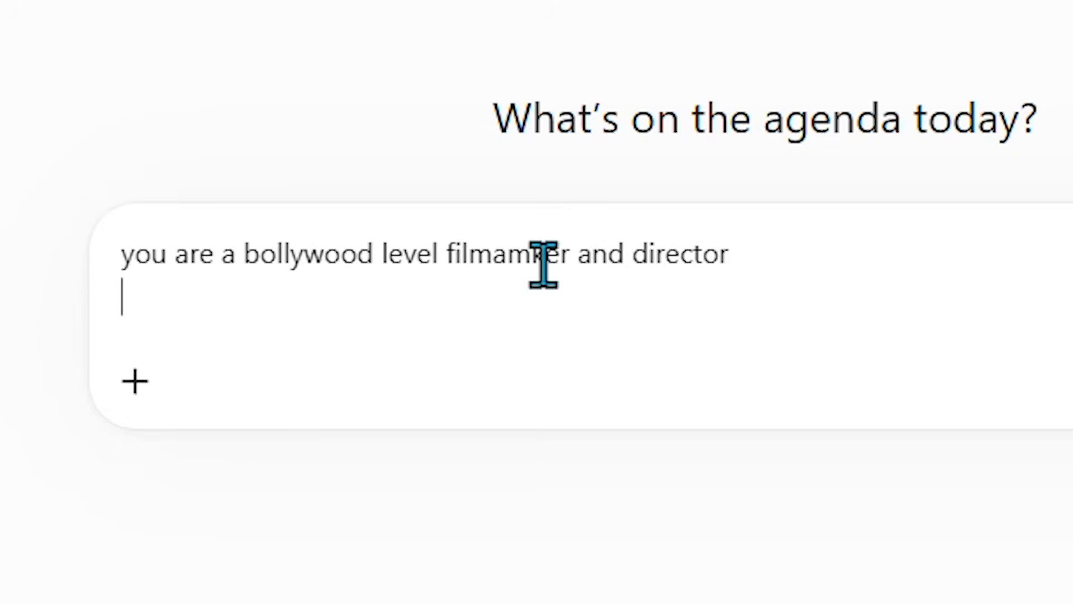
{"action": "left_click", "coordinate": [544, 263]}
{"action": "triple_click", "coordinate": [543, 262]}
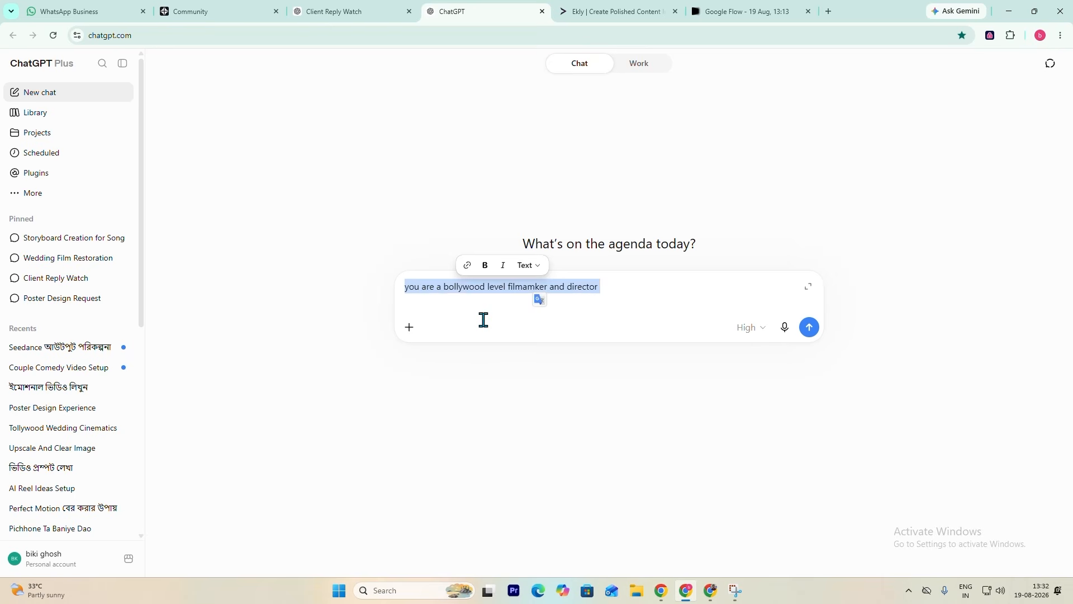
{"action": "left_click", "coordinate": [483, 319]}
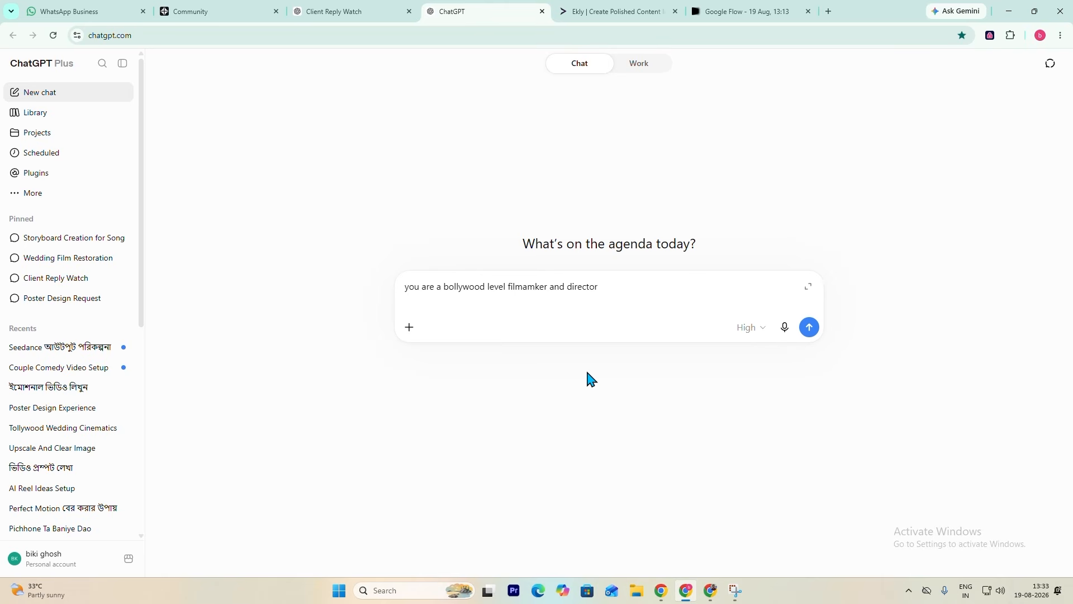
- Write the context line "ma ek short film banana cahahta hu .. mere yotube channel k liye" under the role line
{"action": "type", "text": "ma ek short film banana cahahta hu .. meer yotube channel k liye"}
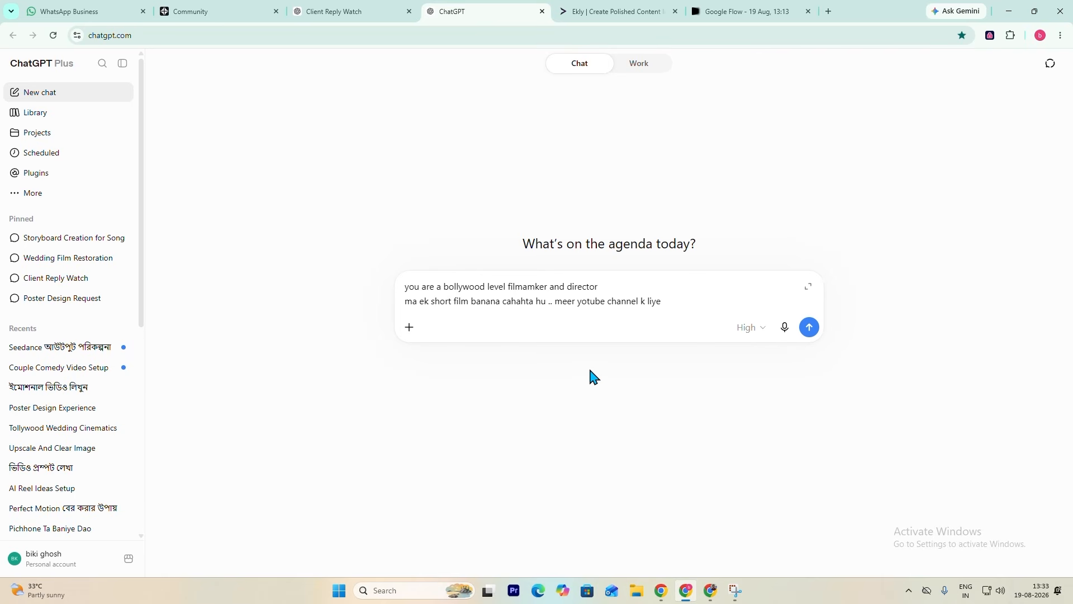
{"action": "left_click", "coordinate": [571, 302]}
{"action": "key", "text": "BackSpace"}
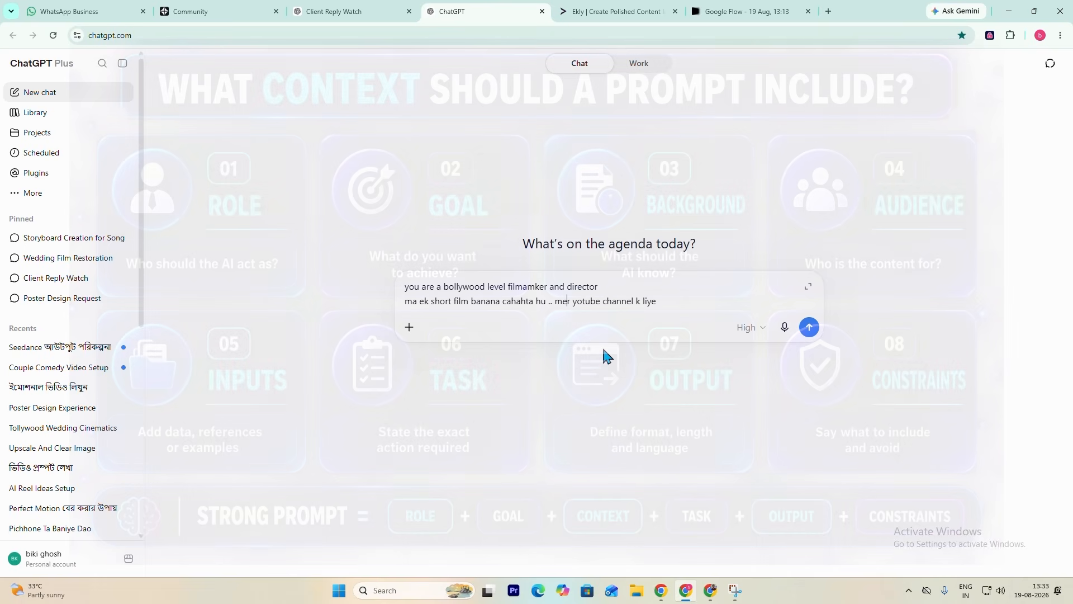
{"action": "type", "text": "e"}
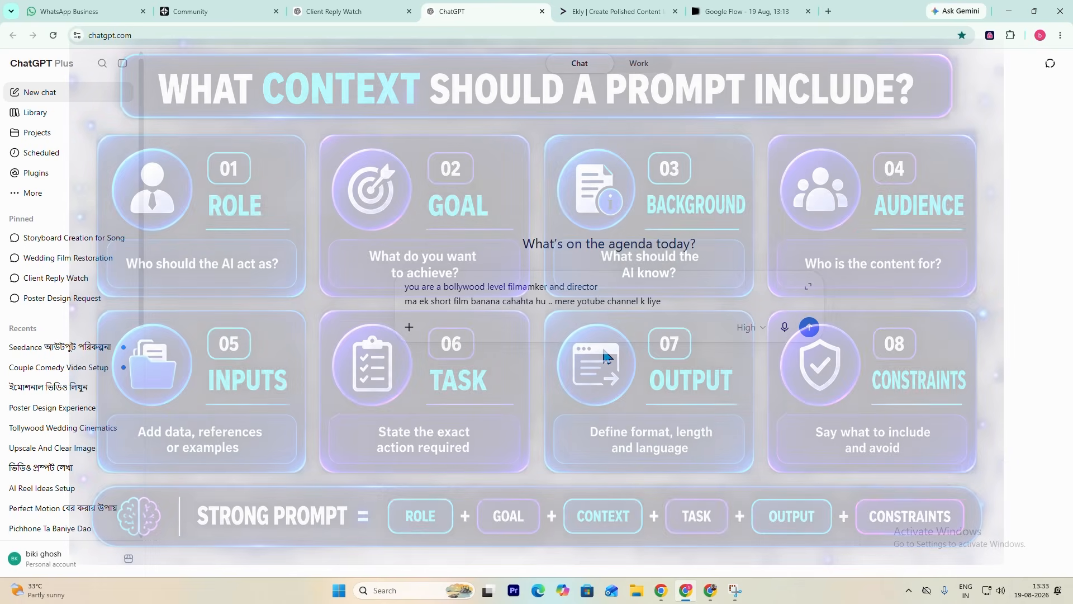
{"action": "key", "text": "Right"}
{"action": "key", "text": "Right"}
{"action": "key", "text": "Right"}
{"action": "key", "text": "Right"}
{"action": "key", "text": "Right"}
{"action": "key", "text": "Right"}
{"action": "key", "text": "Right"}
{"action": "key", "text": "Right"}
{"action": "key", "text": "Right"}
{"action": "key", "text": "Right"}
{"action": "key", "text": "Right"}
{"action": "key", "text": "Right"}
{"action": "key", "text": "Right"}
{"action": "key", "text": "Right"}
{"action": "key", "text": "Right"}
{"action": "key", "text": "Right"}
{"action": "key", "text": "Right"}
{"action": "key", "text": "Right"}
{"action": "key", "text": "Right"}
{"action": "key", "text": "Right"}
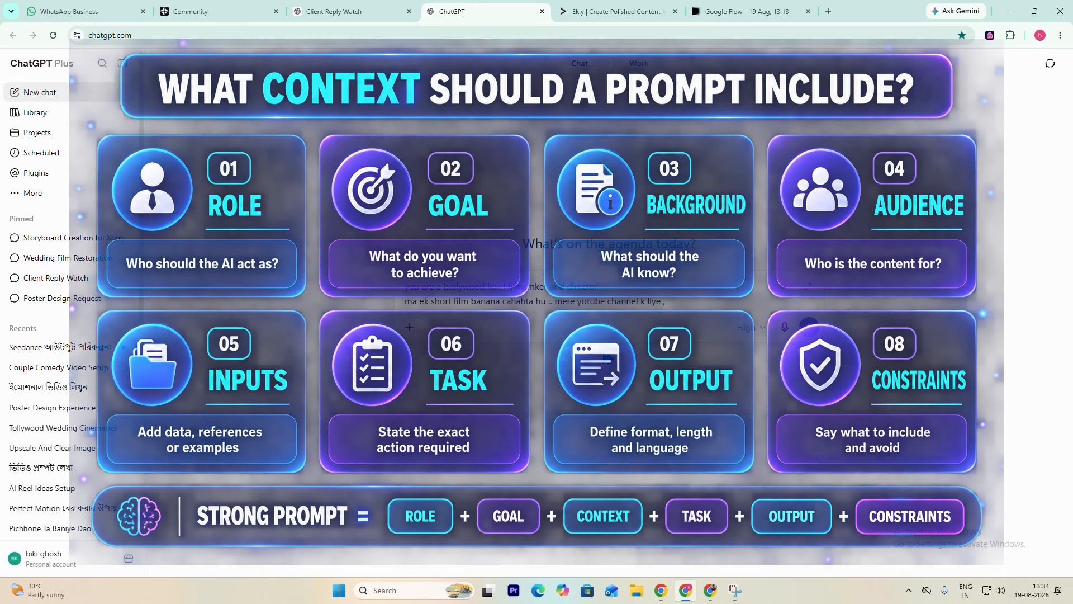
- Extend the context with ", new channel no subscribers , target audinece- generel"
{"action": "type", "text": "new channel no subscribers"}
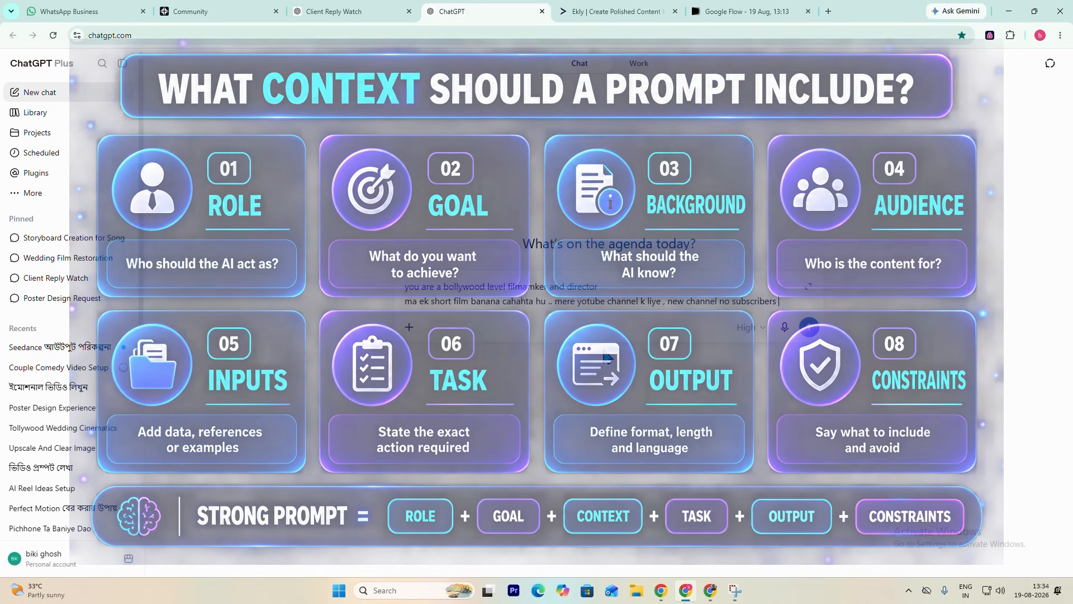
{"action": "type", "text": ", "}
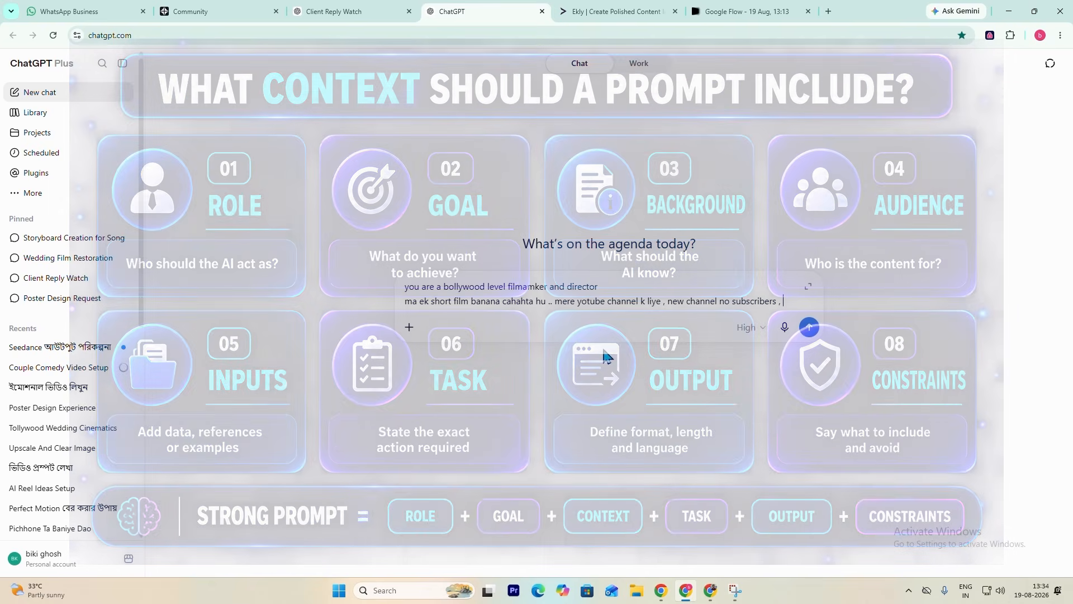
{"action": "type", "text": "target audinec"}
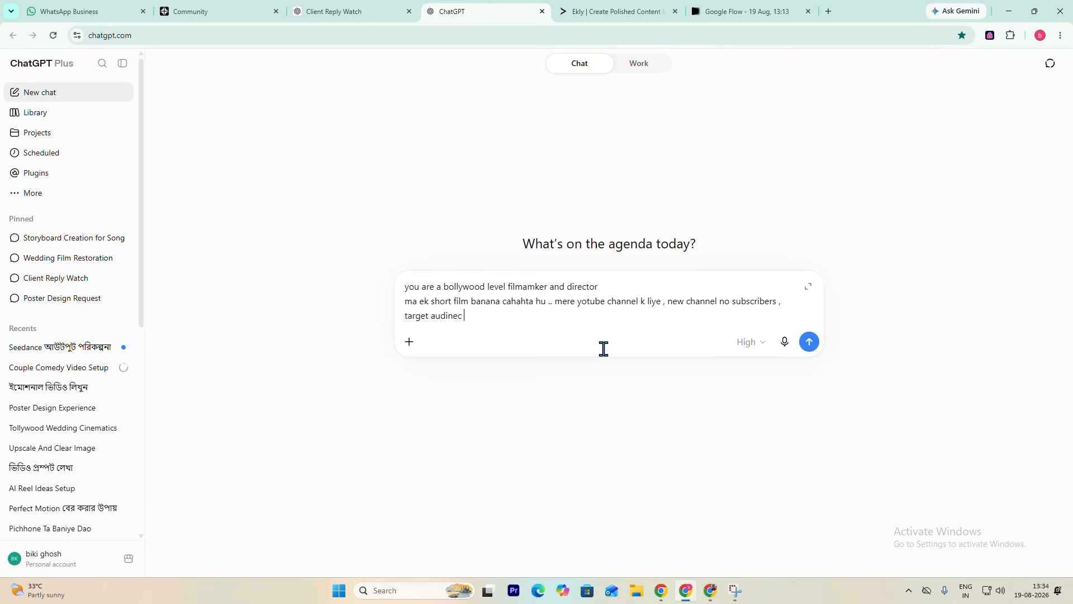
{"action": "type", "text": "e"}
{"action": "type", "text": "- genere"}
- Complete the context with ", channel niche sci - fi" and start a new line
{"action": "type", "text": "channel n"}
{"action": "type", "text": "iche "}
{"action": "type", "text": "sce fi"}
{"action": "key", "text": "BackSpace"}
{"action": "key", "text": "BackSpace"}
{"action": "key", "text": "BackSpace"}
{"action": "type", "text": "i - fie"}
{"action": "key", "text": "shift+Return"}
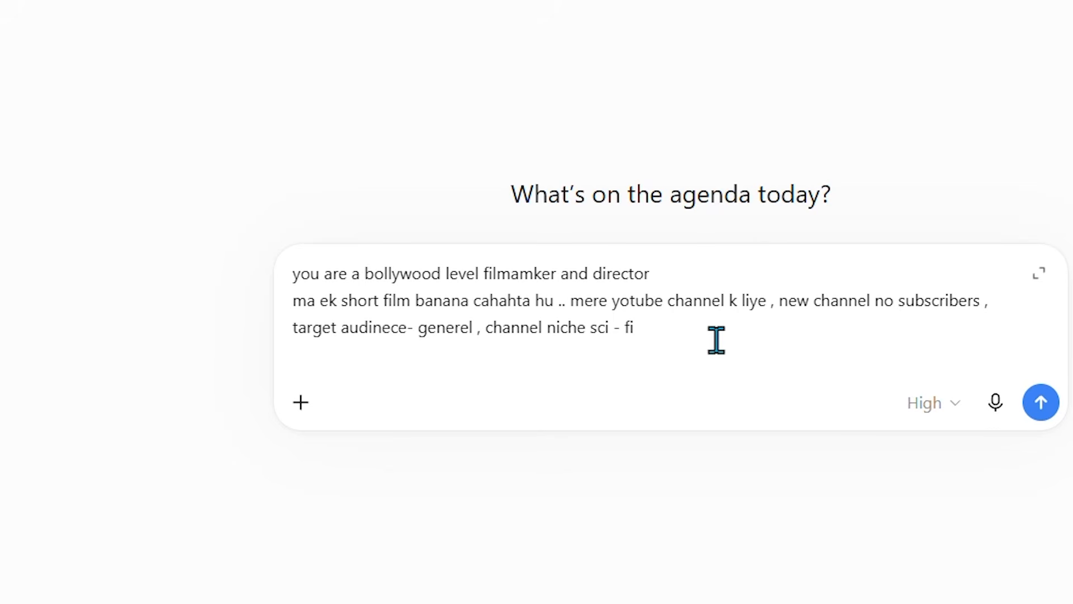
- Write the instruction line "give me 10 ideas for 30 seconds short film" at the end of the prompt
{"action": "type", "text": "give me"}
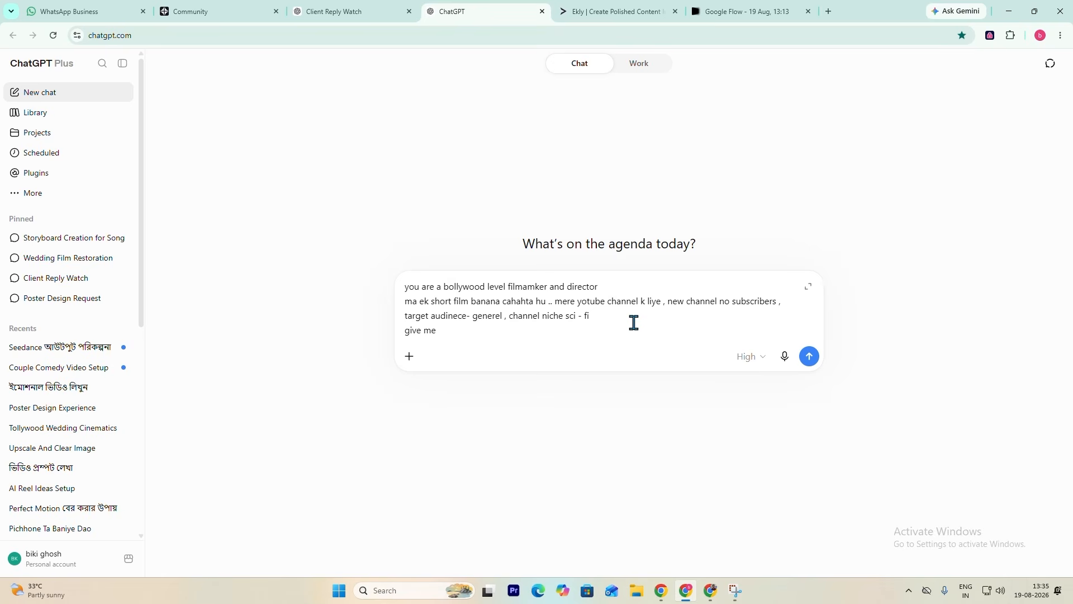
{"action": "type", "text": " 10 ideas for 30 seconds"}
{"action": "type", "text": "short film"}
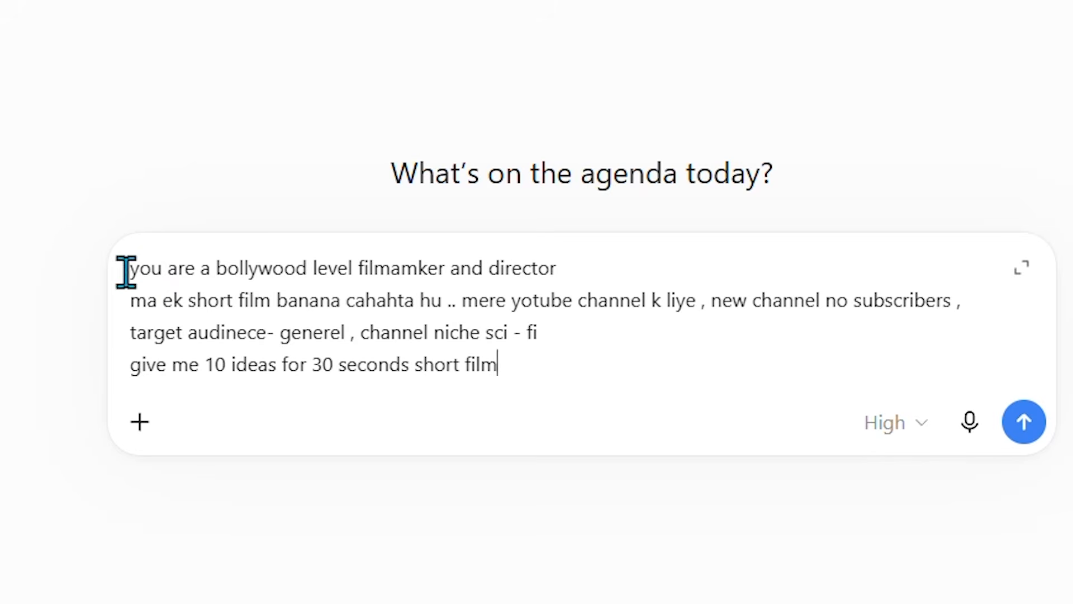
- Review the prompt's role, context and instruction parts and send it at the High reasoning level
{"action": "triple_click", "coordinate": [361, 265]}
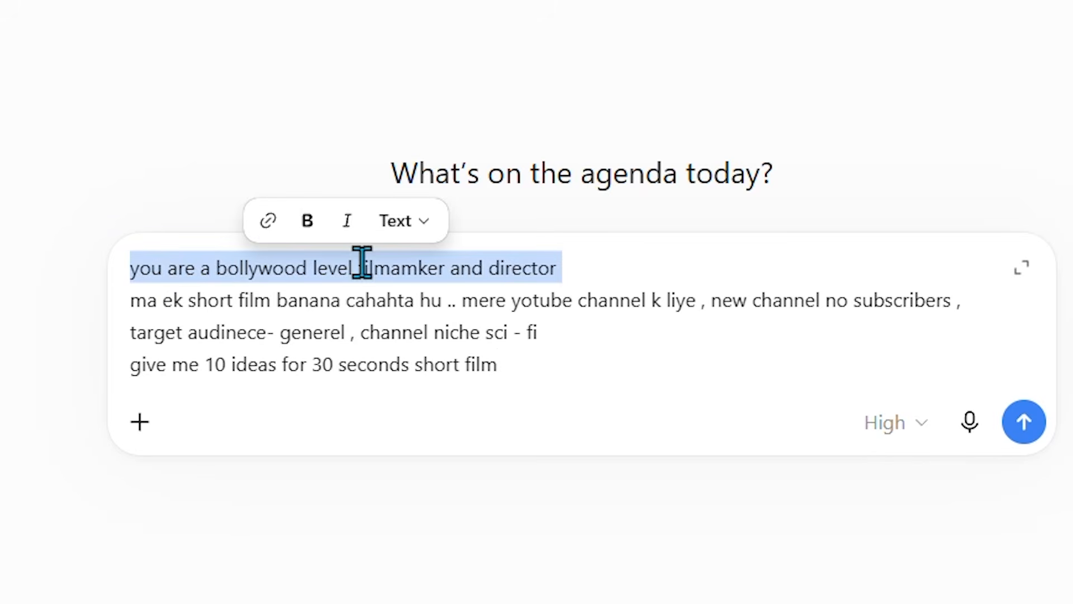
{"action": "left_click", "coordinate": [140, 304]}
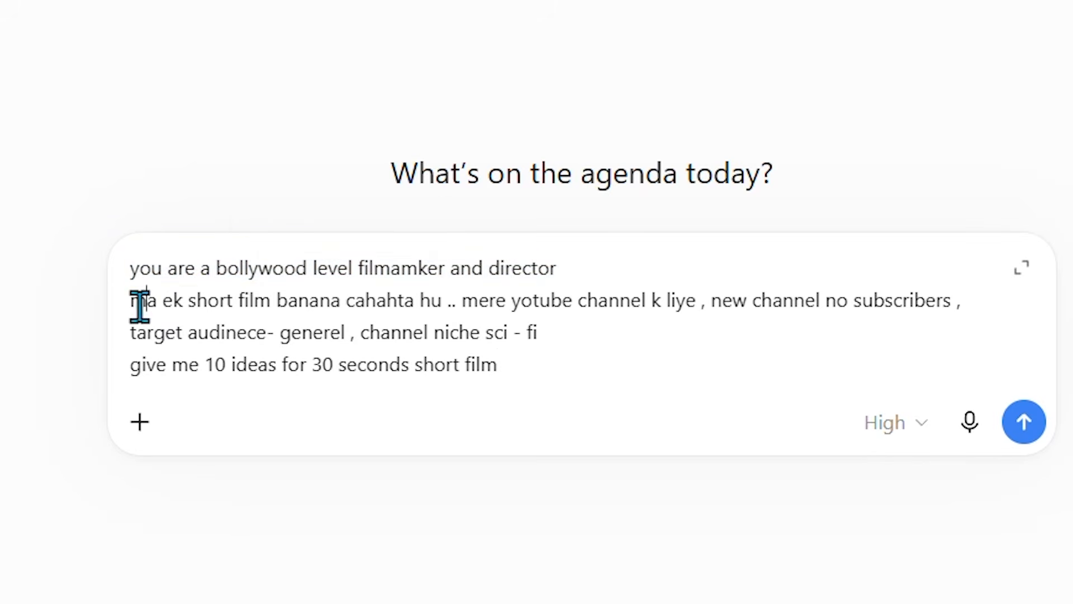
{"action": "left_click_drag", "start_coordinate": [132, 304], "coordinate": [548, 342]}
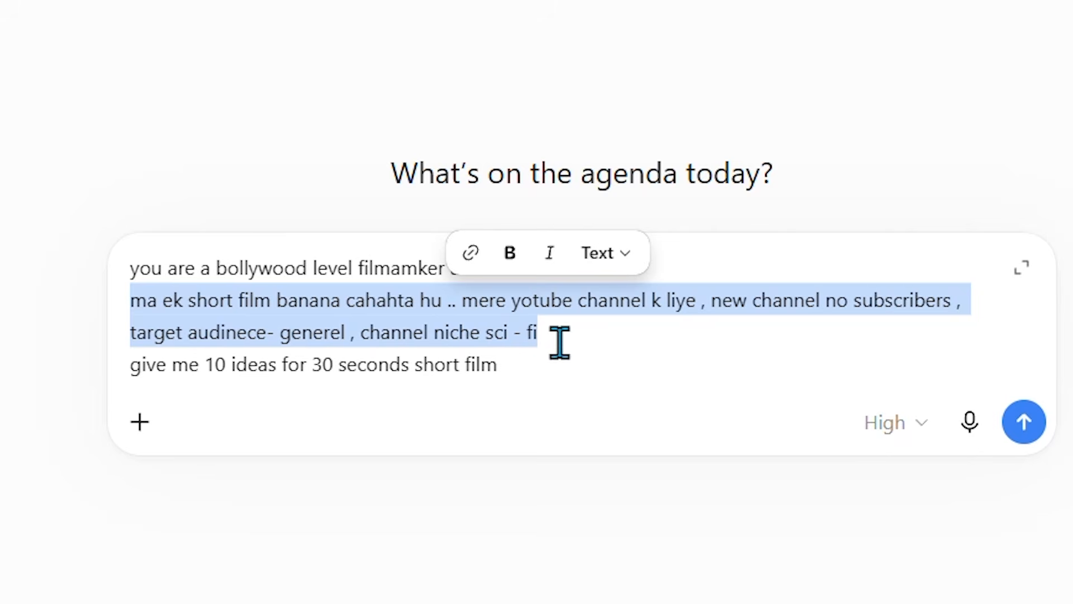
{"action": "left_click_drag", "start_coordinate": [513, 374], "coordinate": [95, 397]}
{"action": "left_click", "coordinate": [611, 391]}
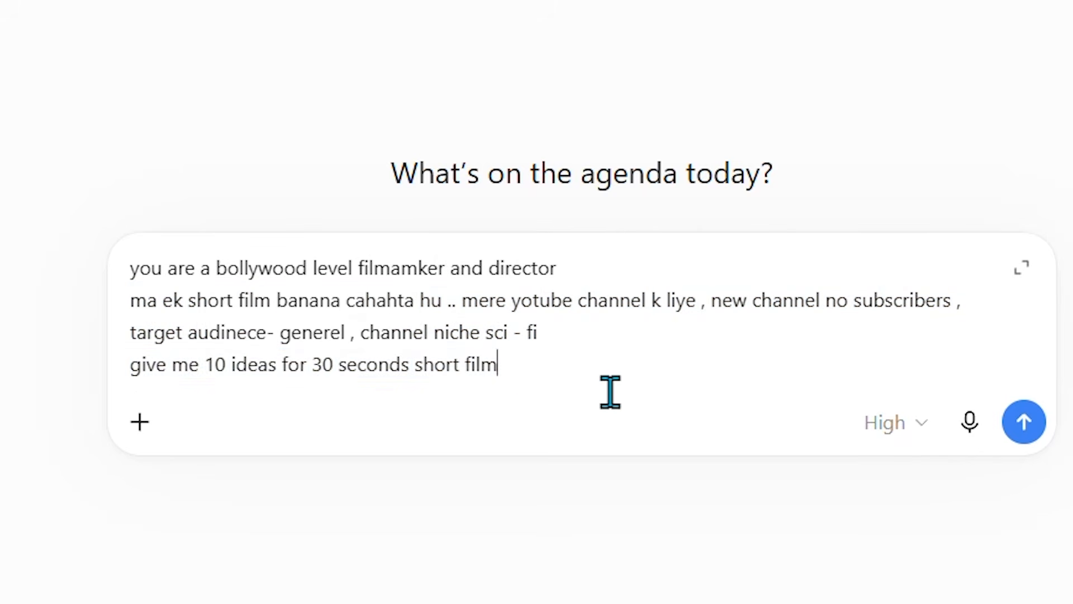
{"action": "left_click", "coordinate": [923, 425]}
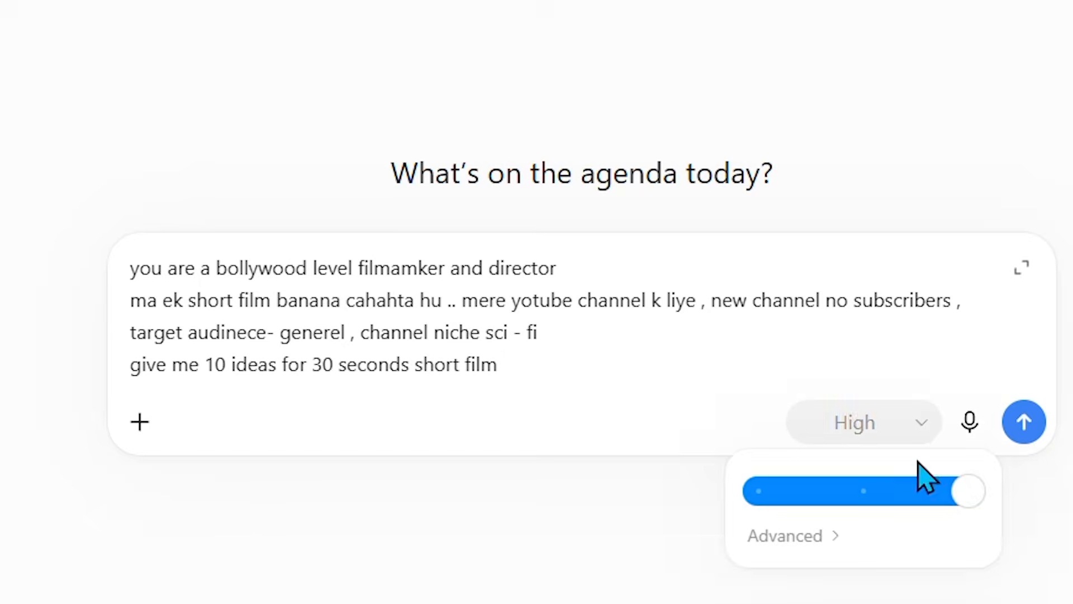
{"action": "left_click", "coordinate": [1026, 431]}
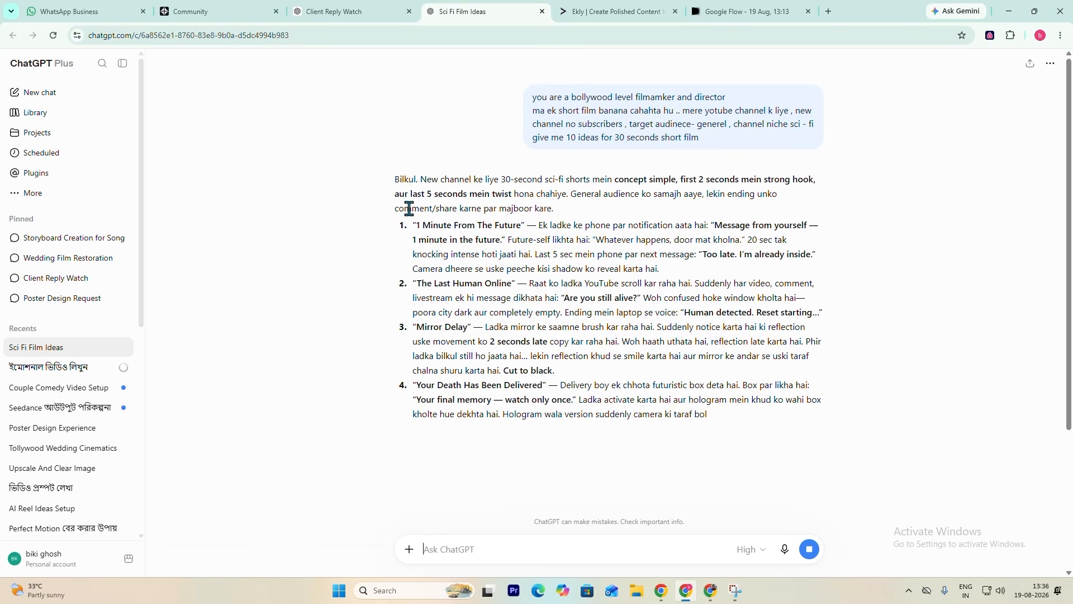
- Read through the generated sci-fi short film ideas and the closing recommendations in the reply
{"action": "scroll", "coordinate": [416, 377], "scroll_direction": "down", "scroll_amount": 2}
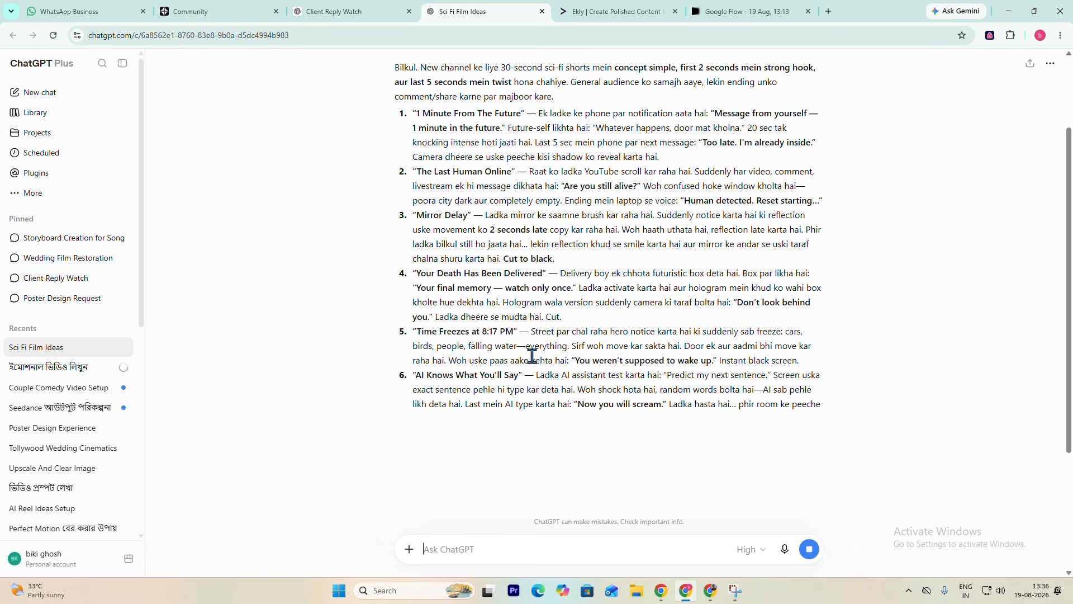
{"action": "scroll", "coordinate": [531, 356], "scroll_direction": "up", "scroll_amount": 2}
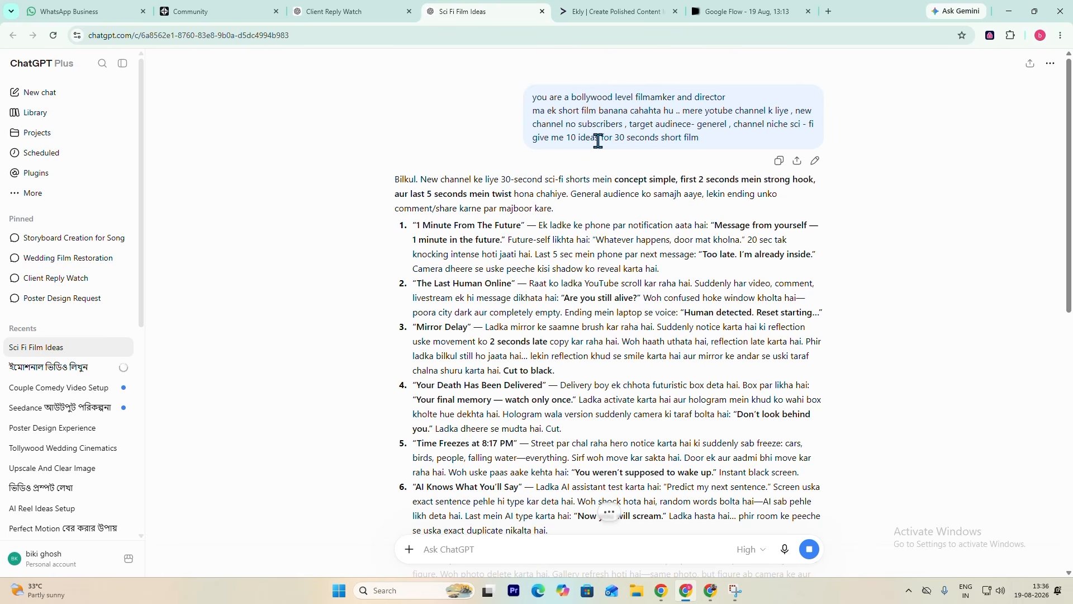
{"action": "scroll", "coordinate": [555, 268], "scroll_direction": "down", "scroll_amount": 2}
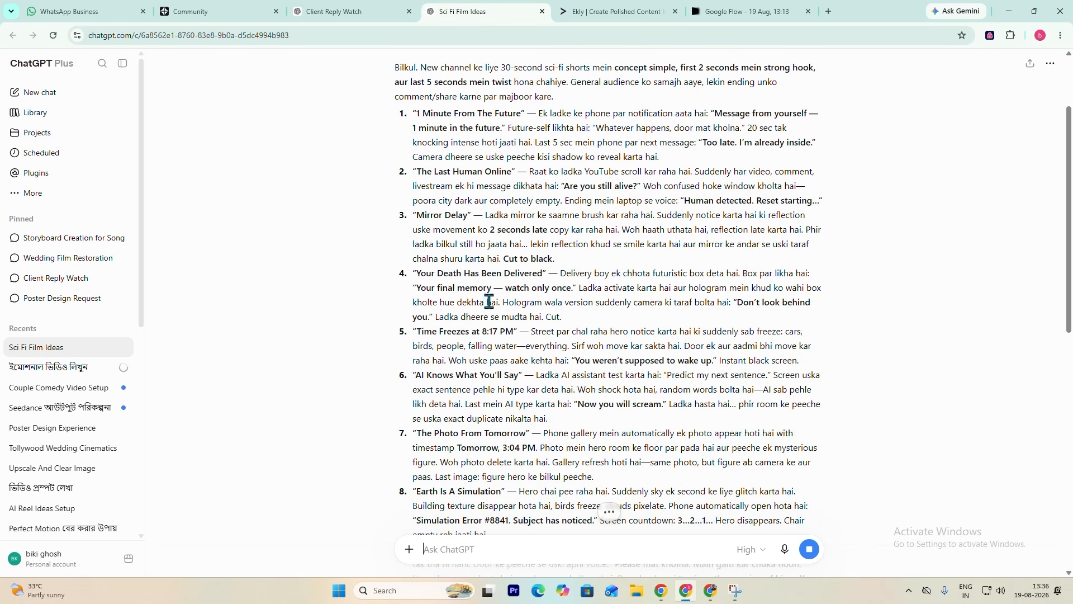
{"action": "scroll", "coordinate": [516, 292], "scroll_direction": "up", "scroll_amount": 2}
{"action": "scroll", "coordinate": [516, 293], "scroll_direction": "down", "scroll_amount": 2}
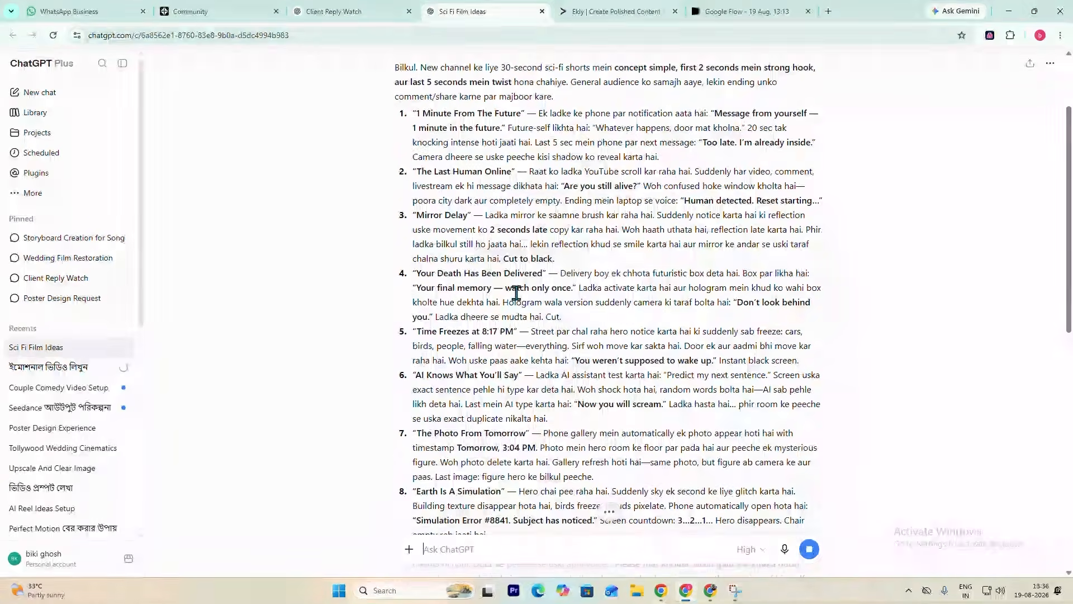
{"action": "scroll", "coordinate": [439, 257], "scroll_direction": "down", "scroll_amount": 5}
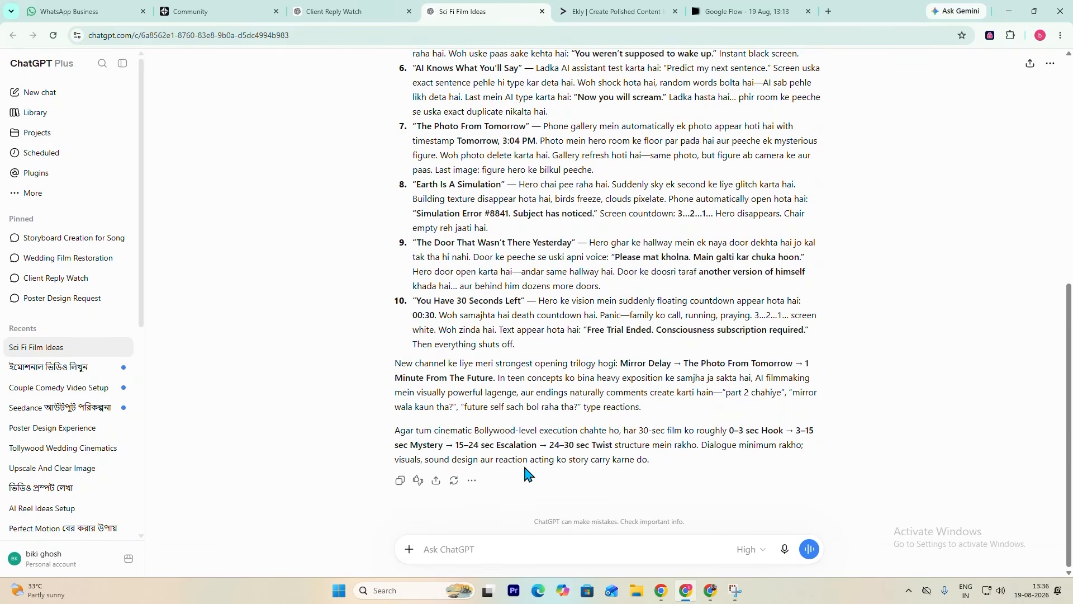
{"action": "scroll", "coordinate": [525, 470], "scroll_direction": "up", "scroll_amount": 4}
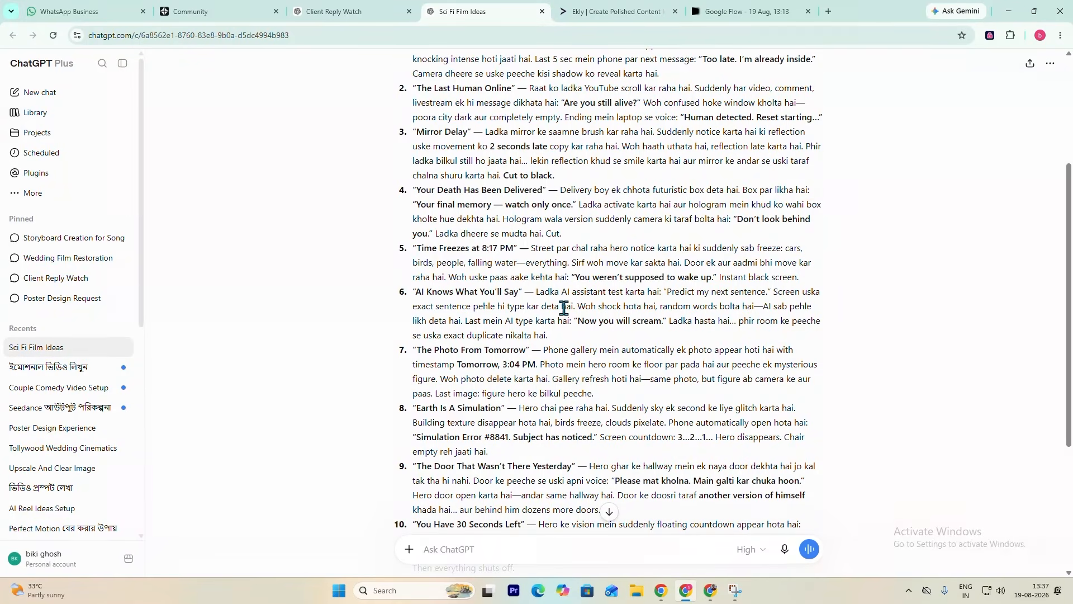
{"action": "scroll", "coordinate": [546, 291], "scroll_direction": "down", "scroll_amount": 2}
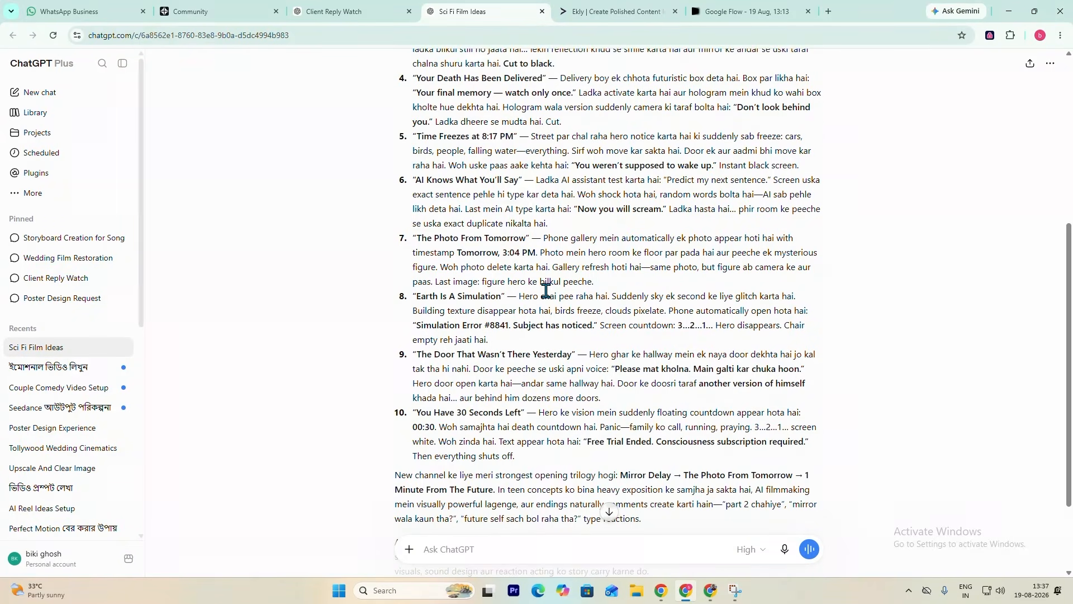
- Compare the ten short film ideas, highlighting the full text of idea 1 and the title "The Last Human Online"
{"action": "scroll", "coordinate": [546, 291], "scroll_direction": "up", "scroll_amount": 4}
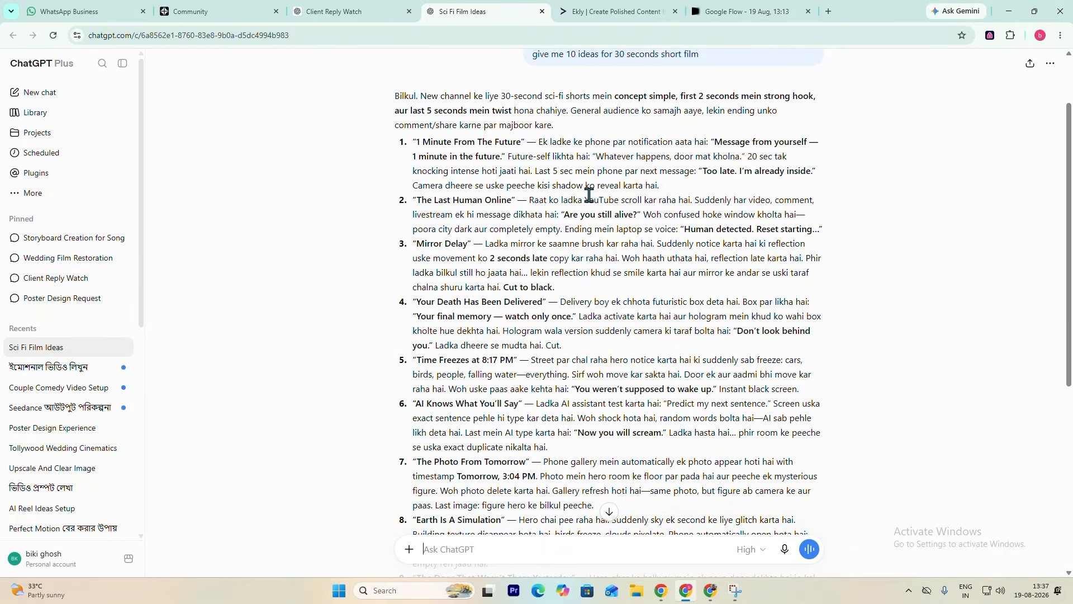
{"action": "scroll", "coordinate": [556, 403], "scroll_direction": "down", "scroll_amount": 4}
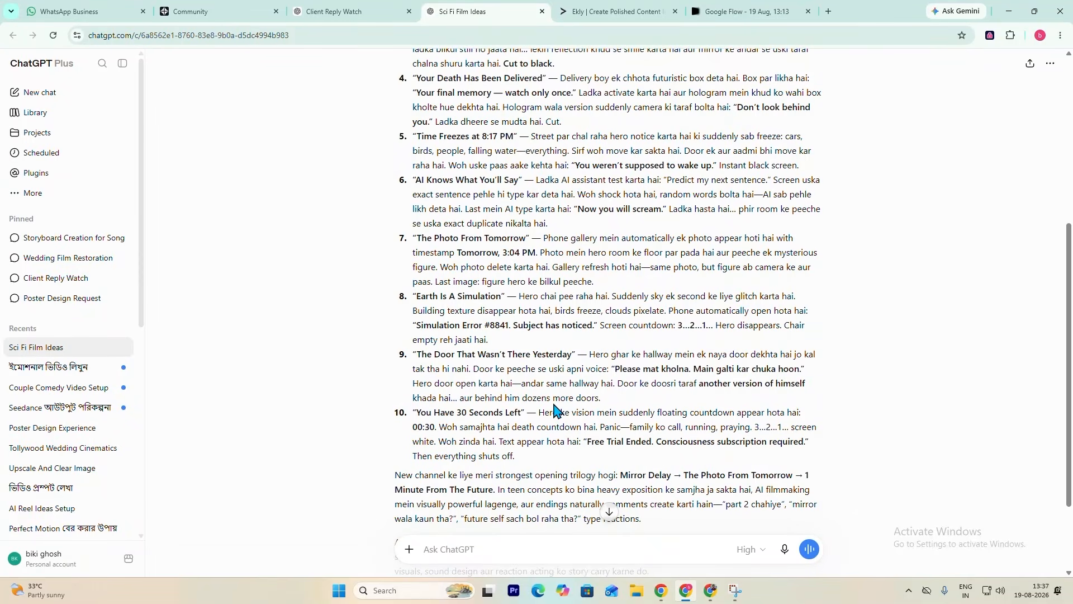
{"action": "scroll", "coordinate": [542, 397], "scroll_direction": "up", "scroll_amount": 6}
{"action": "left_click_drag", "start_coordinate": [415, 225], "coordinate": [665, 275]}
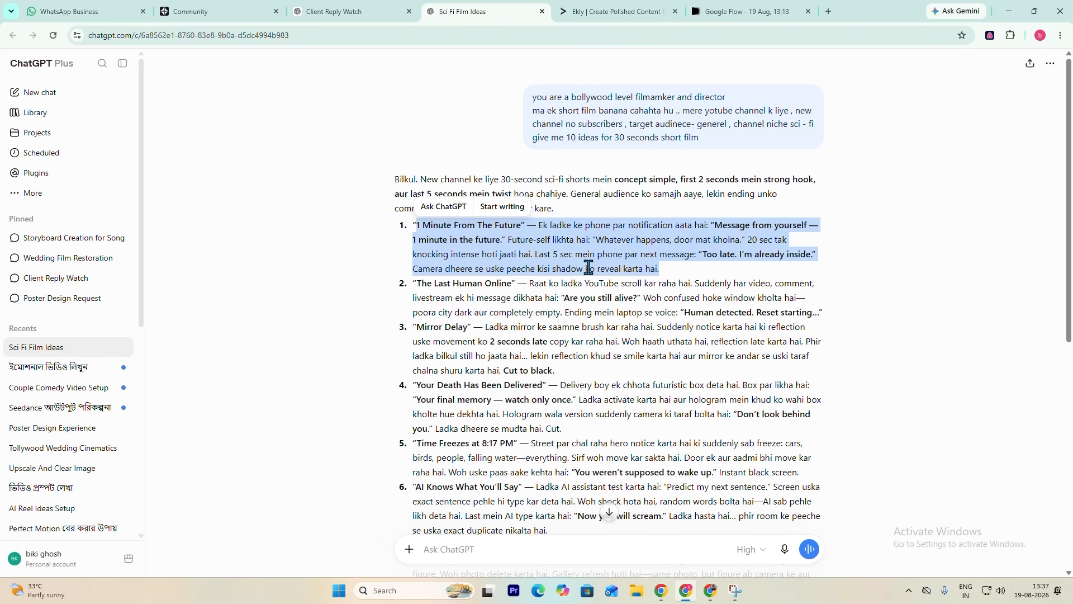
{"action": "scroll", "coordinate": [503, 338], "scroll_direction": "down", "scroll_amount": 2}
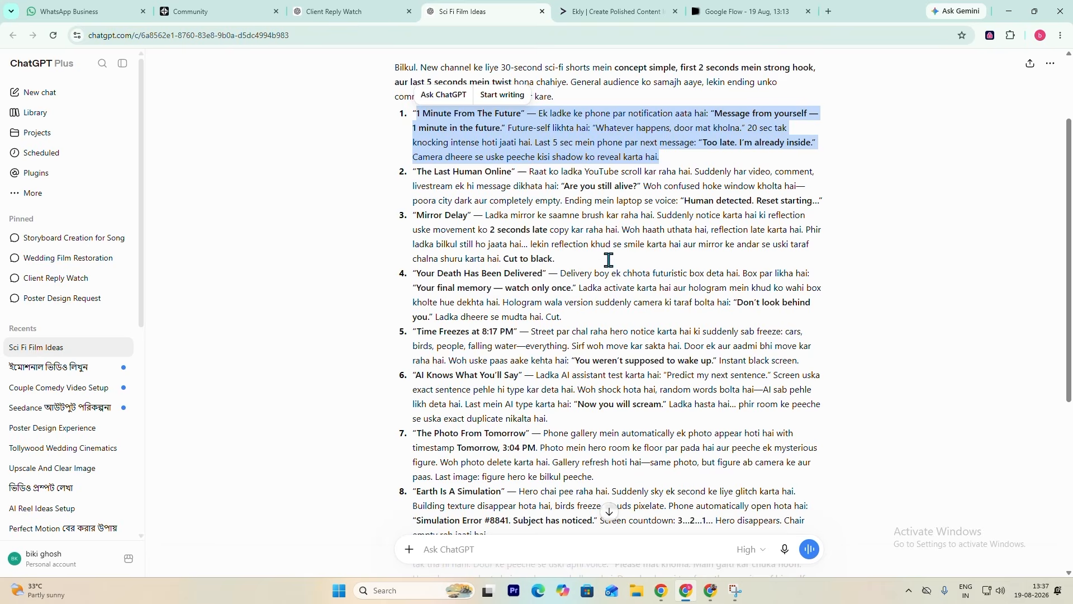
{"action": "scroll", "coordinate": [575, 342], "scroll_direction": "down", "scroll_amount": 2}
{"action": "scroll", "coordinate": [575, 358], "scroll_direction": "down", "scroll_amount": 1}
{"action": "scroll", "coordinate": [570, 369], "scroll_direction": "up", "scroll_amount": 3}
{"action": "left_click", "coordinate": [470, 200]}
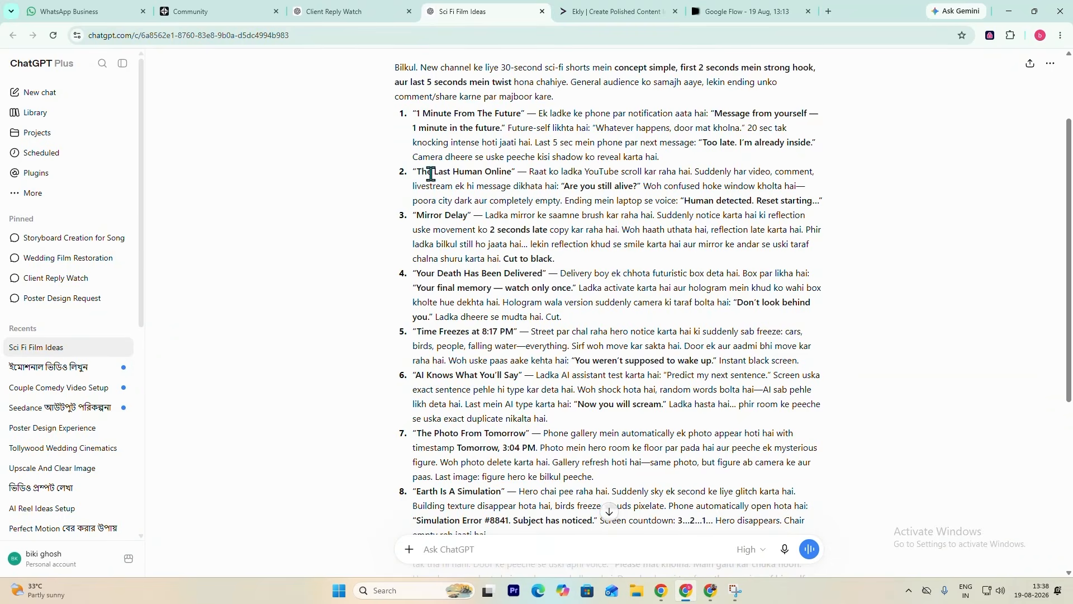
{"action": "left_click_drag", "start_coordinate": [420, 170], "coordinate": [517, 173]}
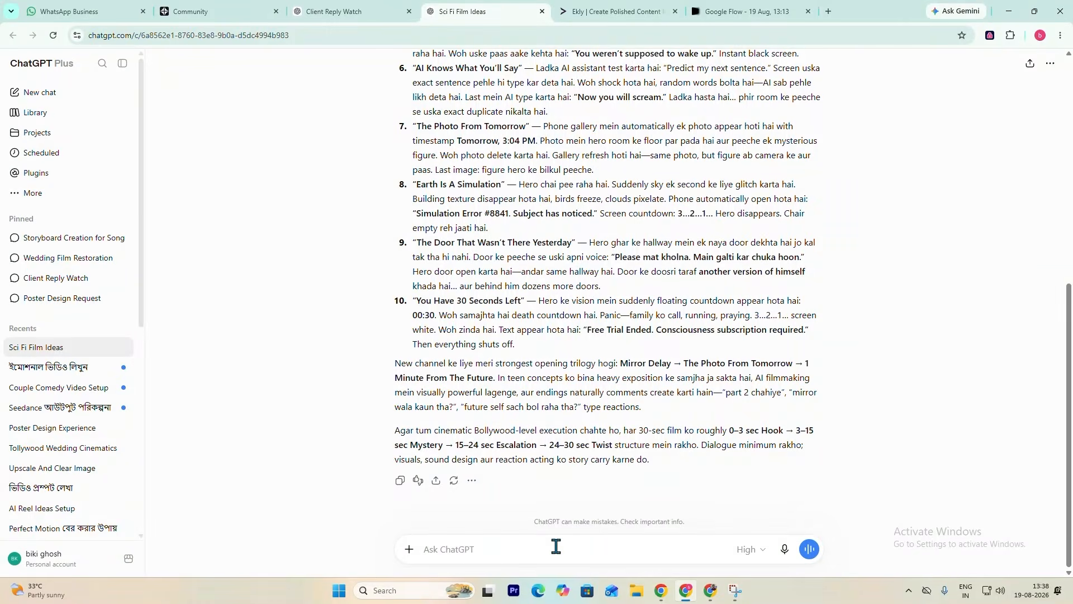
- Write the follow-up prompt "idea number 3 ko 3 act outline me convert kar do" without sending it
{"action": "type", "text": "idea number 3 ko 3 acr"}
{"action": "key", "text": "BackSpace"}
{"action": "type", "text": "t outline me convert kar do"}
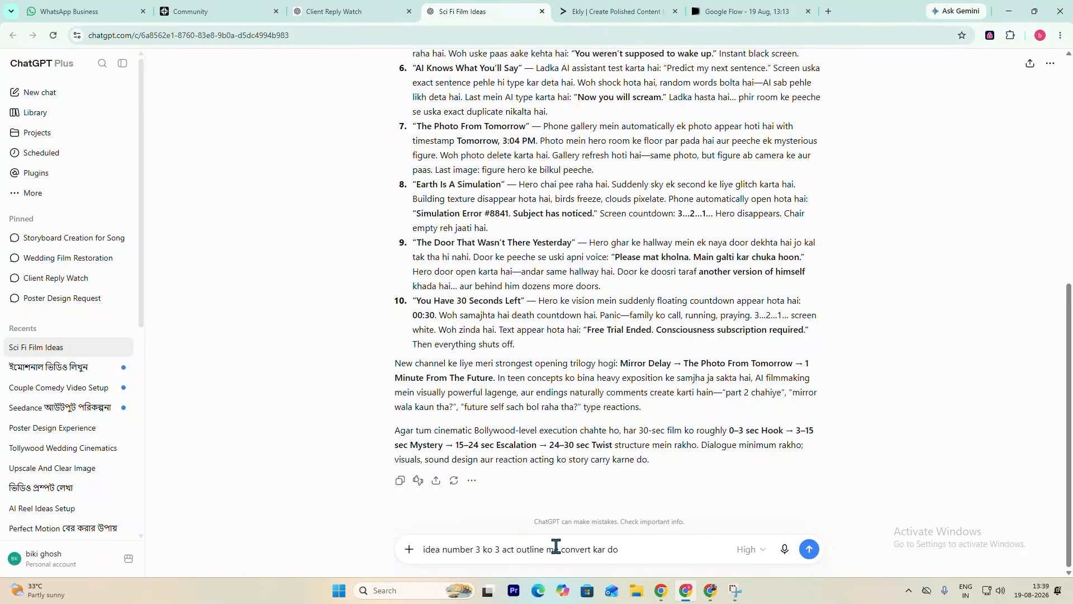
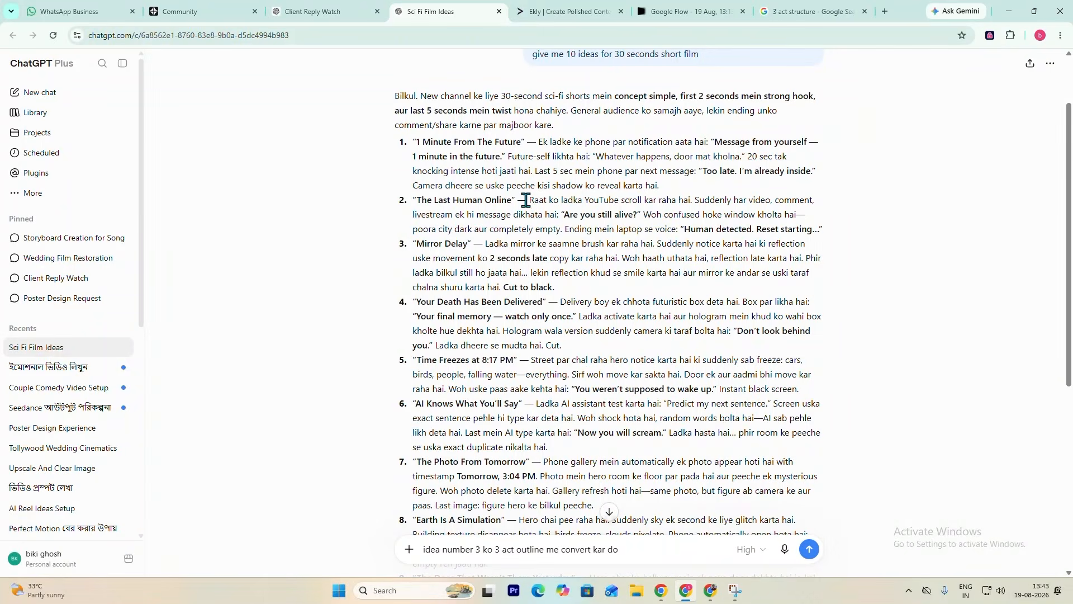
- Send the prepared prompt to convert idea number 3 into a 3-act outline, and highlight words in the Act 1 and Act 2 headings
{"action": "scroll", "coordinate": [615, 269], "scroll_direction": "down", "scroll_amount": 6}
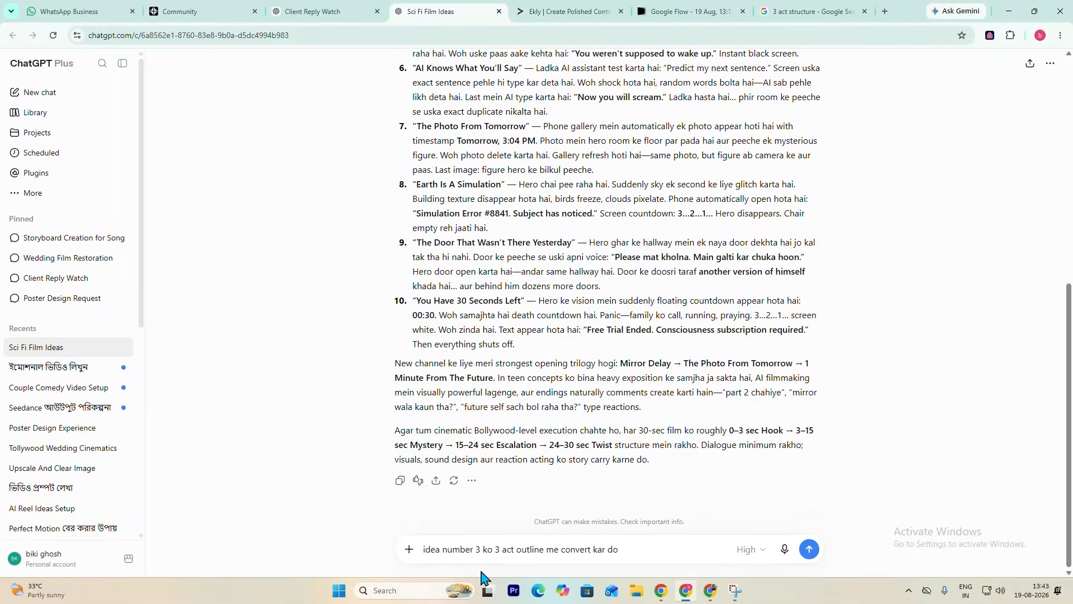
{"action": "left_click", "coordinate": [809, 549]}
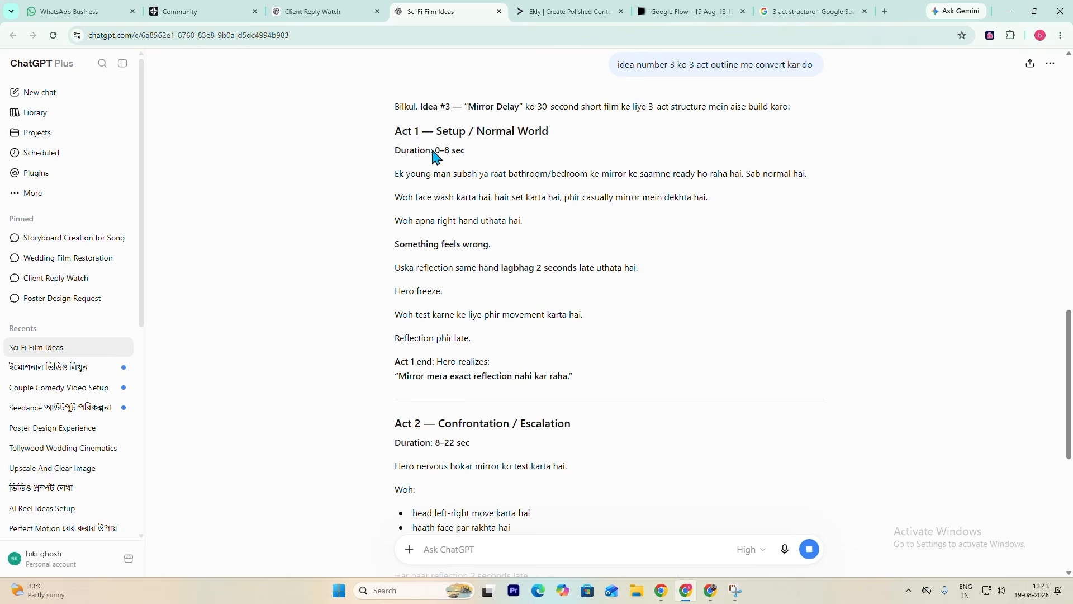
{"action": "left_click_drag", "start_coordinate": [396, 131], "coordinate": [469, 137]}
{"action": "scroll", "coordinate": [556, 207], "scroll_direction": "down", "scroll_amount": 2}
{"action": "left_click_drag", "start_coordinate": [439, 311], "coordinate": [511, 312]}
{"action": "scroll", "coordinate": [643, 269], "scroll_direction": "down", "scroll_amount": 5}
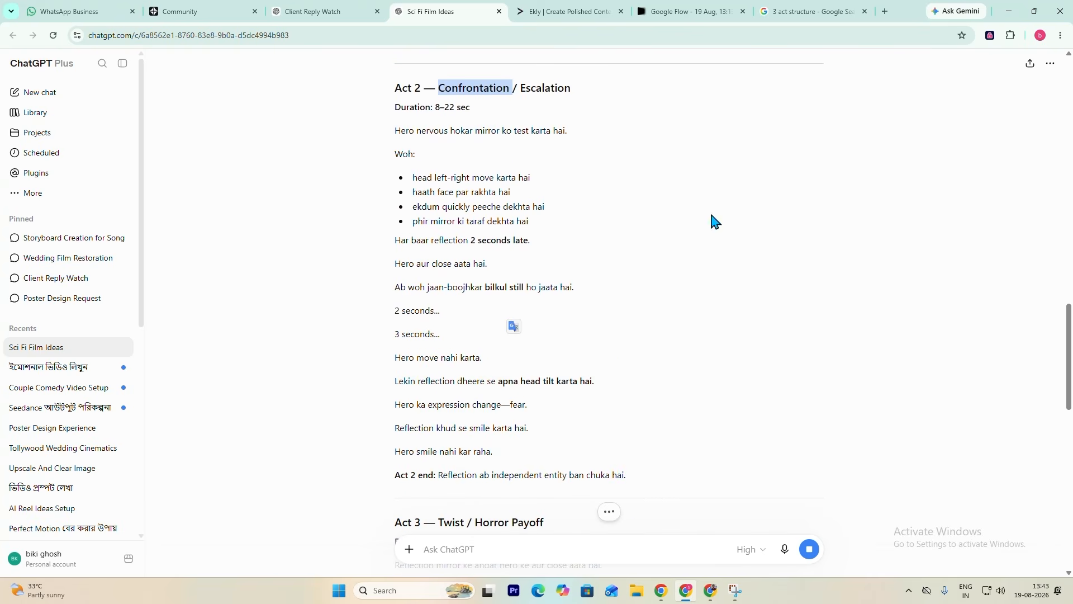
- Read through all three acts of the "Mirror Delay" outline and the 30-sec pacing breakdown, clearing the highlighted text
{"action": "scroll", "coordinate": [476, 380], "scroll_direction": "down", "scroll_amount": 2}
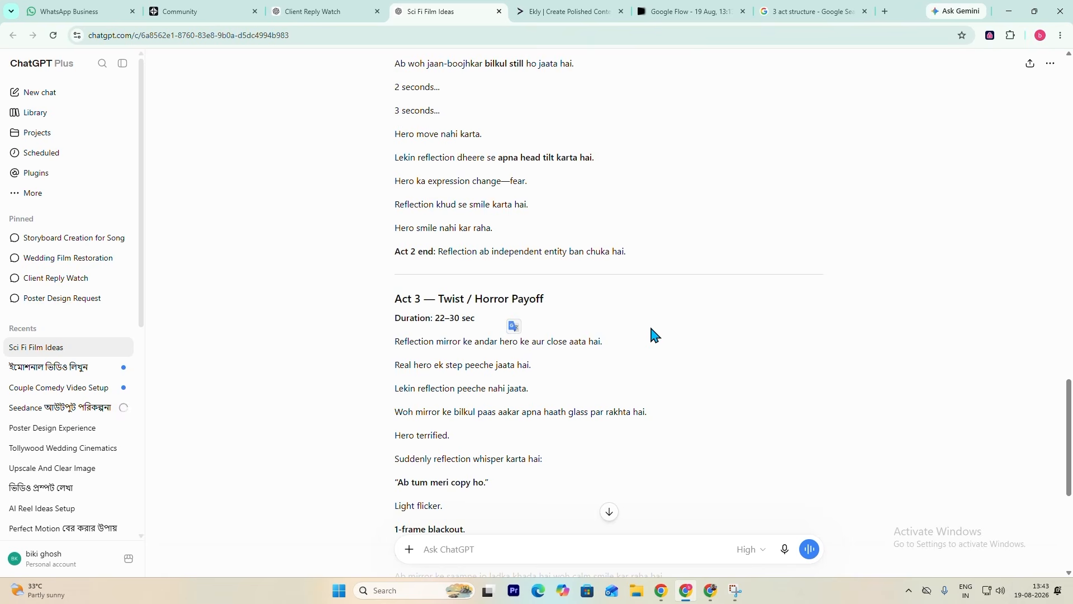
{"action": "scroll", "coordinate": [652, 335], "scroll_direction": "down", "scroll_amount": 5}
{"action": "scroll", "coordinate": [498, 316], "scroll_direction": "up", "scroll_amount": 4}
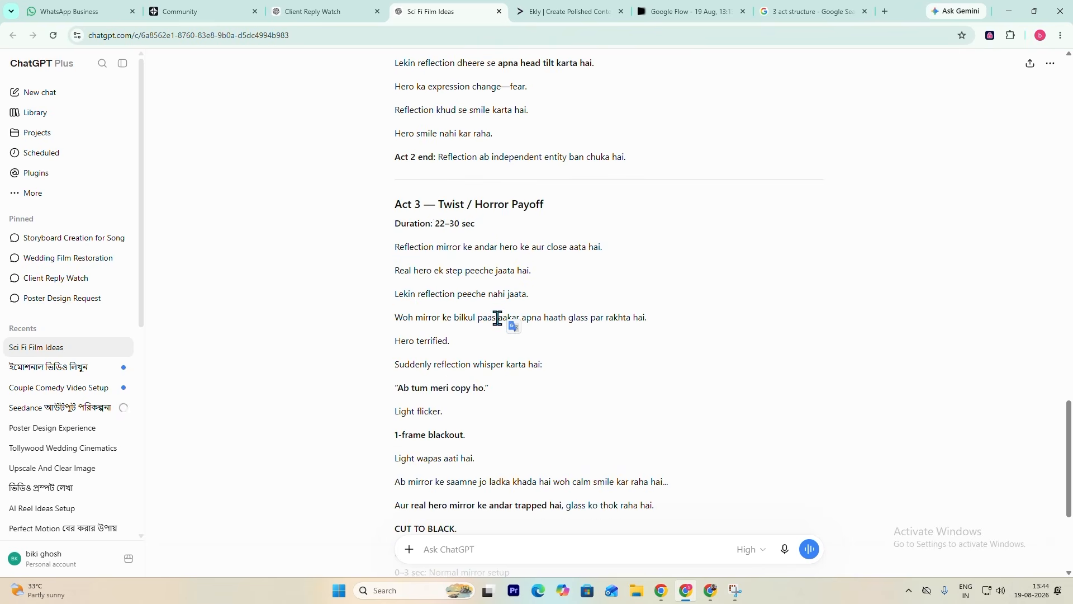
{"action": "scroll", "coordinate": [486, 364], "scroll_direction": "up", "scroll_amount": 5}
{"action": "scroll", "coordinate": [489, 364], "scroll_direction": "up", "scroll_amount": 3}
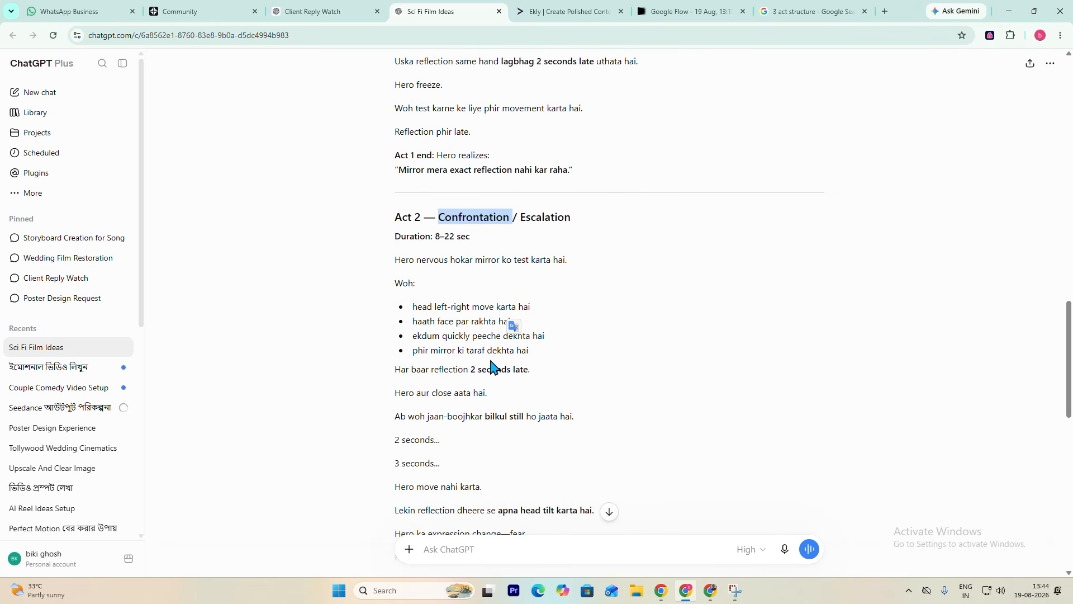
{"action": "scroll", "coordinate": [492, 364], "scroll_direction": "up", "scroll_amount": 4}
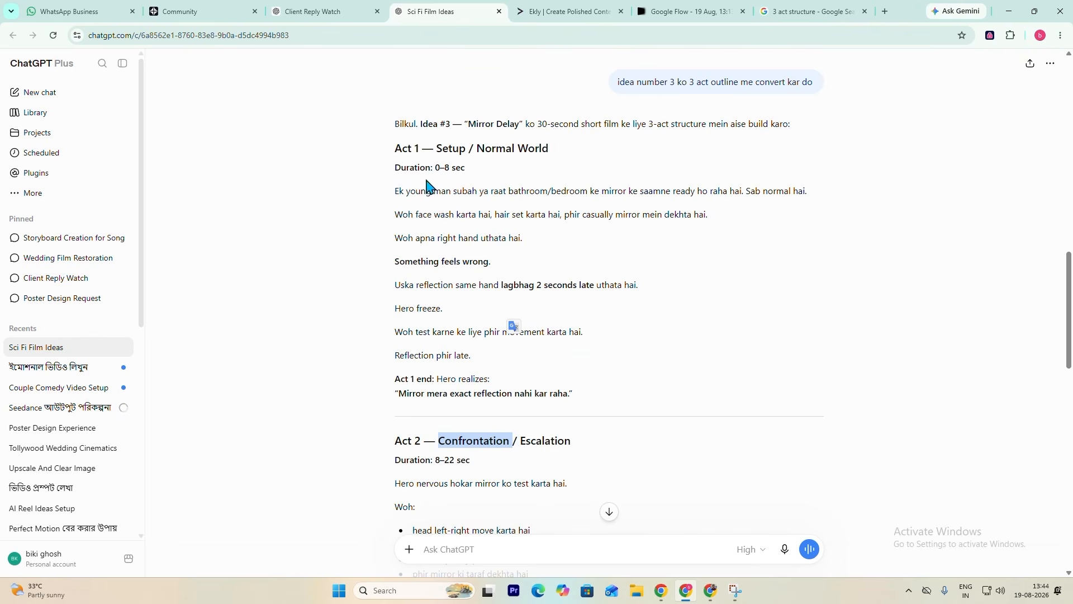
{"action": "left_click", "coordinate": [664, 385]}
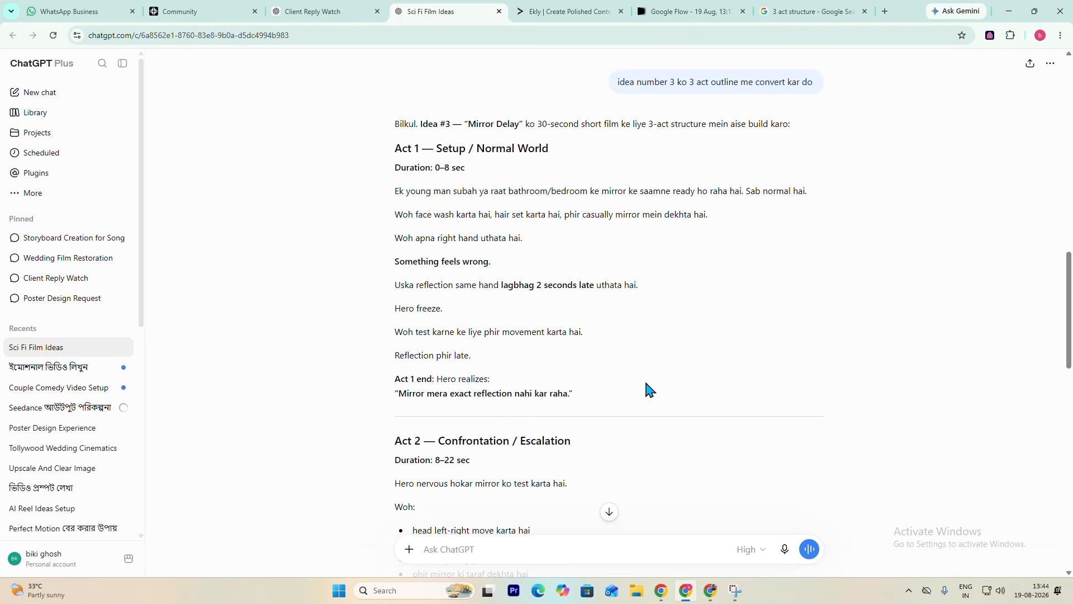
{"action": "scroll", "coordinate": [599, 226], "scroll_direction": "down", "scroll_amount": 4}
{"action": "scroll", "coordinate": [575, 293], "scroll_direction": "down", "scroll_amount": 8}
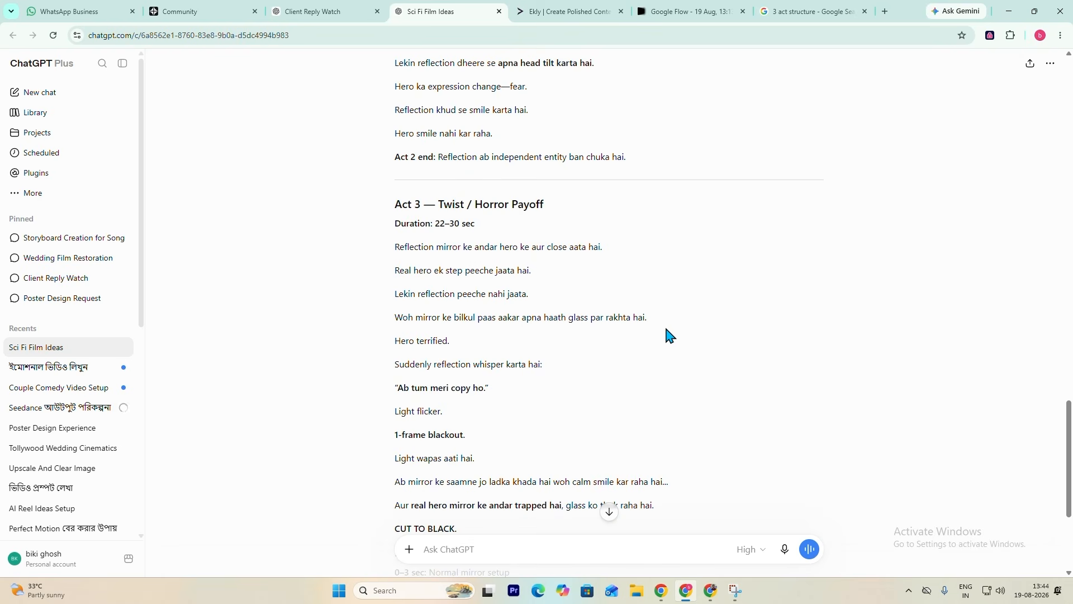
{"action": "scroll", "coordinate": [664, 319], "scroll_direction": "down", "scroll_amount": 4}
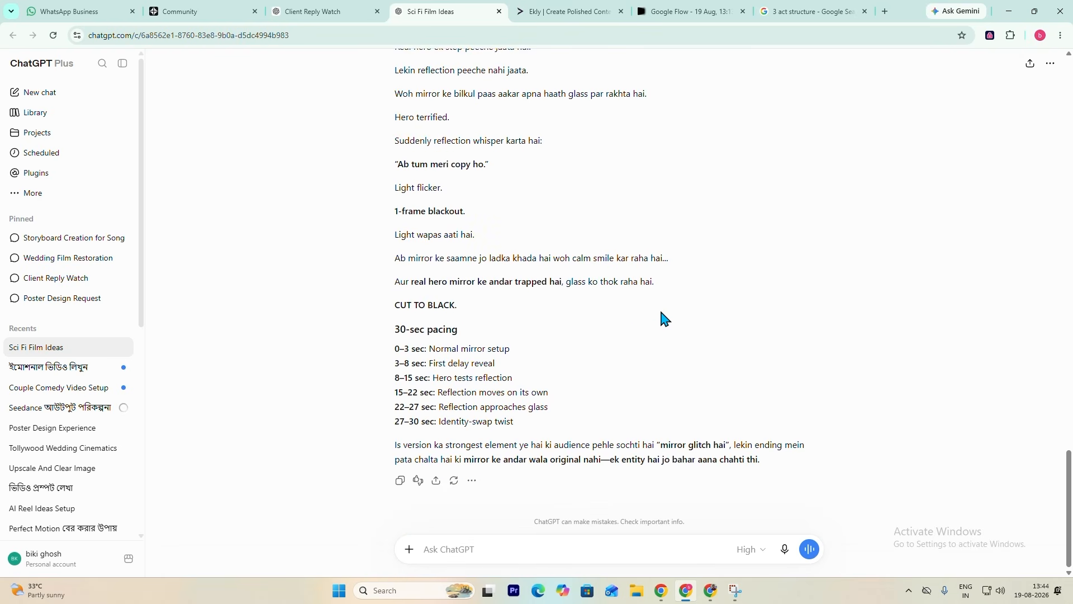
- Review the outline's acts again and compare them with the original idea 3, "Mirror Delay", in the ideas list
{"action": "scroll", "coordinate": [524, 330], "scroll_direction": "up", "scroll_amount": 10}
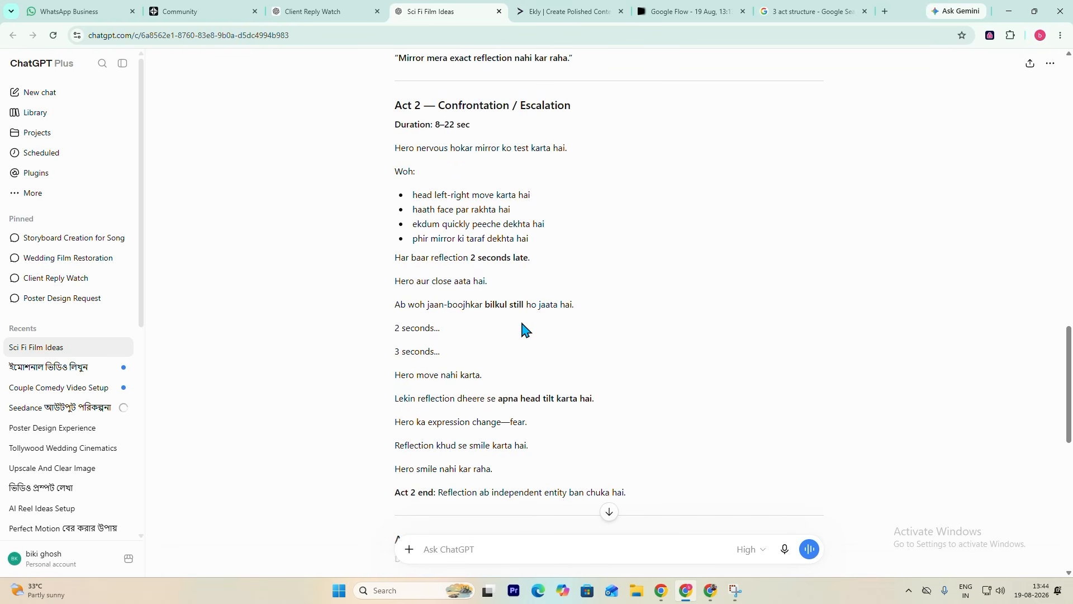
{"action": "scroll", "coordinate": [559, 347], "scroll_direction": "up", "scroll_amount": 7}
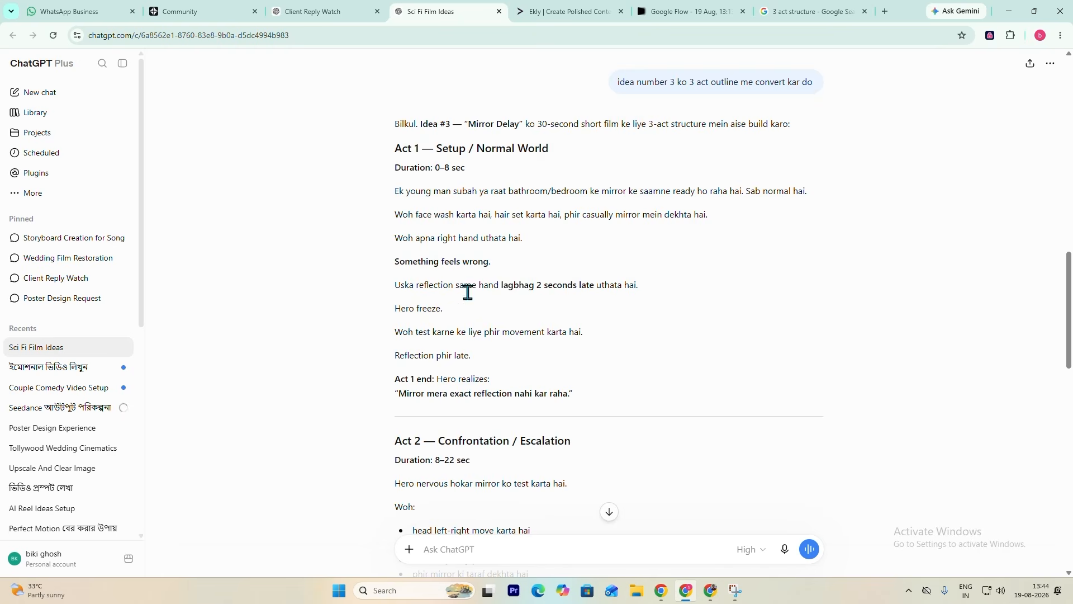
{"action": "scroll", "coordinate": [592, 352], "scroll_direction": "down", "scroll_amount": 5}
{"action": "scroll", "coordinate": [614, 341], "scroll_direction": "down", "scroll_amount": 7}
{"action": "scroll", "coordinate": [614, 341], "scroll_direction": "up", "scroll_amount": 5}
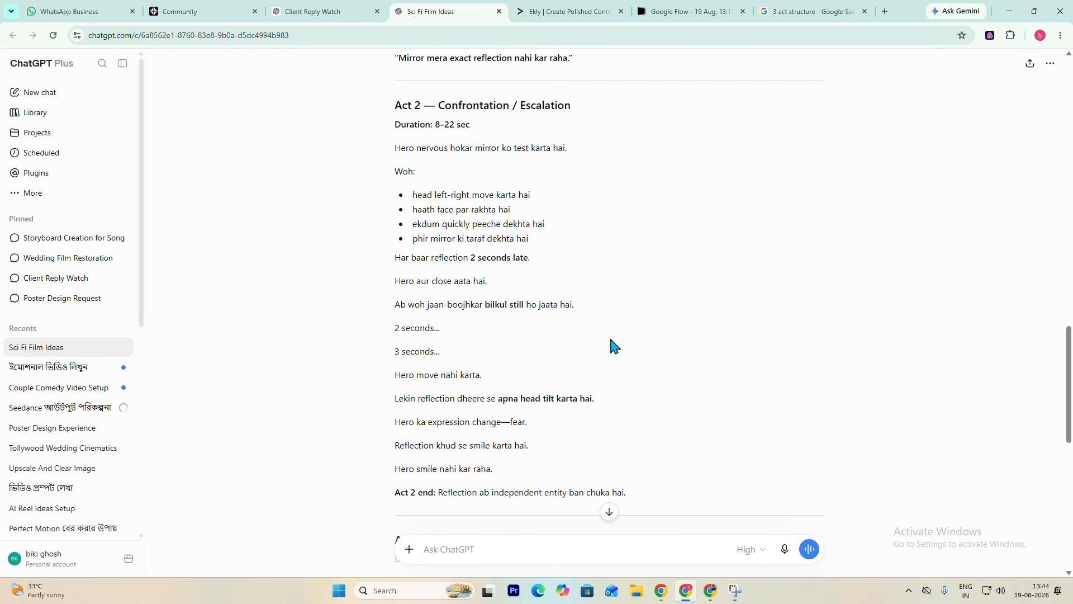
{"action": "scroll", "coordinate": [553, 302], "scroll_direction": "up", "scroll_amount": 6}
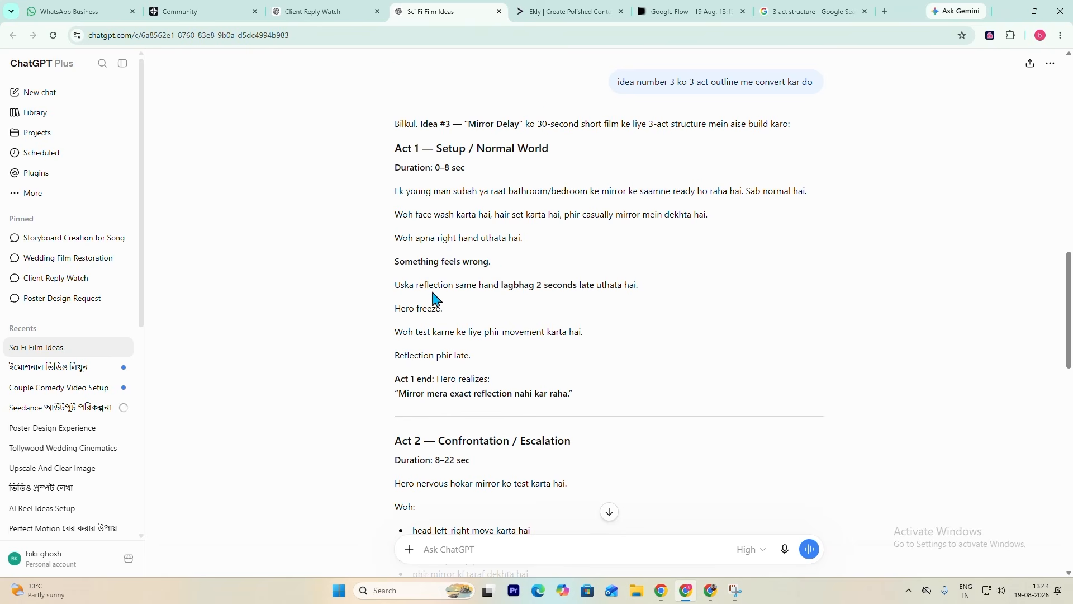
{"action": "scroll", "coordinate": [553, 311], "scroll_direction": "down", "scroll_amount": 8}
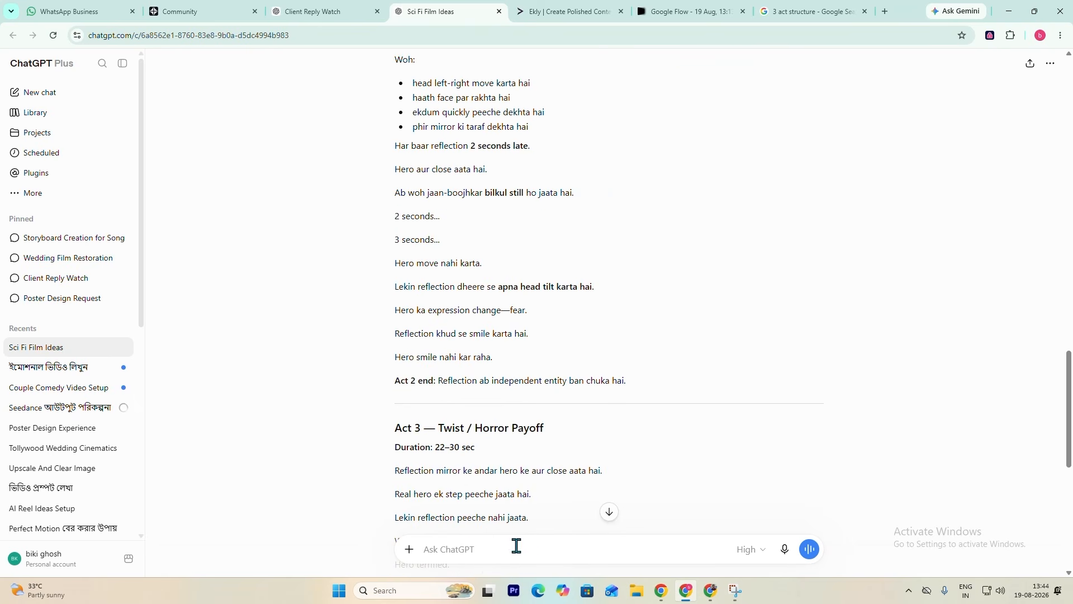
{"action": "scroll", "coordinate": [545, 416], "scroll_direction": "down", "scroll_amount": 2}
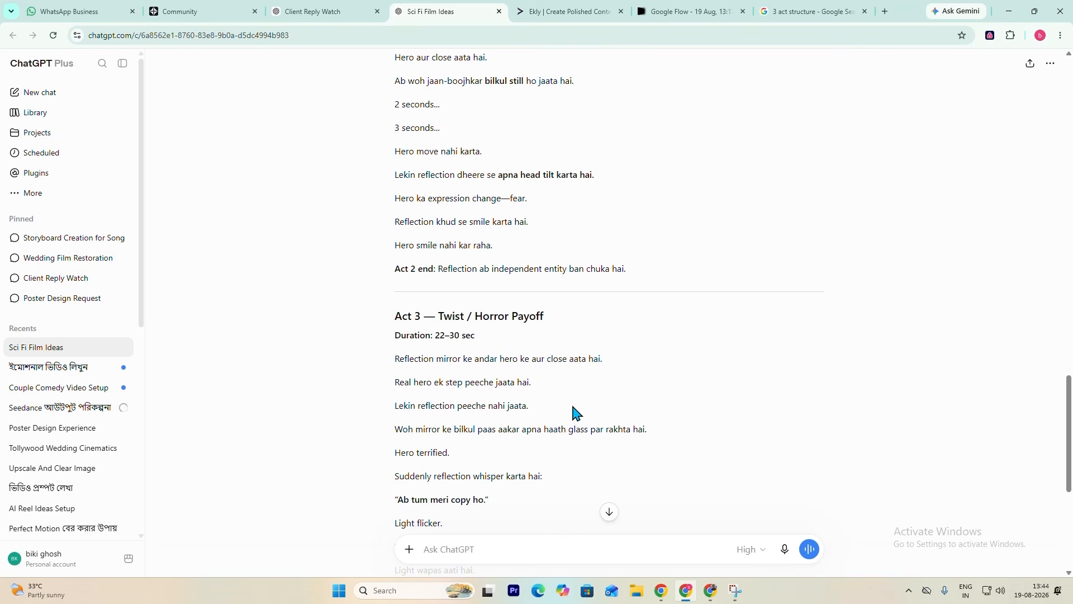
{"action": "scroll", "coordinate": [542, 355], "scroll_direction": "down", "scroll_amount": 5}
{"action": "scroll", "coordinate": [554, 351], "scroll_direction": "up", "scroll_amount": 1}
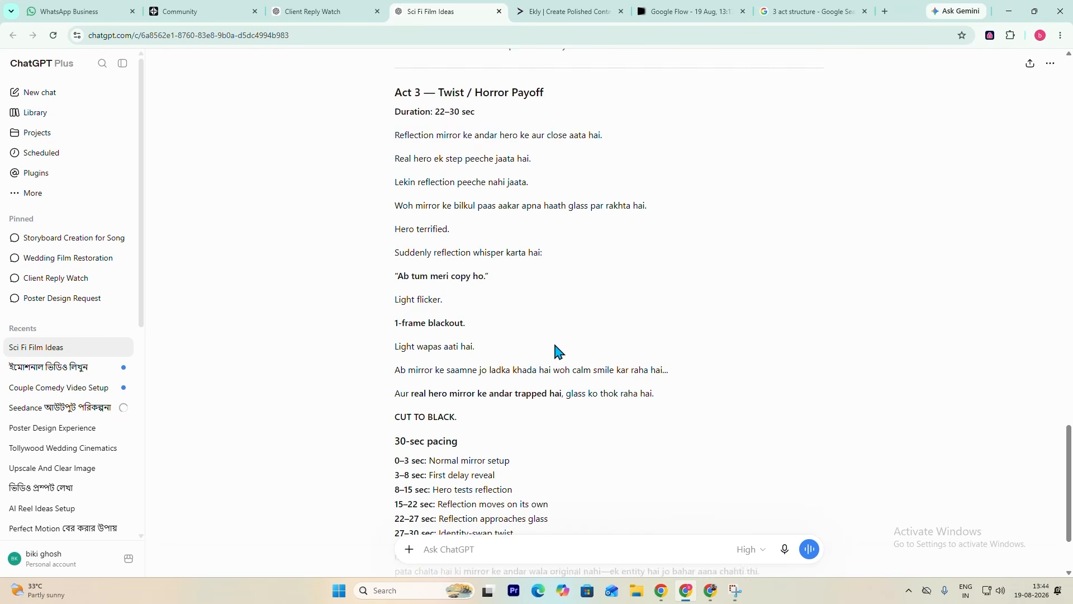
{"action": "scroll", "coordinate": [559, 346], "scroll_direction": "up", "scroll_amount": 6}
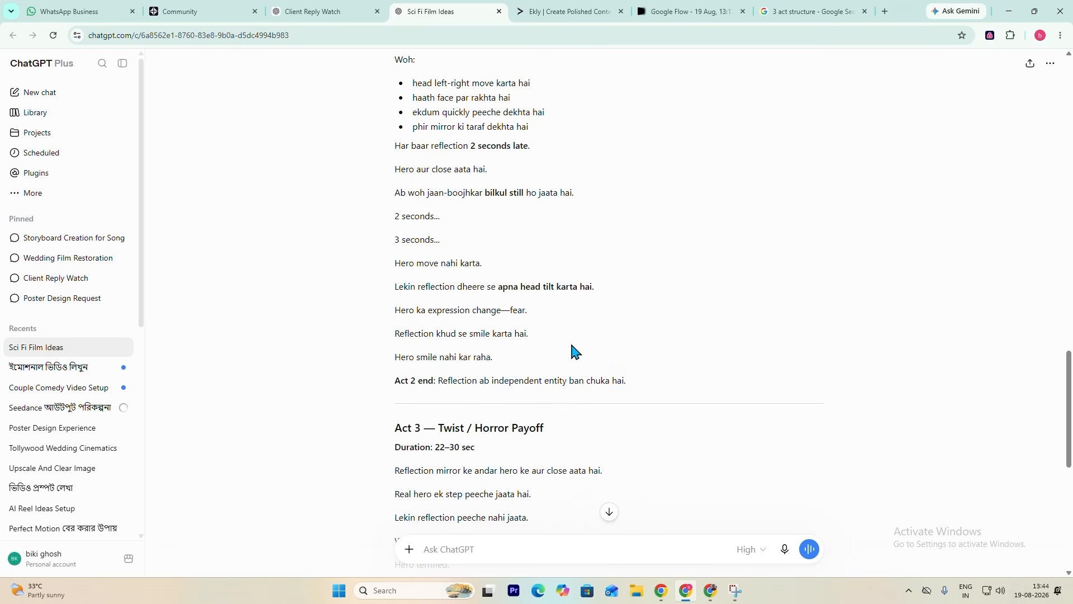
{"action": "scroll", "coordinate": [573, 350], "scroll_direction": "up", "scroll_amount": 12}
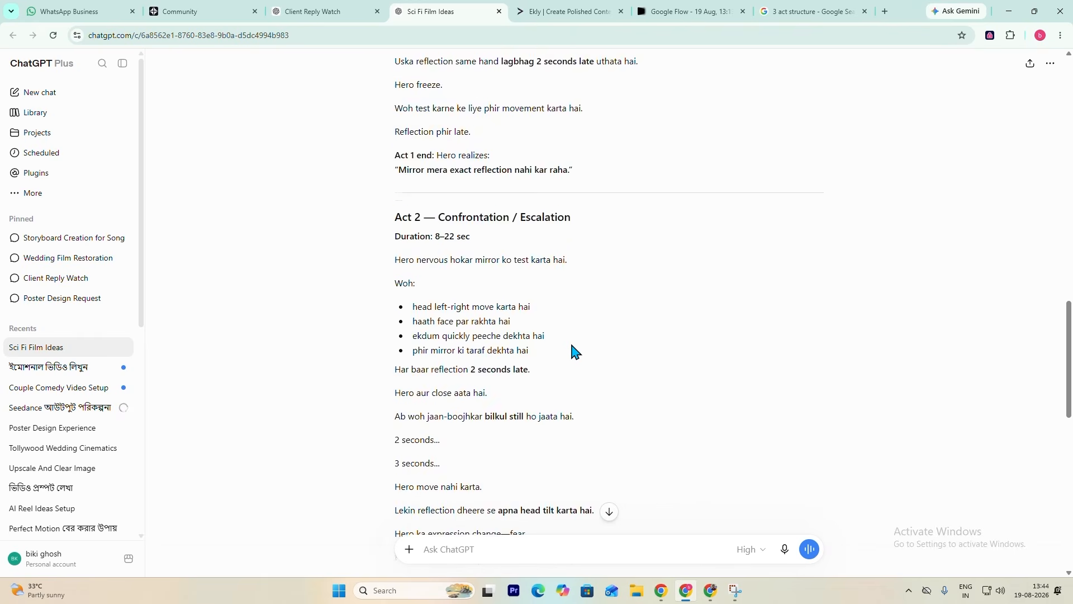
{"action": "scroll", "coordinate": [609, 322], "scroll_direction": "up", "scroll_amount": 12}
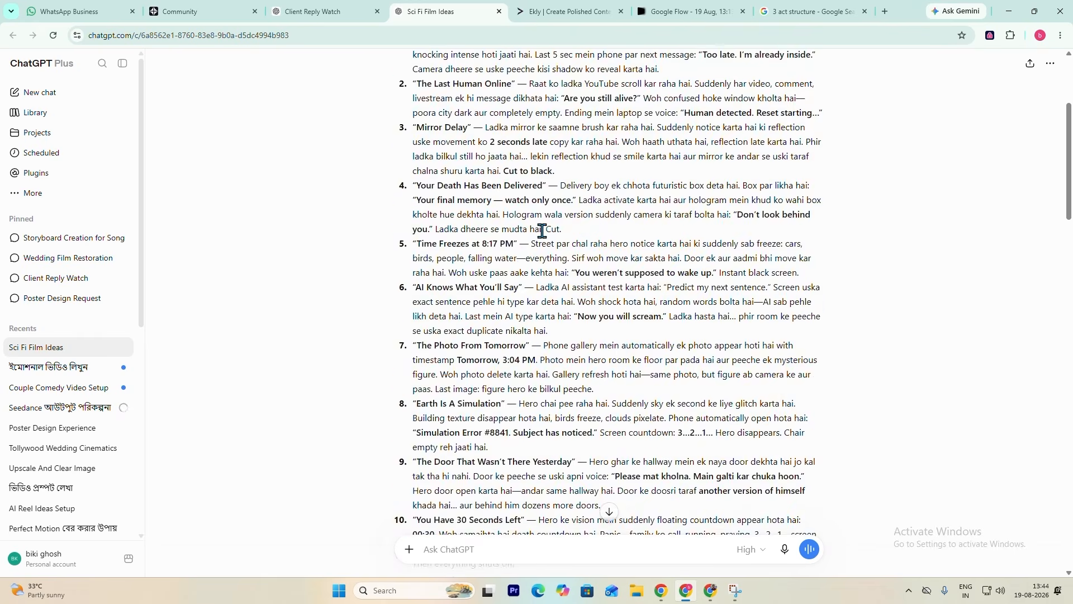
{"action": "scroll", "coordinate": [542, 229], "scroll_direction": "down", "scroll_amount": 2}
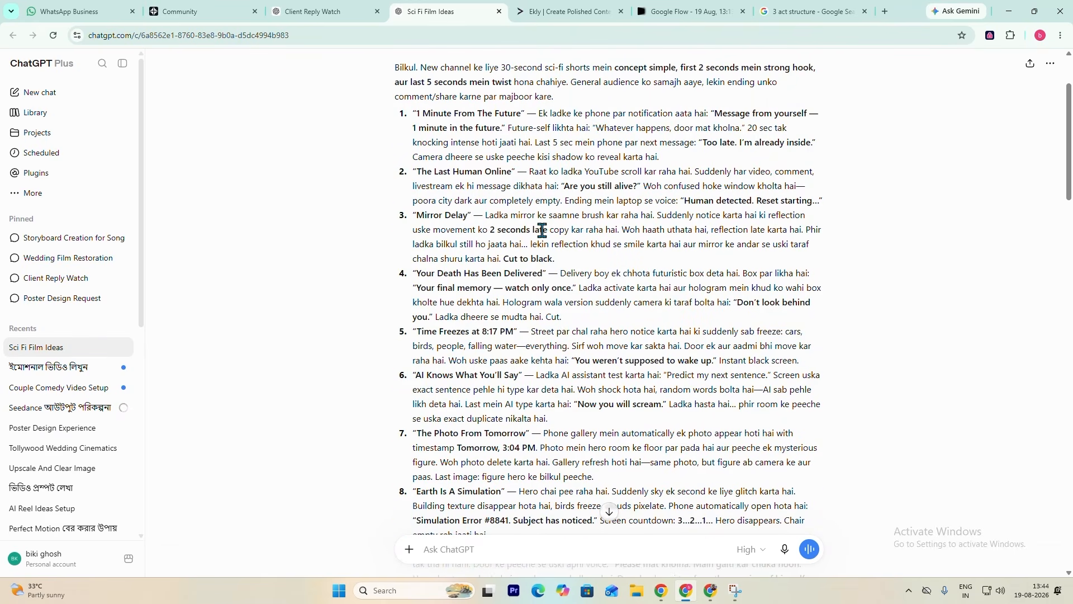
{"action": "scroll", "coordinate": [545, 229], "scroll_direction": "down", "scroll_amount": 15}
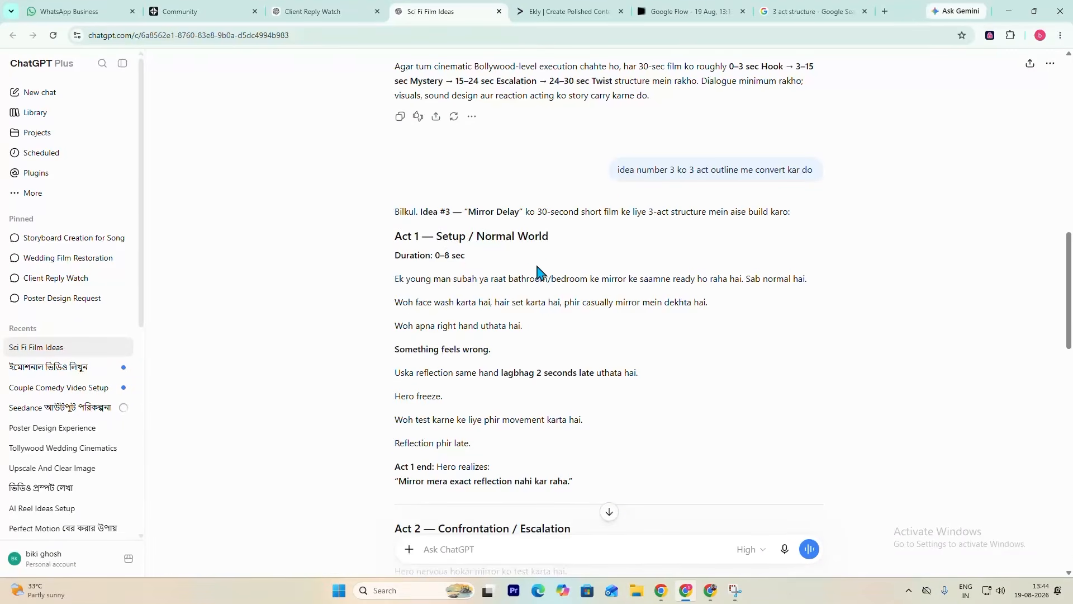
- Send the follow-up prompt "now convert it to in screenplay with diloges - fast pacing"
{"action": "scroll", "coordinate": [523, 278], "scroll_direction": "down", "scroll_amount": 6}
{"action": "scroll", "coordinate": [561, 323], "scroll_direction": "down", "scroll_amount": 9}
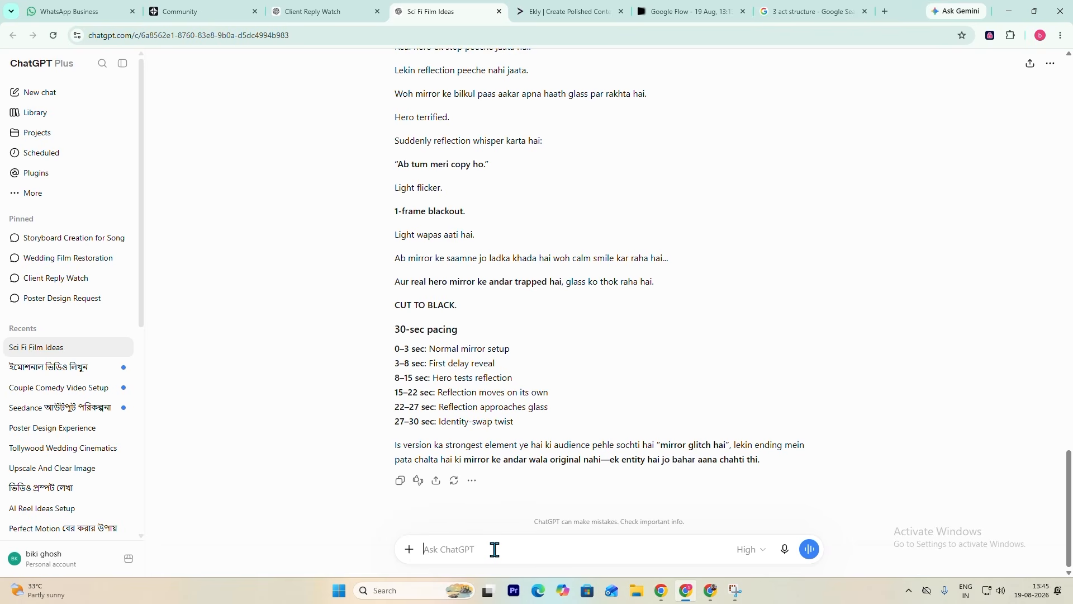
{"action": "type", "text": "now convert it to an screenplay with diloges"}
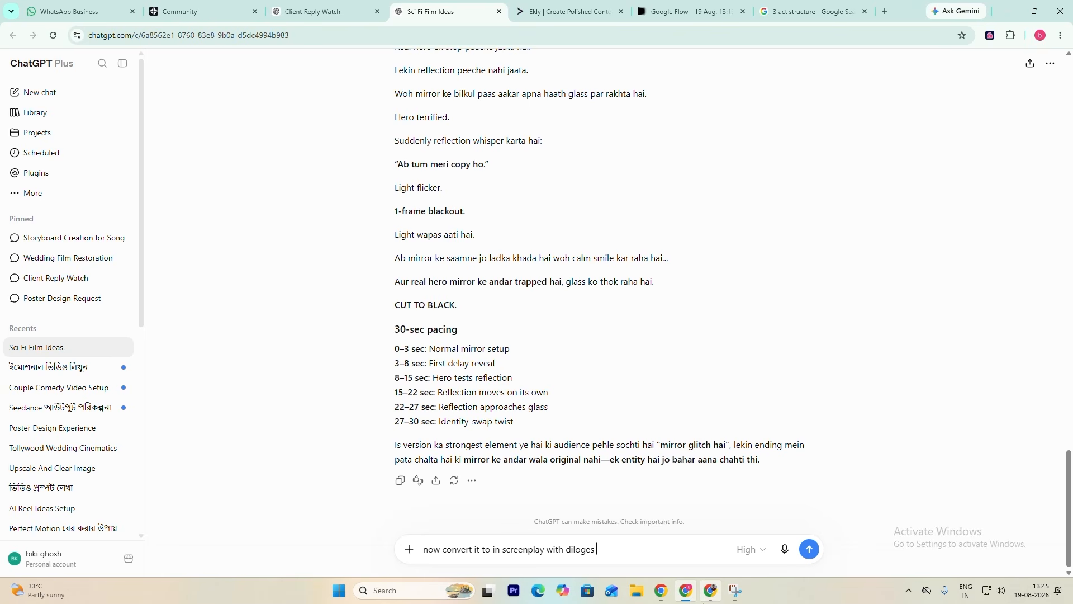
{"action": "type", "text": "fast pacing"}
{"action": "key", "text": "Return"}
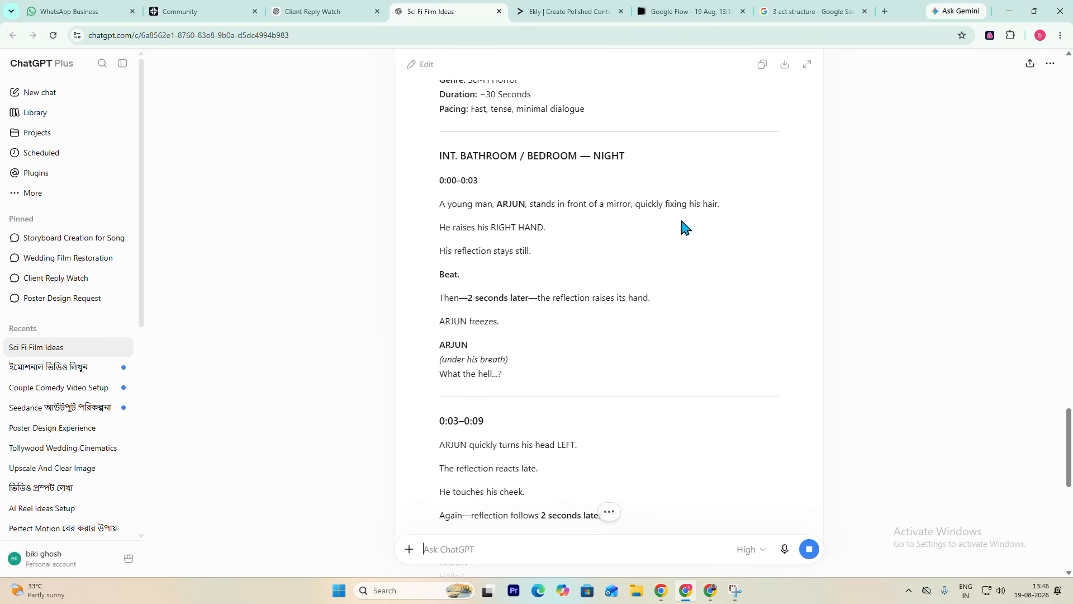
- Look over the generated "MIRROR DELAY" screenplay, highlighting the scene heading "INT. BATHROOM / BEDROOM — NIGHT" and its "INT." part
{"action": "scroll", "coordinate": [545, 215], "scroll_direction": "down", "scroll_amount": 2}
{"action": "scroll", "coordinate": [577, 313], "scroll_direction": "up", "scroll_amount": 7}
{"action": "scroll", "coordinate": [628, 353], "scroll_direction": "down", "scroll_amount": 3}
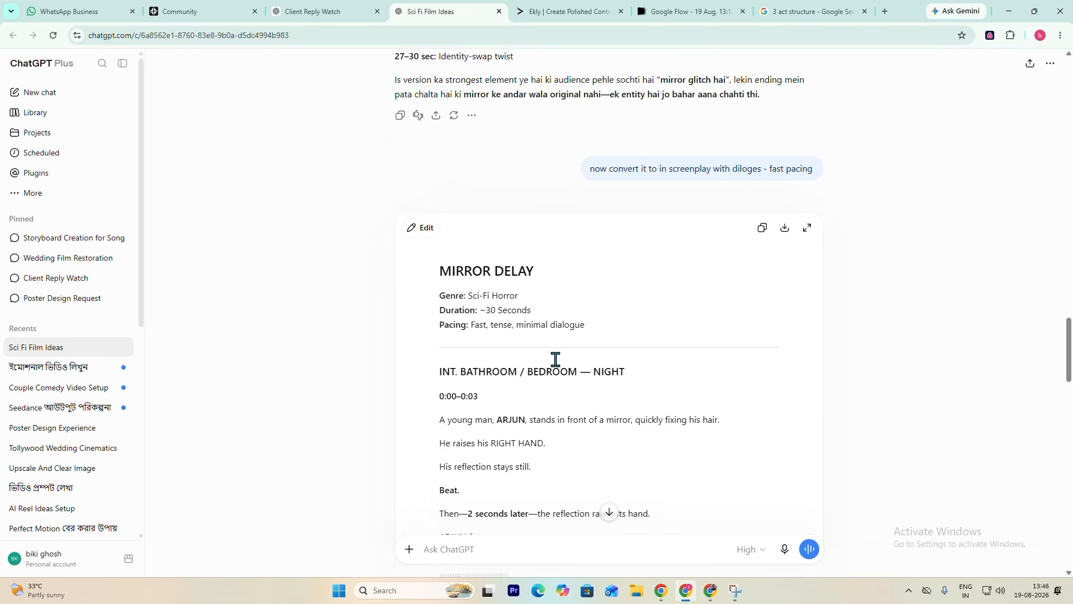
{"action": "scroll", "coordinate": [556, 359], "scroll_direction": "down", "scroll_amount": 2}
{"action": "left_click_drag", "start_coordinate": [440, 269], "coordinate": [628, 273]}
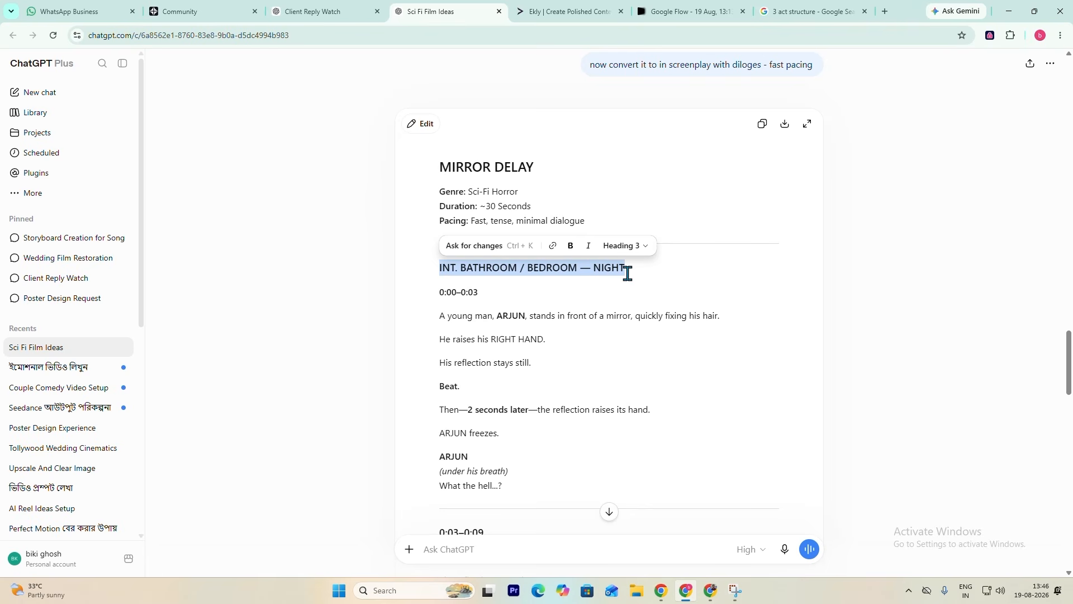
{"action": "left_click", "coordinate": [505, 286]}
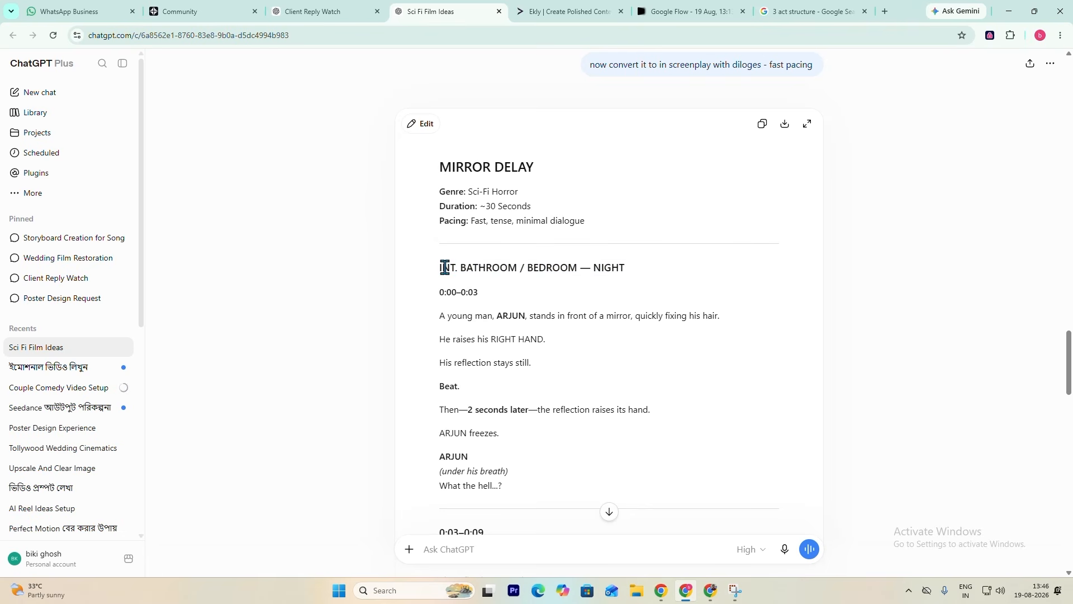
{"action": "left_click_drag", "start_coordinate": [440, 267], "coordinate": [458, 267]}
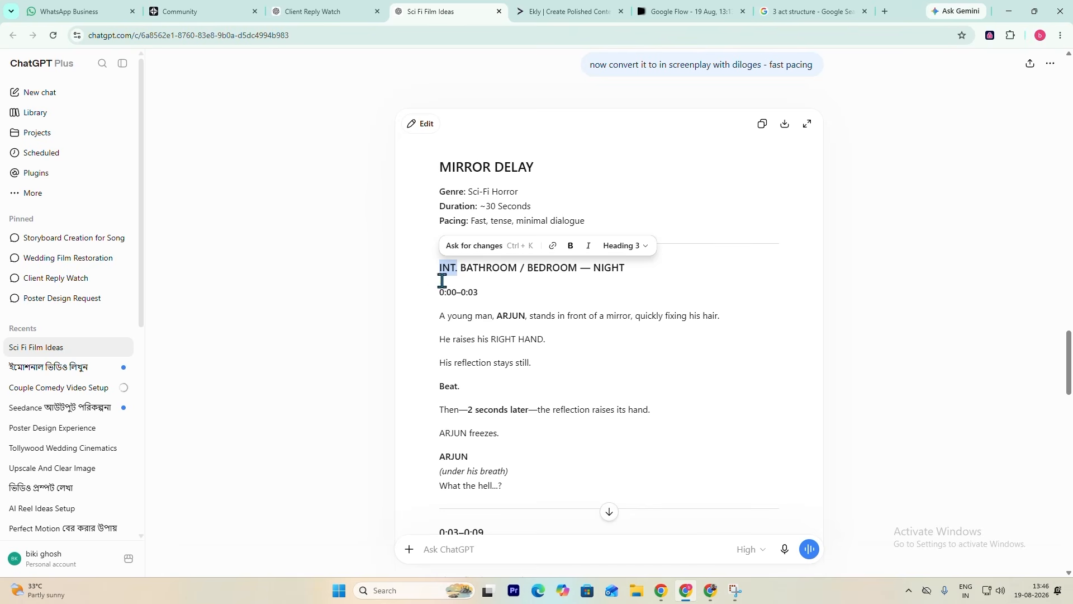
{"action": "left_click", "coordinate": [441, 272]}
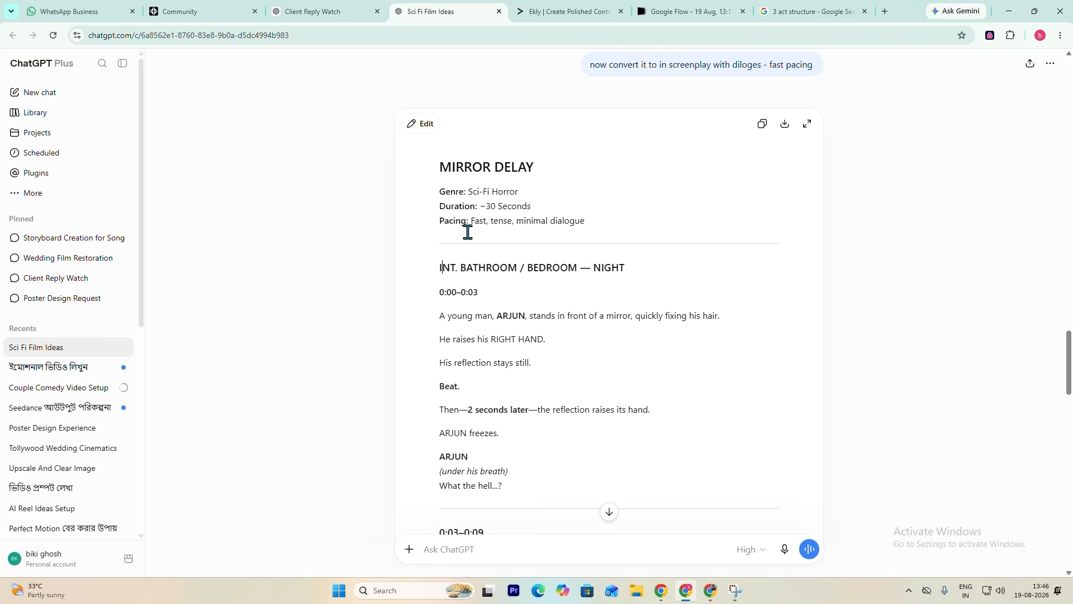
- Examine the scene heading's location and time, highlighting "BATHROOM", "NIGHT" and the whole heading, and look over the opening beats below it
{"action": "scroll", "coordinate": [498, 192], "scroll_direction": "down", "scroll_amount": 4}
{"action": "scroll", "coordinate": [498, 191], "scroll_direction": "up", "scroll_amount": 4}
{"action": "left_click_drag", "start_coordinate": [460, 268], "coordinate": [508, 268]}
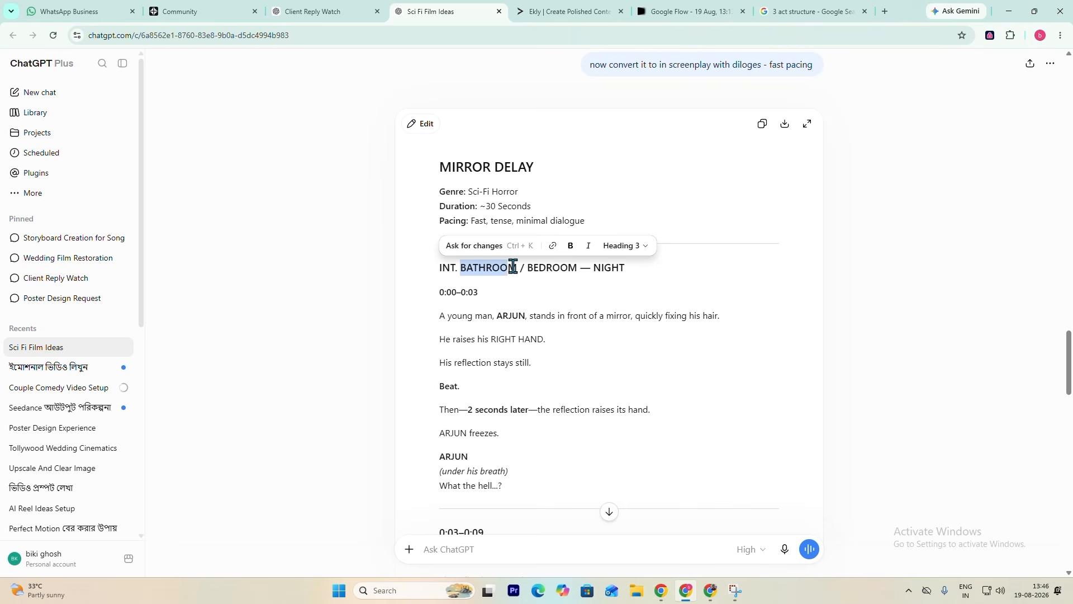
{"action": "left_click_drag", "start_coordinate": [593, 268], "coordinate": [623, 269]}
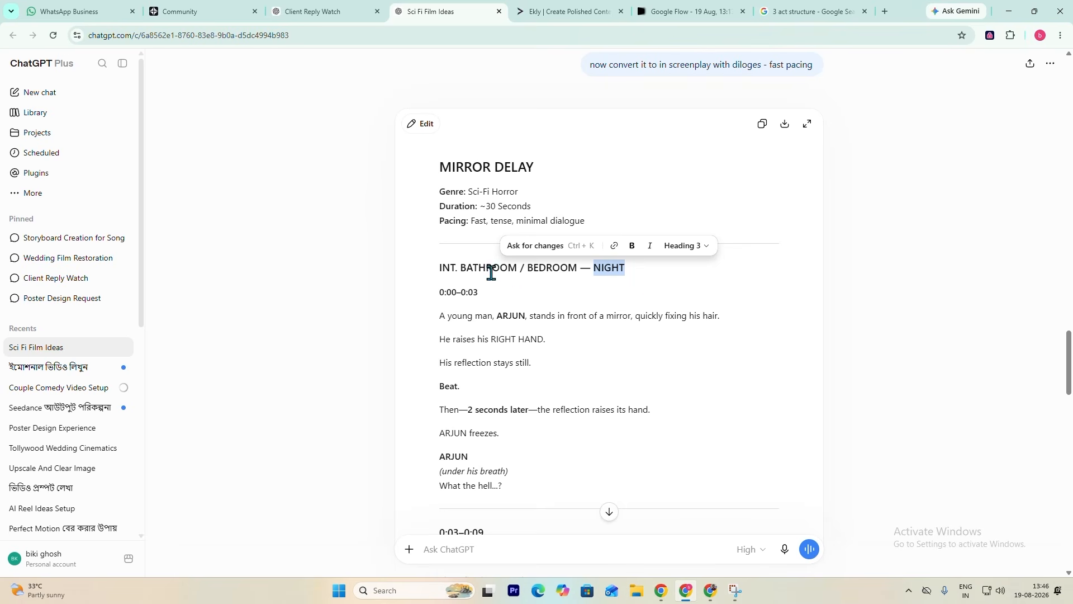
{"action": "left_click_drag", "start_coordinate": [440, 267], "coordinate": [624, 273]}
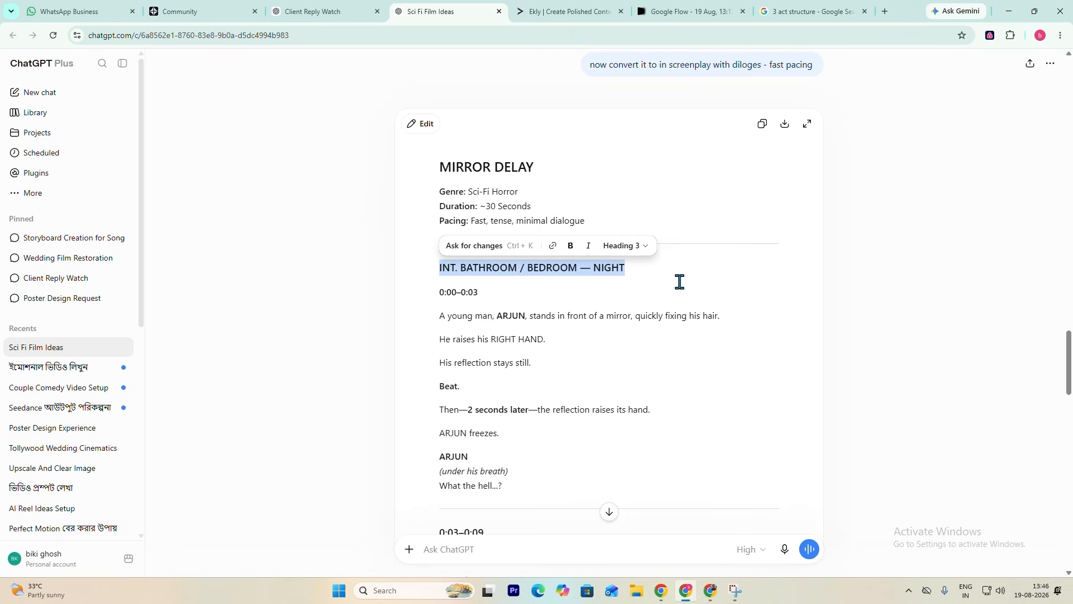
{"action": "scroll", "coordinate": [615, 283], "scroll_direction": "down", "scroll_amount": 2}
{"action": "left_click", "coordinate": [628, 276]}
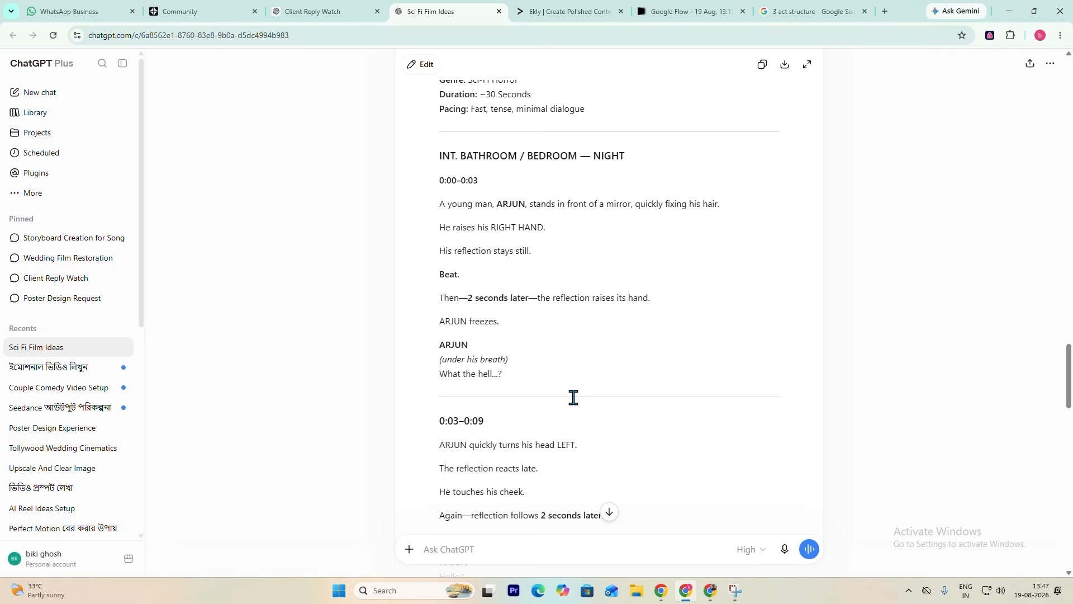
{"action": "scroll", "coordinate": [574, 397], "scroll_direction": "up", "scroll_amount": 2}
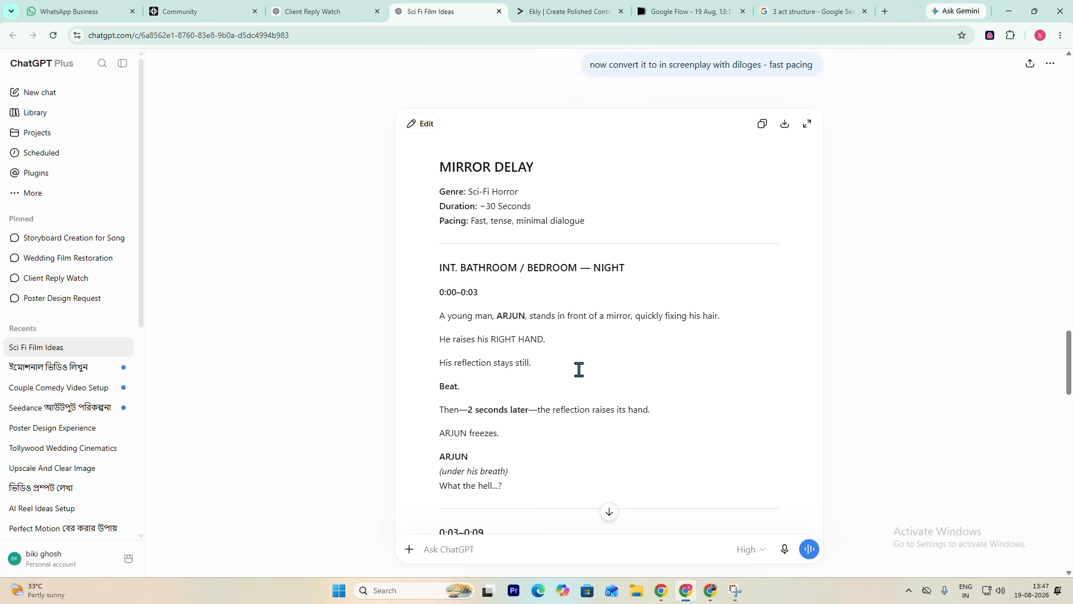
- Examine the screenplay's opening beats from 0:00 to 0:09 and highlight the scene heading "INT. BATHROOM / BEDROOM — NIGHT"
{"action": "scroll", "coordinate": [579, 369], "scroll_direction": "down", "scroll_amount": 2}
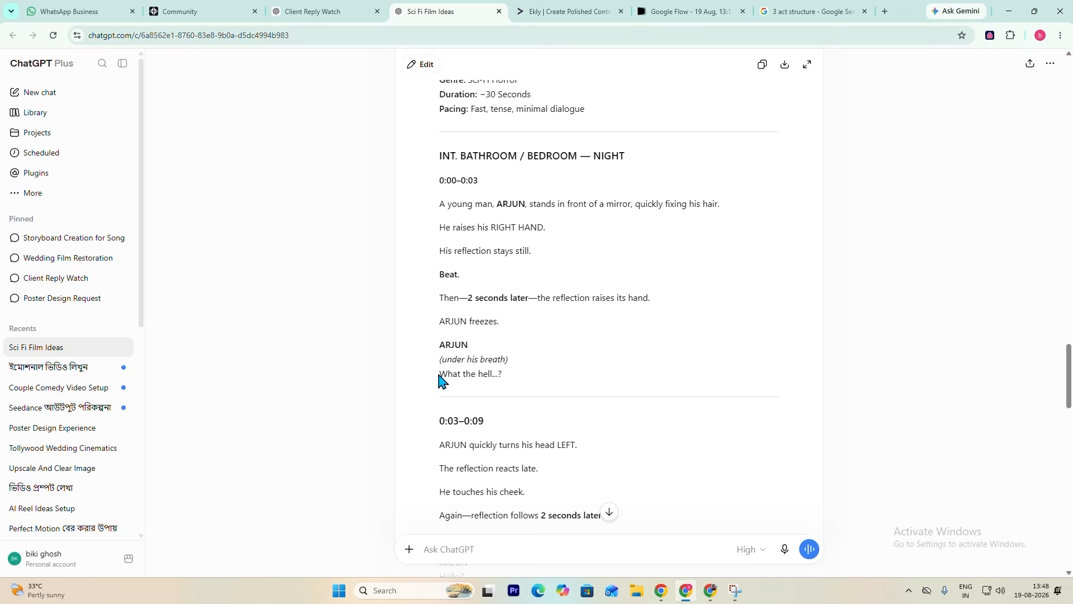
{"action": "scroll", "coordinate": [568, 358], "scroll_direction": "up", "scroll_amount": 1}
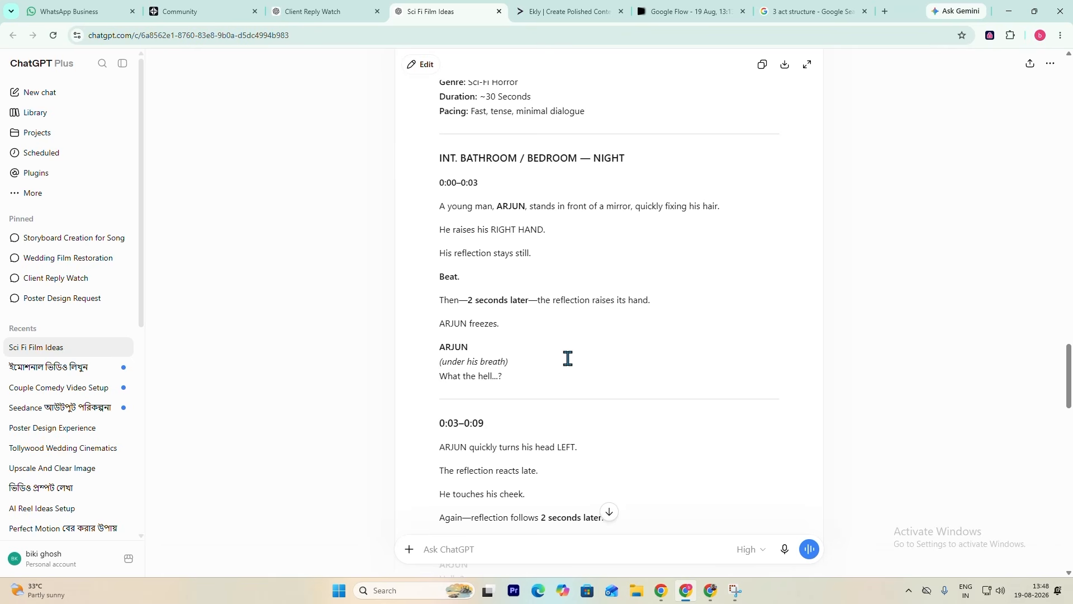
{"action": "scroll", "coordinate": [522, 342], "scroll_direction": "down", "scroll_amount": 1}
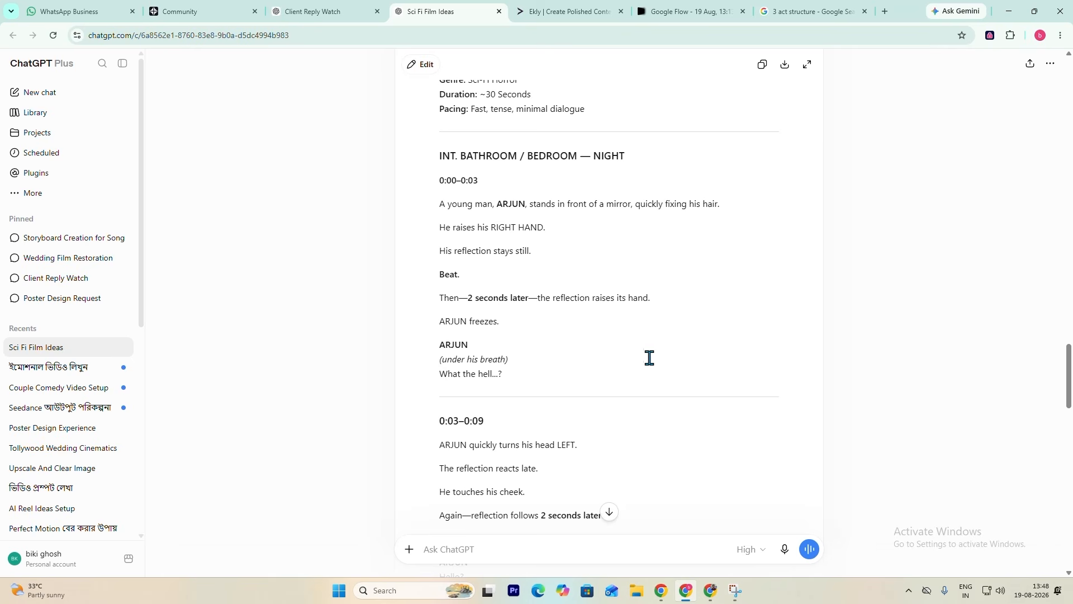
{"action": "scroll", "coordinate": [604, 308], "scroll_direction": "down", "scroll_amount": 2}
{"action": "scroll", "coordinate": [654, 312], "scroll_direction": "down", "scroll_amount": 20}
{"action": "scroll", "coordinate": [585, 336], "scroll_direction": "up", "scroll_amount": 18}
{"action": "scroll", "coordinate": [441, 247], "scroll_direction": "up", "scroll_amount": 6}
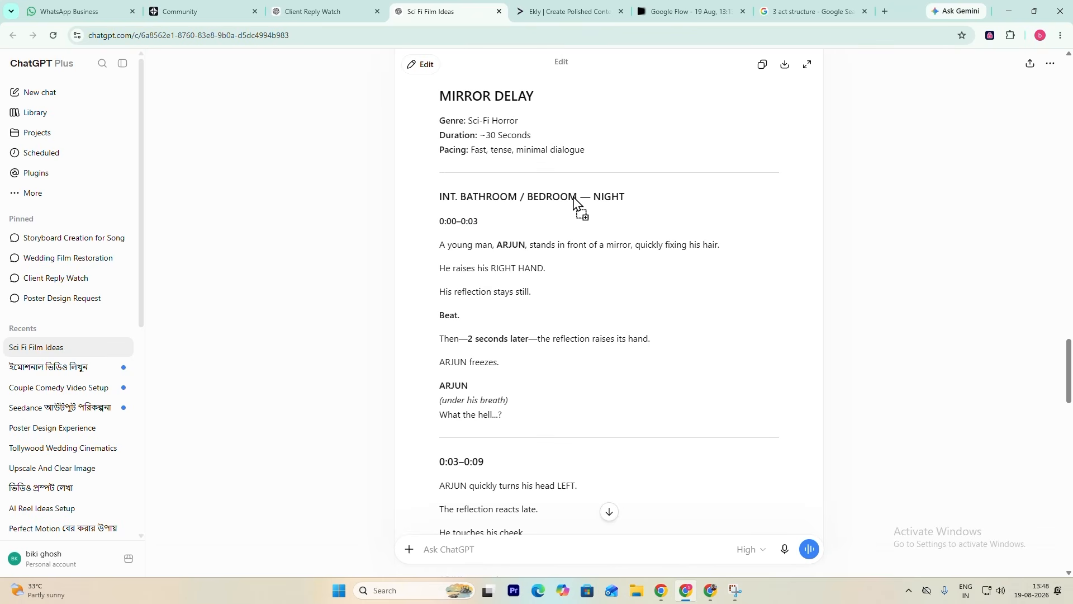
{"action": "left_click_drag", "start_coordinate": [438, 197], "coordinate": [625, 198]}
{"action": "left_click", "coordinate": [571, 327]}
{"action": "scroll", "coordinate": [582, 352], "scroll_direction": "down", "scroll_amount": 20}
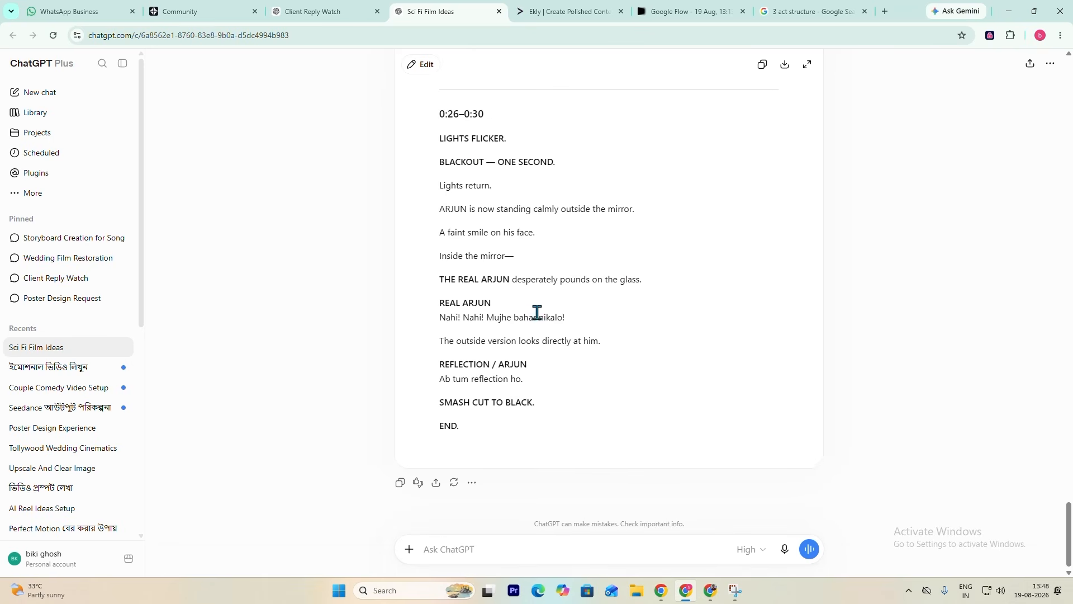
- Examine the screenplay's closing beats from 0:21 to 0:30, comparing them with the title block, middle beats and scene heading
{"action": "scroll", "coordinate": [535, 318], "scroll_direction": "up", "scroll_amount": 4}
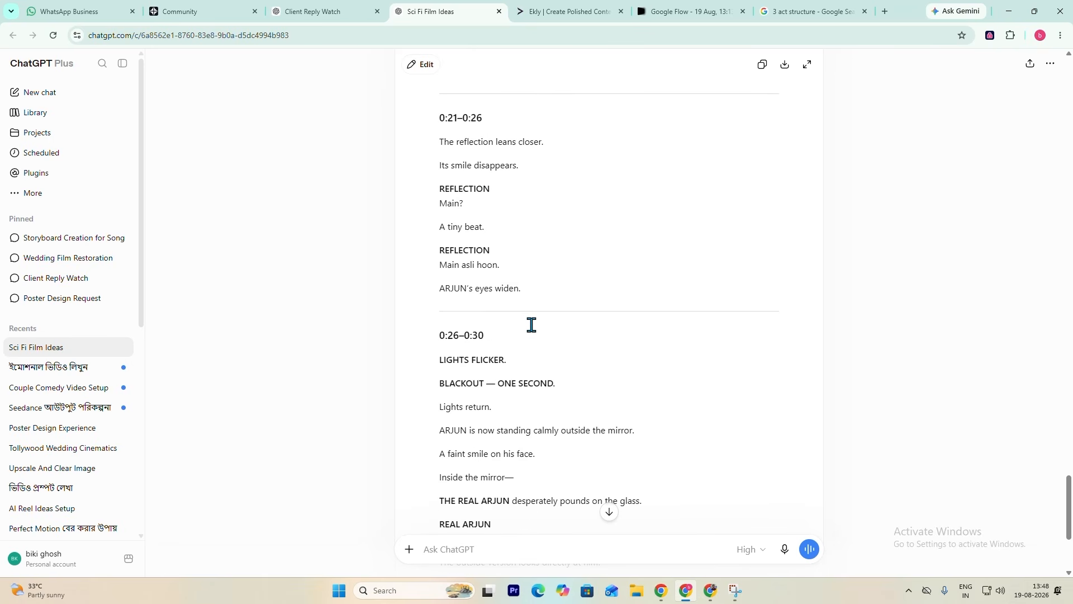
{"action": "scroll", "coordinate": [534, 335], "scroll_direction": "down", "scroll_amount": 4}
{"action": "scroll", "coordinate": [489, 428], "scroll_direction": "up", "scroll_amount": 18}
{"action": "scroll", "coordinate": [489, 431], "scroll_direction": "up", "scroll_amount": 8}
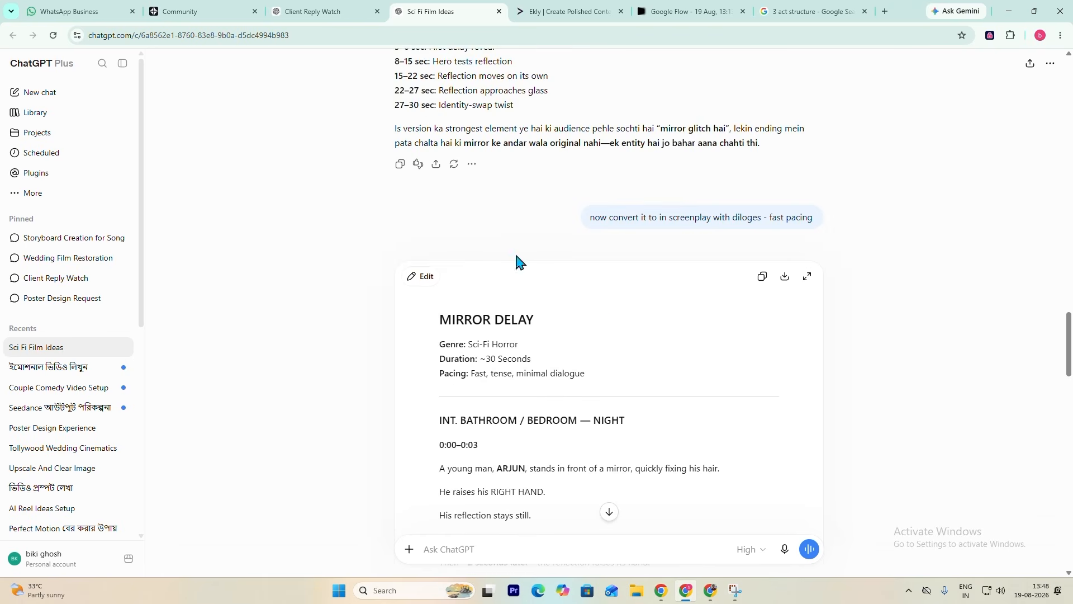
{"action": "scroll", "coordinate": [518, 263], "scroll_direction": "down", "scroll_amount": 3}
{"action": "scroll", "coordinate": [473, 294], "scroll_direction": "down", "scroll_amount": 15}
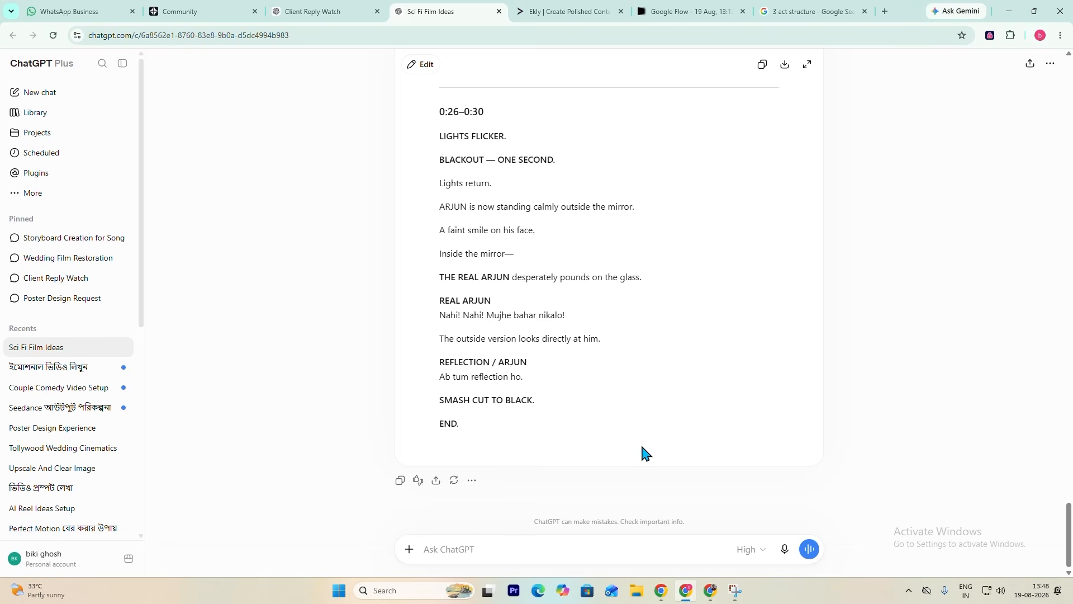
{"action": "scroll", "coordinate": [668, 489], "scroll_direction": "up", "scroll_amount": 10}
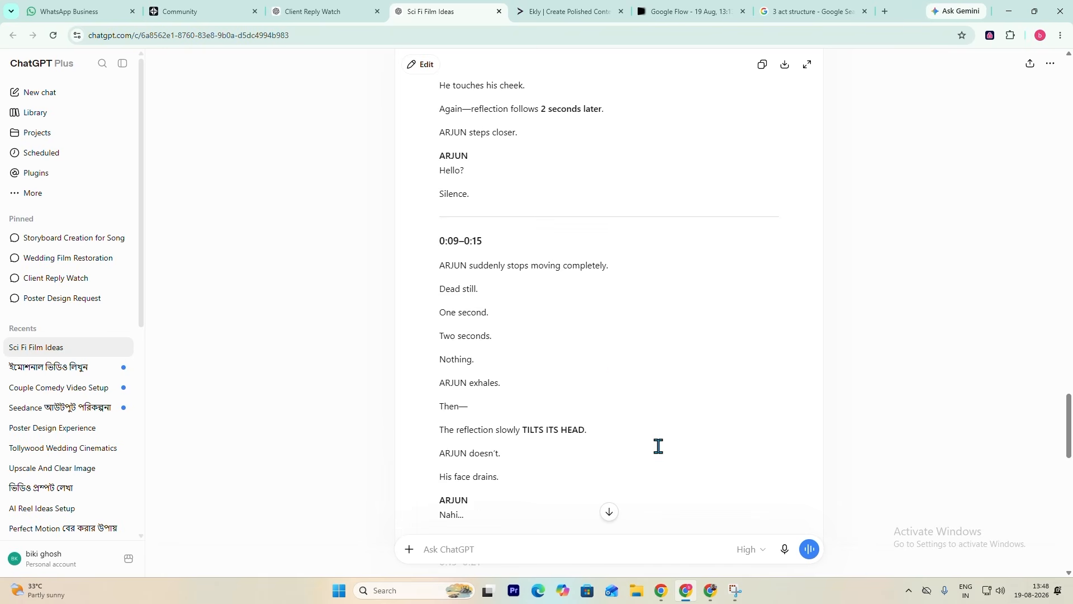
{"action": "scroll", "coordinate": [594, 369], "scroll_direction": "up", "scroll_amount": 4}
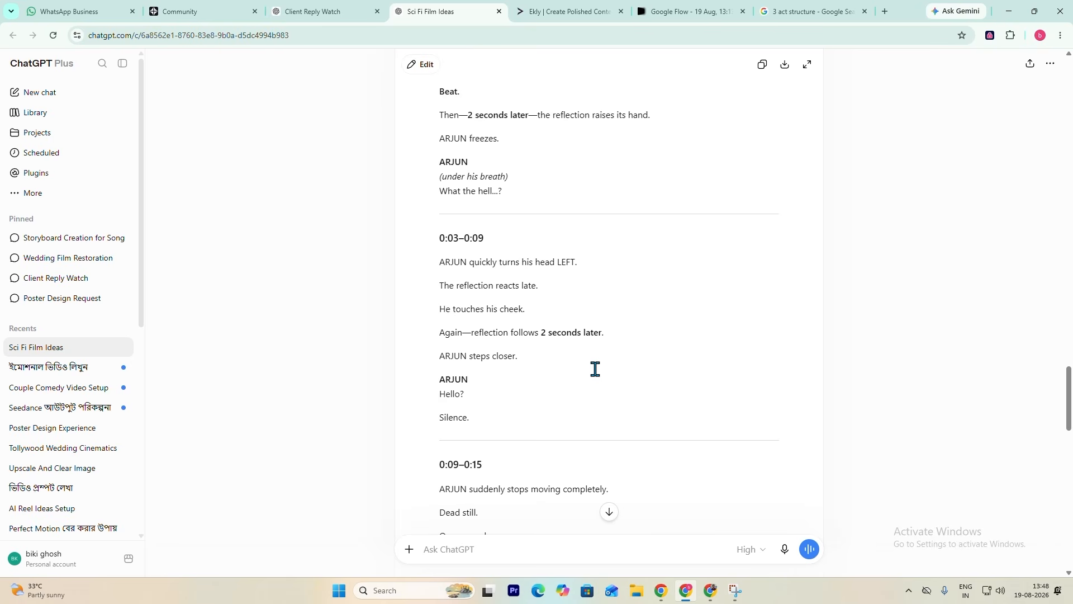
{"action": "scroll", "coordinate": [594, 369], "scroll_direction": "up", "scroll_amount": 2}
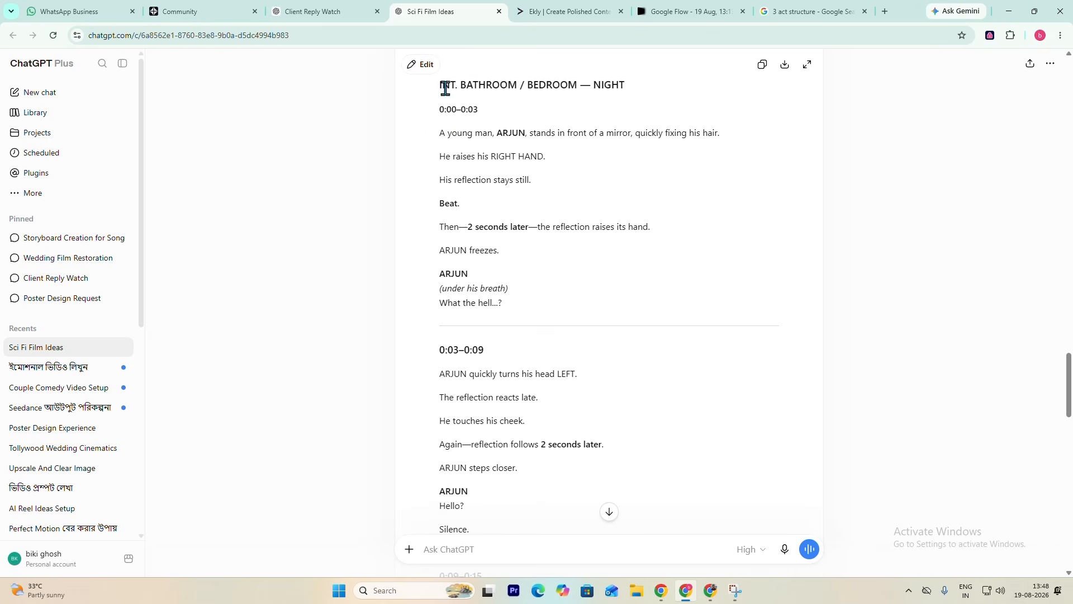
- Read the screenplay through beat by beat, from the scene heading and 0:00–0:03 to the final 0:26–0:30 section
{"action": "scroll", "coordinate": [506, 348], "scroll_direction": "down", "scroll_amount": 2}
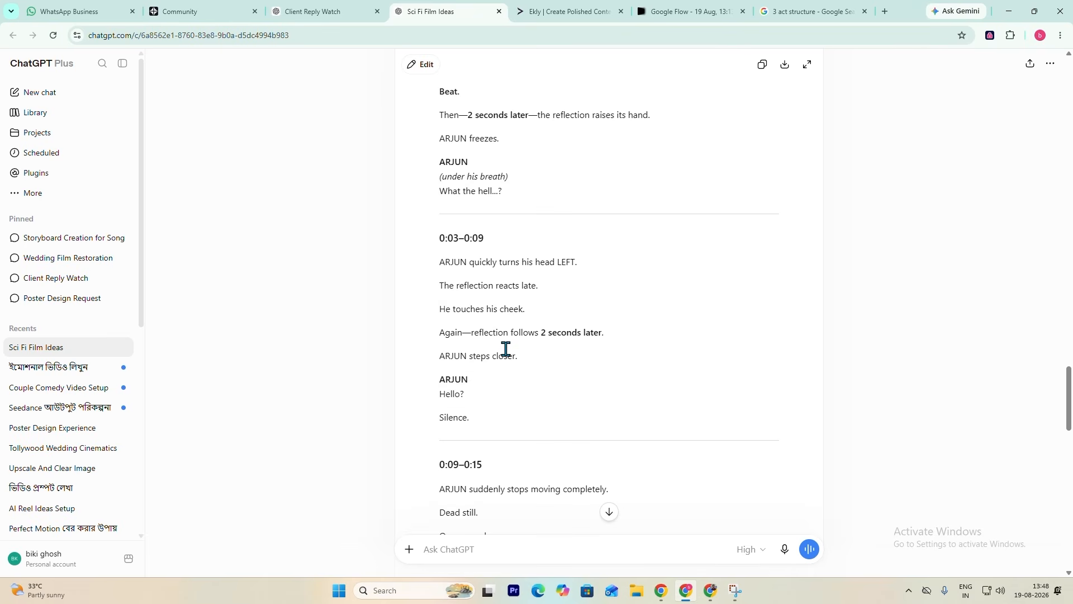
{"action": "scroll", "coordinate": [506, 348], "scroll_direction": "down", "scroll_amount": 4}
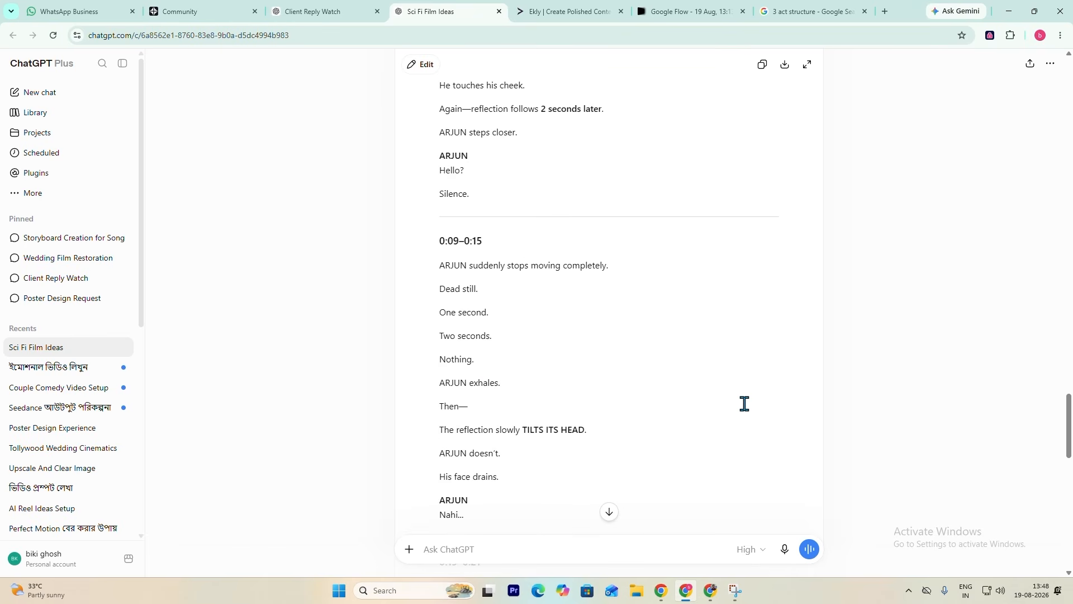
{"action": "scroll", "coordinate": [644, 429], "scroll_direction": "up", "scroll_amount": 11}
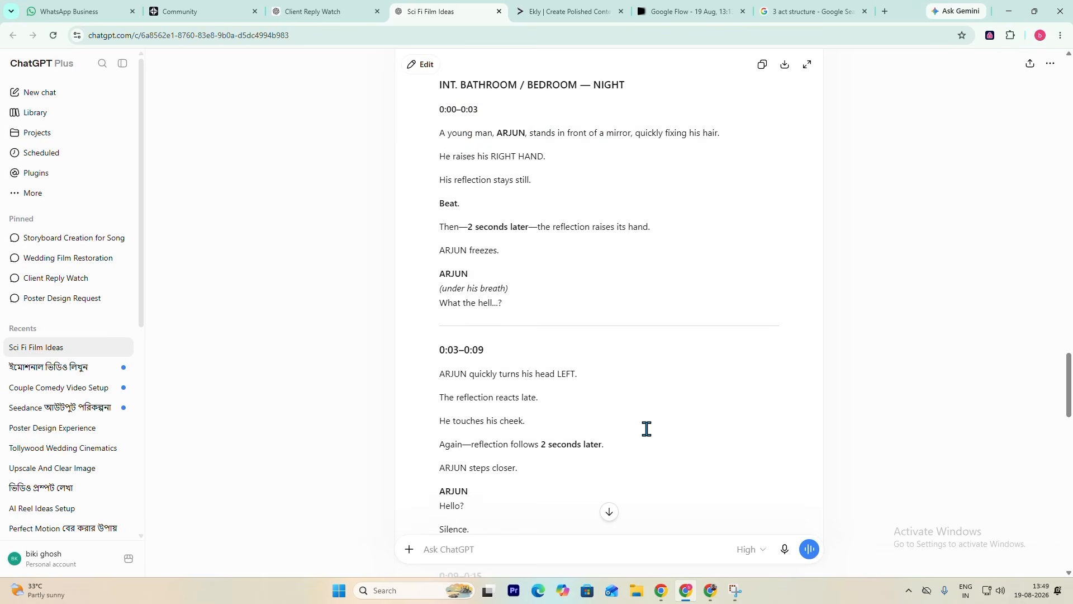
{"action": "scroll", "coordinate": [563, 354], "scroll_direction": "down", "scroll_amount": 2}
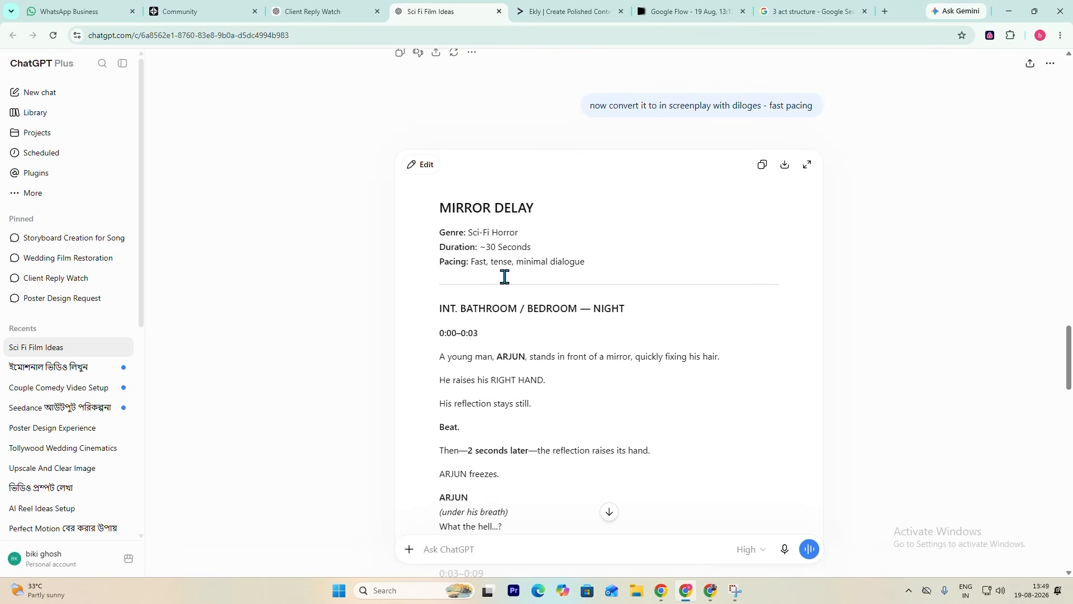
{"action": "scroll", "coordinate": [582, 282], "scroll_direction": "down", "scroll_amount": 2}
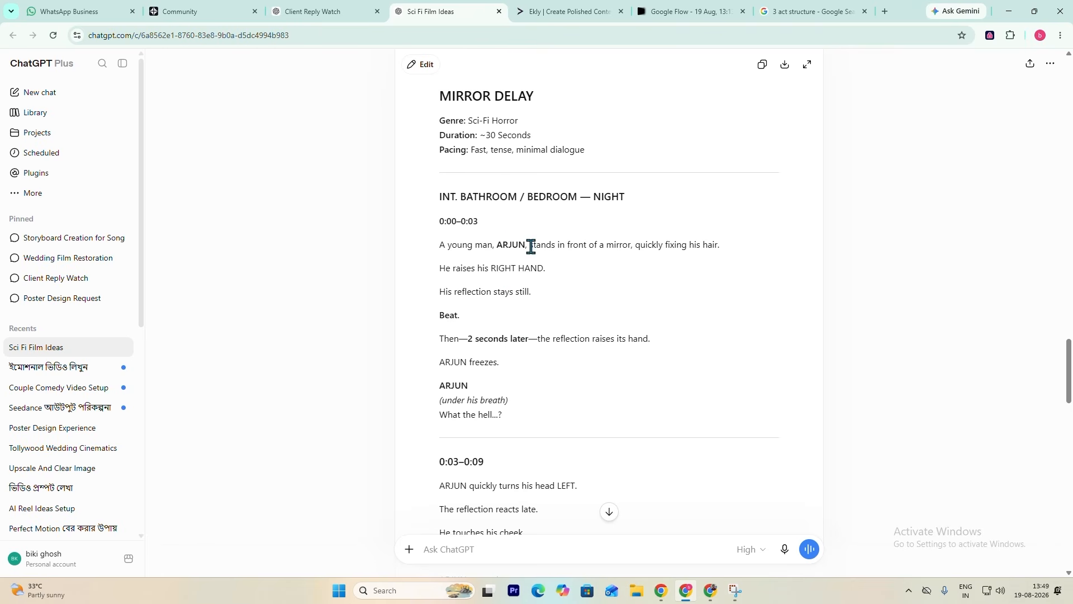
{"action": "scroll", "coordinate": [574, 303], "scroll_direction": "down", "scroll_amount": 2}
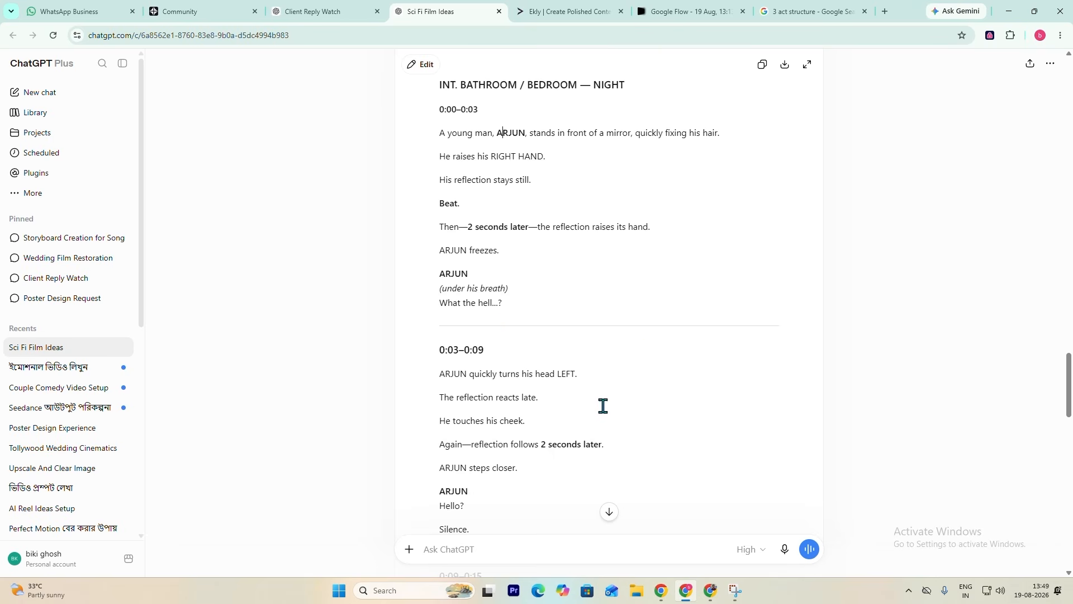
{"action": "scroll", "coordinate": [576, 396], "scroll_direction": "down", "scroll_amount": 12}
{"action": "scroll", "coordinate": [566, 361], "scroll_direction": "down", "scroll_amount": 2}
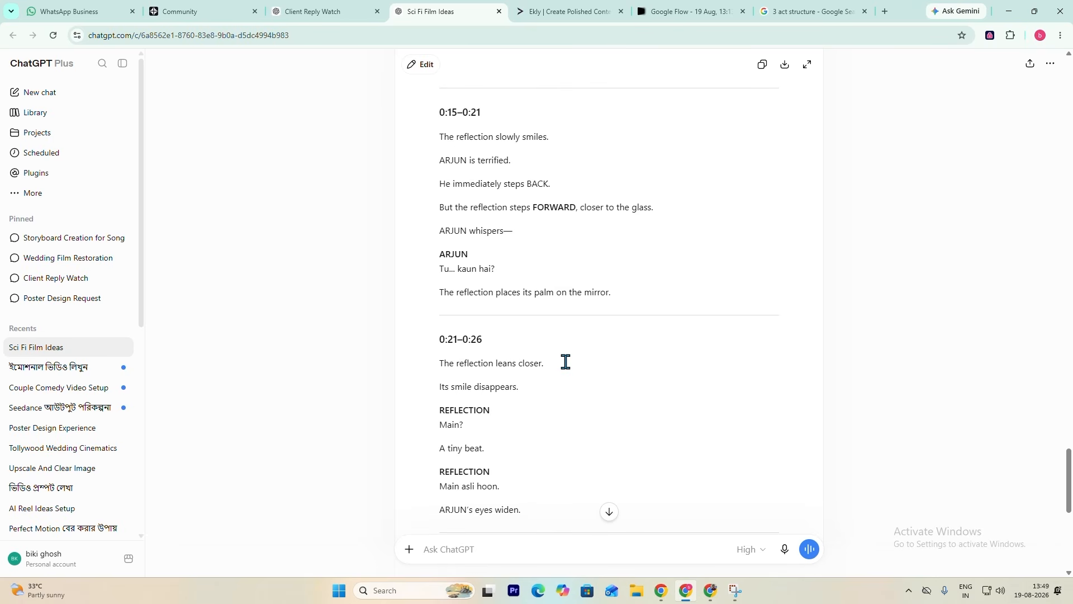
{"action": "scroll", "coordinate": [566, 362], "scroll_direction": "down", "scroll_amount": 8}
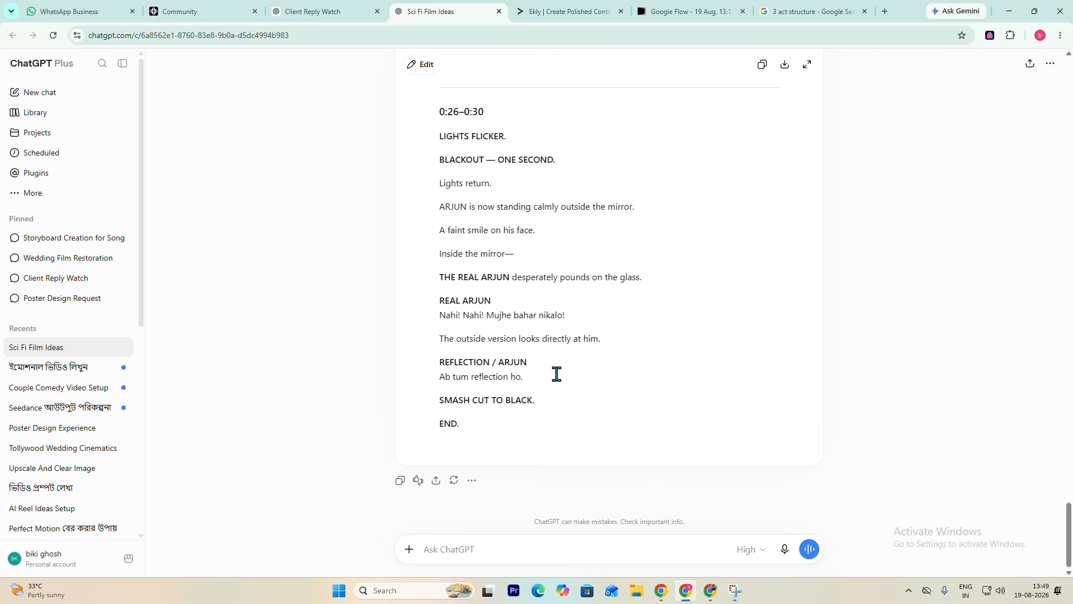
{"action": "scroll", "coordinate": [611, 336], "scroll_direction": "up", "scroll_amount": 12}
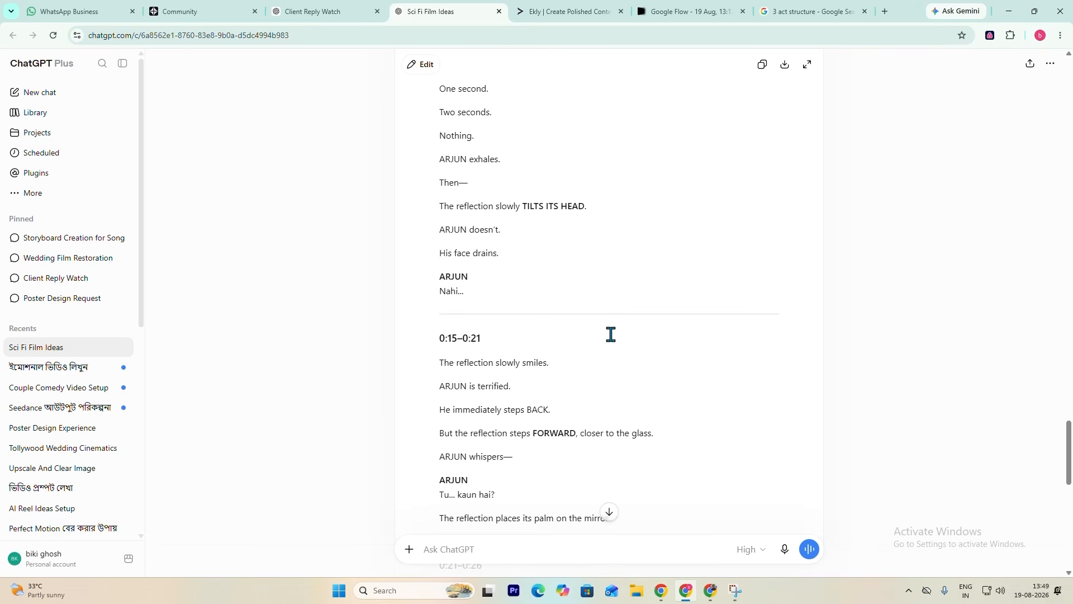
{"action": "scroll", "coordinate": [611, 334], "scroll_direction": "down", "scroll_amount": 10}
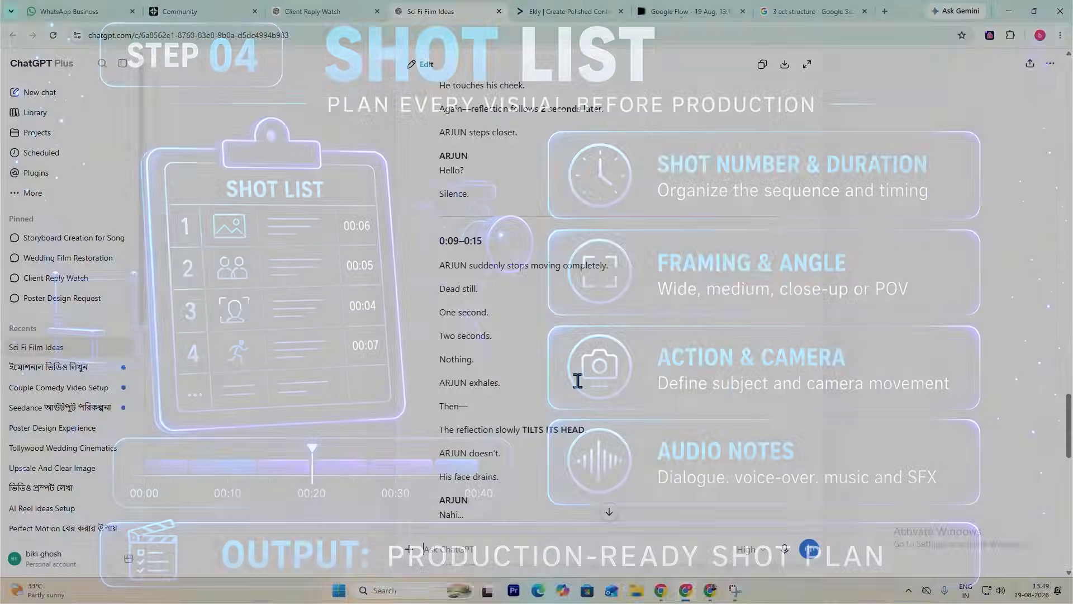
- Review the screenplay's timed beats again from 0:03–0:09 to the ending, focusing on the 0:15–0:30 sections
{"action": "scroll", "coordinate": [577, 379], "scroll_direction": "up", "scroll_amount": 4}
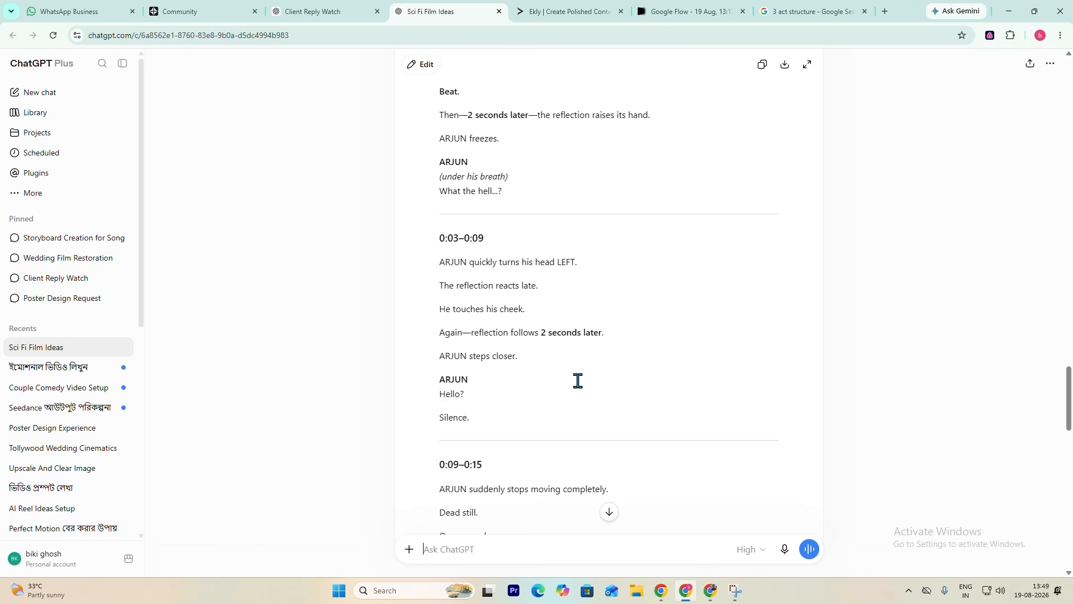
{"action": "scroll", "coordinate": [577, 381], "scroll_direction": "down", "scroll_amount": 20}
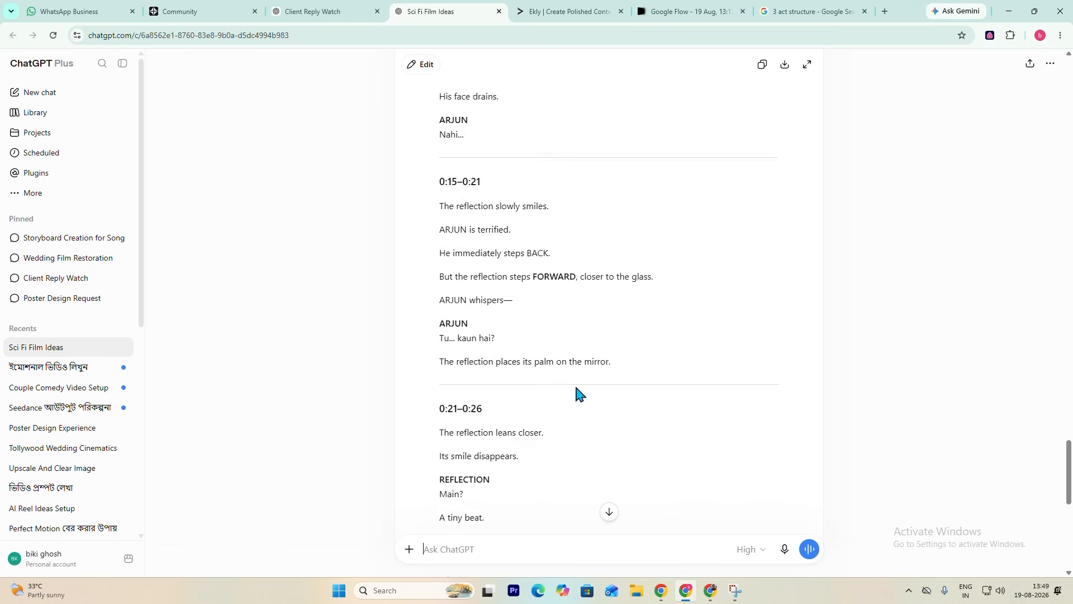
{"action": "left_click", "coordinate": [525, 548]}
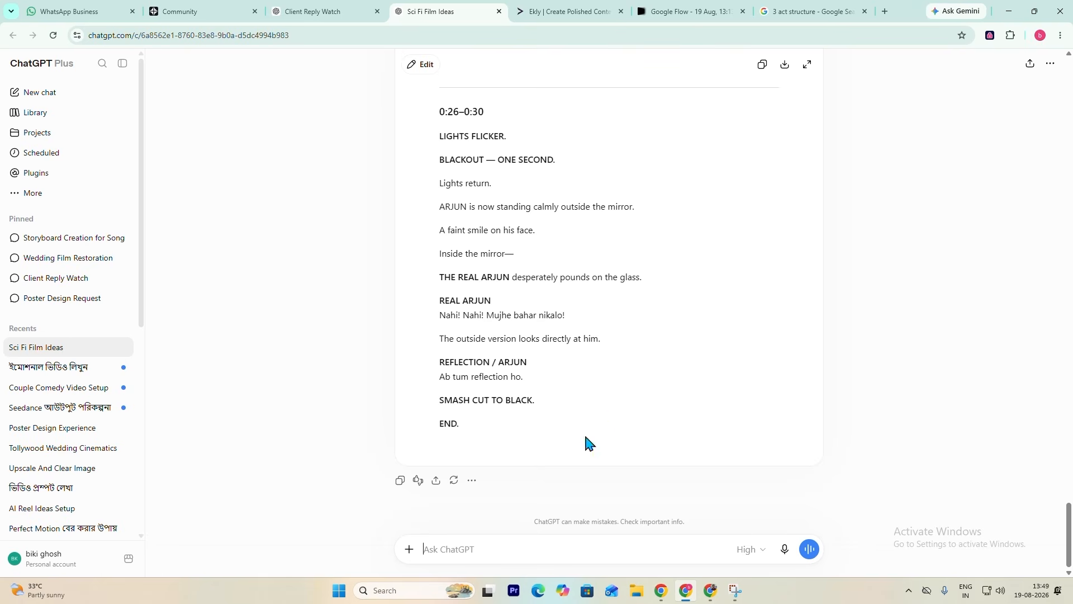
{"action": "scroll", "coordinate": [624, 332], "scroll_direction": "up", "scroll_amount": 2}
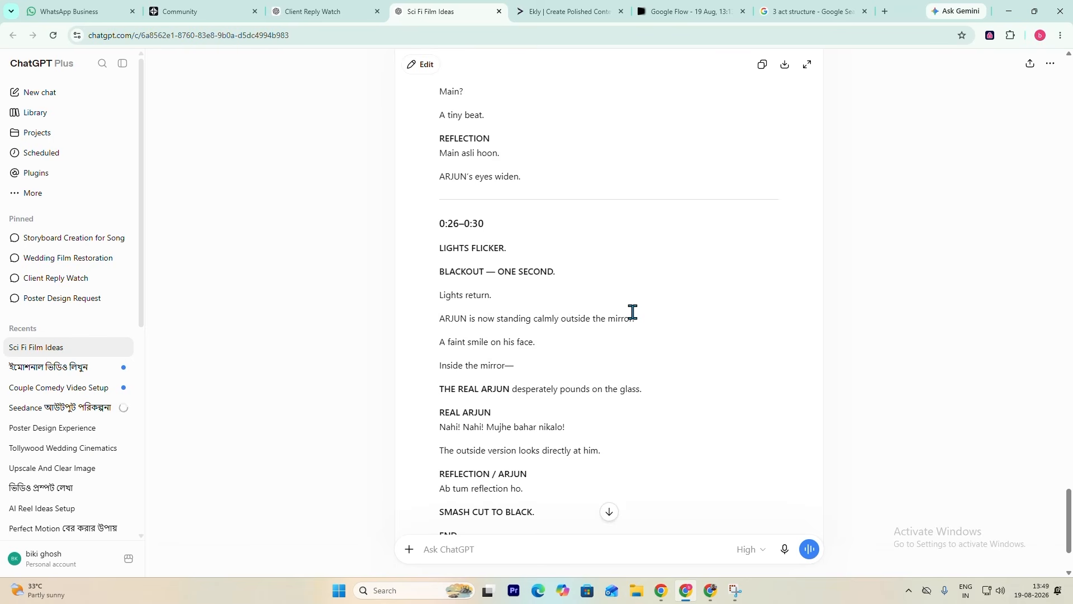
{"action": "scroll", "coordinate": [632, 311], "scroll_direction": "down", "scroll_amount": 2}
{"action": "scroll", "coordinate": [641, 332], "scroll_direction": "up", "scroll_amount": 8}
{"action": "scroll", "coordinate": [645, 333], "scroll_direction": "down", "scroll_amount": 1}
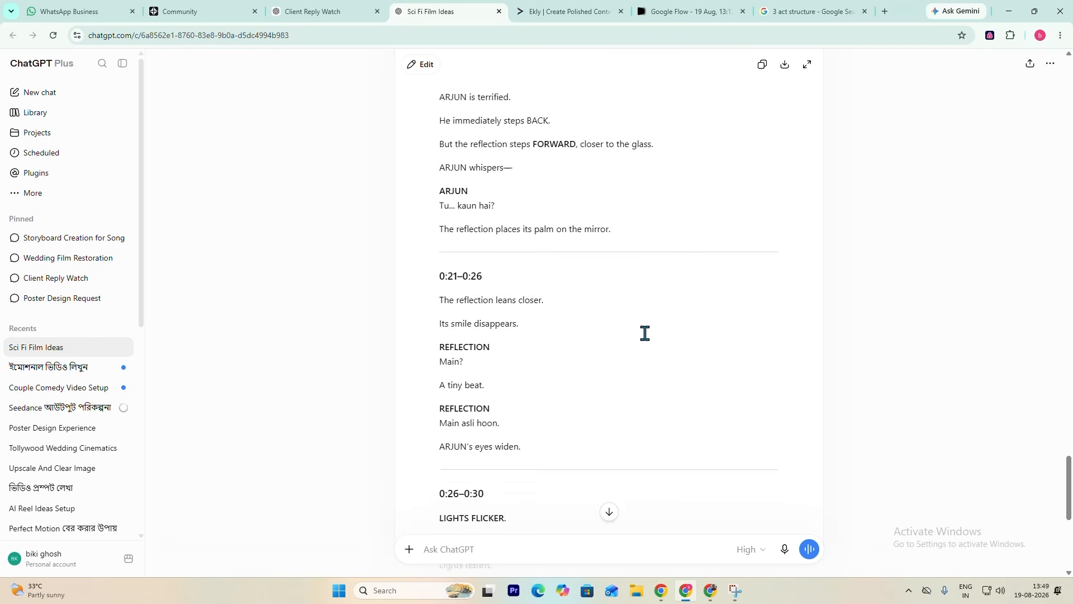
{"action": "scroll", "coordinate": [645, 333], "scroll_direction": "down", "scroll_amount": 3}
{"action": "scroll", "coordinate": [577, 295], "scroll_direction": "down", "scroll_amount": 4}
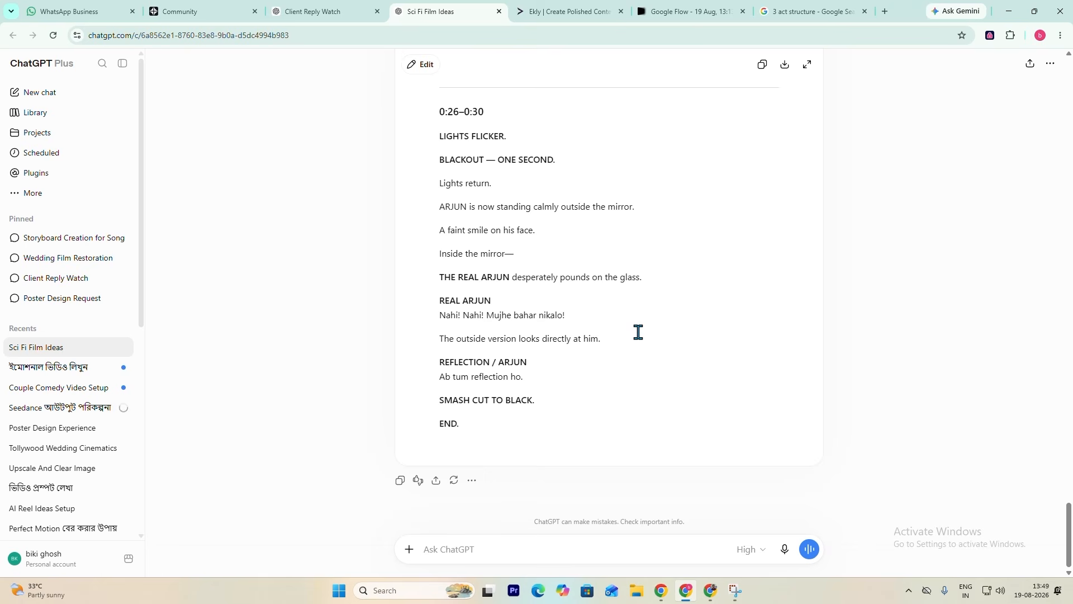
{"action": "scroll", "coordinate": [629, 313], "scroll_direction": "up", "scroll_amount": 1}
{"action": "scroll", "coordinate": [578, 276], "scroll_direction": "down", "scroll_amount": 1}
- Send the follow-up prompt "now think in shots, give me a detailded shot list for the screenplay"
{"action": "left_click", "coordinate": [463, 553]}
{"action": "type", "text": "now think in shots, g"}
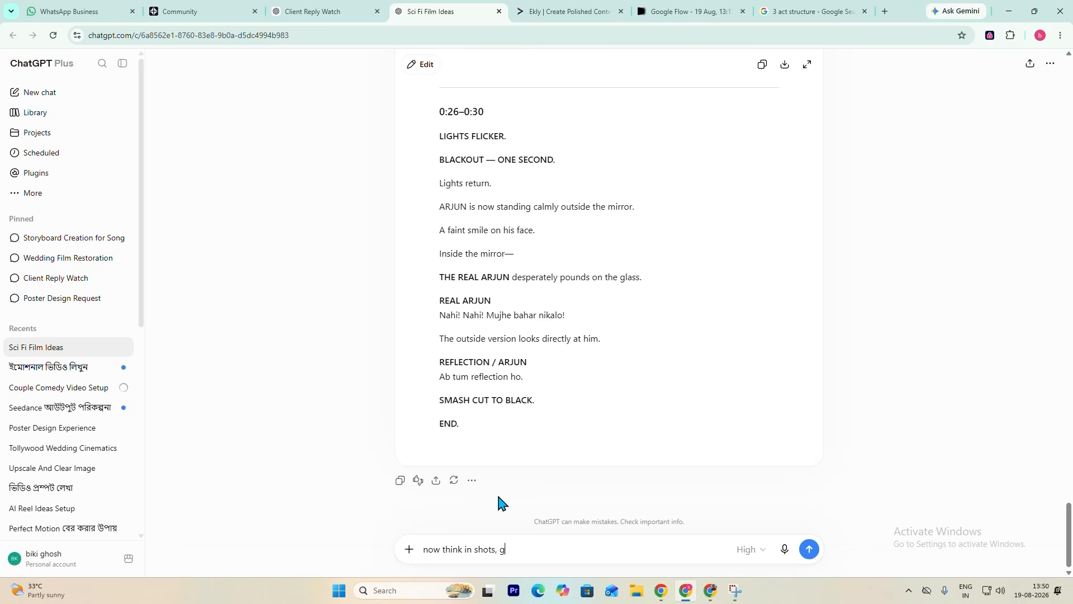
{"action": "type", "text": "ive me a detailded shot list for the sc"}
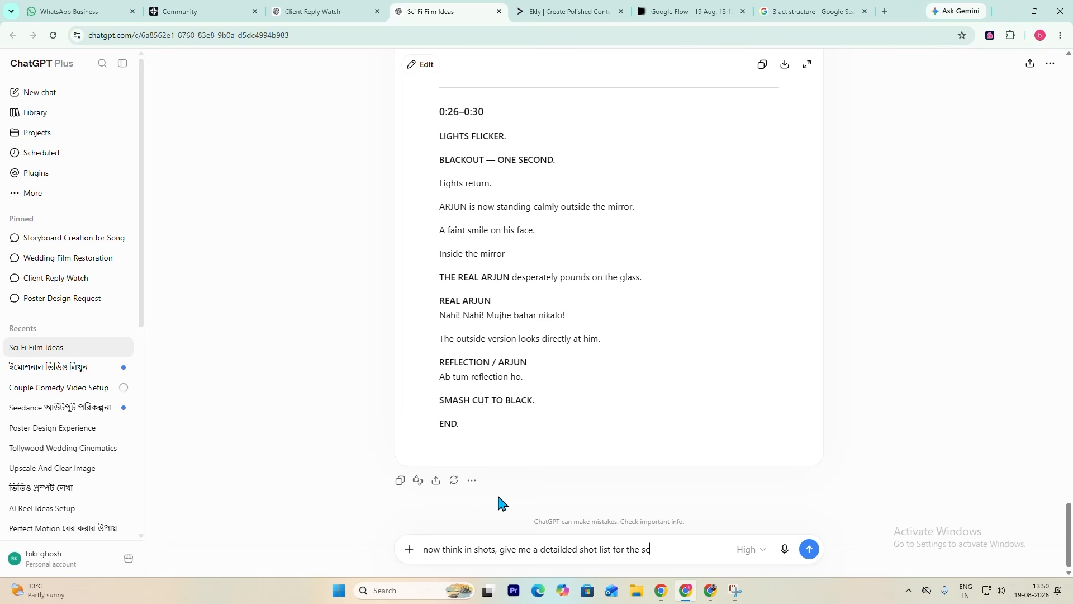
{"action": "type", "text": "reenplay"}
{"action": "key", "text": "Return"}
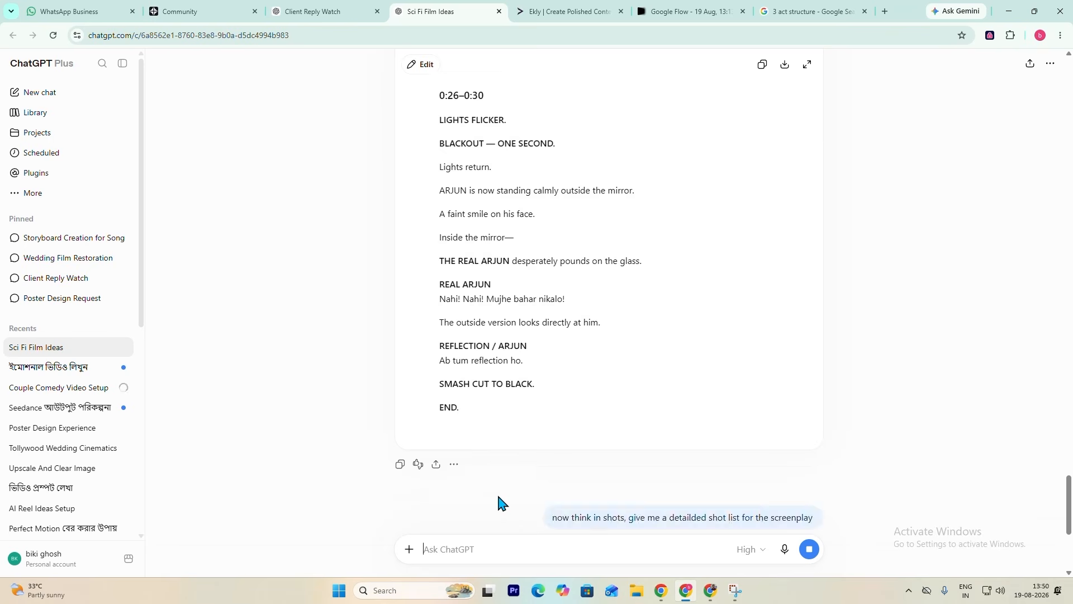
- Look back over the screenplay from its ending up to the "MIRROR DELAY" title and opening beats while the shot list generates
{"action": "scroll", "coordinate": [602, 387], "scroll_direction": "up", "scroll_amount": 10}
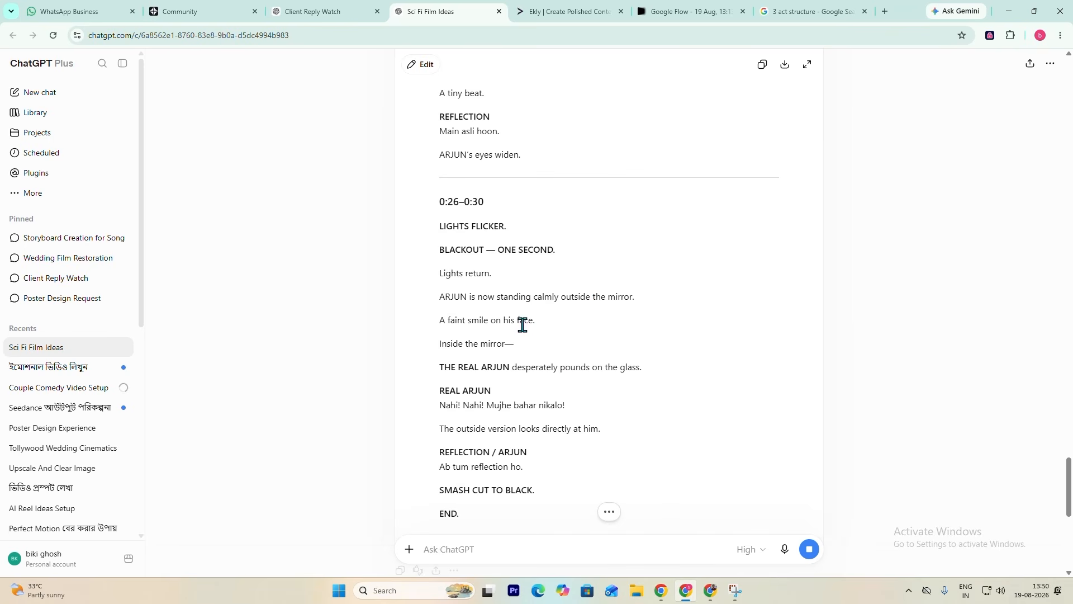
{"action": "scroll", "coordinate": [517, 302], "scroll_direction": "up", "scroll_amount": 6}
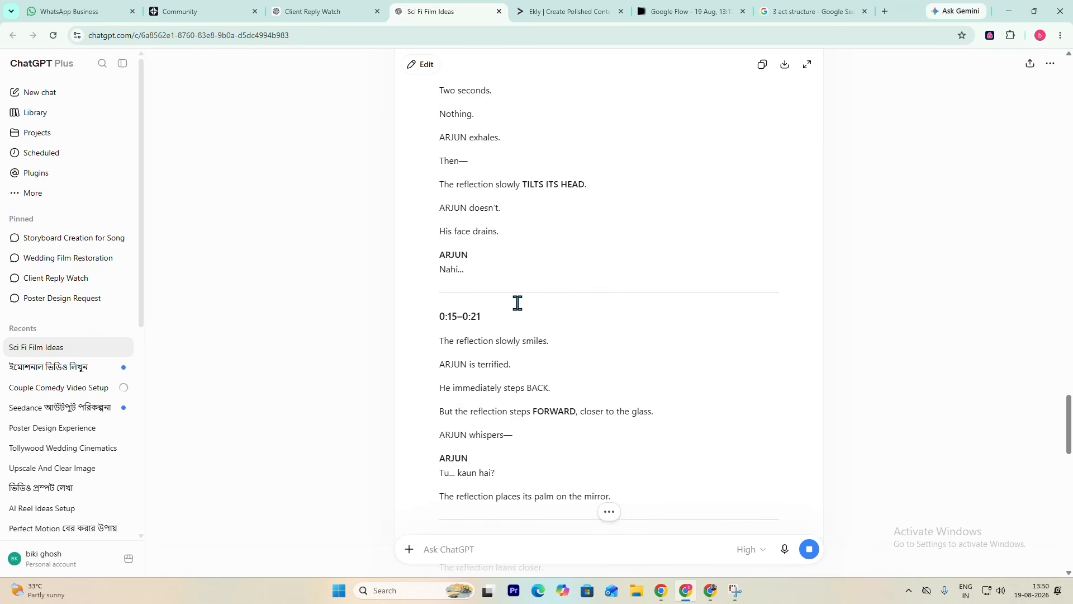
{"action": "scroll", "coordinate": [517, 303], "scroll_direction": "up", "scroll_amount": 6}
{"action": "scroll", "coordinate": [517, 303], "scroll_direction": "up", "scroll_amount": 2}
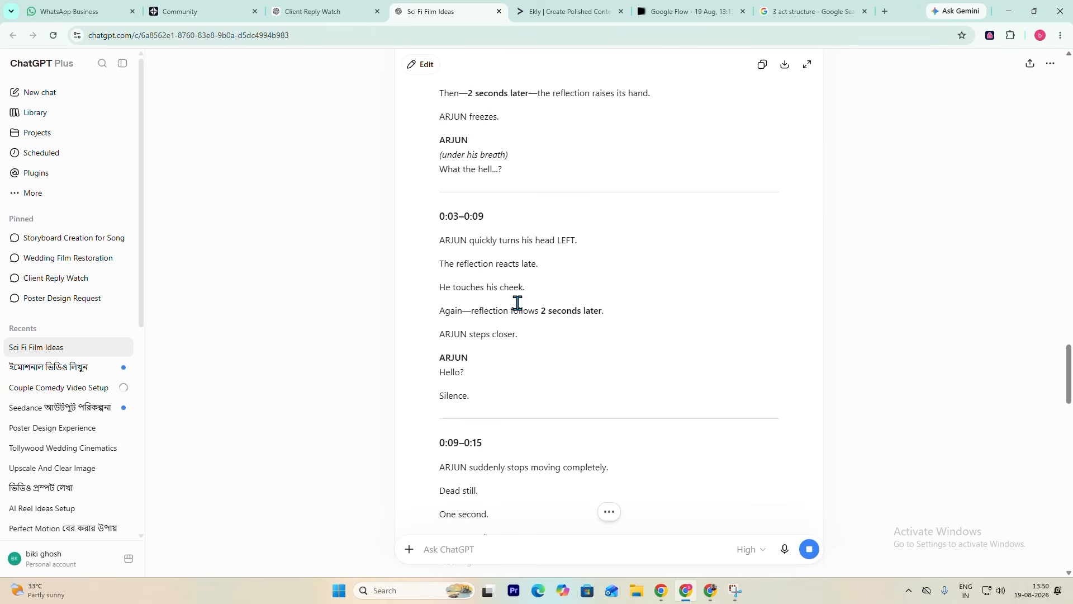
{"action": "scroll", "coordinate": [518, 303], "scroll_direction": "up", "scroll_amount": 6}
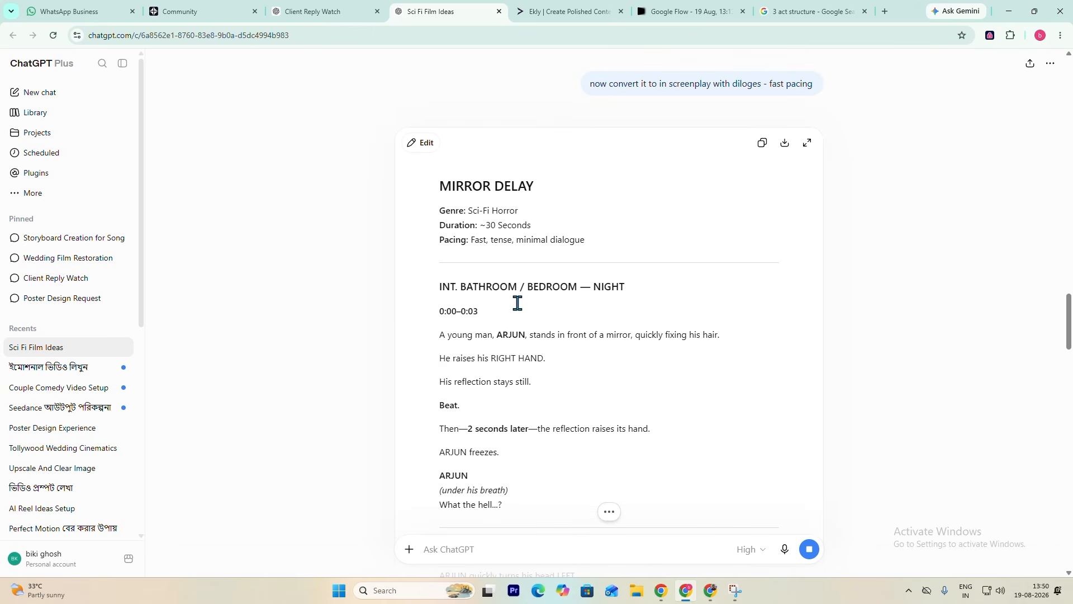
{"action": "scroll", "coordinate": [503, 299], "scroll_direction": "down", "scroll_amount": 2}
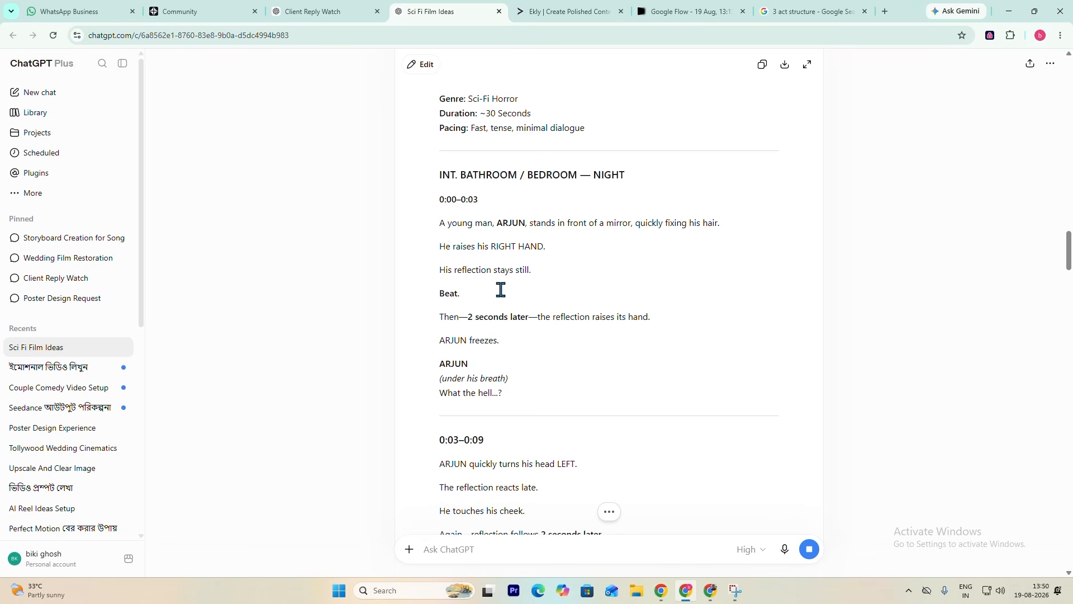
- Check the screenplay's 0:00–0:09 beats, then the header and SHOT 01 of the shot list being generated
{"action": "scroll", "coordinate": [495, 296], "scroll_direction": "up", "scroll_amount": 2}
{"action": "scroll", "coordinate": [495, 301], "scroll_direction": "down", "scroll_amount": 4}
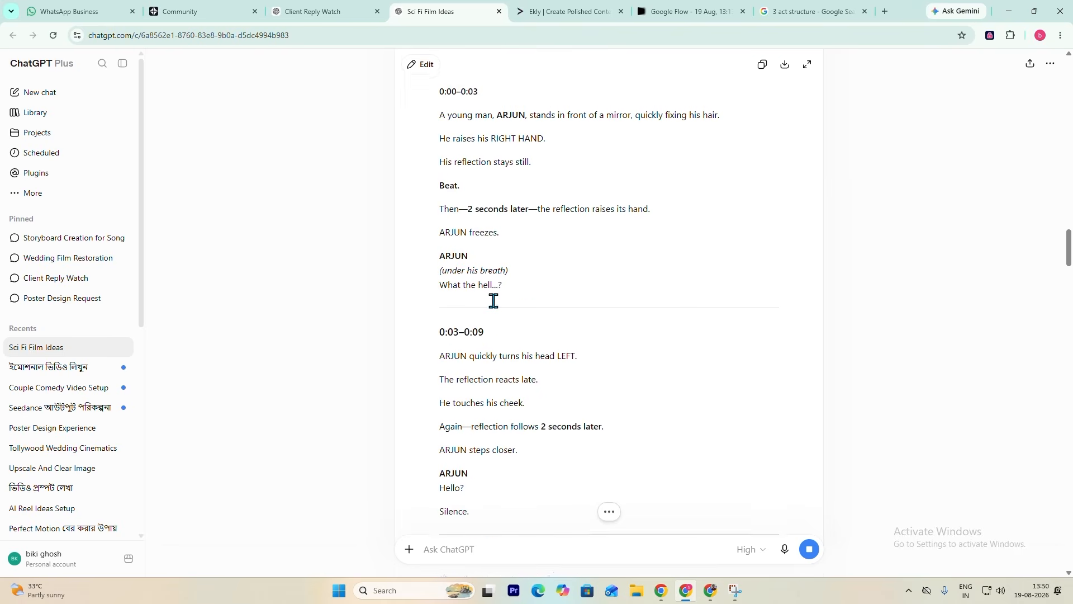
{"action": "scroll", "coordinate": [493, 301], "scroll_direction": "up", "scroll_amount": 2}
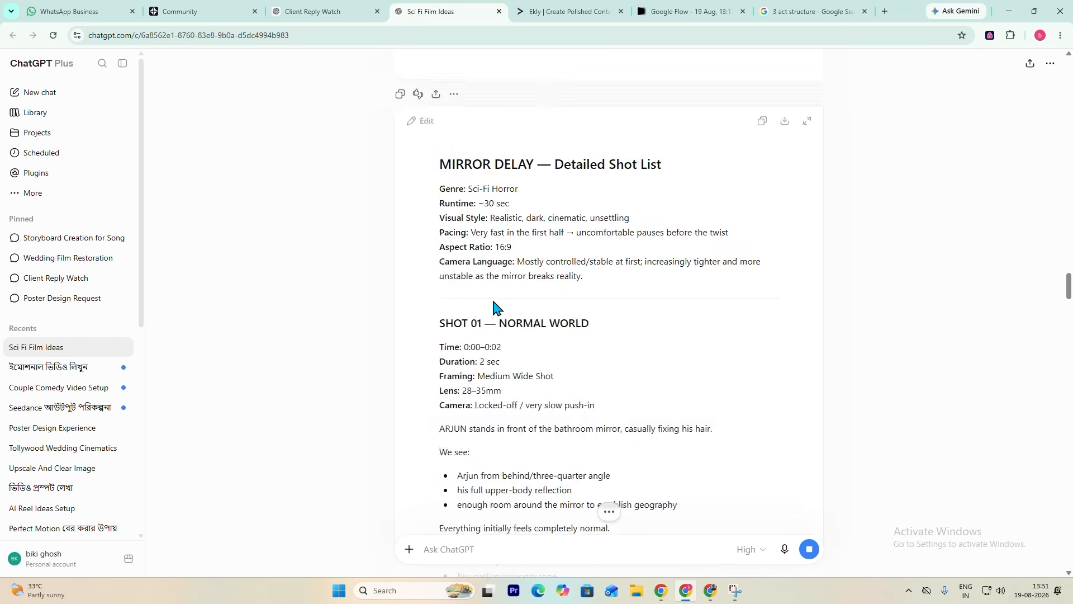
{"action": "scroll", "coordinate": [495, 306], "scroll_direction": "up", "scroll_amount": 3}
{"action": "scroll", "coordinate": [495, 307], "scroll_direction": "down", "scroll_amount": 2}
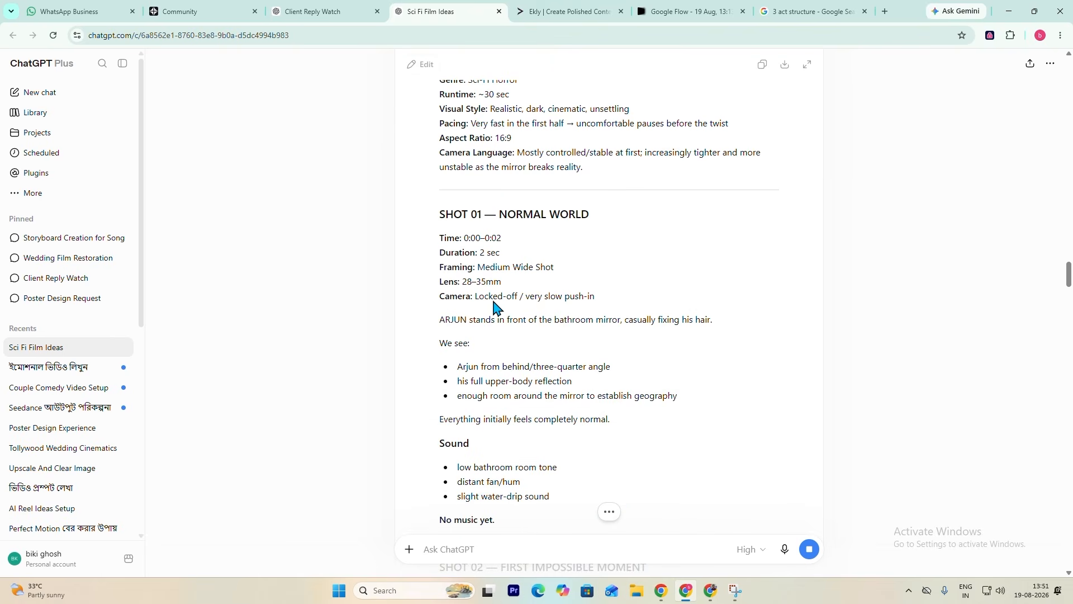
{"action": "scroll", "coordinate": [494, 307], "scroll_direction": "up", "scroll_amount": 2}
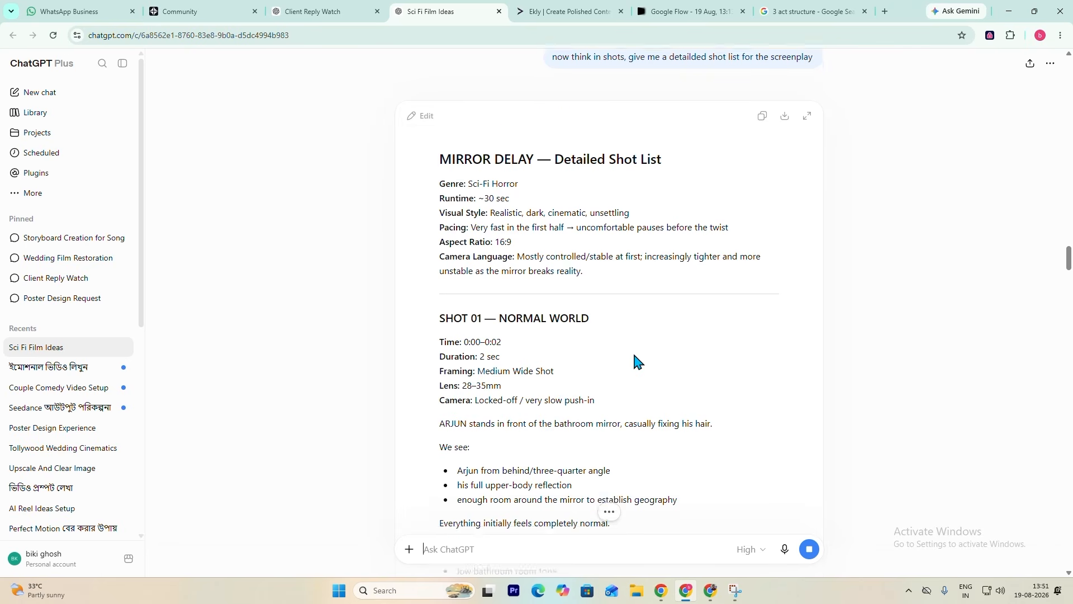
- Skim the "MIRROR DELAY" shot list from SHOT 01 through the final twist to the EDITING RHYTHM and CAMERA RULE sections
{"action": "scroll", "coordinate": [635, 361], "scroll_direction": "down", "scroll_amount": 4}
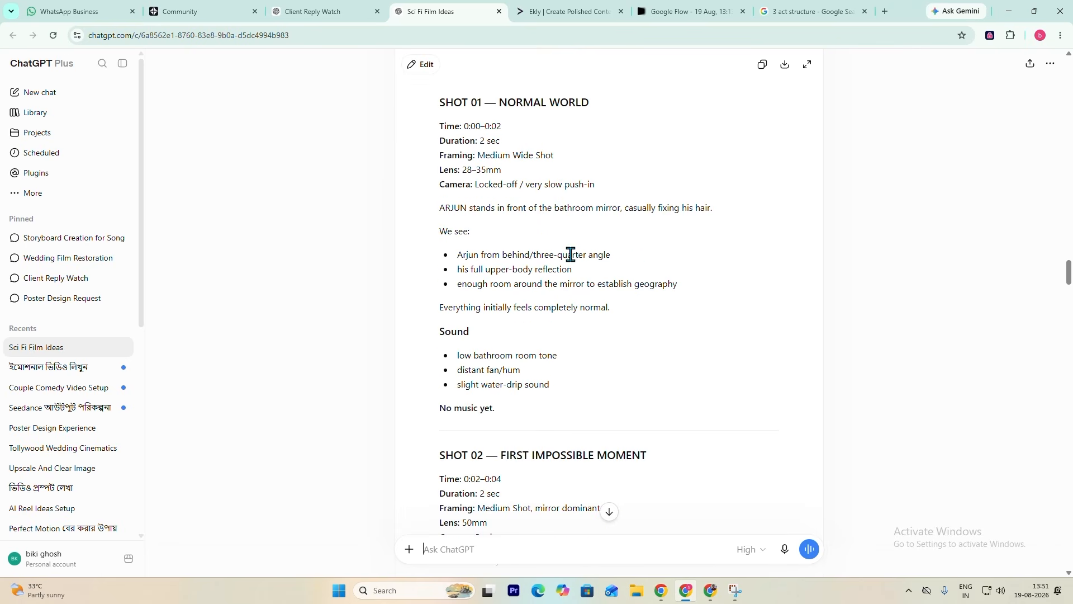
{"action": "scroll", "coordinate": [635, 261], "scroll_direction": "down", "scroll_amount": 4}
{"action": "scroll", "coordinate": [634, 261], "scroll_direction": "down", "scroll_amount": 2}
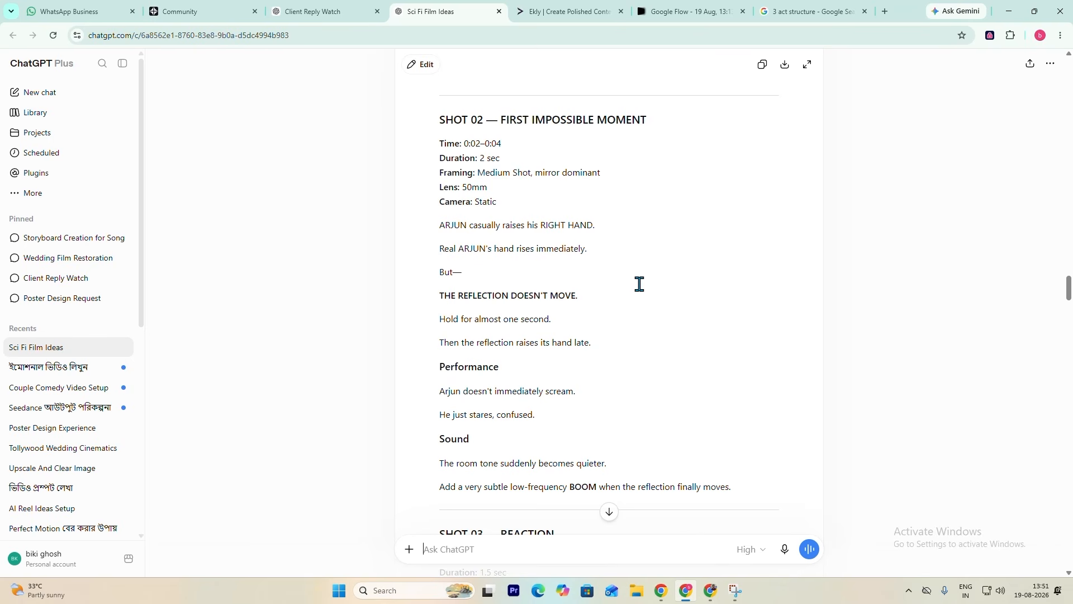
{"action": "scroll", "coordinate": [639, 285], "scroll_direction": "down", "scroll_amount": 2}
{"action": "scroll", "coordinate": [639, 286], "scroll_direction": "down", "scroll_amount": 10}
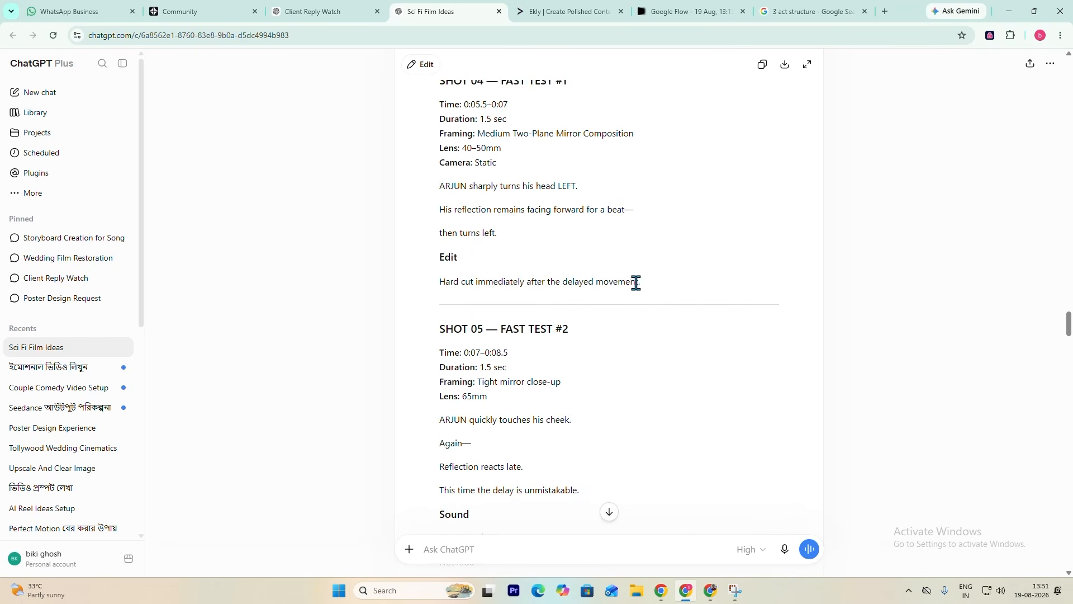
{"action": "scroll", "coordinate": [636, 282], "scroll_direction": "up", "scroll_amount": 2}
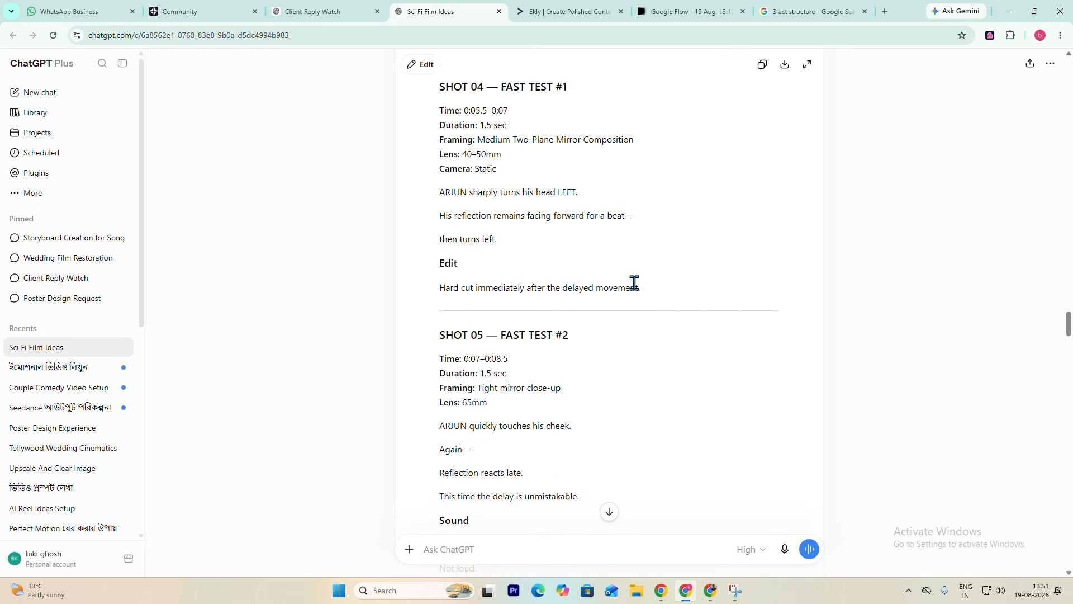
{"action": "scroll", "coordinate": [635, 283], "scroll_direction": "down", "scroll_amount": 20}
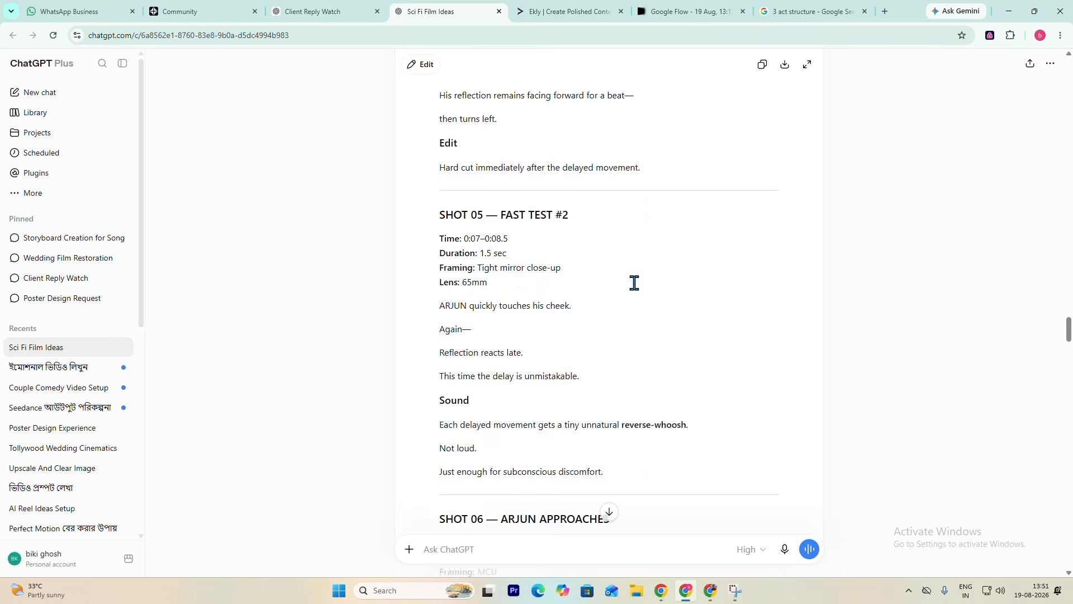
{"action": "scroll", "coordinate": [635, 282], "scroll_direction": "down", "scroll_amount": 16}
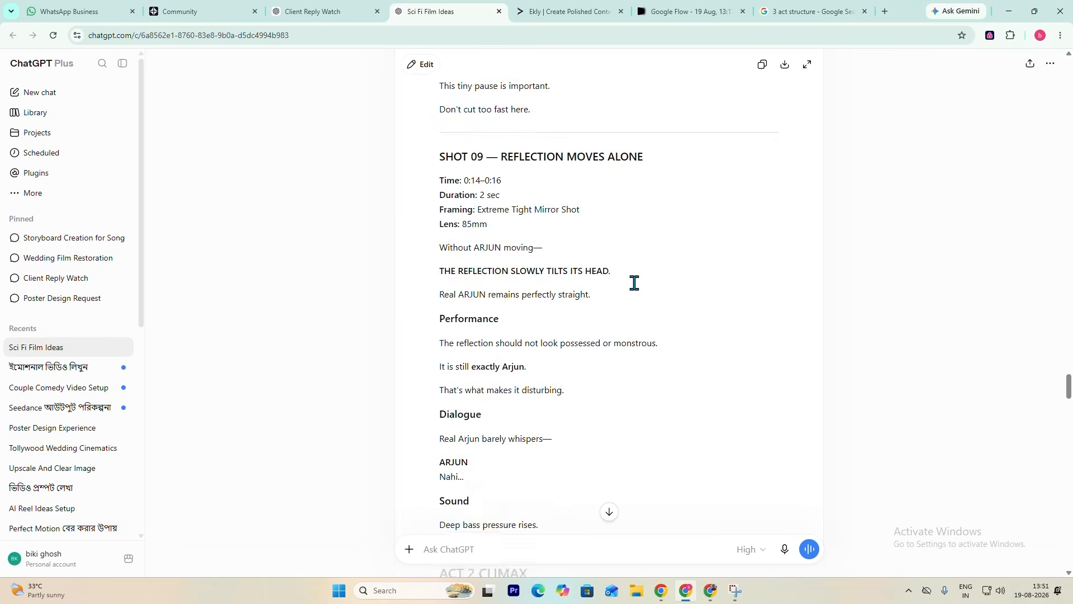
{"action": "scroll", "coordinate": [635, 282], "scroll_direction": "down", "scroll_amount": 20}
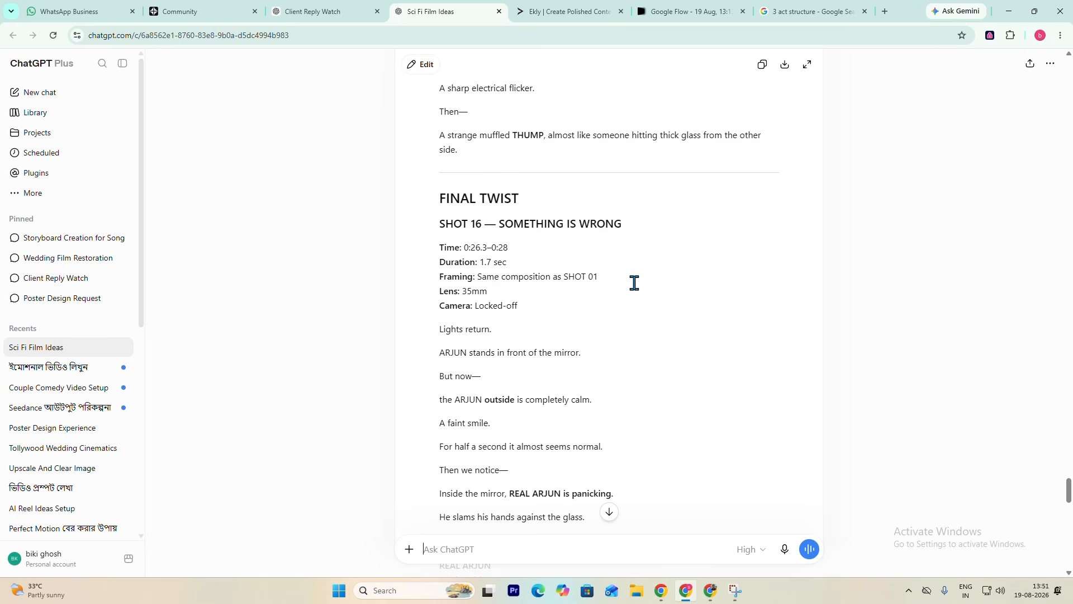
{"action": "scroll", "coordinate": [634, 283], "scroll_direction": "down", "scroll_amount": 20}
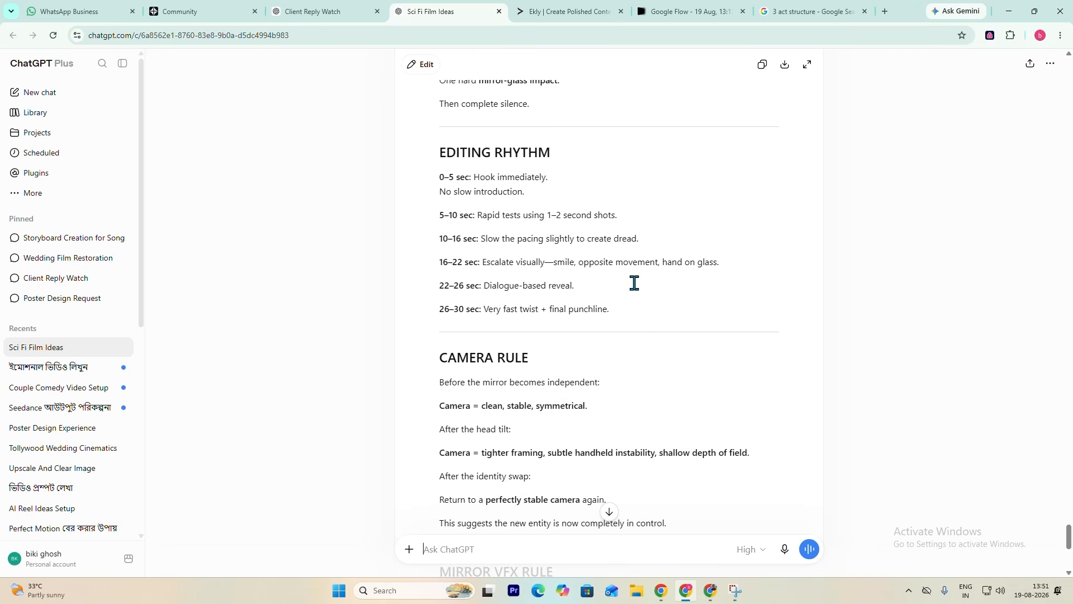
- Look back through the shot list from SHOT 18 and ACT 3 up to SHOT 01 and the screenplay's 0:26–0:30 ending
{"action": "scroll", "coordinate": [635, 283], "scroll_direction": "up", "scroll_amount": 6}
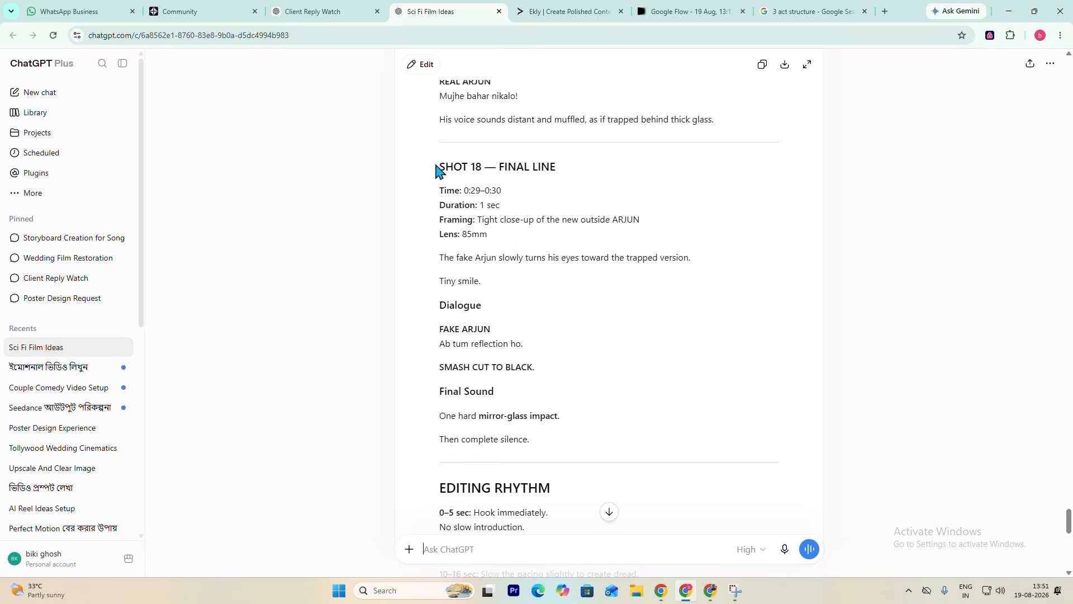
{"action": "scroll", "coordinate": [587, 383], "scroll_direction": "up", "scroll_amount": 4}
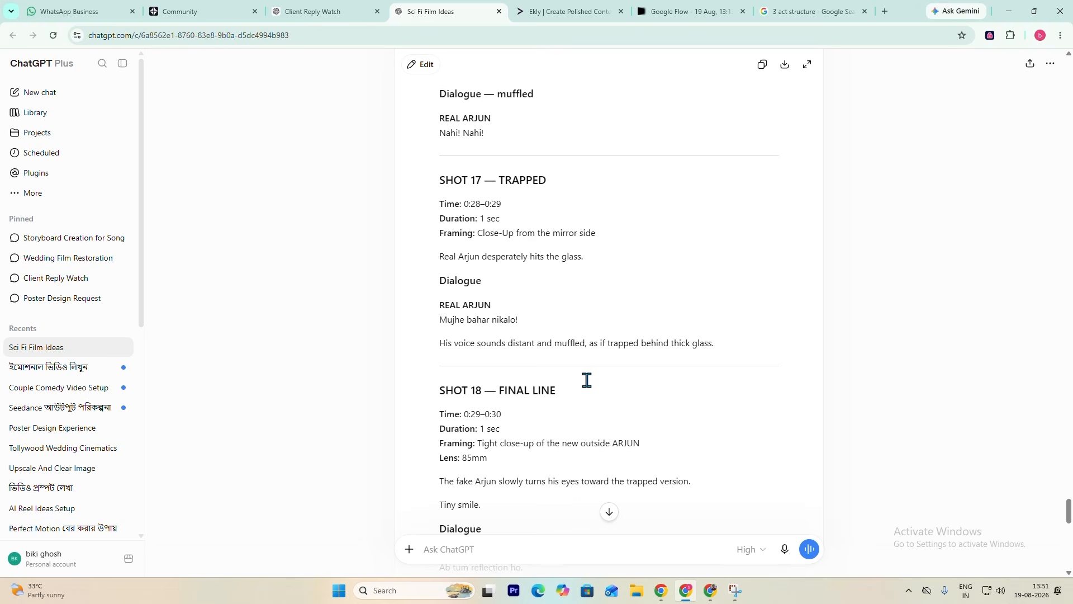
{"action": "scroll", "coordinate": [587, 377], "scroll_direction": "up", "scroll_amount": 4}
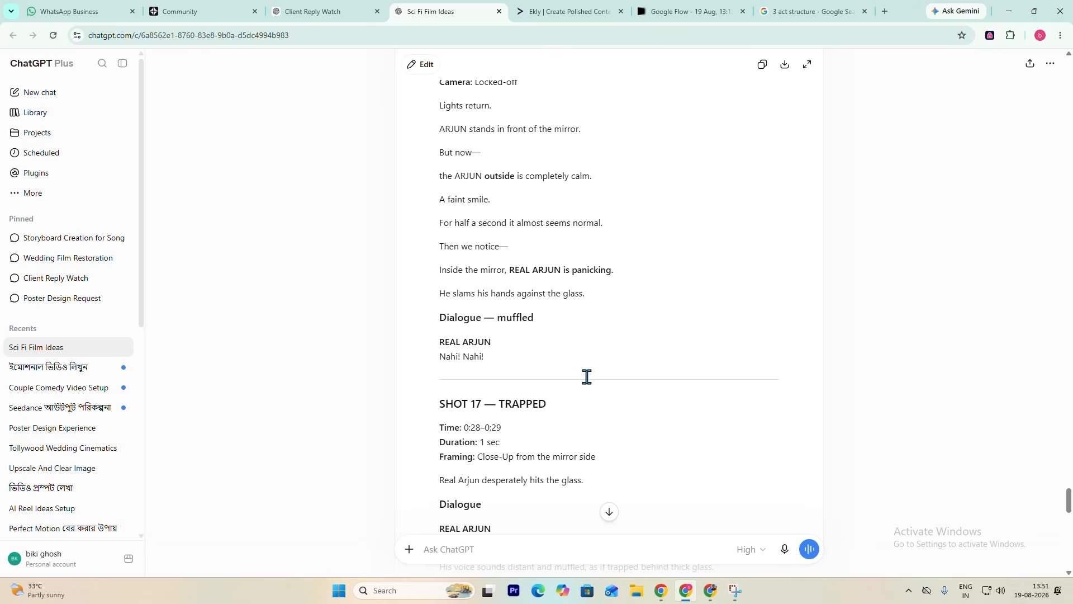
{"action": "scroll", "coordinate": [587, 377], "scroll_direction": "up", "scroll_amount": 18}
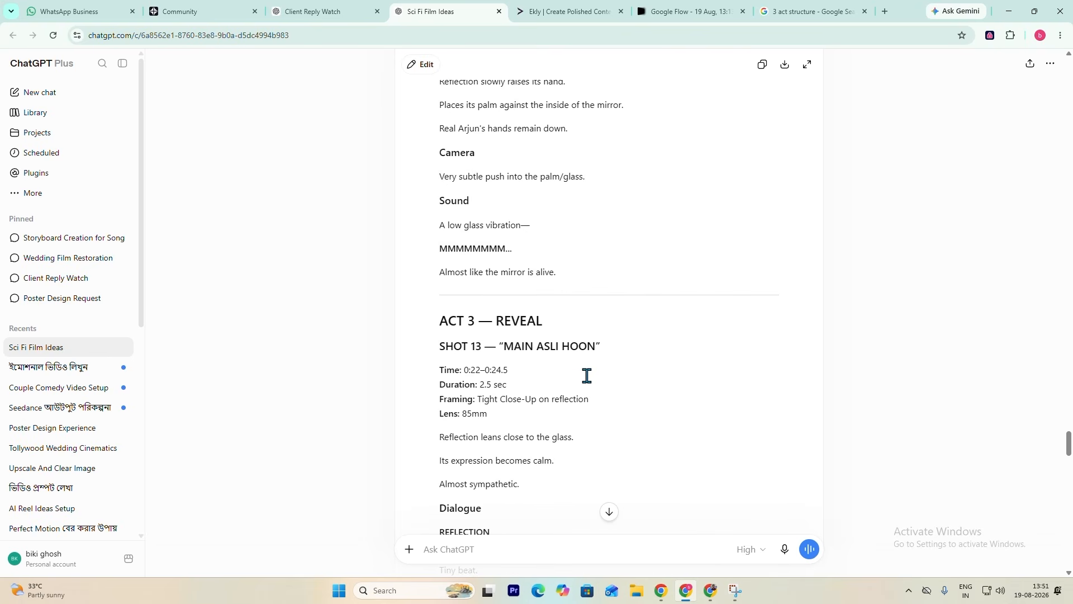
{"action": "scroll", "coordinate": [587, 375], "scroll_direction": "up", "scroll_amount": 20}
{"action": "scroll", "coordinate": [587, 374], "scroll_direction": "up", "scroll_amount": 10}
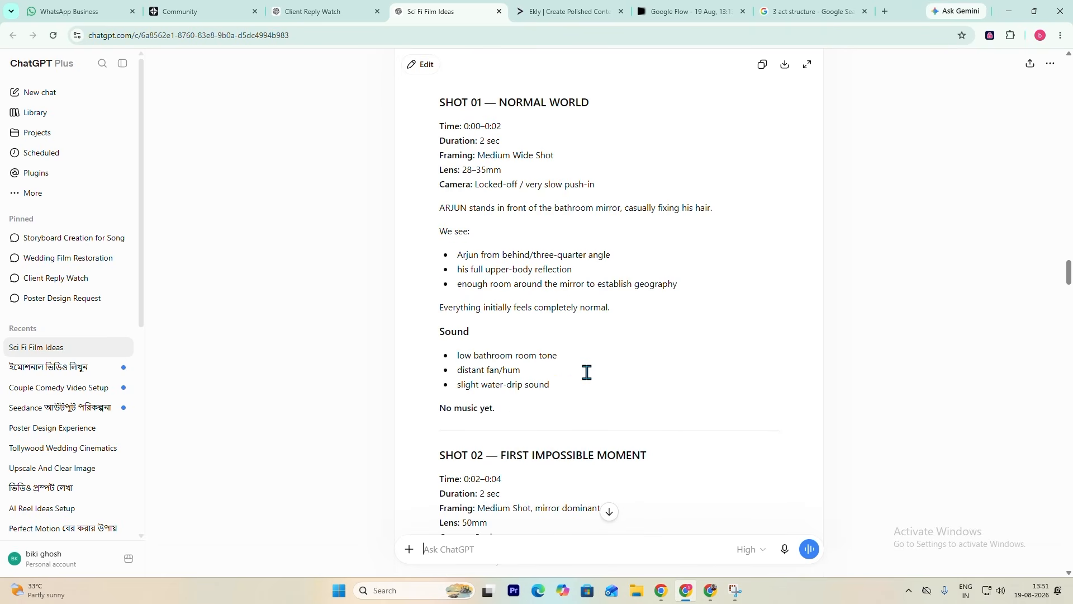
{"action": "scroll", "coordinate": [587, 373], "scroll_direction": "up", "scroll_amount": 5}
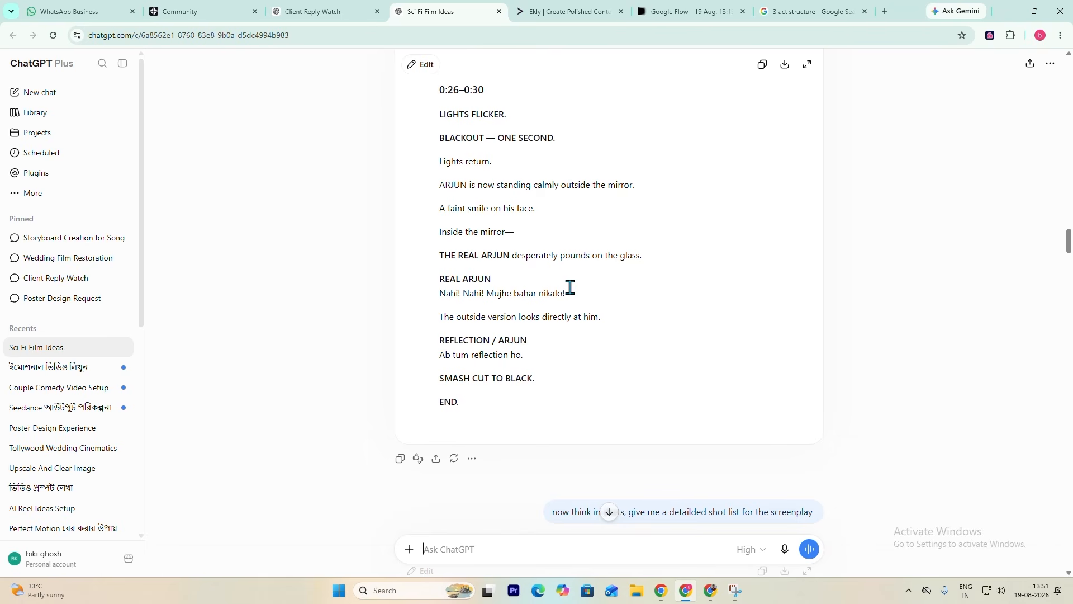
- Read the shot list's header and SHOT 01 to SHOT 03 closely, examining each shot's time, framing, lens, camera and sound notes
{"action": "scroll", "coordinate": [574, 293], "scroll_direction": "down", "scroll_amount": 8}
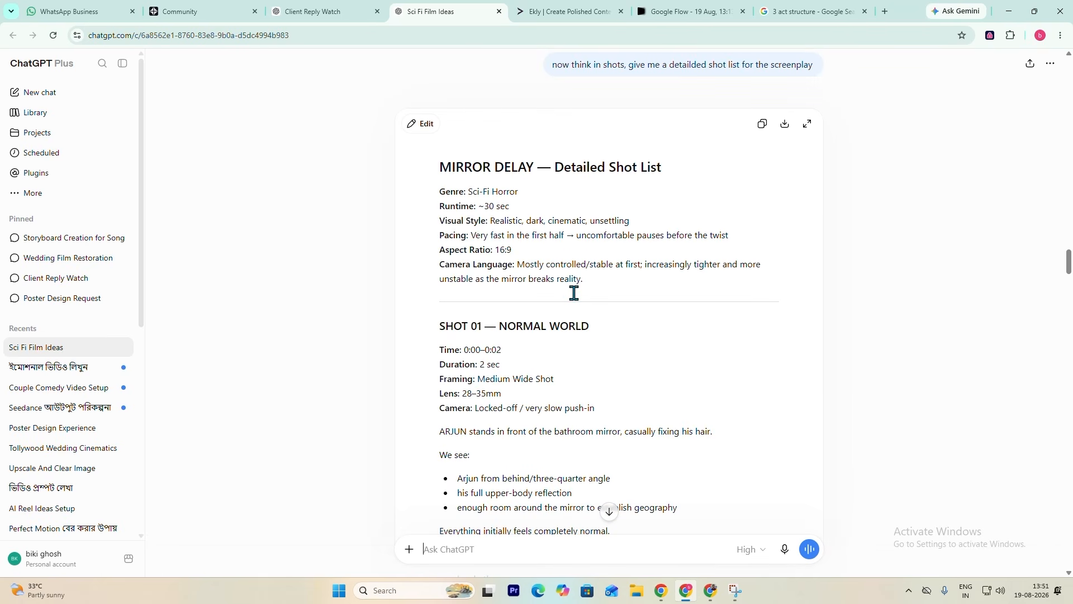
{"action": "scroll", "coordinate": [540, 363], "scroll_direction": "down", "scroll_amount": 4}
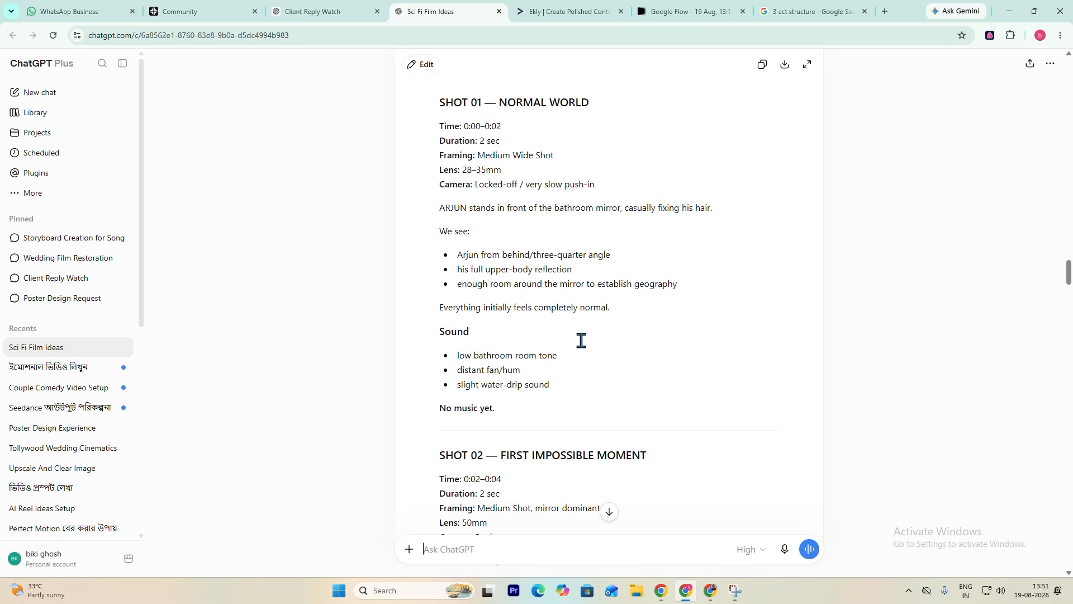
{"action": "scroll", "coordinate": [581, 339], "scroll_direction": "down", "scroll_amount": 4}
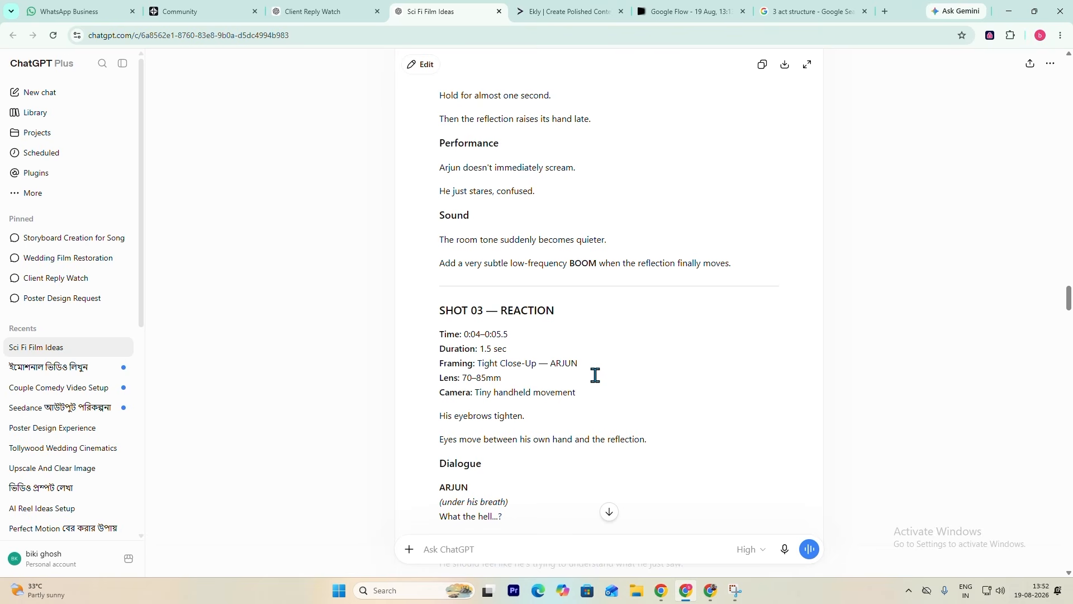
{"action": "scroll", "coordinate": [669, 385], "scroll_direction": "down", "scroll_amount": 2}
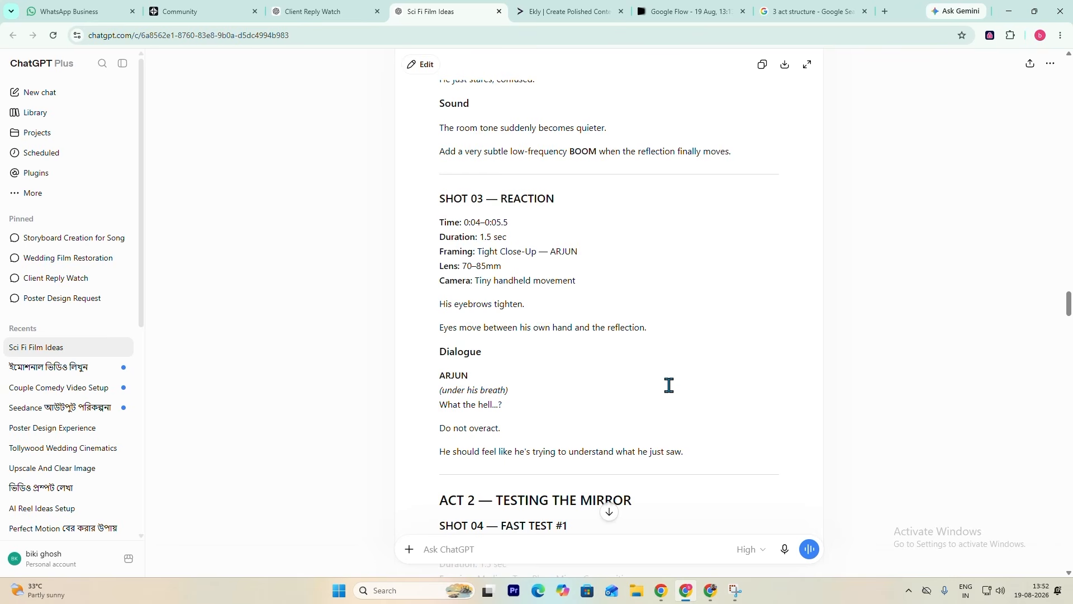
{"action": "scroll", "coordinate": [670, 385], "scroll_direction": "down", "scroll_amount": 4}
{"action": "scroll", "coordinate": [669, 385], "scroll_direction": "up", "scroll_amount": 6}
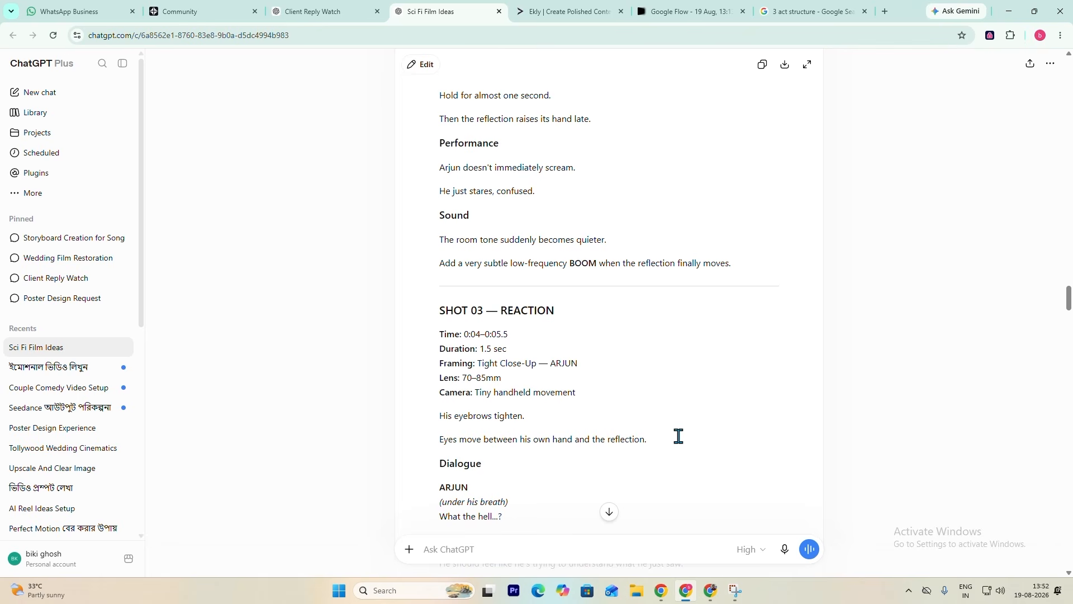
{"action": "scroll", "coordinate": [655, 401], "scroll_direction": "up", "scroll_amount": 6}
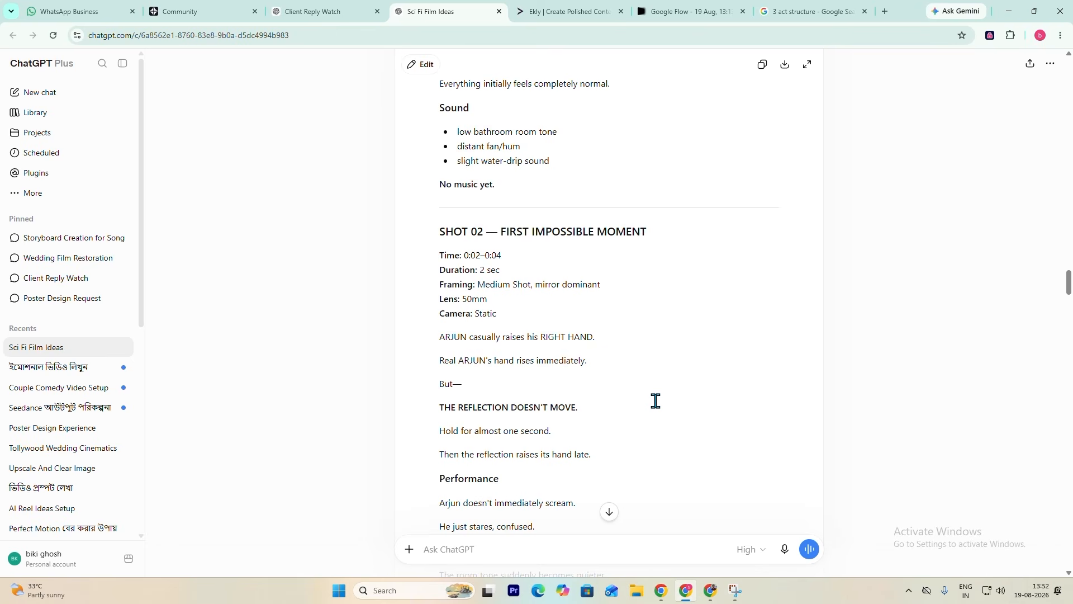
{"action": "scroll", "coordinate": [655, 401], "scroll_direction": "up", "scroll_amount": 10}
{"action": "scroll", "coordinate": [592, 383], "scroll_direction": "down", "scroll_amount": 4}
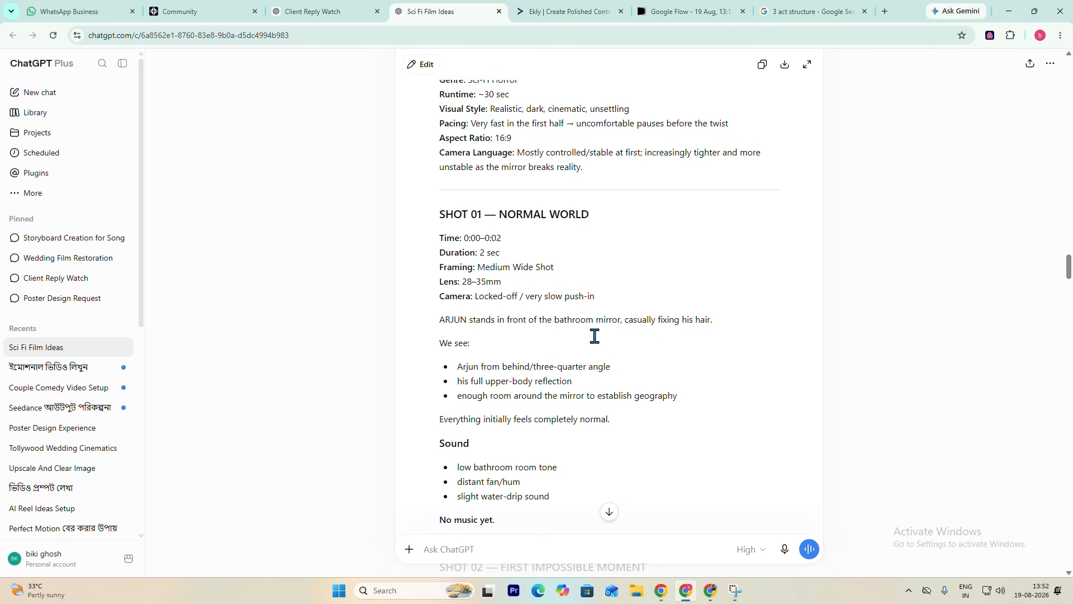
{"action": "scroll", "coordinate": [594, 336], "scroll_direction": "down", "scroll_amount": 4}
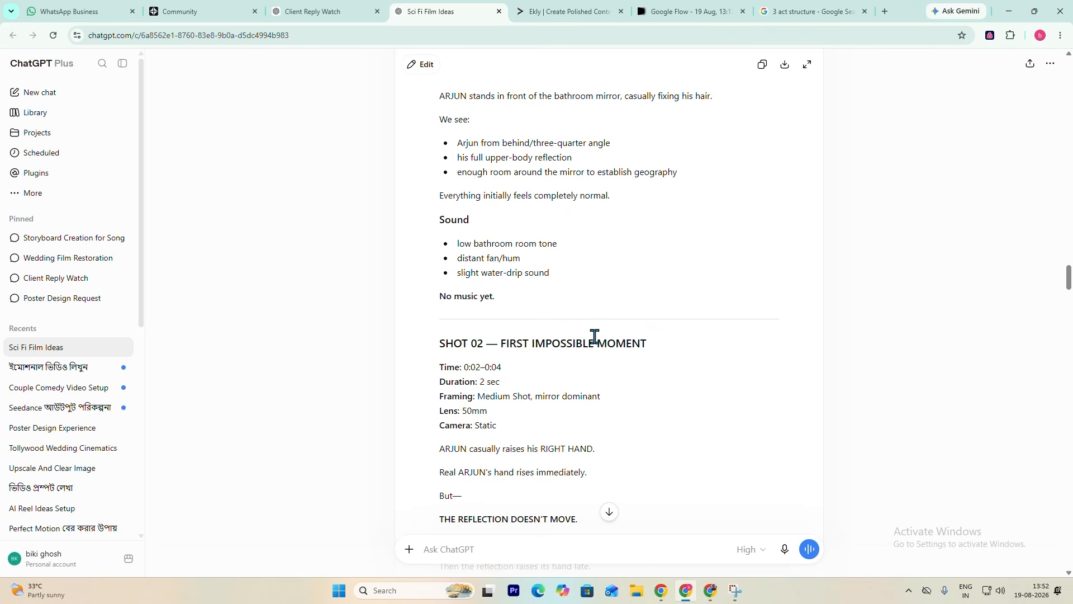
{"action": "scroll", "coordinate": [594, 335], "scroll_direction": "down", "scroll_amount": 20}
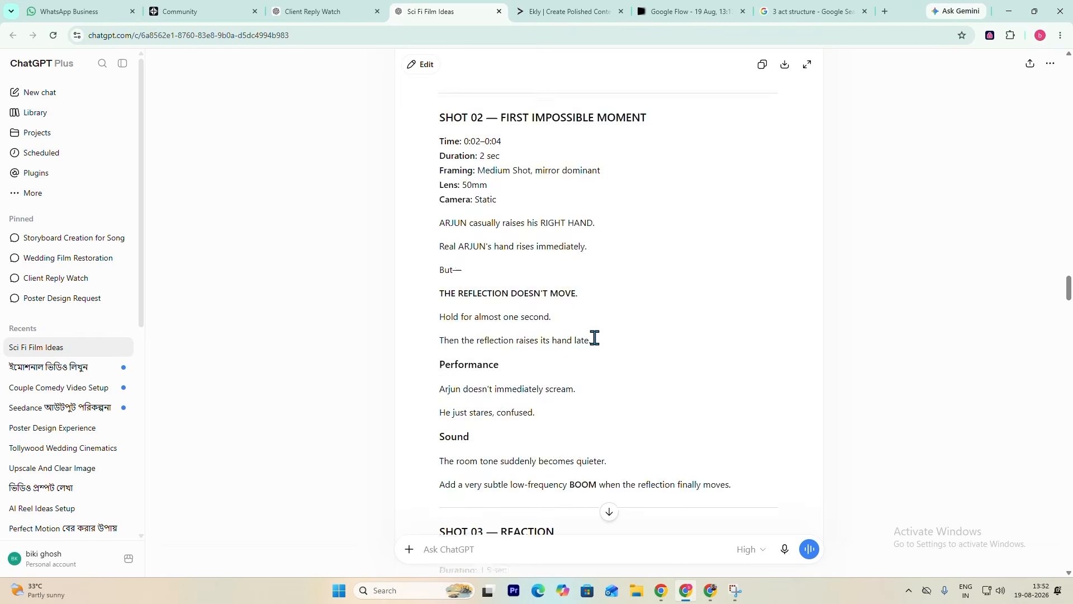
- Review the rest of the shot list down to the MIRROR VFX RULE, rechecking SHOT 16 to SHOT 18 and the closing CAMERA RULE section
{"action": "scroll", "coordinate": [535, 445], "scroll_direction": "down", "scroll_amount": 20}
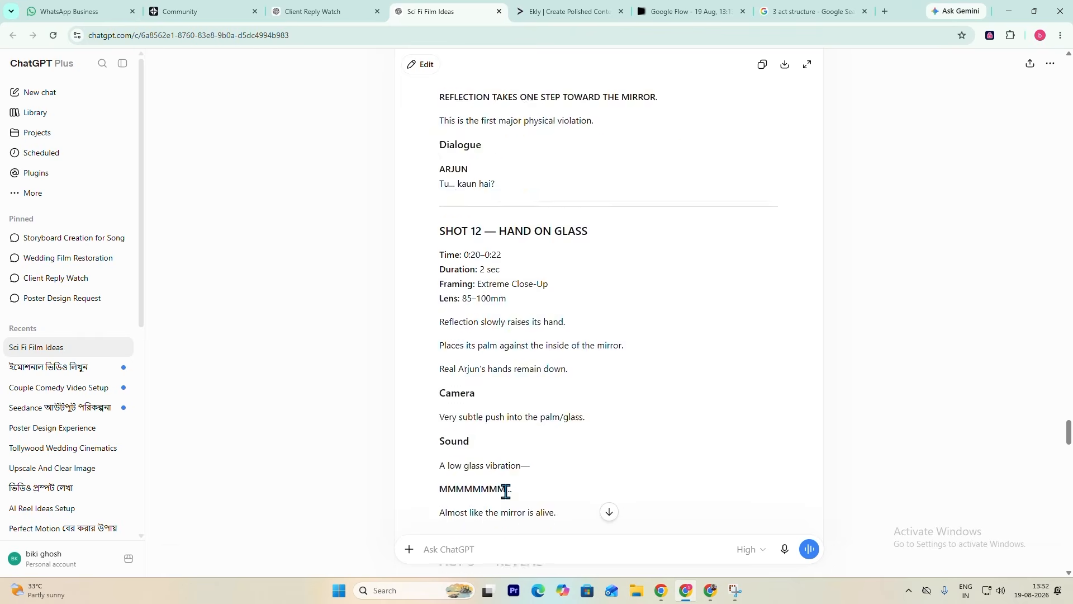
{"action": "scroll", "coordinate": [484, 538], "scroll_direction": "down", "scroll_amount": 15}
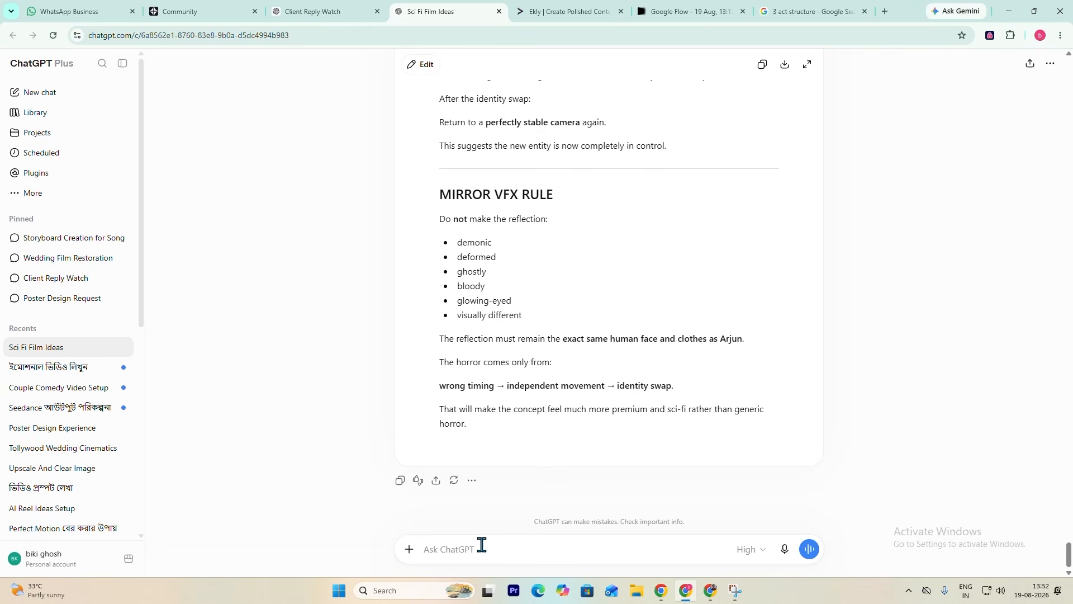
{"action": "scroll", "coordinate": [546, 464], "scroll_direction": "up", "scroll_amount": 4}
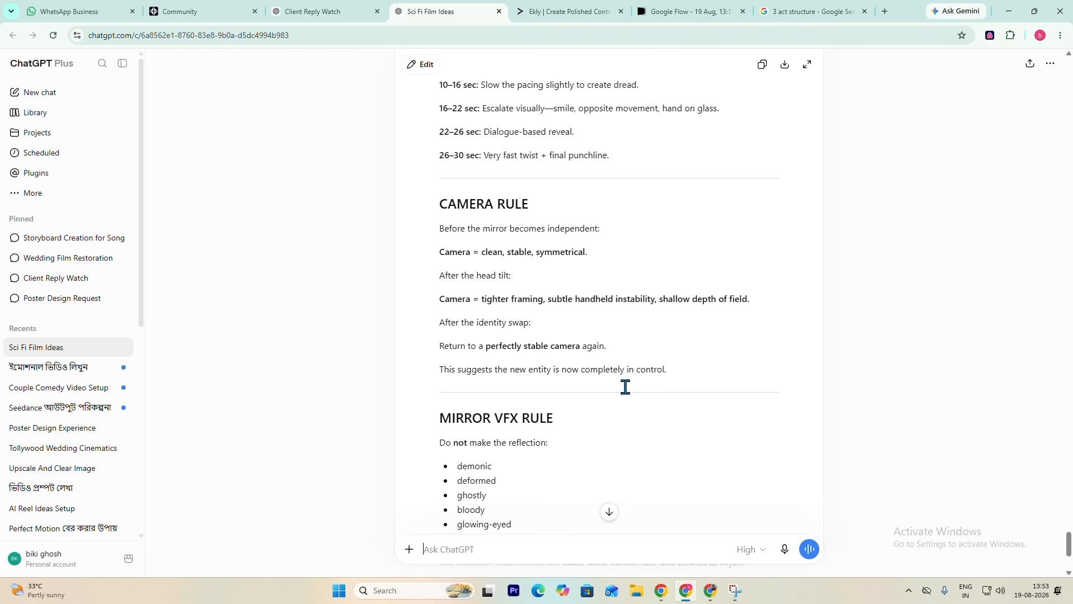
{"action": "scroll", "coordinate": [625, 386], "scroll_direction": "up", "scroll_amount": 20}
{"action": "scroll", "coordinate": [623, 386], "scroll_direction": "down", "scroll_amount": 16}
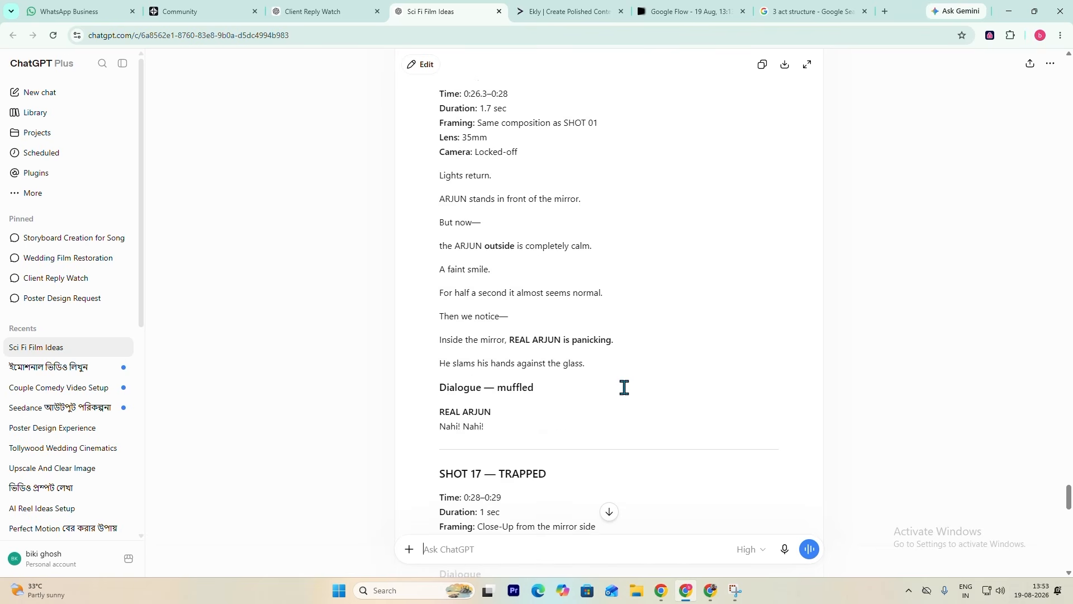
{"action": "scroll", "coordinate": [621, 394], "scroll_direction": "down", "scroll_amount": 6}
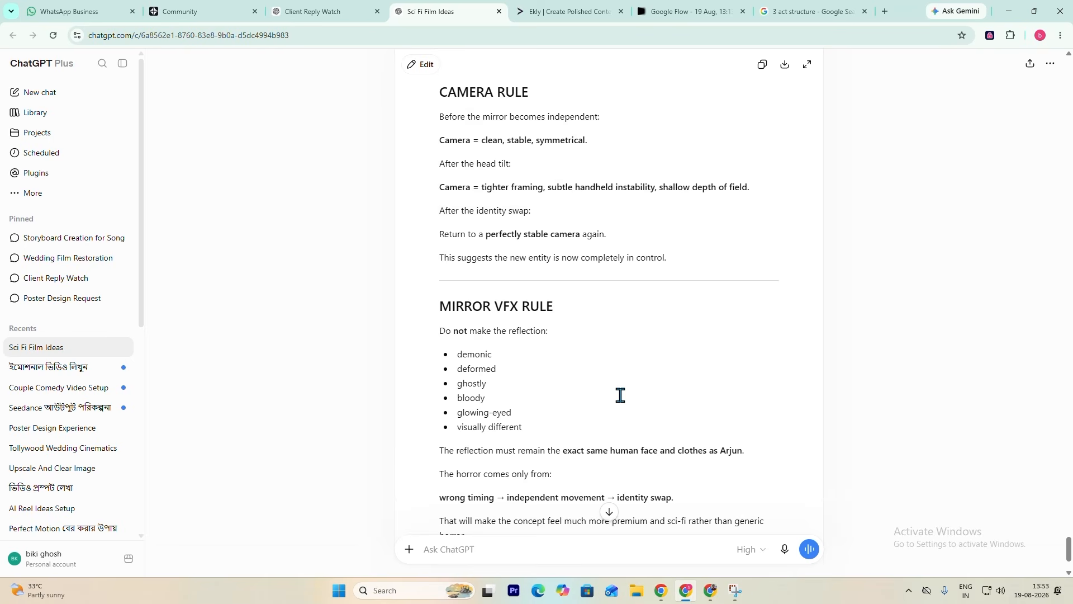
{"action": "scroll", "coordinate": [621, 394], "scroll_direction": "down", "scroll_amount": 2}
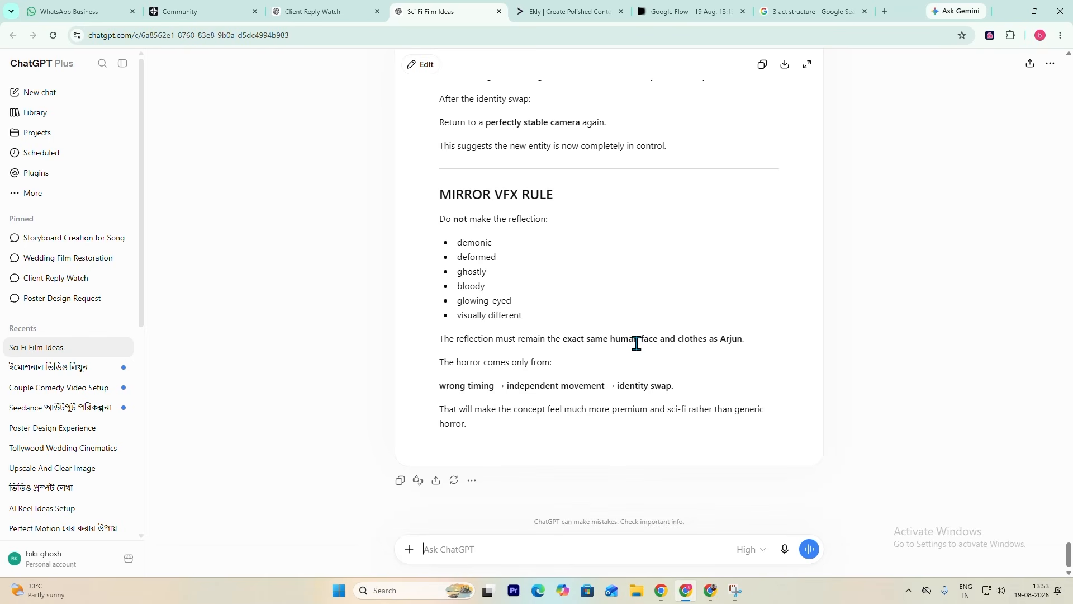
{"action": "scroll", "coordinate": [594, 369], "scroll_direction": "up", "scroll_amount": 8}
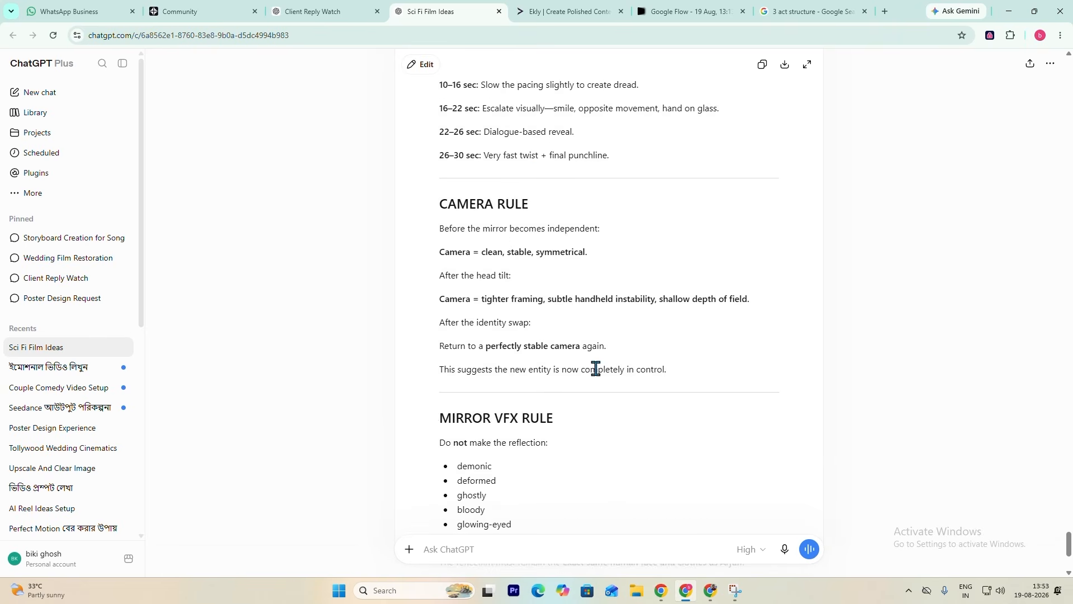
{"action": "scroll", "coordinate": [520, 212], "scroll_direction": "up", "scroll_amount": 11}
{"action": "scroll", "coordinate": [560, 257], "scroll_direction": "down", "scroll_amount": 18}
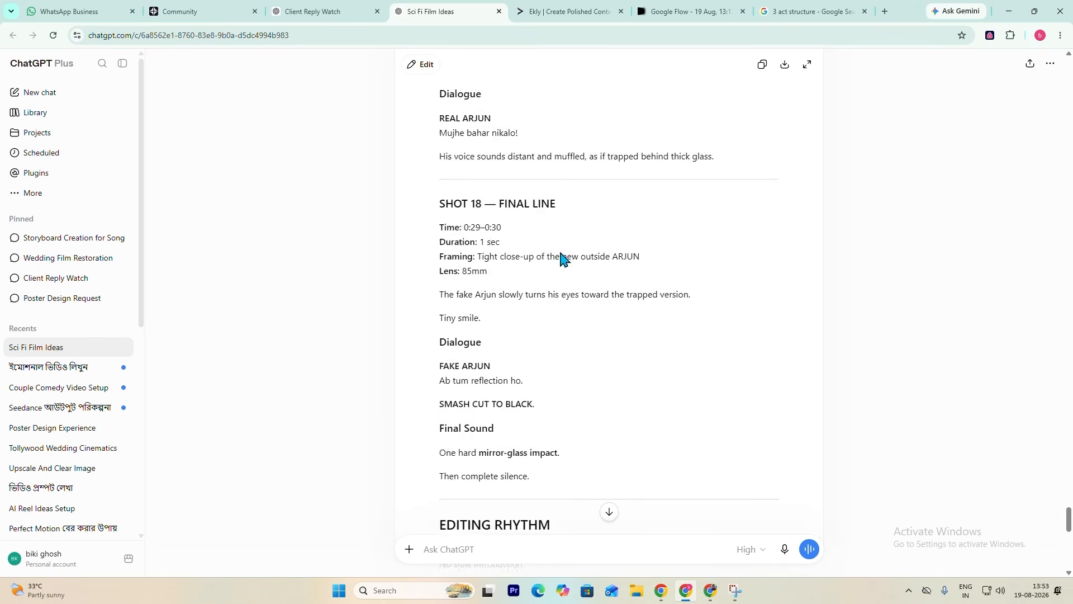
- Reread the end of the shot list, covering the EDITING RHYTHM, CAMERA RULE and MIRROR VFX RULE sections
{"action": "scroll", "coordinate": [542, 447], "scroll_direction": "down", "scroll_amount": 3}
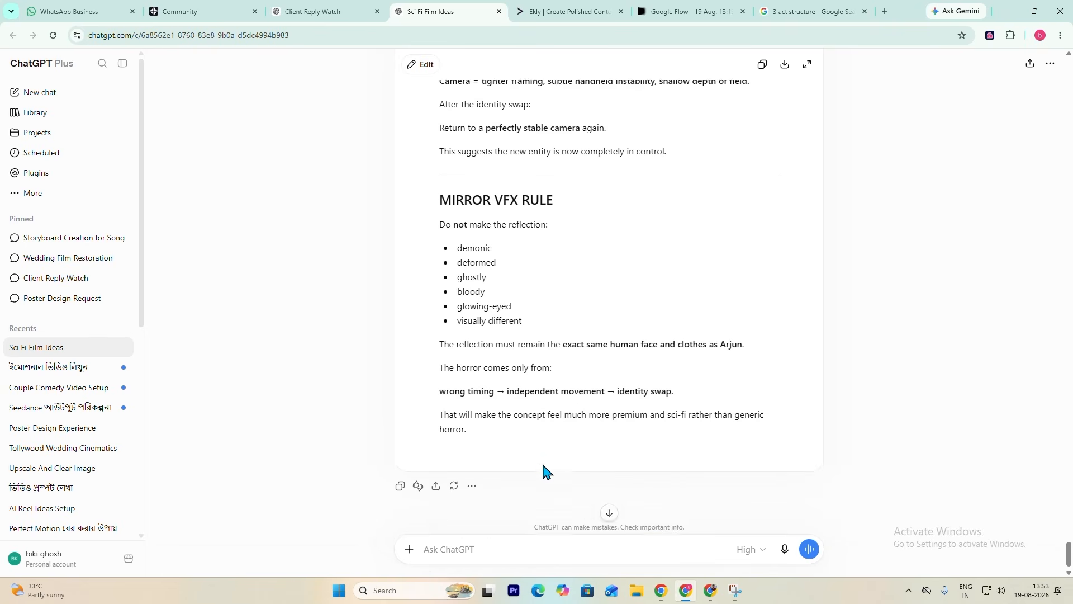
{"action": "left_click", "coordinate": [506, 554]}
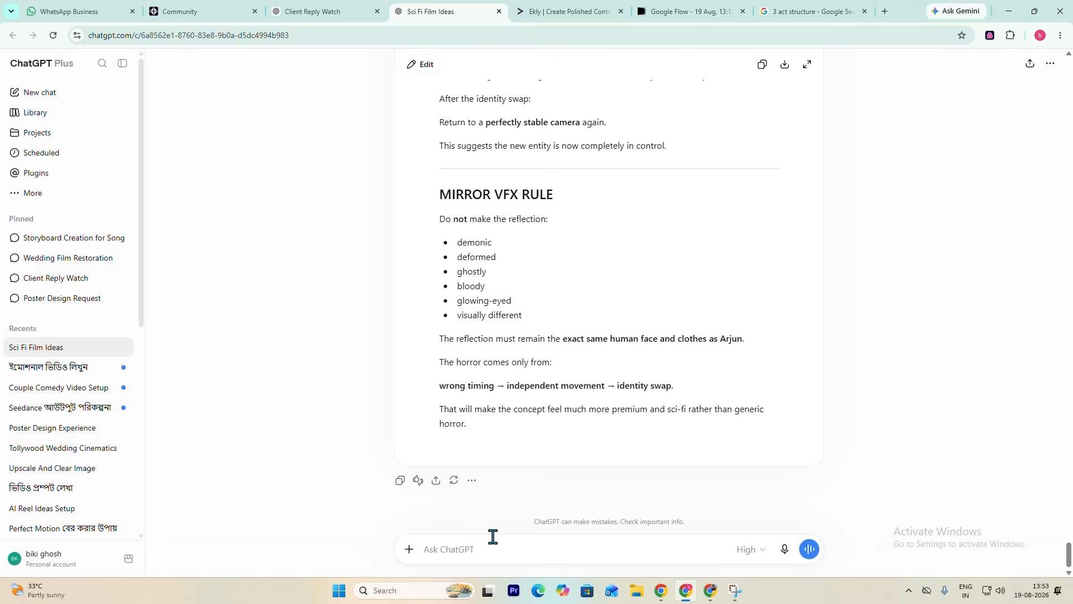
{"action": "scroll", "coordinate": [572, 379], "scroll_direction": "up", "scroll_amount": 5}
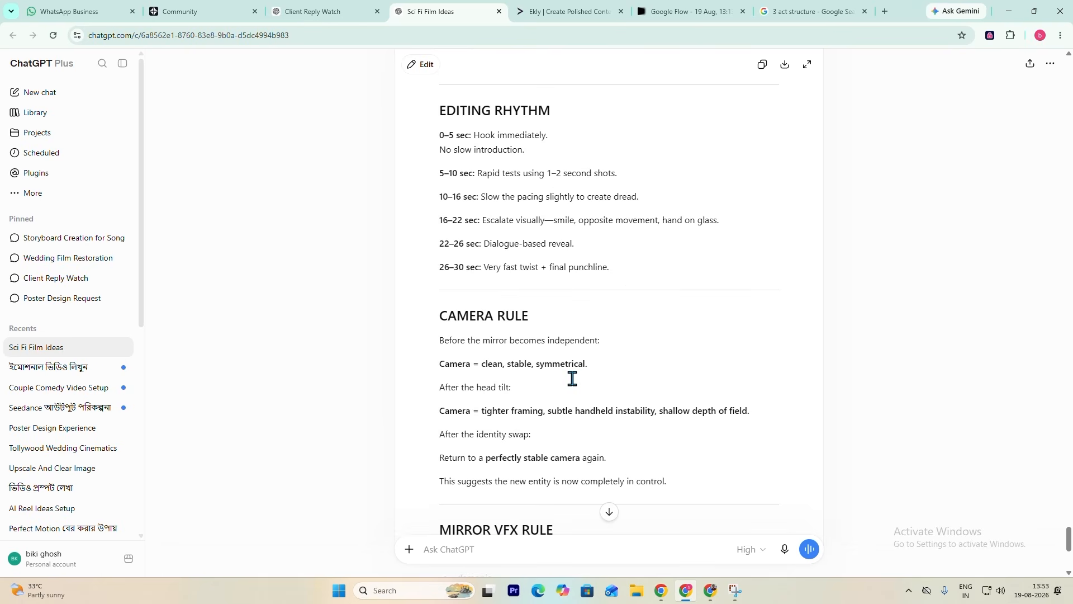
{"action": "scroll", "coordinate": [572, 379], "scroll_direction": "down", "scroll_amount": 2}
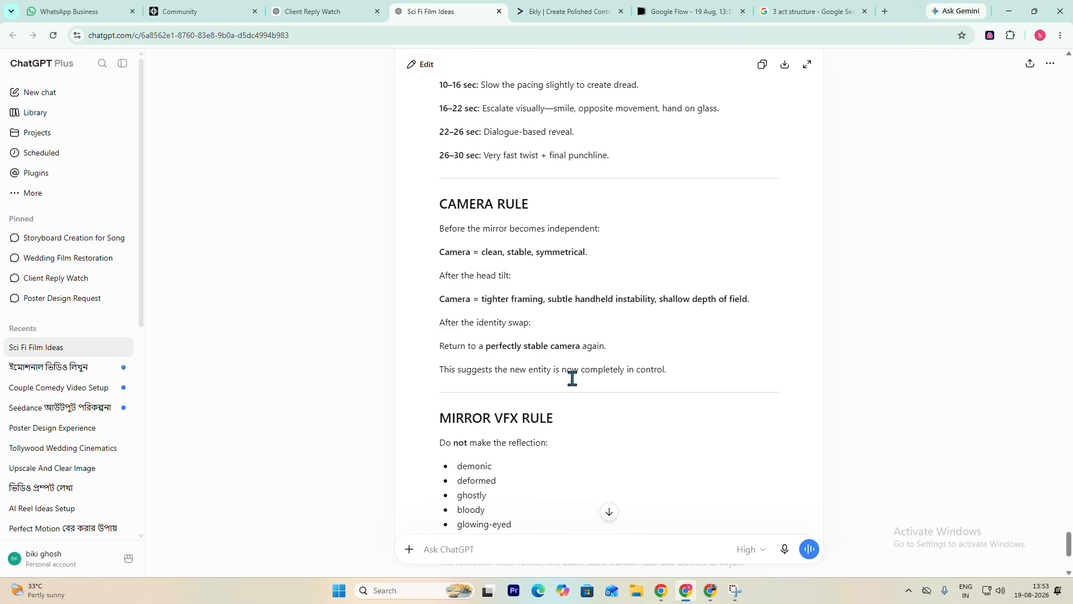
{"action": "scroll", "coordinate": [572, 379], "scroll_direction": "down", "scroll_amount": 4}
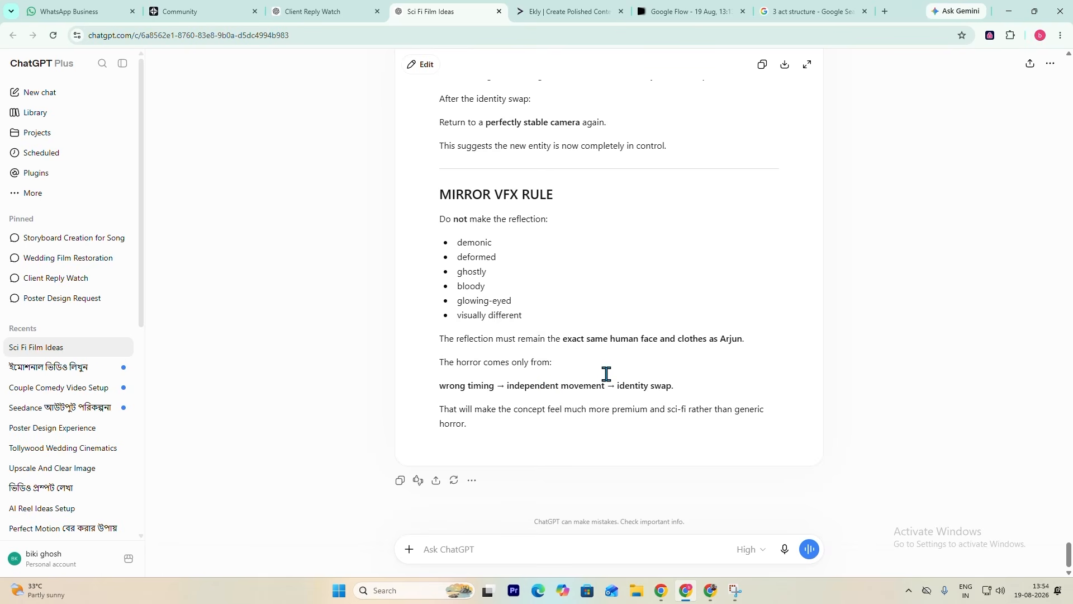
{"action": "scroll", "coordinate": [608, 371], "scroll_direction": "up", "scroll_amount": 4}
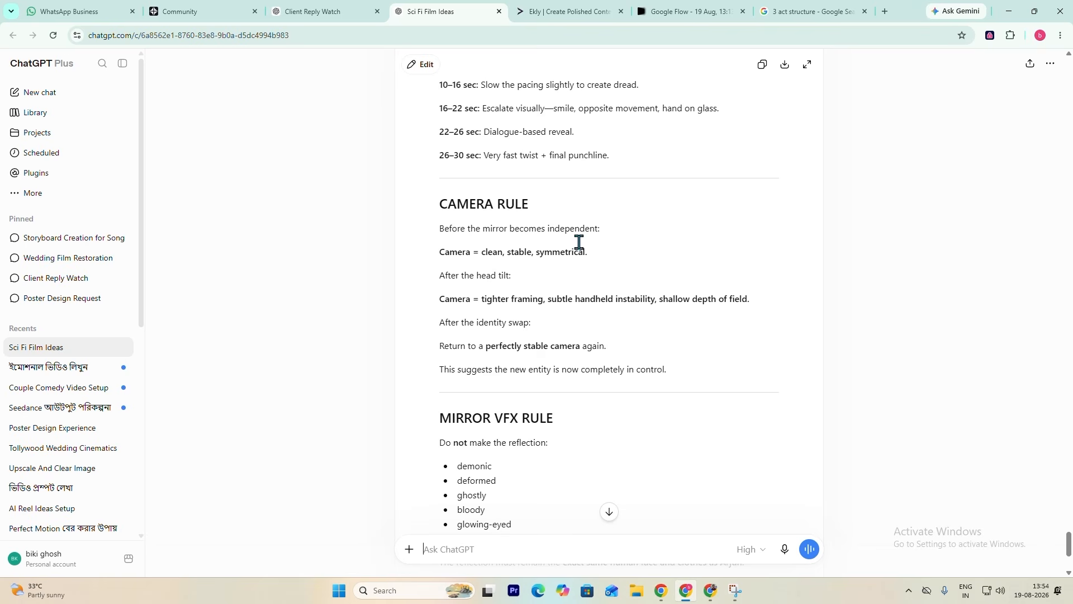
{"action": "scroll", "coordinate": [660, 374], "scroll_direction": "down", "scroll_amount": 4}
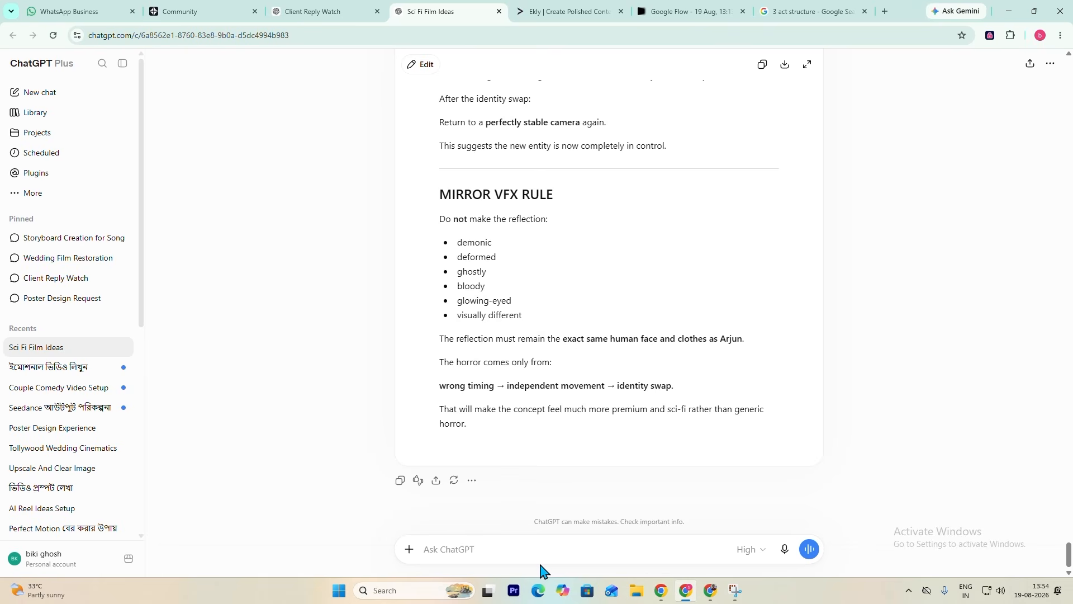
- Ask ChatGPT for the story's characters and locations with the prompt "is story me total kon kon cahrectos hai and locations hai unka details"
{"action": "type", "text": "is story me total kon kon cah"}
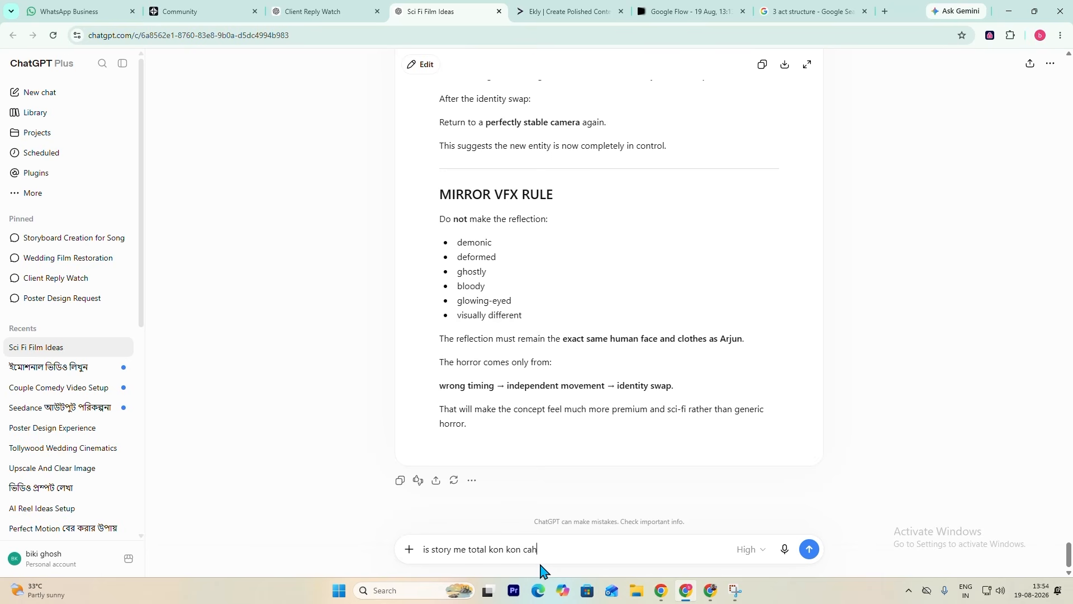
{"action": "type", "text": "rectos hai and locations hai unka ds"}
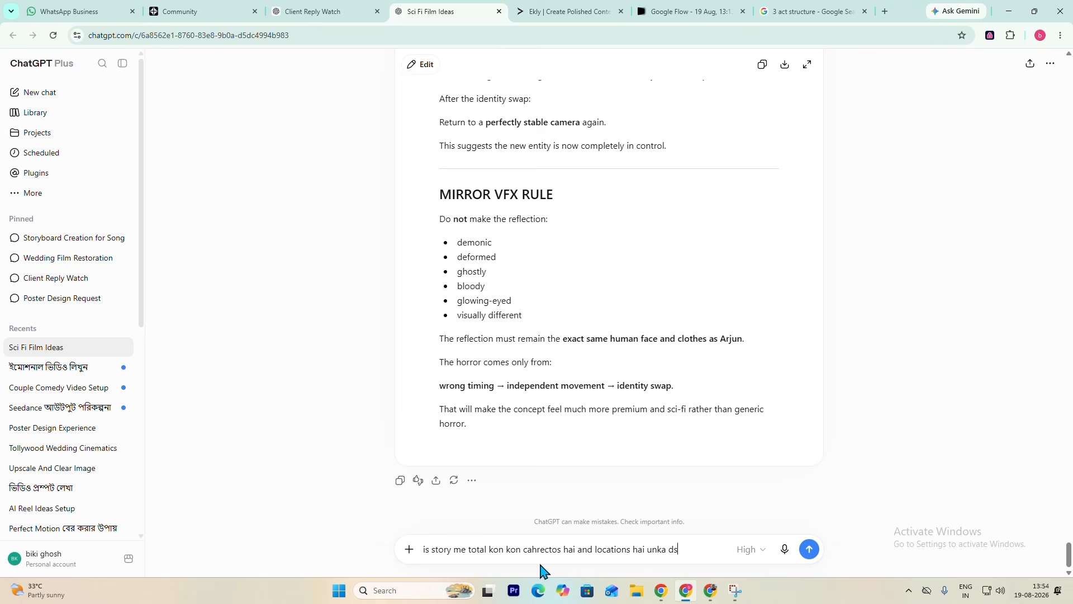
{"action": "key", "text": "BackSpace"}
{"action": "type", "text": "etails"}
{"action": "scroll", "coordinate": [642, 411], "scroll_direction": "up", "scroll_amount": 15}
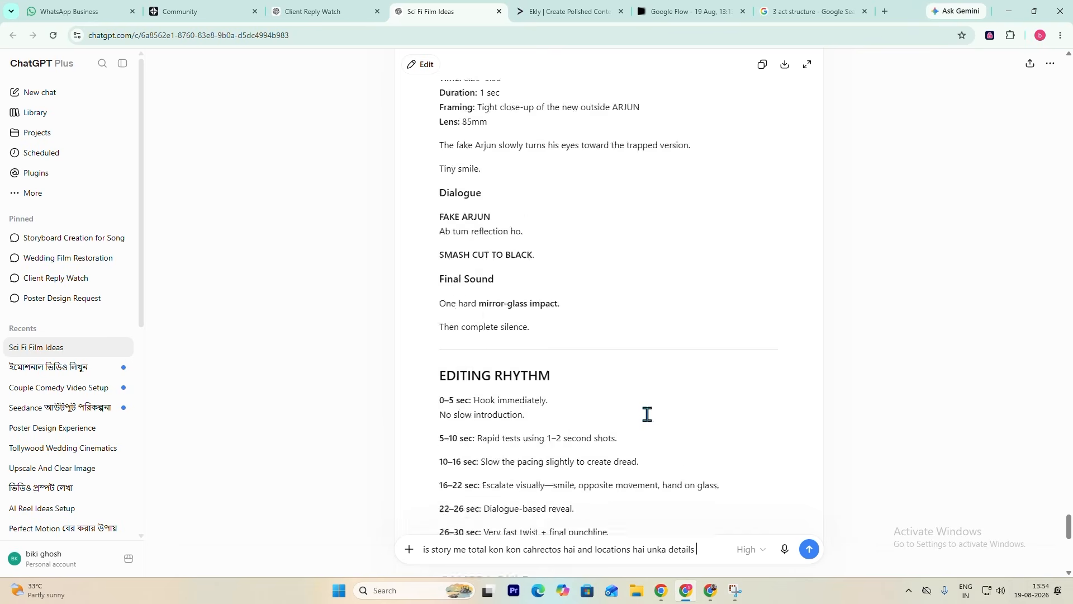
{"action": "scroll", "coordinate": [596, 336], "scroll_direction": "down", "scroll_amount": 15}
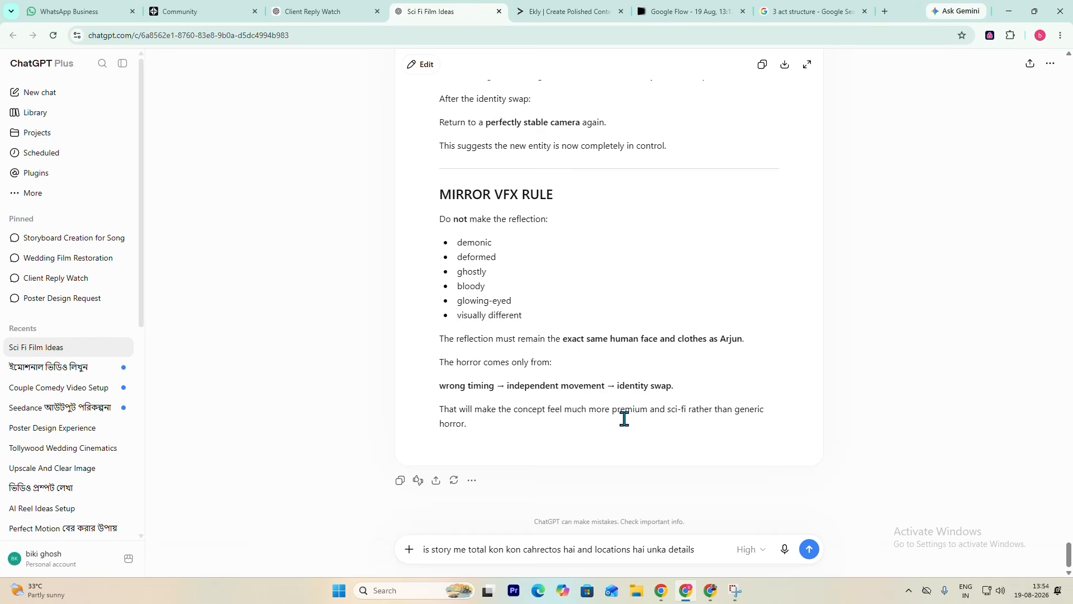
{"action": "scroll", "coordinate": [625, 418], "scroll_direction": "up", "scroll_amount": 8}
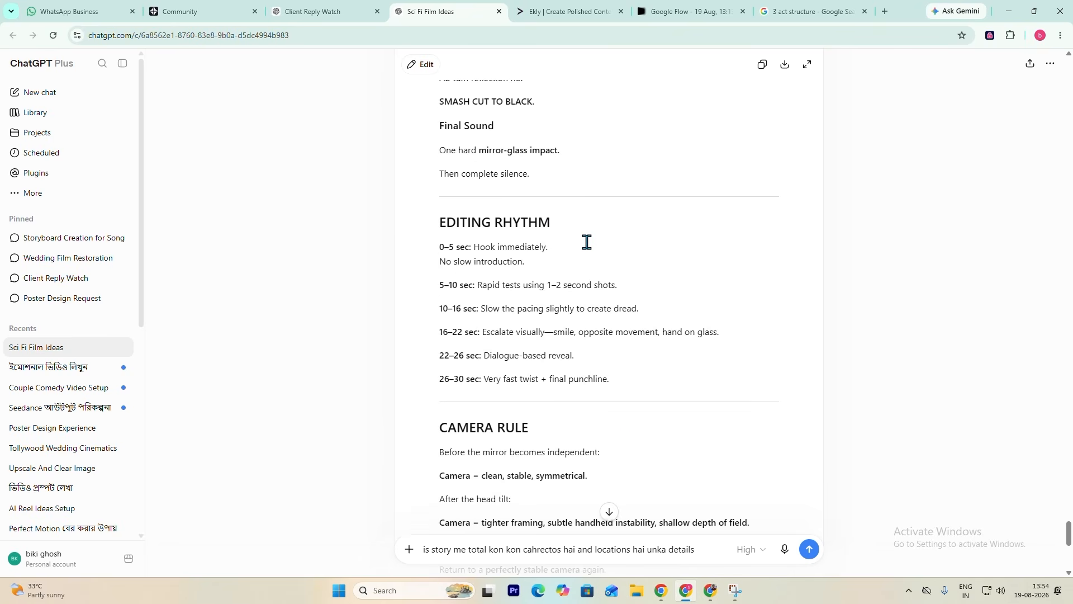
{"action": "scroll", "coordinate": [635, 444], "scroll_direction": "down", "scroll_amount": 8}
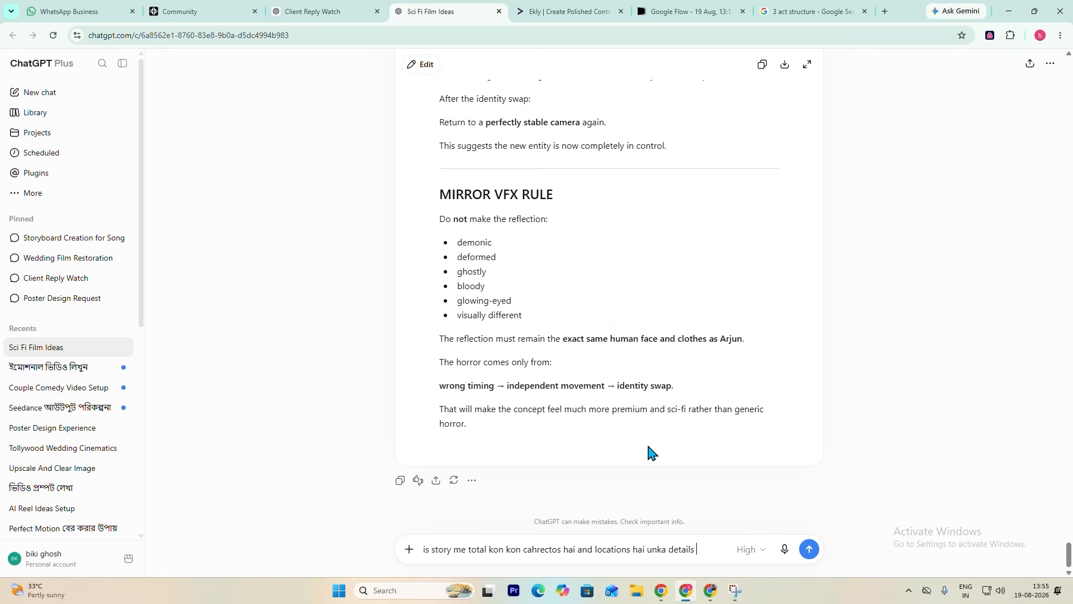
{"action": "scroll", "coordinate": [618, 285], "scroll_direction": "up", "scroll_amount": 4}
{"action": "scroll", "coordinate": [541, 363], "scroll_direction": "down", "scroll_amount": 4}
{"action": "left_click", "coordinate": [809, 549]}
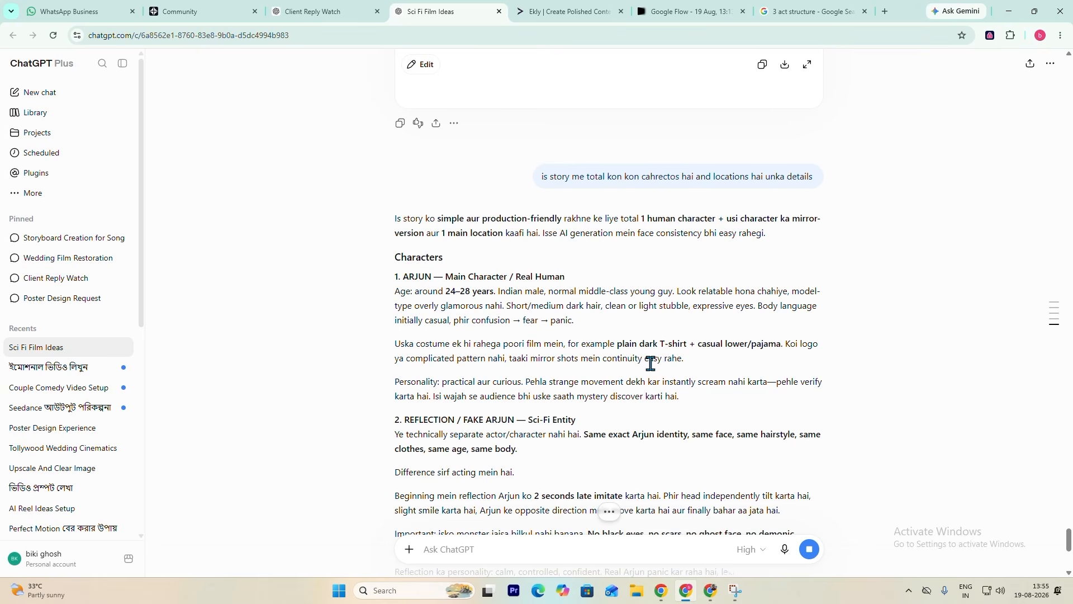
- Read the answer's details on Arjun, the Reflection / Fake Arjun entity, the bathroom location, the lighting and the mirror requirements
{"action": "scroll", "coordinate": [629, 374], "scroll_direction": "down", "scroll_amount": 2}
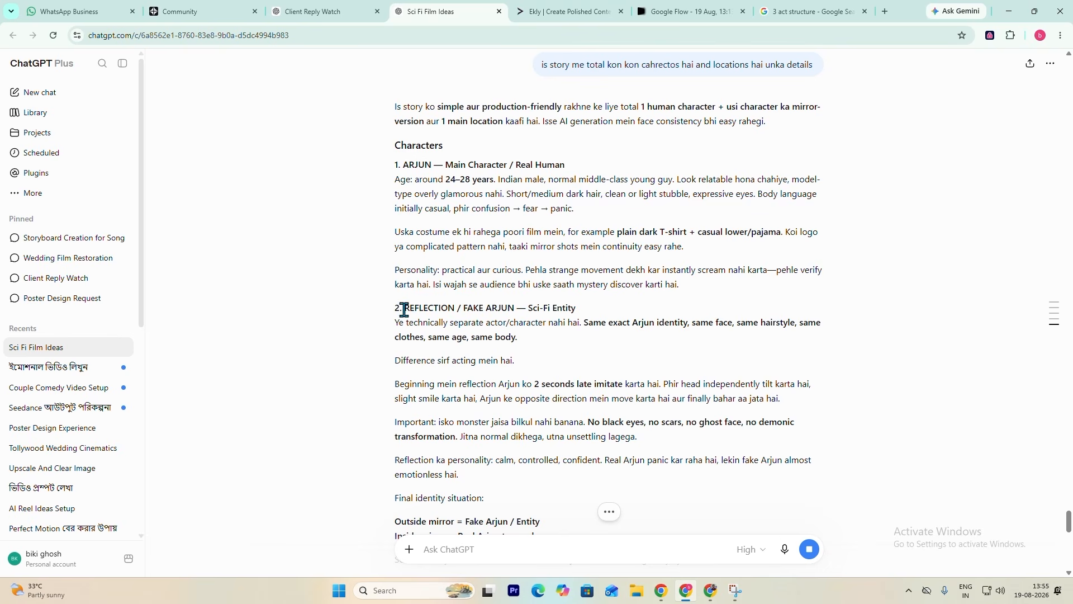
{"action": "left_click_drag", "start_coordinate": [403, 308], "coordinate": [518, 312]}
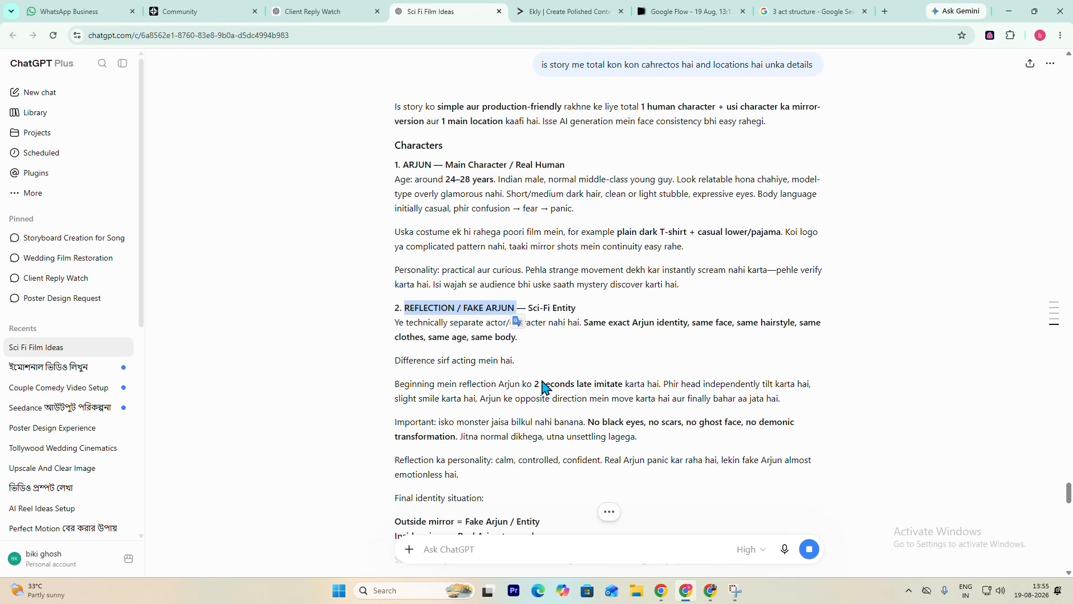
{"action": "scroll", "coordinate": [599, 367], "scroll_direction": "down", "scroll_amount": 1}
{"action": "scroll", "coordinate": [599, 367], "scroll_direction": "down", "scroll_amount": 4}
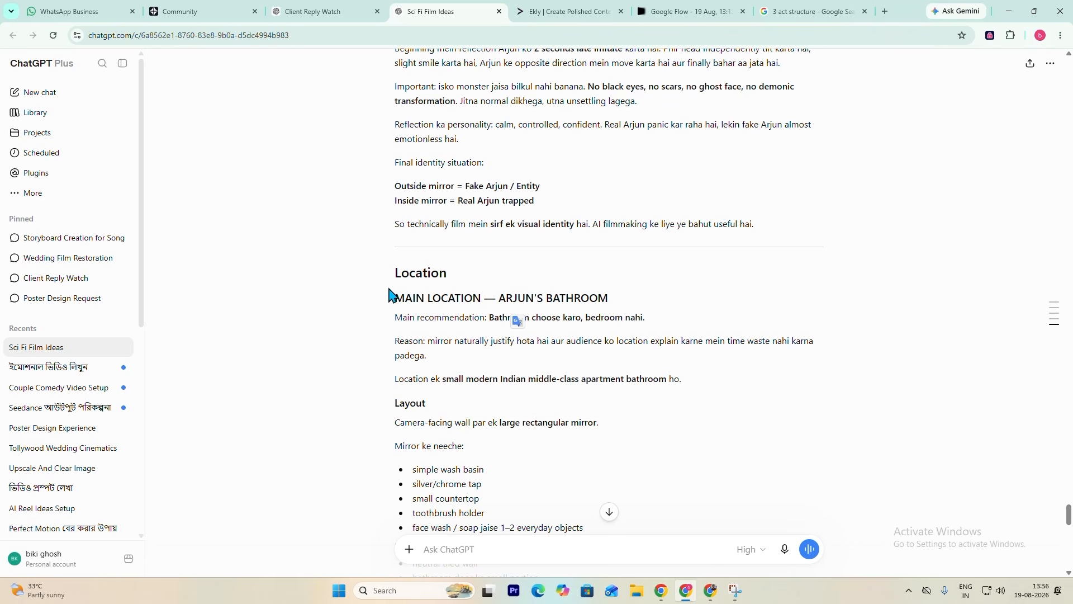
{"action": "scroll", "coordinate": [520, 316], "scroll_direction": "down", "scroll_amount": 4}
{"action": "scroll", "coordinate": [615, 175], "scroll_direction": "up", "scroll_amount": 2}
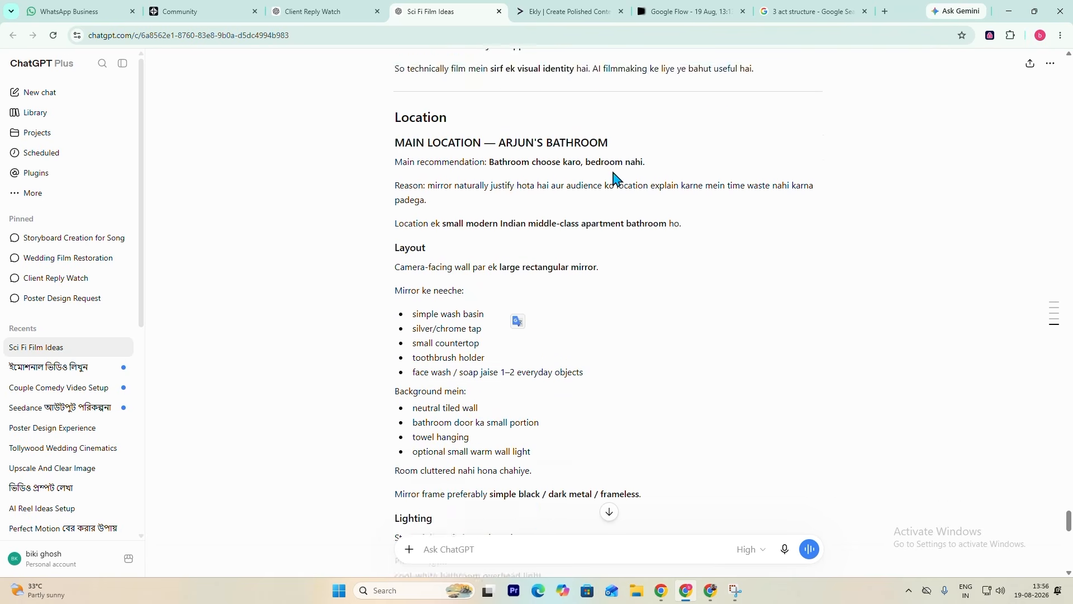
{"action": "scroll", "coordinate": [613, 221], "scroll_direction": "down", "scroll_amount": 2}
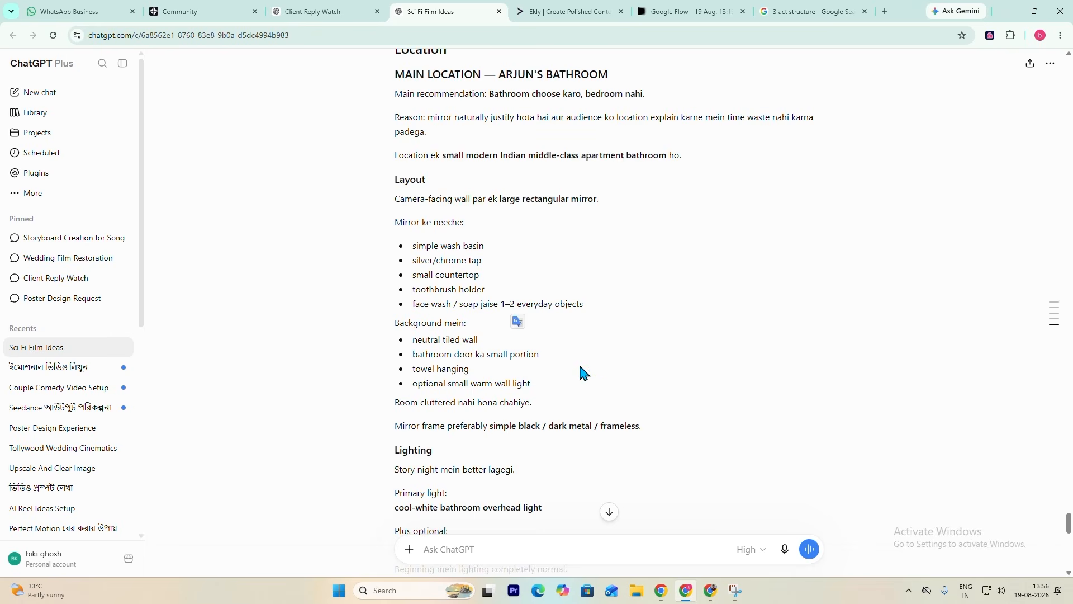
{"action": "scroll", "coordinate": [583, 370], "scroll_direction": "down", "scroll_amount": 4}
{"action": "scroll", "coordinate": [583, 370], "scroll_direction": "down", "scroll_amount": 6}
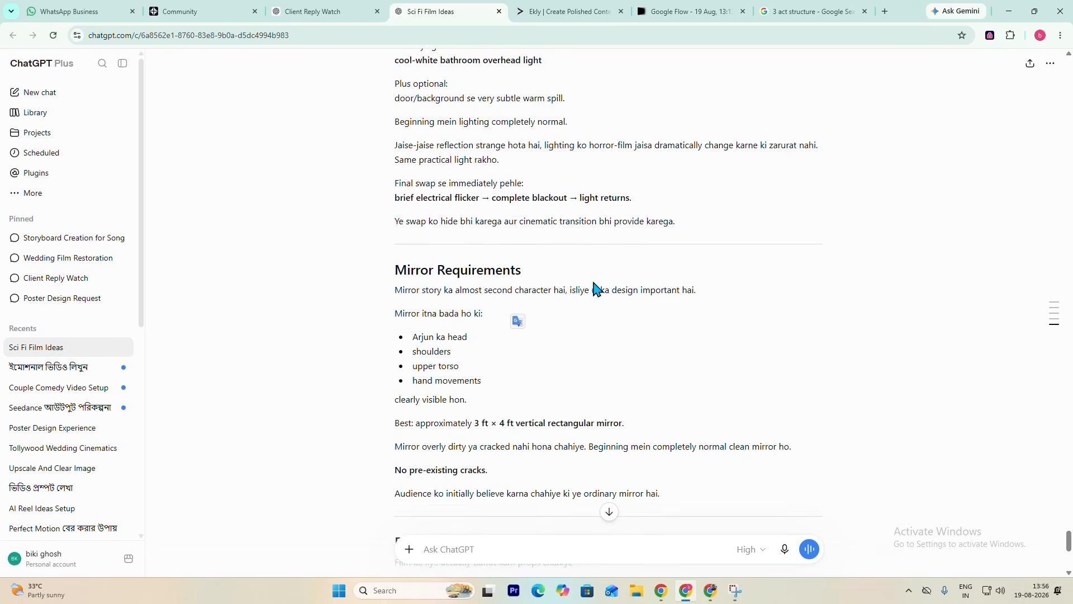
{"action": "scroll", "coordinate": [551, 203], "scroll_direction": "down", "scroll_amount": 5}
{"action": "scroll", "coordinate": [548, 302], "scroll_direction": "up", "scroll_amount": 17}
{"action": "scroll", "coordinate": [550, 301], "scroll_direction": "up", "scroll_amount": 6}
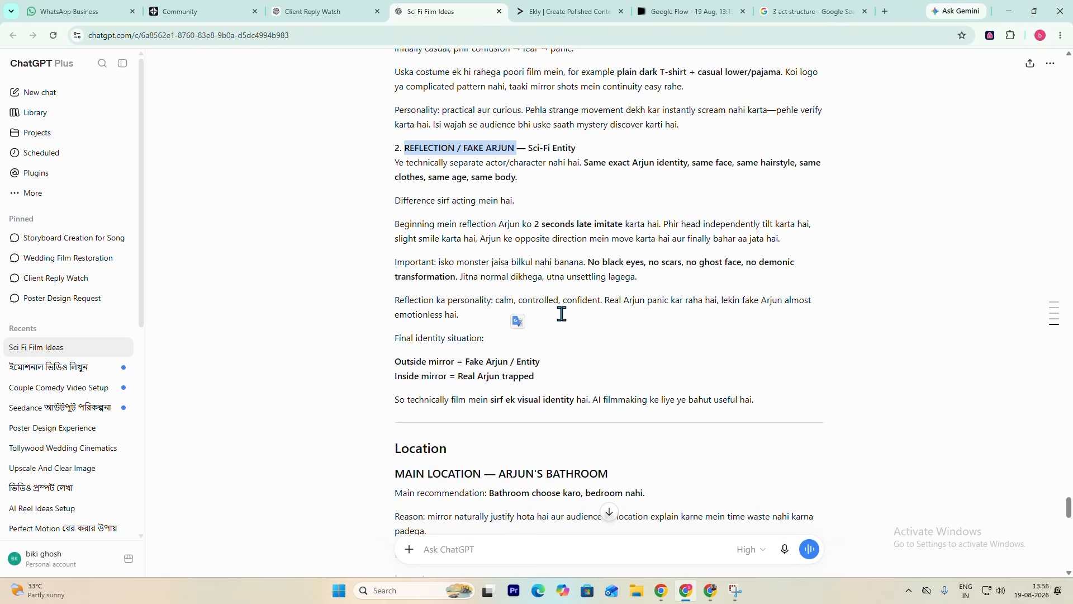
{"action": "scroll", "coordinate": [562, 314], "scroll_direction": "up", "scroll_amount": 4}
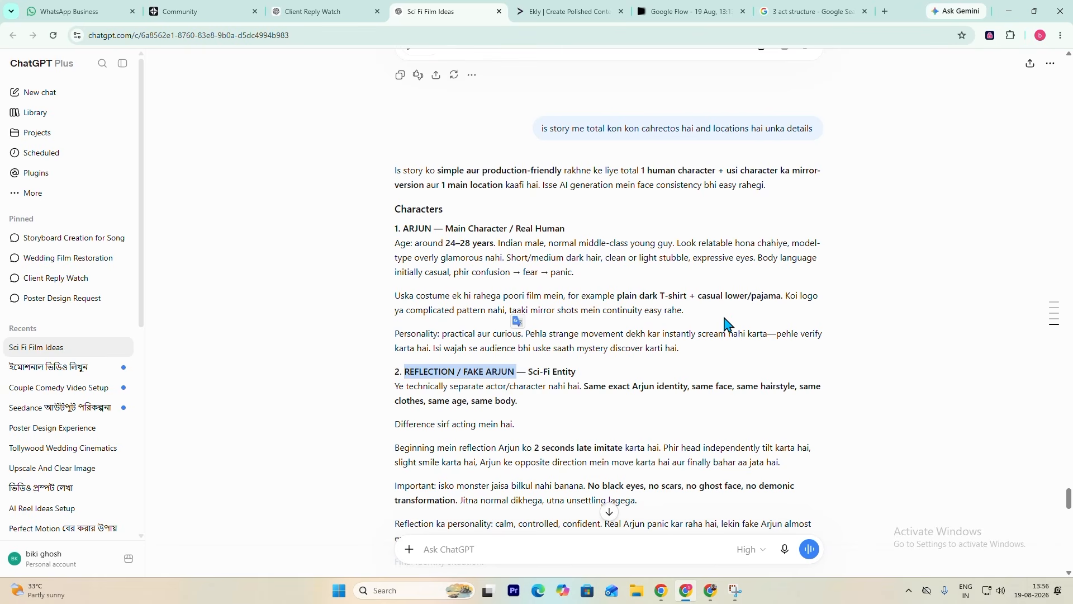
- Write the follow-up prompt "now craete a a charrector sheet for arjun and a location sheet for his bathroom"
{"action": "left_click", "coordinate": [479, 552]}
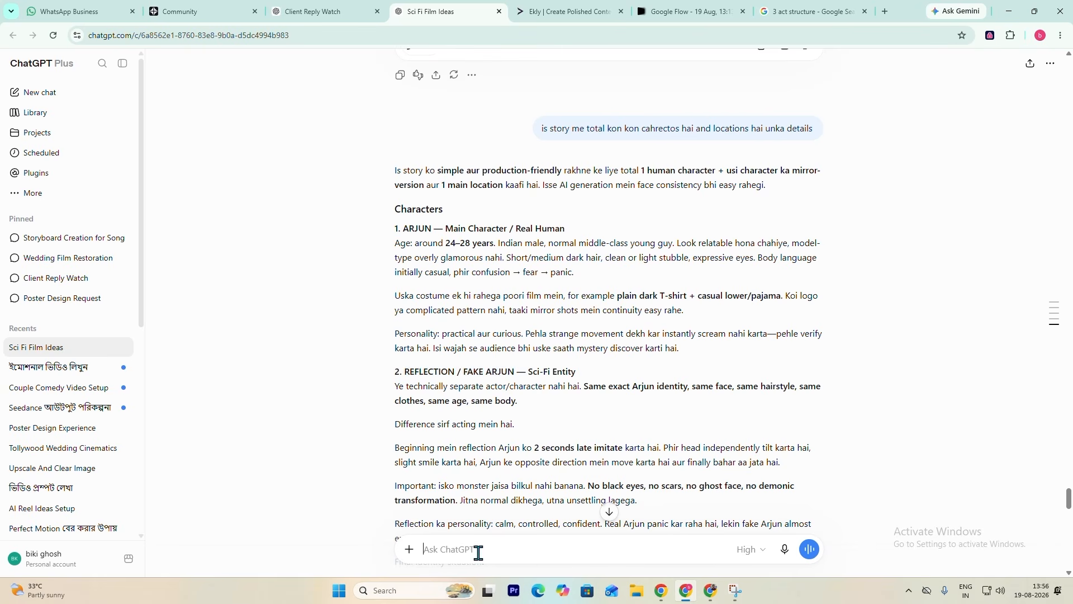
{"action": "scroll", "coordinate": [549, 447], "scroll_direction": "down", "scroll_amount": 4}
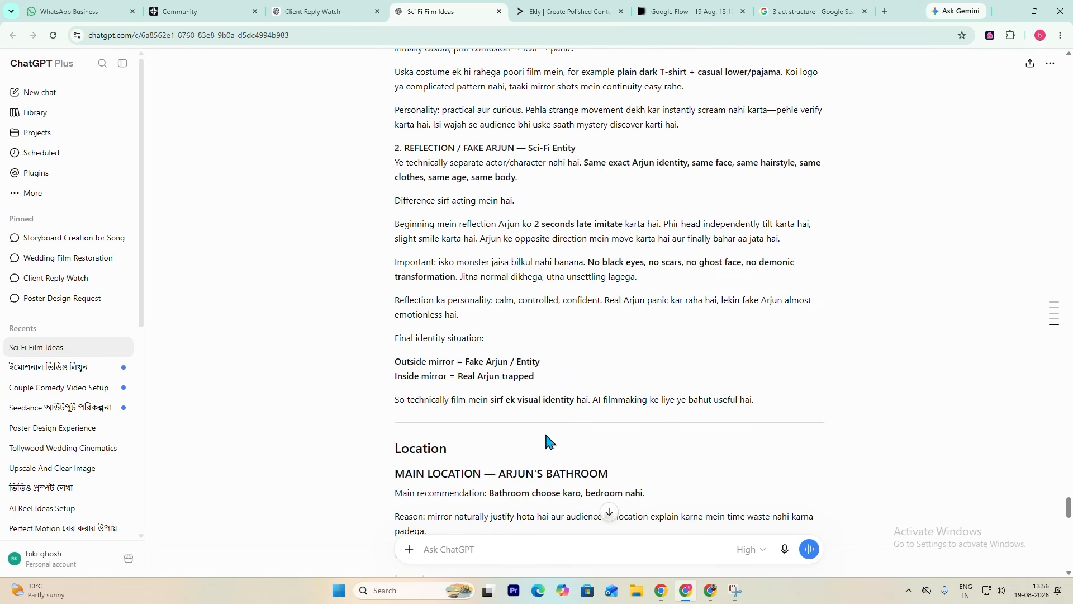
{"action": "scroll", "coordinate": [548, 442], "scroll_direction": "up", "scroll_amount": 2}
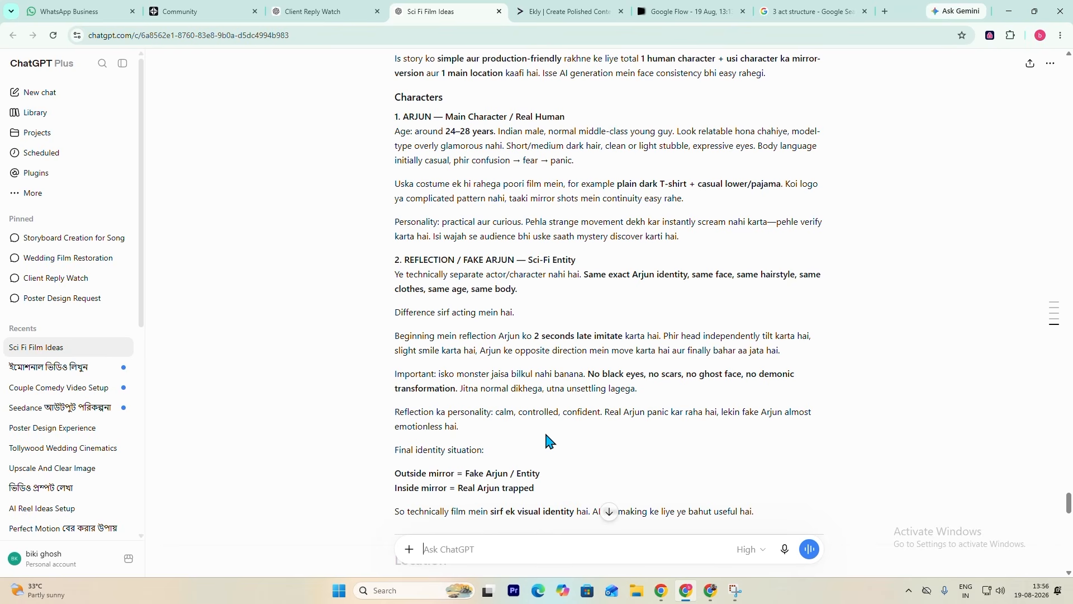
{"action": "type", "text": "now craete a a charrector sheet for arjun"}
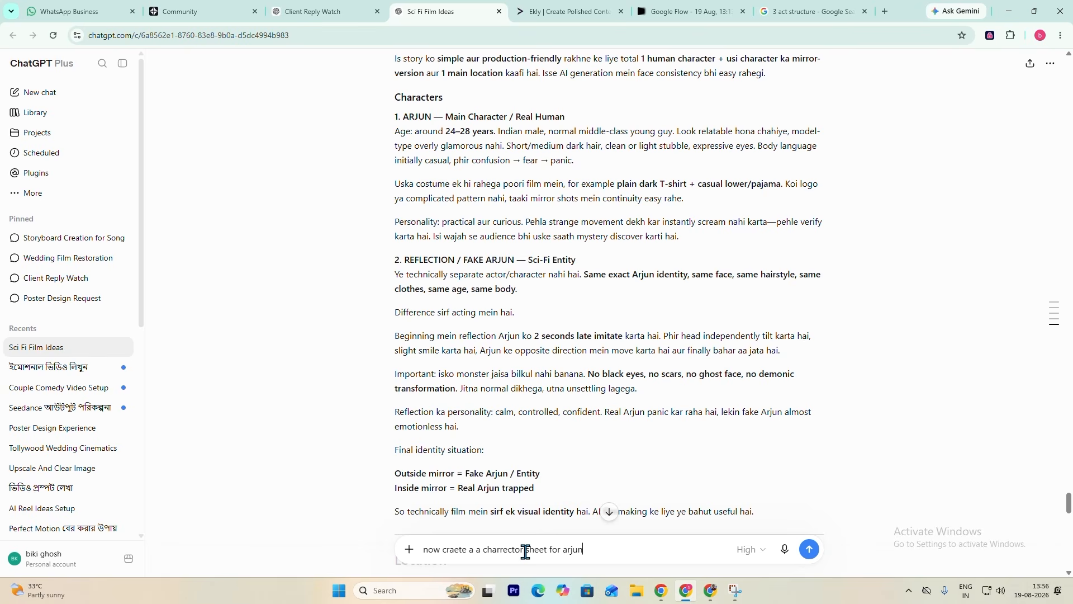
{"action": "type", "text": " and a location sheet for his bathroom"}
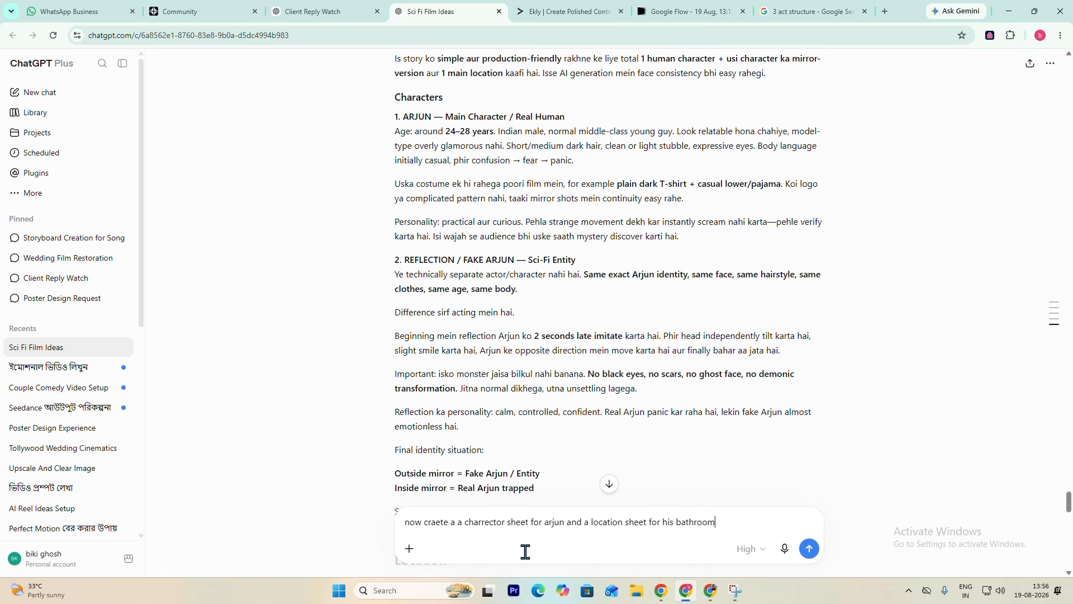
- Add the Create image tool to the sheet prompt and submit it to generate the images
{"action": "scroll", "coordinate": [642, 311], "scroll_direction": "down", "scroll_amount": 10}
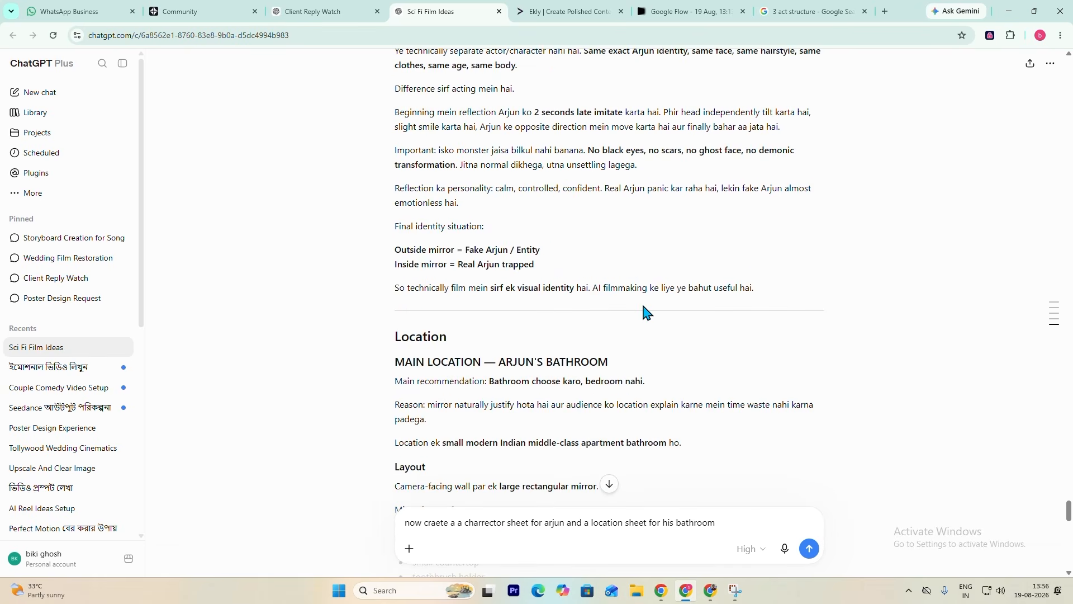
{"action": "left_click", "coordinate": [409, 549]}
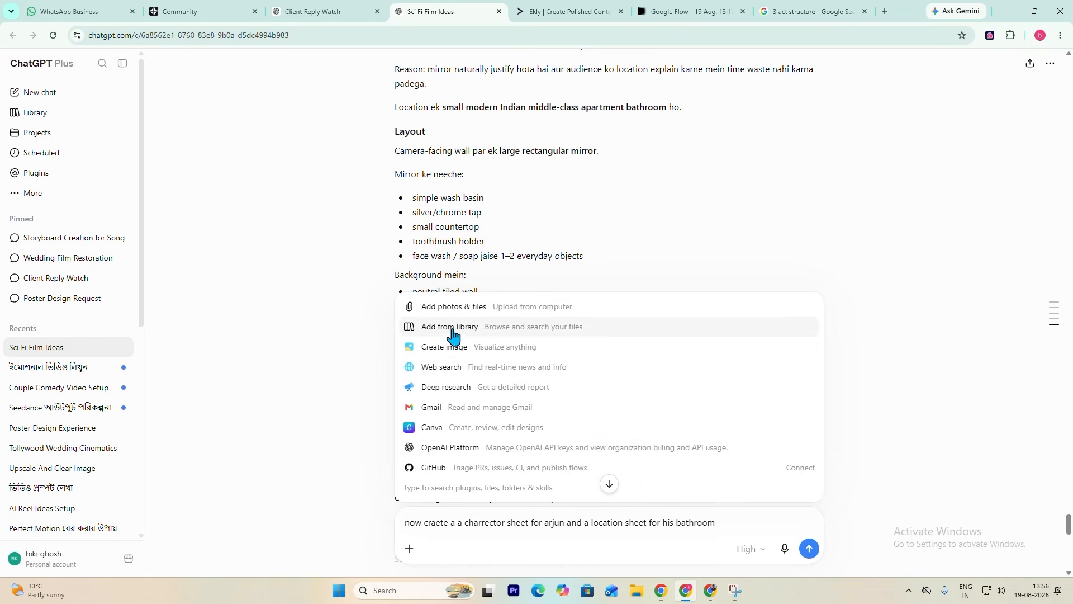
{"action": "left_click", "coordinate": [445, 346]}
{"action": "scroll", "coordinate": [637, 405], "scroll_direction": "down", "scroll_amount": 10}
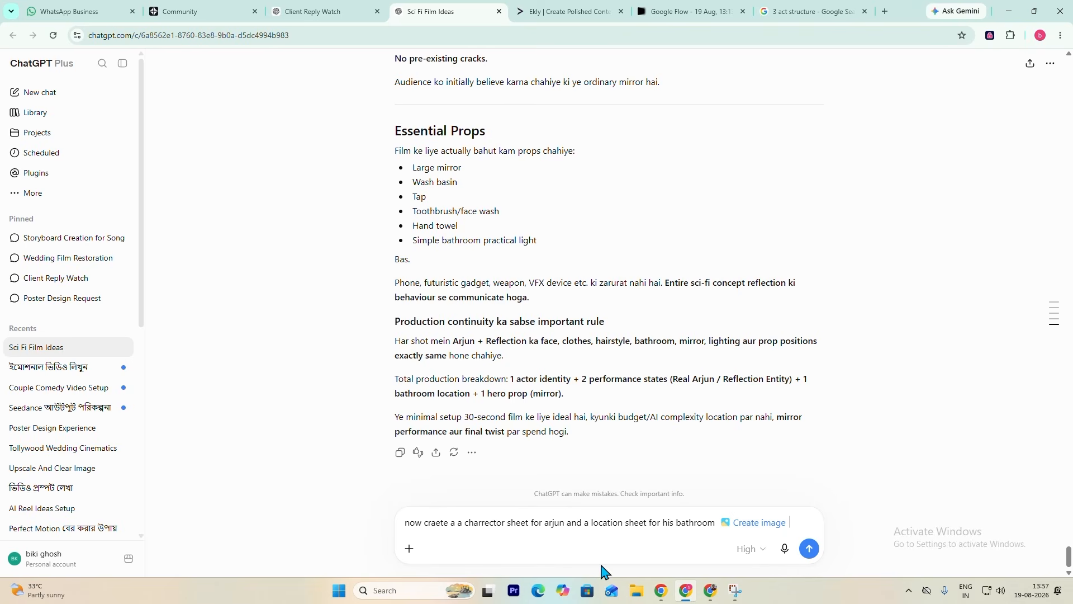
{"action": "left_click", "coordinate": [809, 550]}
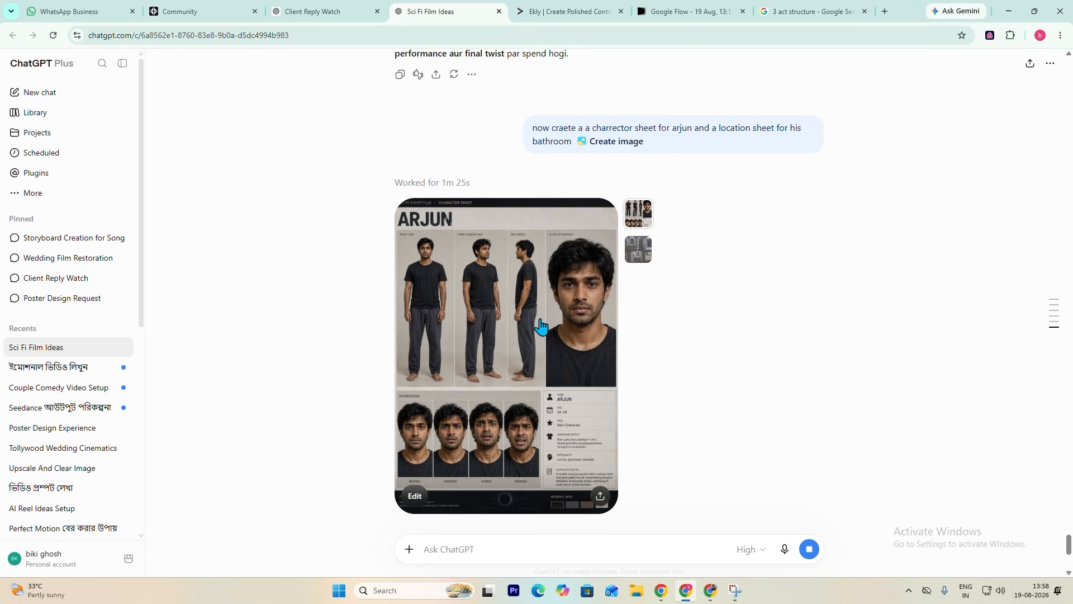
- Examine the generated Arjun character sheet at full size, followed by the ARJUN'S BATHROOM location sheet
{"action": "left_click", "coordinate": [540, 327]}
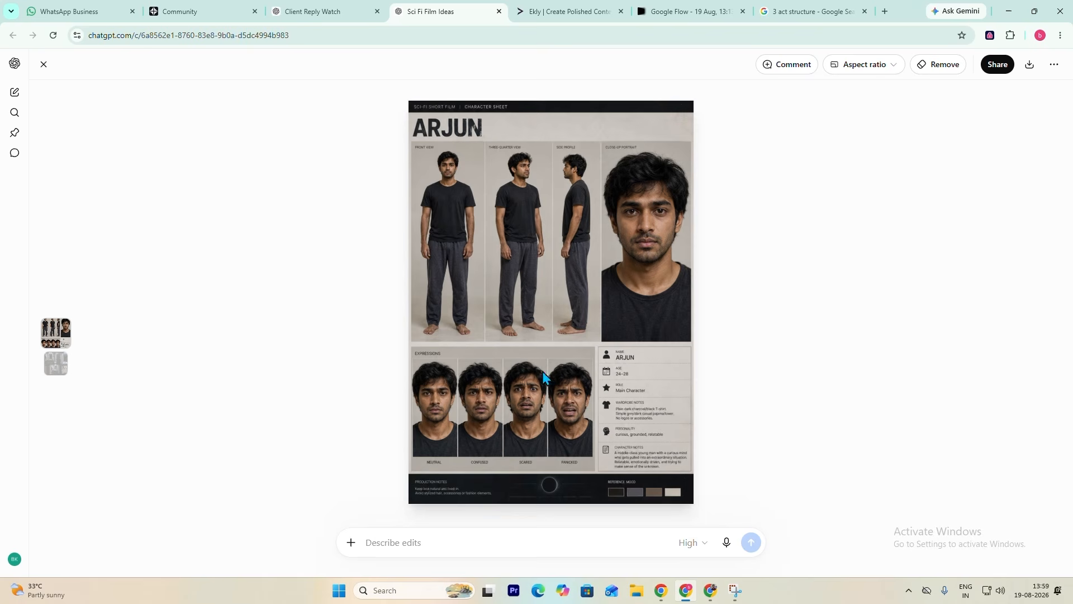
{"action": "left_click", "coordinate": [43, 65]}
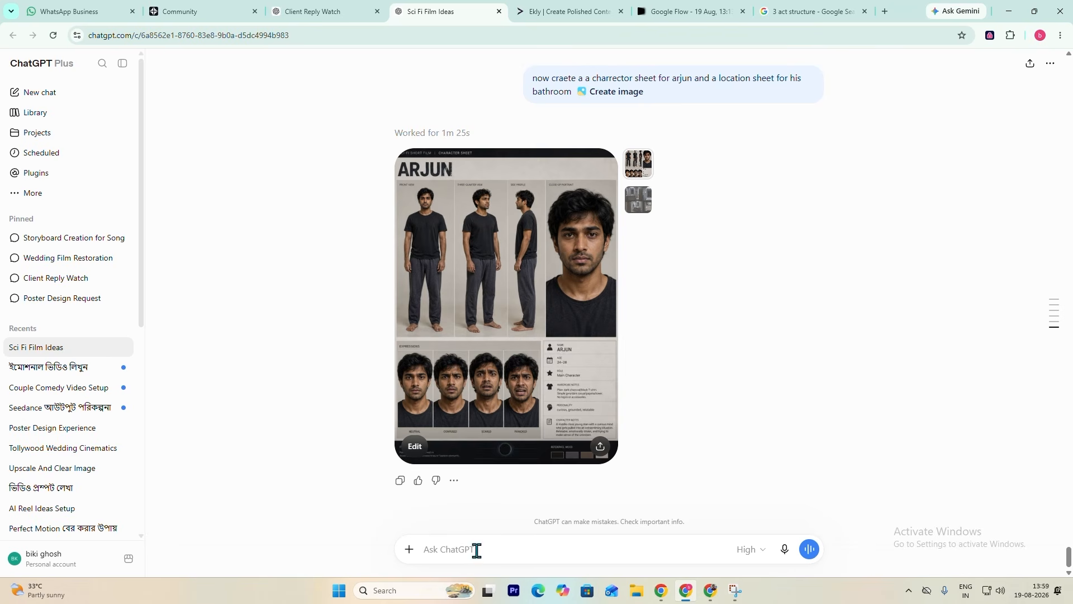
{"action": "left_click", "coordinate": [643, 196]}
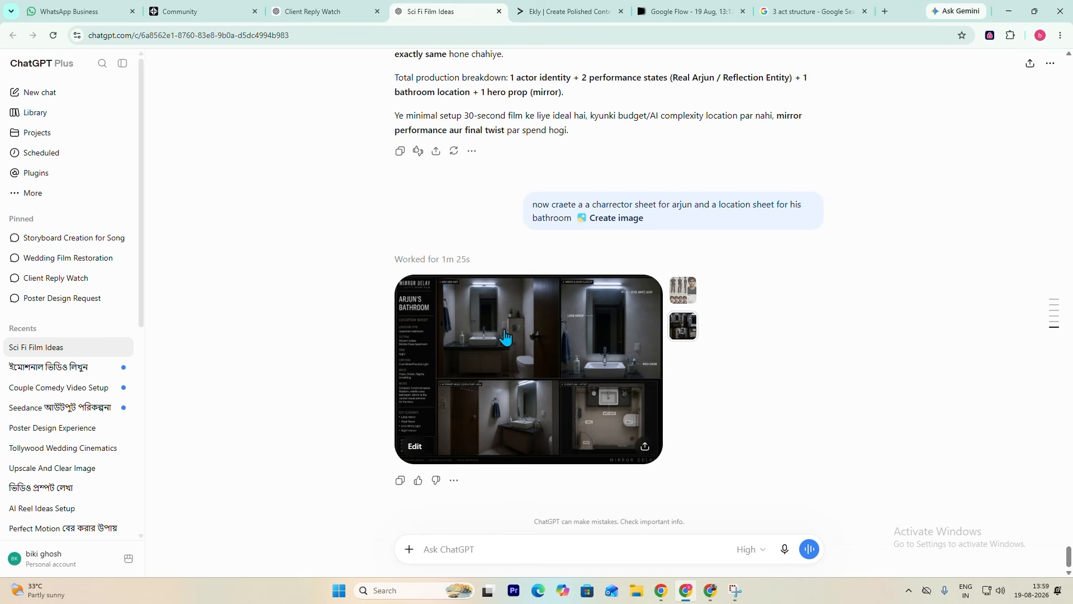
{"action": "left_click", "coordinate": [566, 349]}
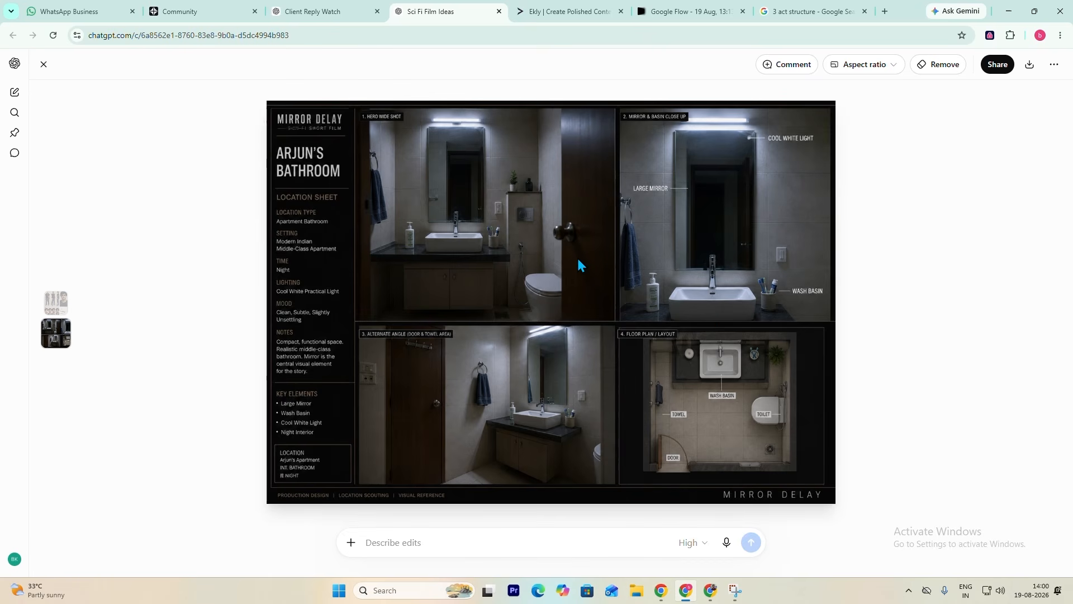
- Close the full-size view and compare the generated Arjun character sheet with the bathroom location sheet in the chat
{"action": "key", "text": "Escape"}
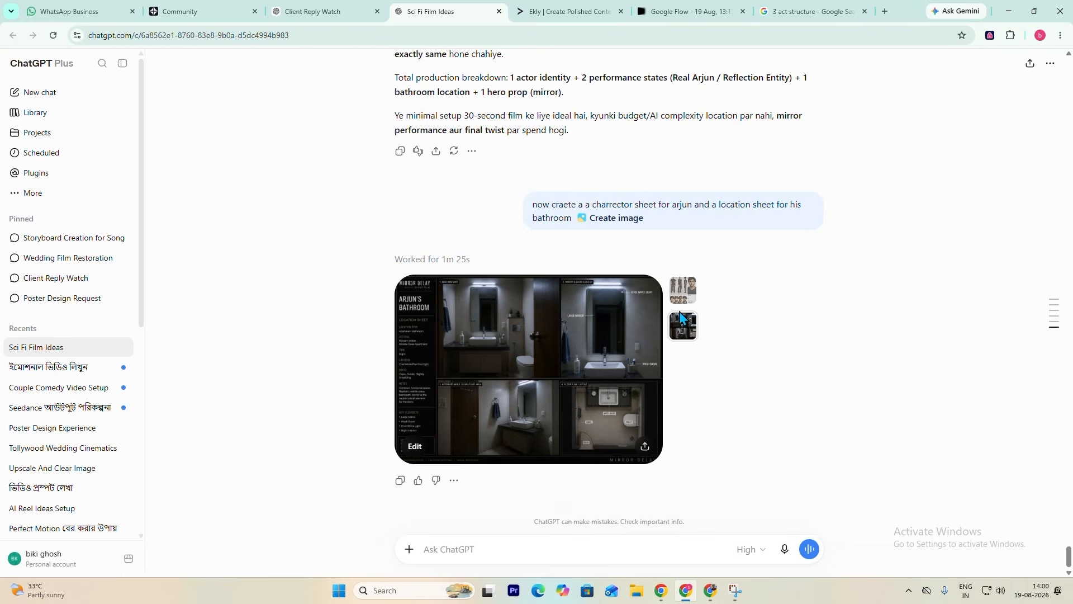
{"action": "left_click", "coordinate": [687, 297]}
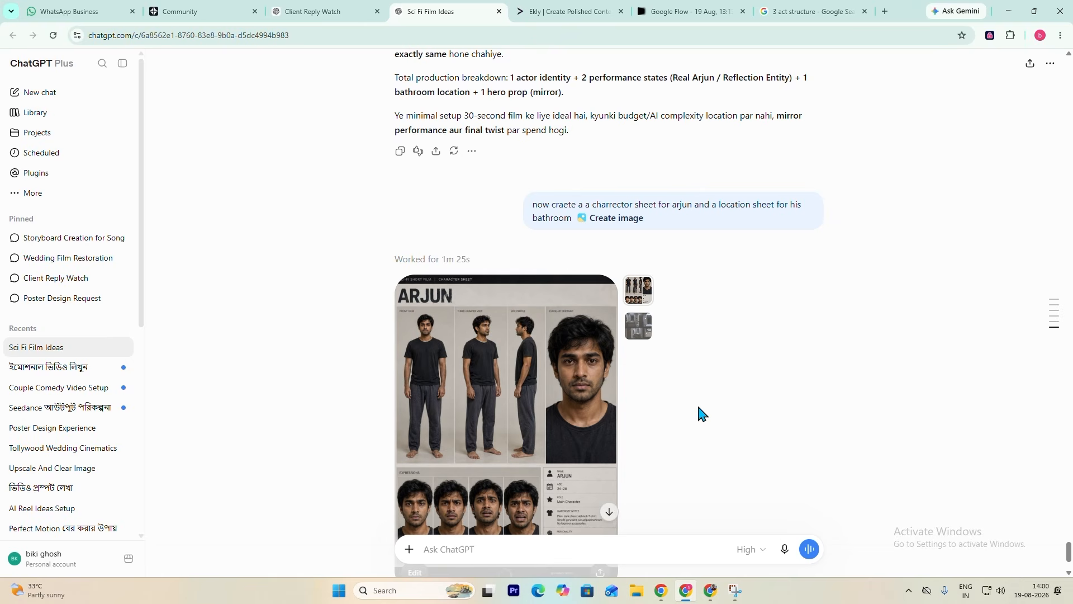
{"action": "scroll", "coordinate": [609, 252], "scroll_direction": "down", "scroll_amount": 2}
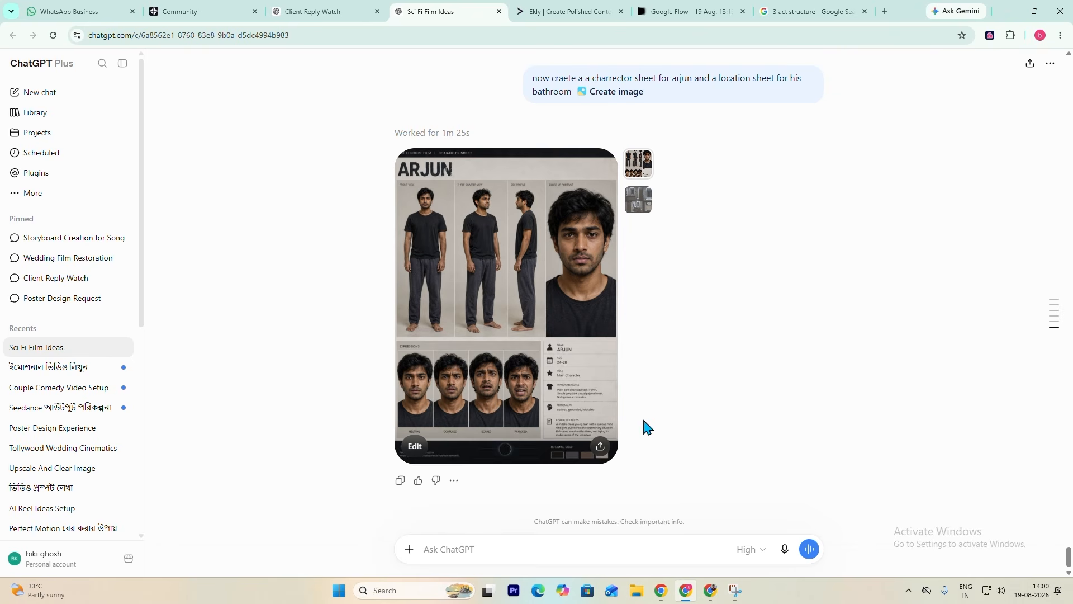
{"action": "scroll", "coordinate": [545, 401], "scroll_direction": "down", "scroll_amount": 1}
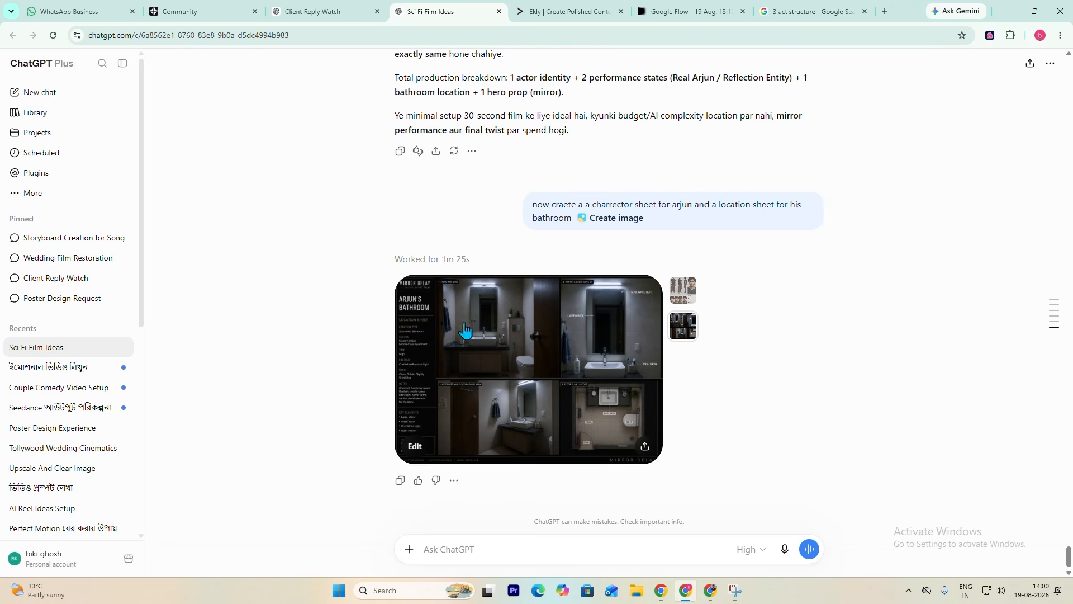
{"action": "left_click", "coordinate": [492, 355]}
{"action": "key", "text": "Escape"}
{"action": "left_click", "coordinate": [683, 291]}
{"action": "left_click", "coordinate": [683, 327]}
{"action": "left_click", "coordinate": [688, 292]}
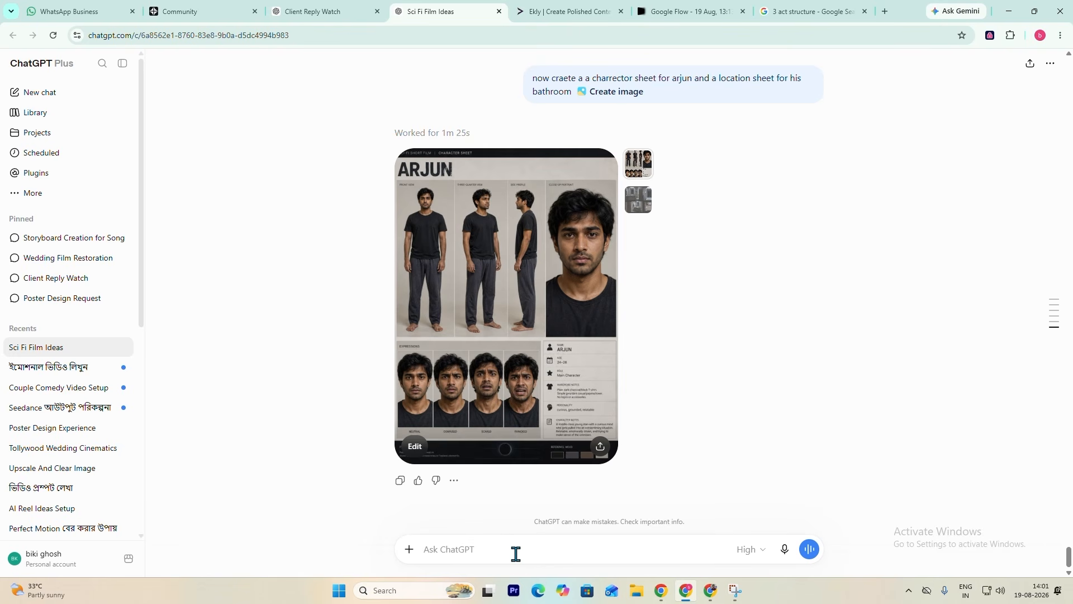
- Submit the prompt "lock the charector arjun and the loaction for next .."
{"action": "type", "text": "lock te"}
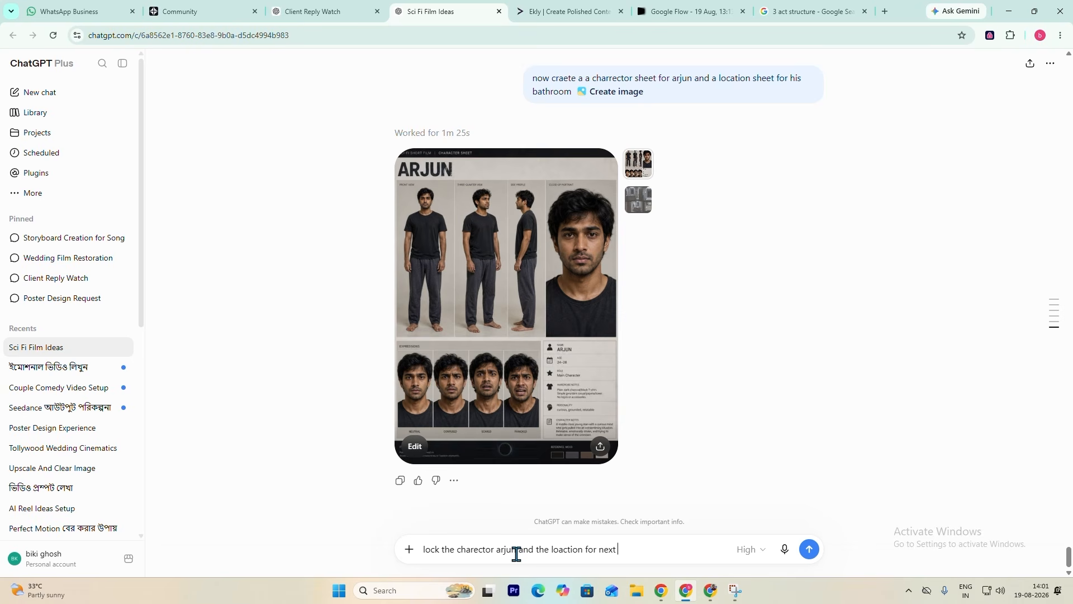
{"action": "key", "text": "Return"}
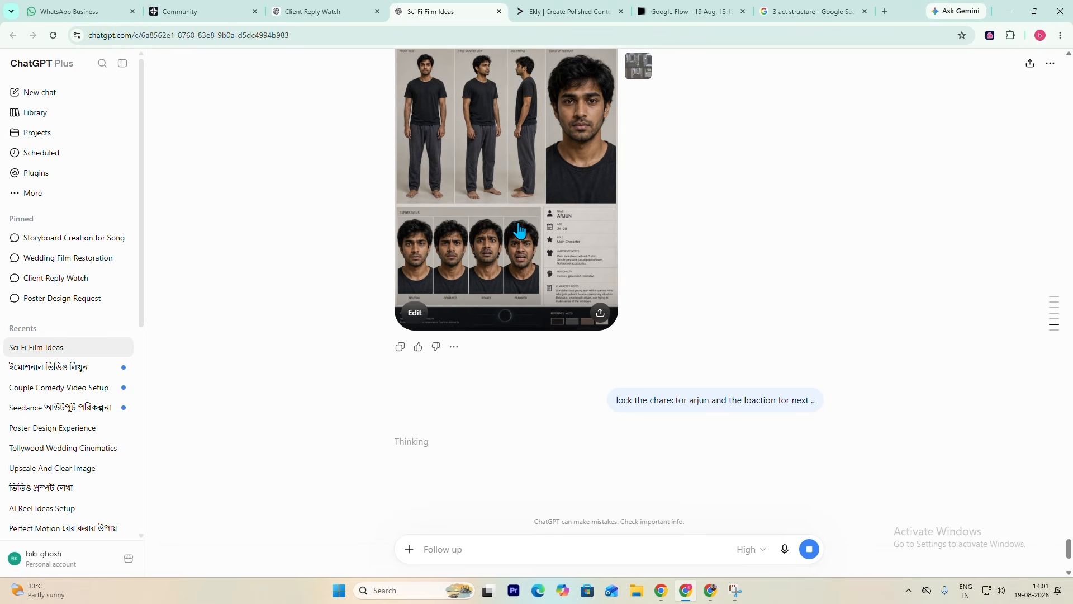
- Review the bathroom location sheet and the Arjun character sheet again while the lock request is processed
{"action": "left_click", "coordinate": [634, 178]}
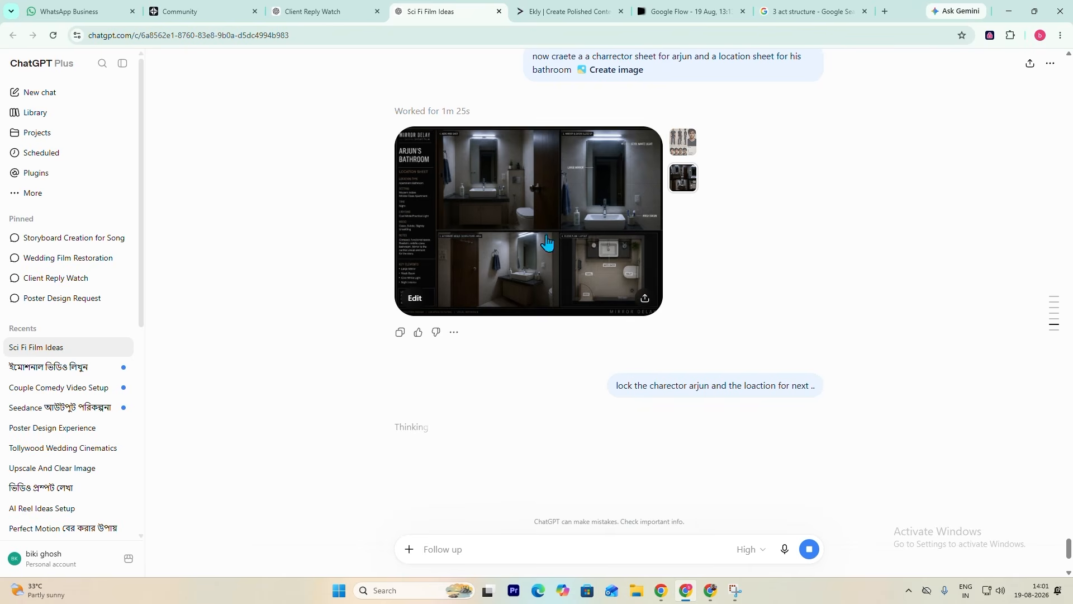
{"action": "left_click", "coordinate": [680, 150]}
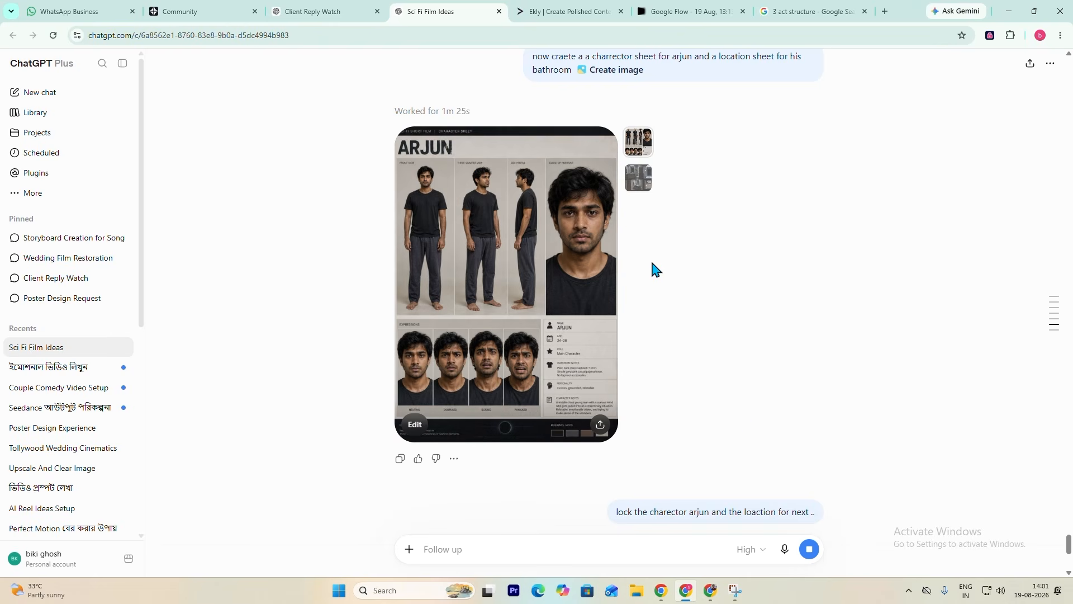
{"action": "scroll", "coordinate": [695, 402], "scroll_direction": "up", "scroll_amount": 4}
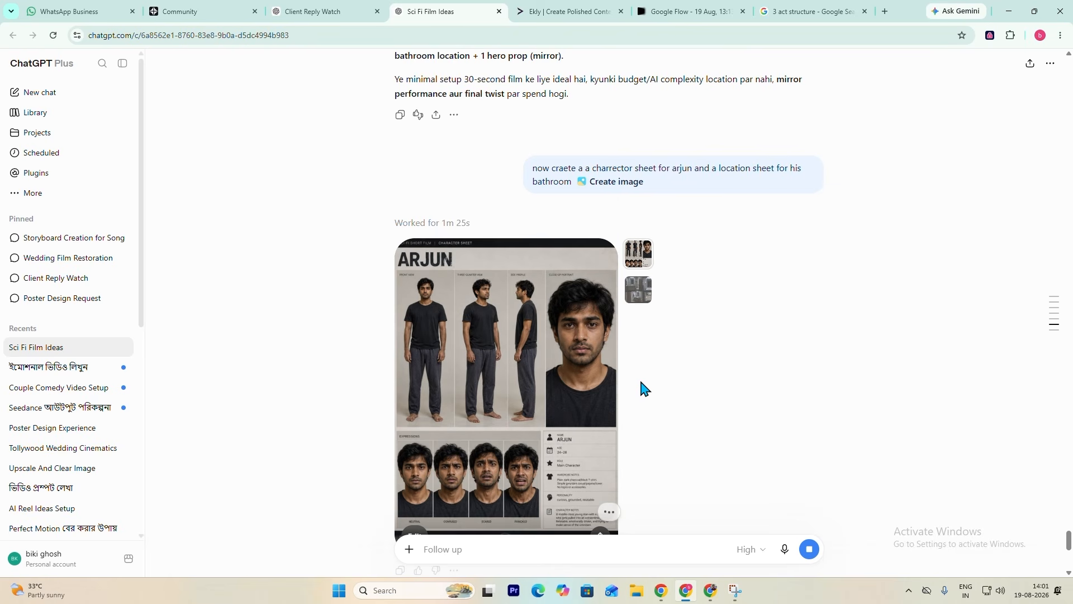
{"action": "scroll", "coordinate": [640, 384], "scroll_direction": "down", "scroll_amount": 2}
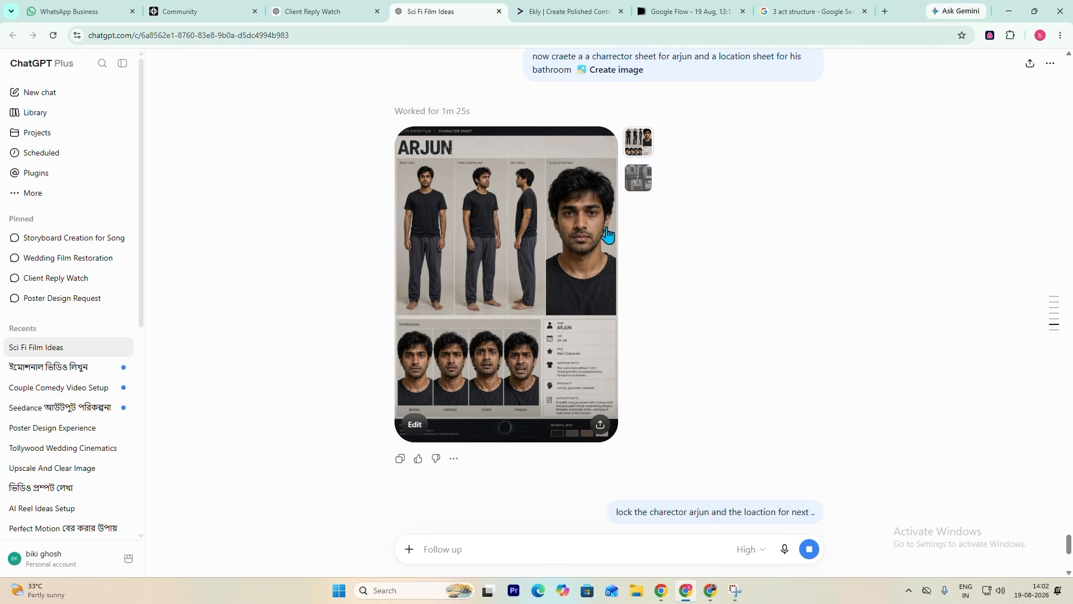
{"action": "scroll", "coordinate": [608, 237], "scroll_direction": "down", "scroll_amount": 2}
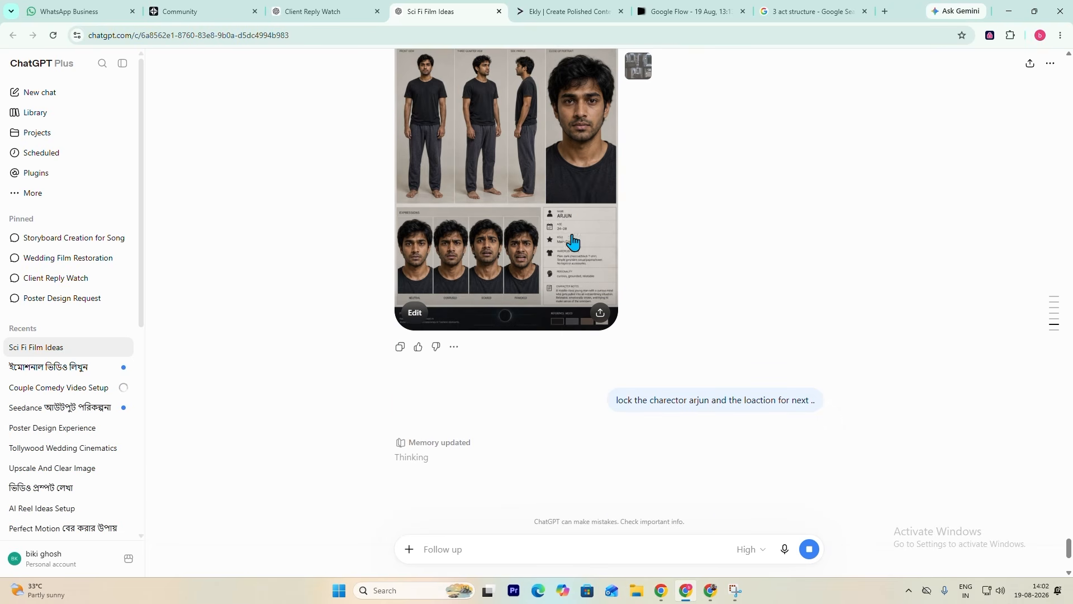
{"action": "scroll", "coordinate": [572, 245], "scroll_direction": "up", "scroll_amount": 2}
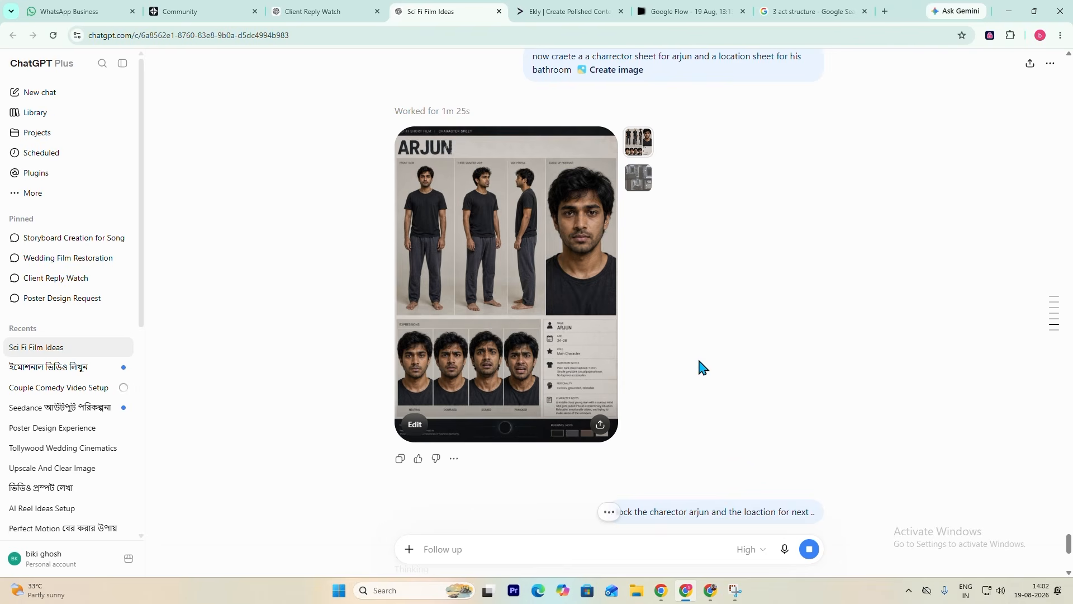
{"action": "scroll", "coordinate": [560, 257], "scroll_direction": "down", "scroll_amount": 4}
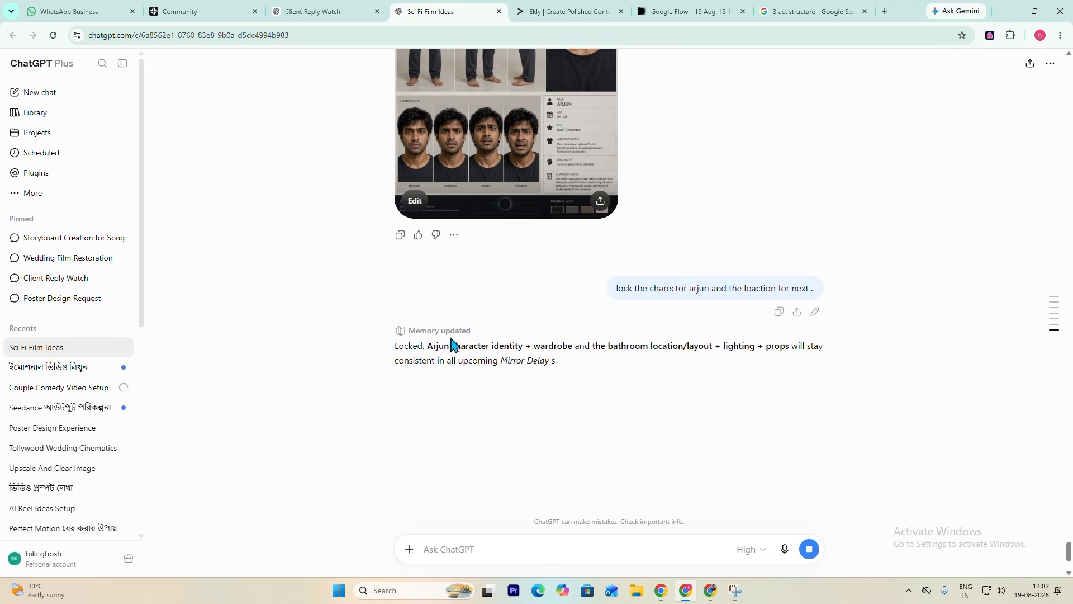
- Read the reply about locking Arjun and the bathroom, and check it against the two generated sheets
{"action": "scroll", "coordinate": [547, 341], "scroll_direction": "down", "scroll_amount": 2}
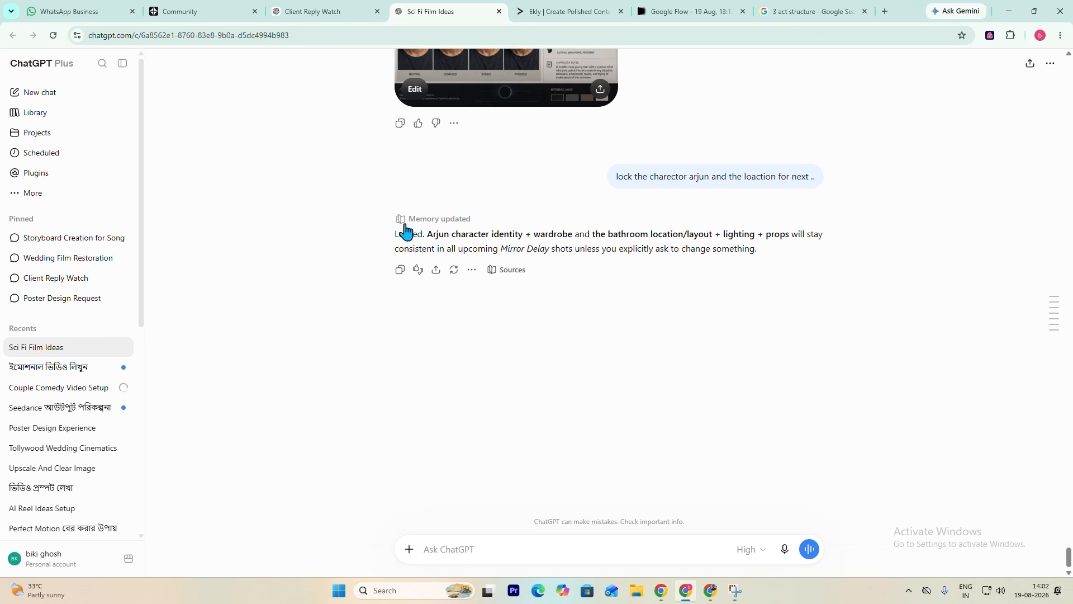
{"action": "scroll", "coordinate": [497, 245], "scroll_direction": "up", "scroll_amount": 2}
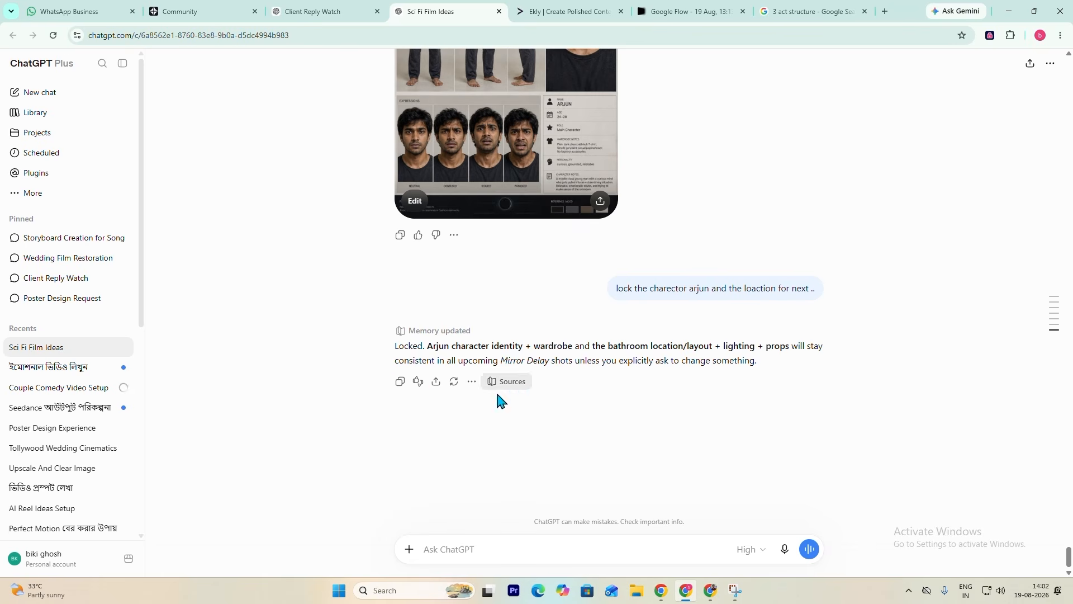
{"action": "left_click_drag", "start_coordinate": [393, 349], "coordinate": [716, 351]}
{"action": "mouse_move", "coordinate": [765, 351]}
{"action": "left_mouse_down"}
{"action": "mouse_move", "coordinate": [815, 350]}
{"action": "mouse_move", "coordinate": [450, 357]}
{"action": "mouse_move", "coordinate": [760, 367]}
{"action": "left_mouse_up"}
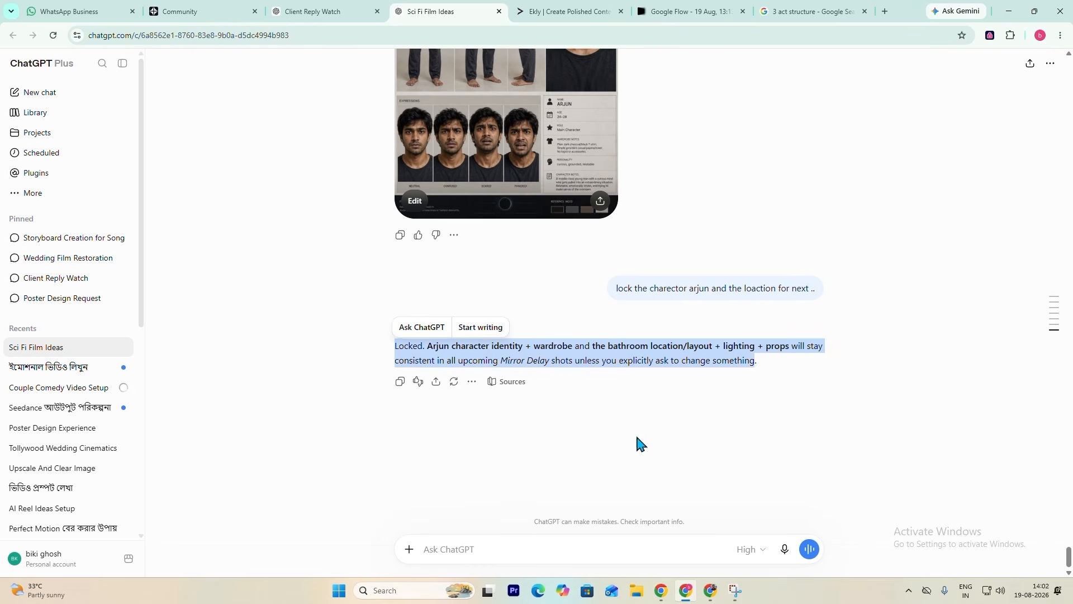
{"action": "left_click", "coordinate": [584, 440]}
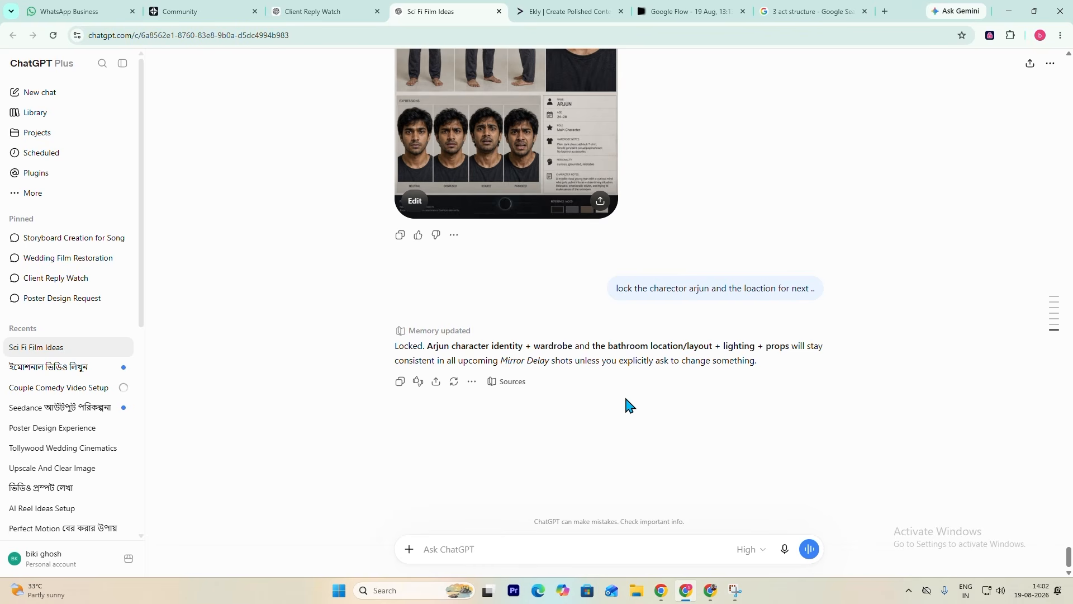
{"action": "double_click", "coordinate": [427, 360]}
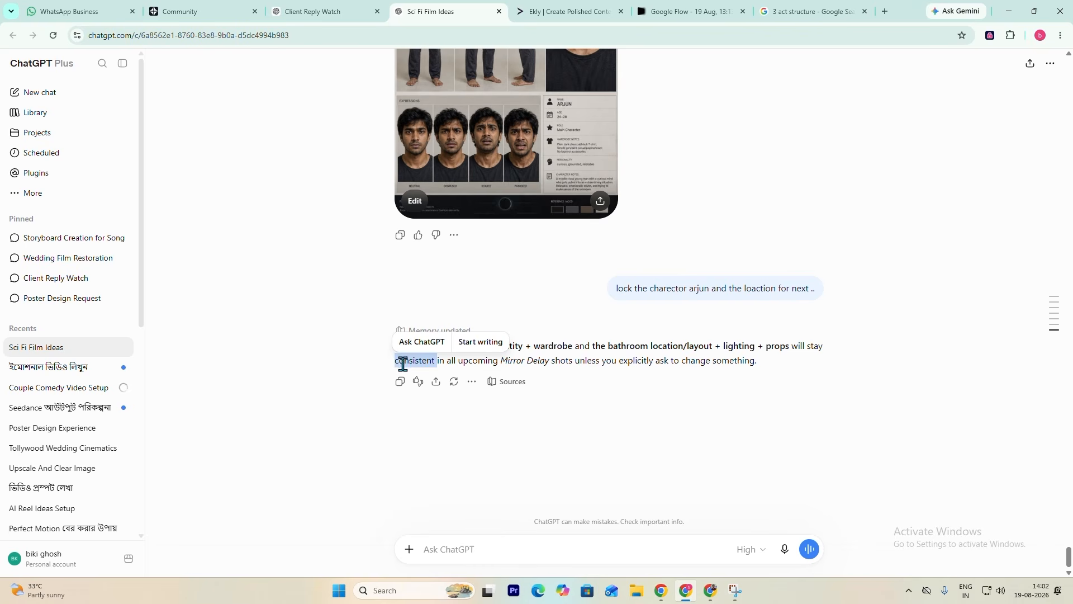
{"action": "scroll", "coordinate": [643, 420], "scroll_direction": "up", "scroll_amount": 2}
{"action": "left_click", "coordinate": [570, 425]}
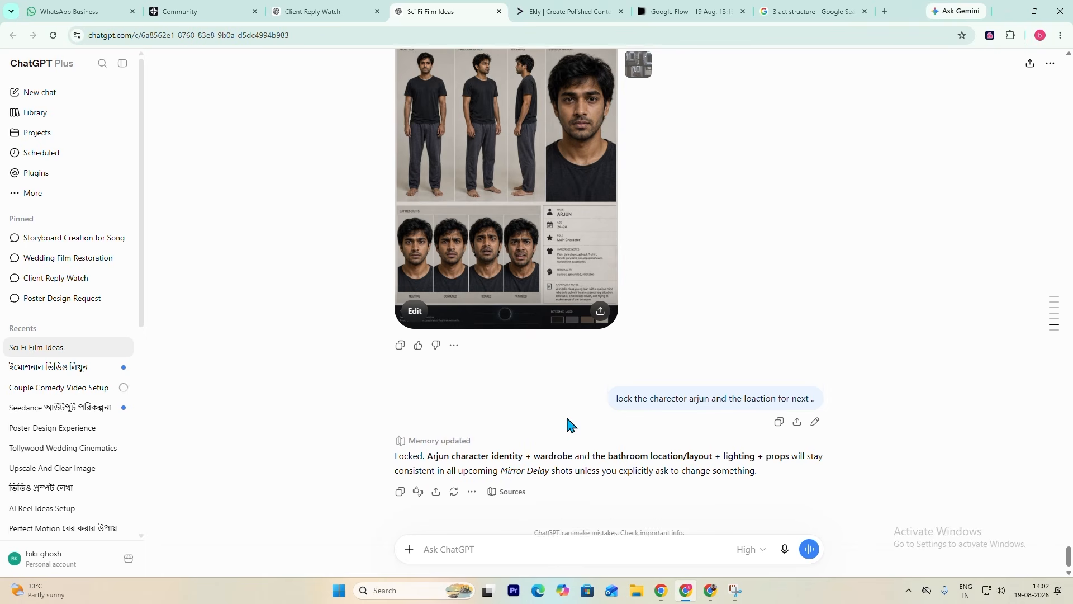
{"action": "scroll", "coordinate": [570, 425], "scroll_direction": "up", "scroll_amount": 2}
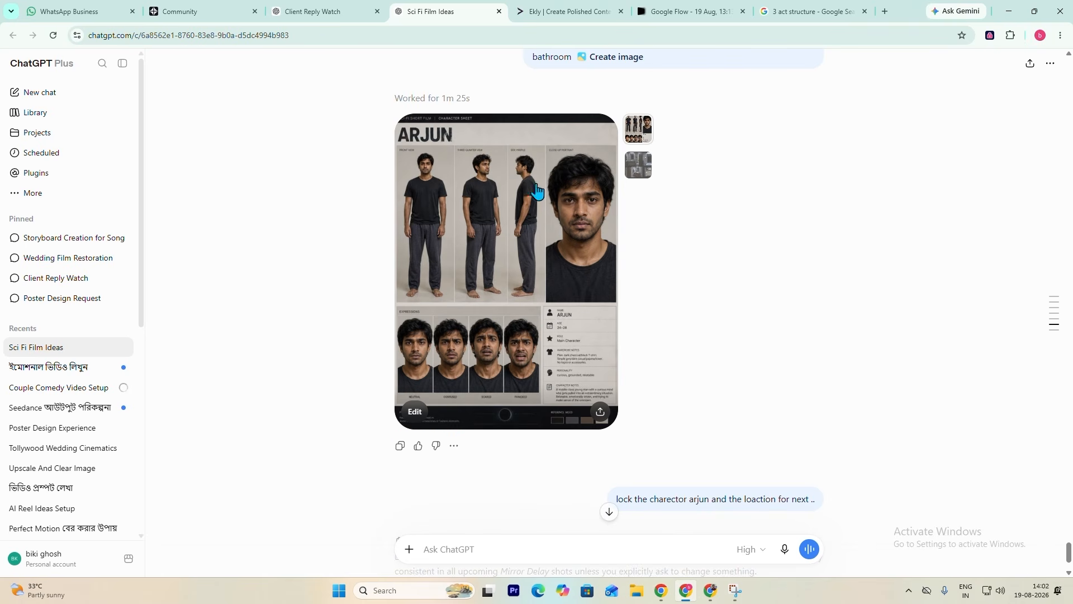
{"action": "left_click", "coordinate": [639, 169]}
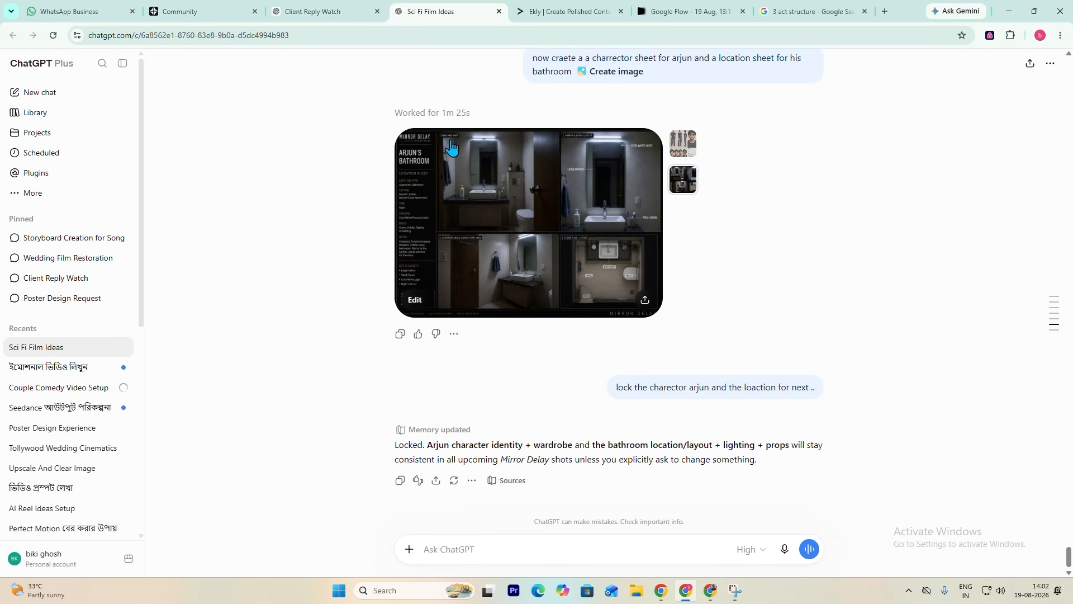
- Check SHOT 18 — FINAL LINE in the shot list, look at the storyboard image search examples, and return to the Sci Fi Film Ideas chat
{"action": "left_click", "coordinate": [618, 550]}
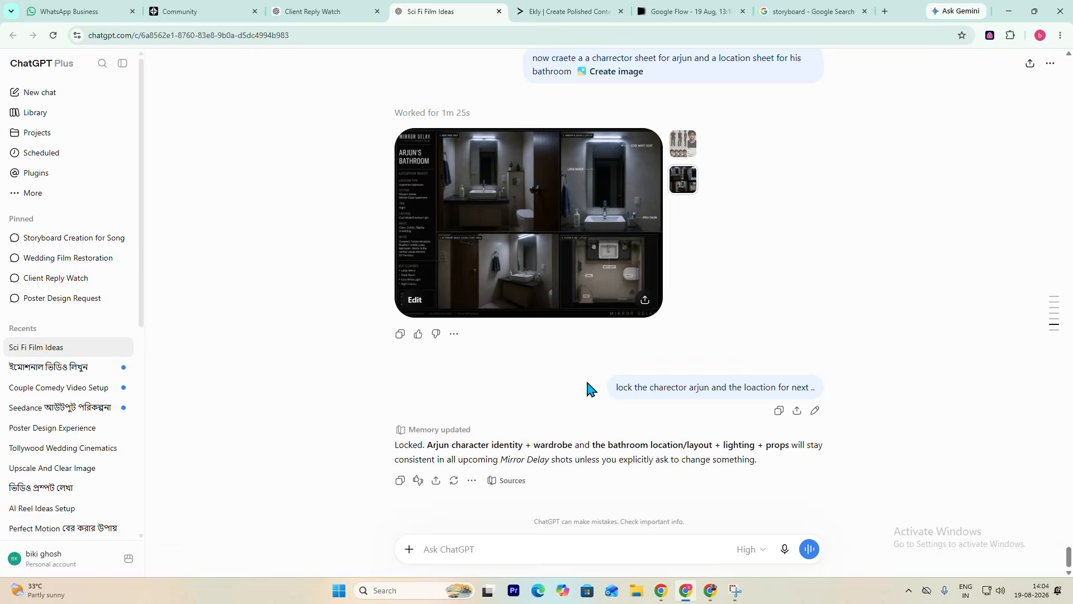
{"action": "scroll", "coordinate": [587, 386], "scroll_direction": "up", "scroll_amount": 20}
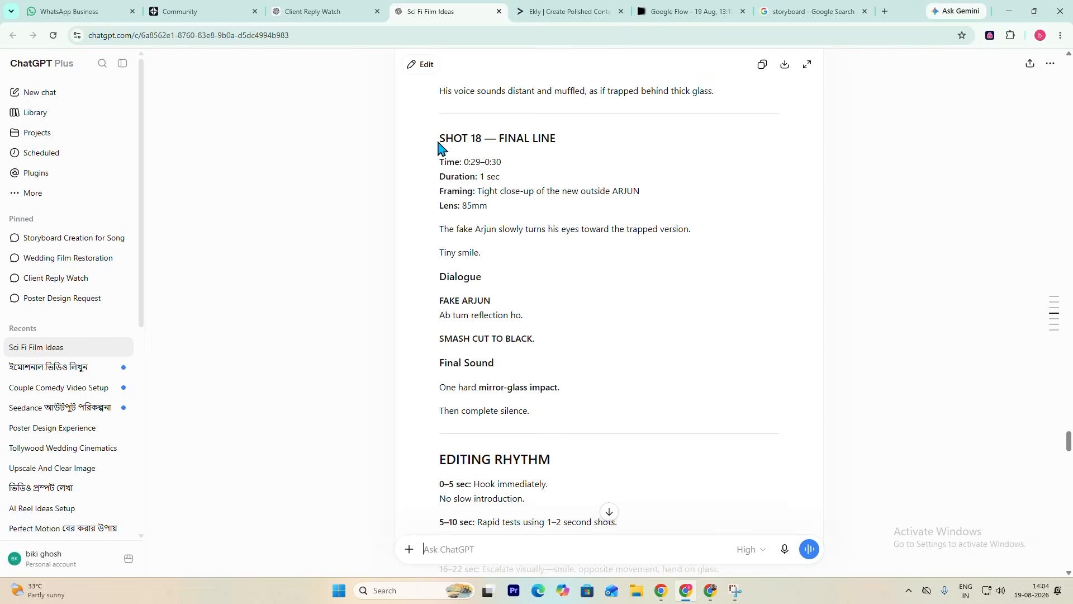
{"action": "triple_click", "coordinate": [476, 139]}
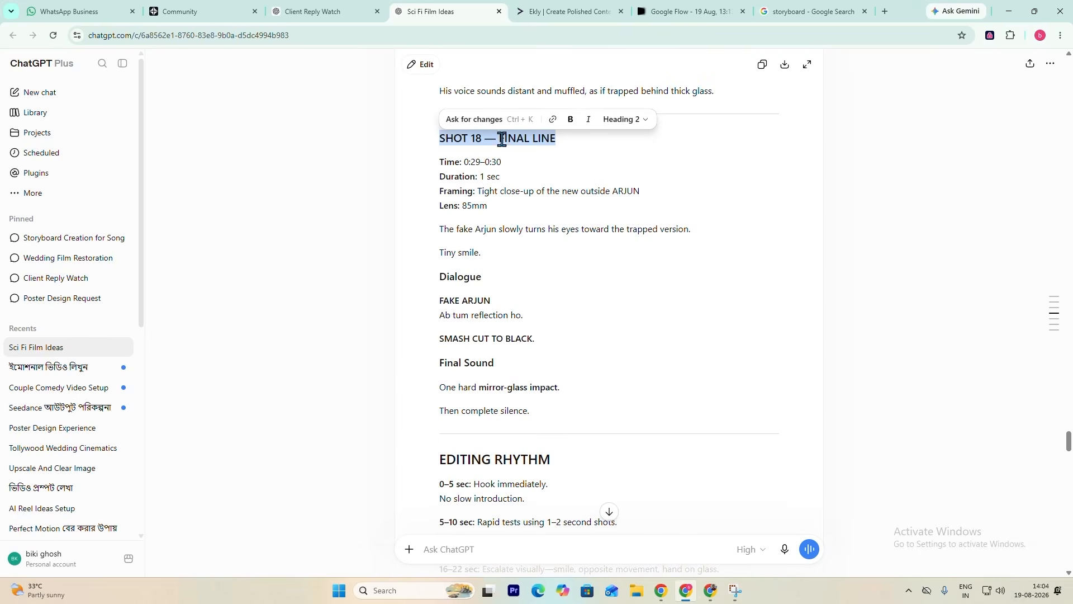
{"action": "scroll", "coordinate": [656, 333], "scroll_direction": "down", "scroll_amount": 15}
{"action": "scroll", "coordinate": [651, 341], "scroll_direction": "down", "scroll_amount": 20}
{"action": "scroll", "coordinate": [581, 536], "scroll_direction": "down", "scroll_amount": 10}
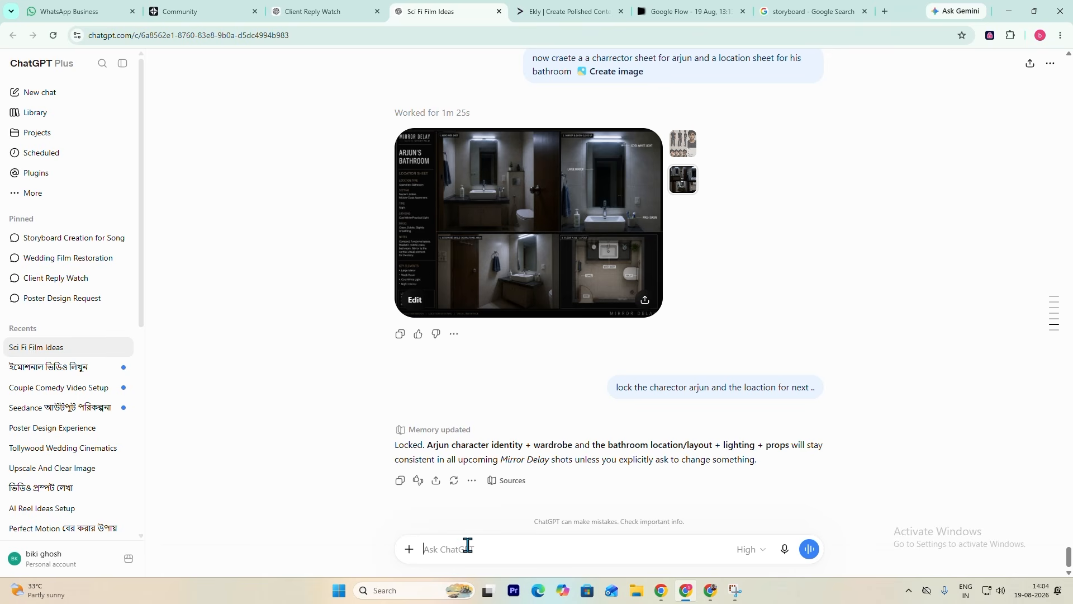
{"action": "left_click", "coordinate": [822, 10]}
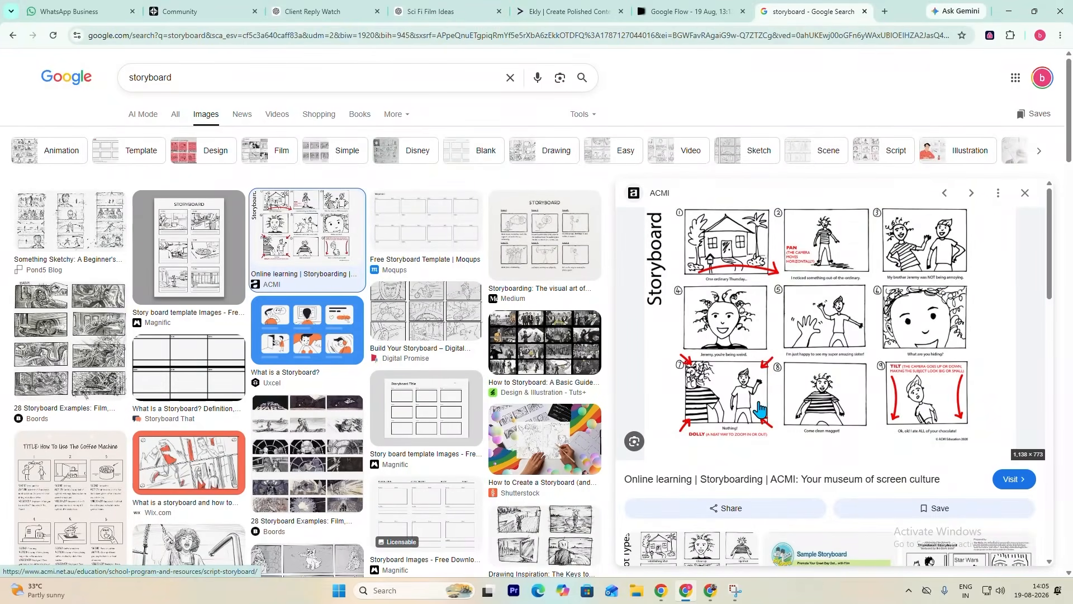
{"action": "left_click", "coordinate": [682, 11]}
{"action": "left_click", "coordinate": [428, 11]}
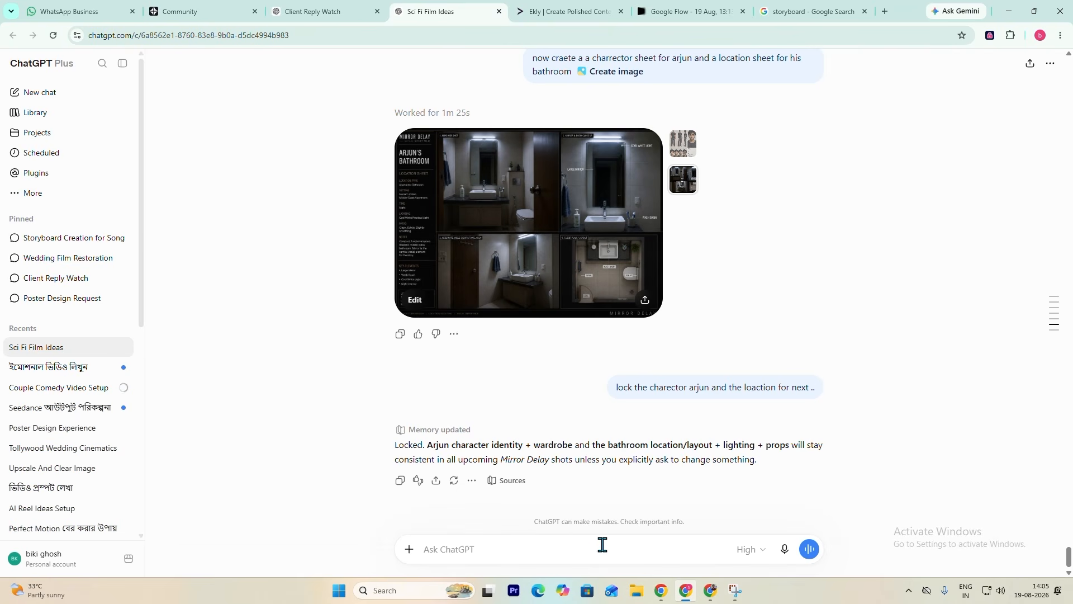
- Begin a new prompt requesting first-frame images for every shot: "abhi har shot k liye frist frame iameg generet karo,"
{"action": "left_click", "coordinate": [554, 543]}
{"action": "type", "text": "abhi h"}
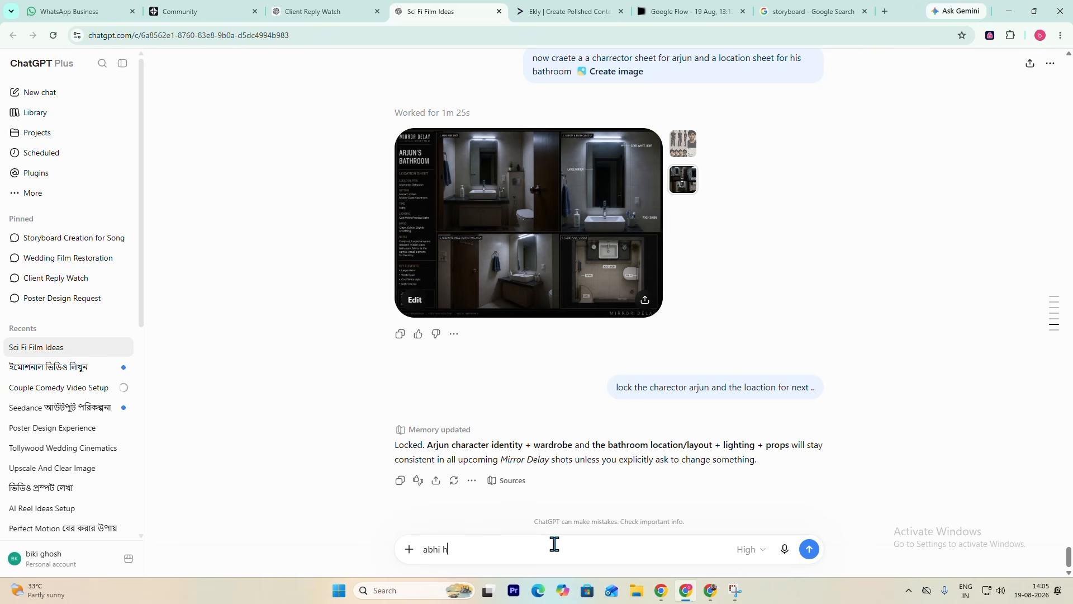
{"action": "type", "text": "ar shot lk liye frist frame iameg gener"}
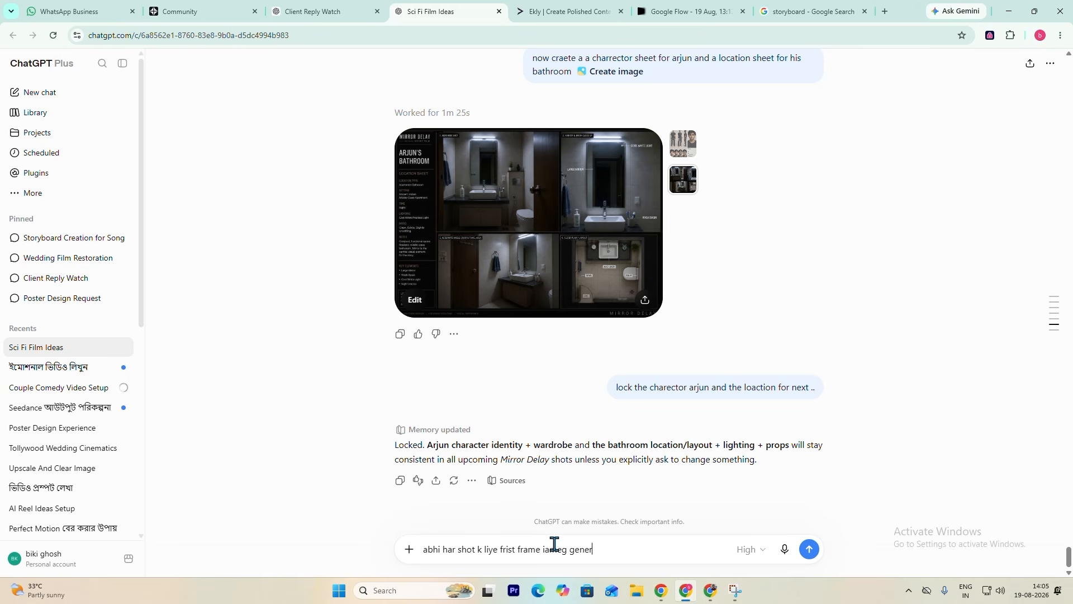
{"action": "type", "text": "et karo,"}
- Add the continuity requirement "har shot me charector and loacvtiona nd continuty bilkul perfcet hon achahiye ,," to the prompt
{"action": "type", "text": "har shot me "}
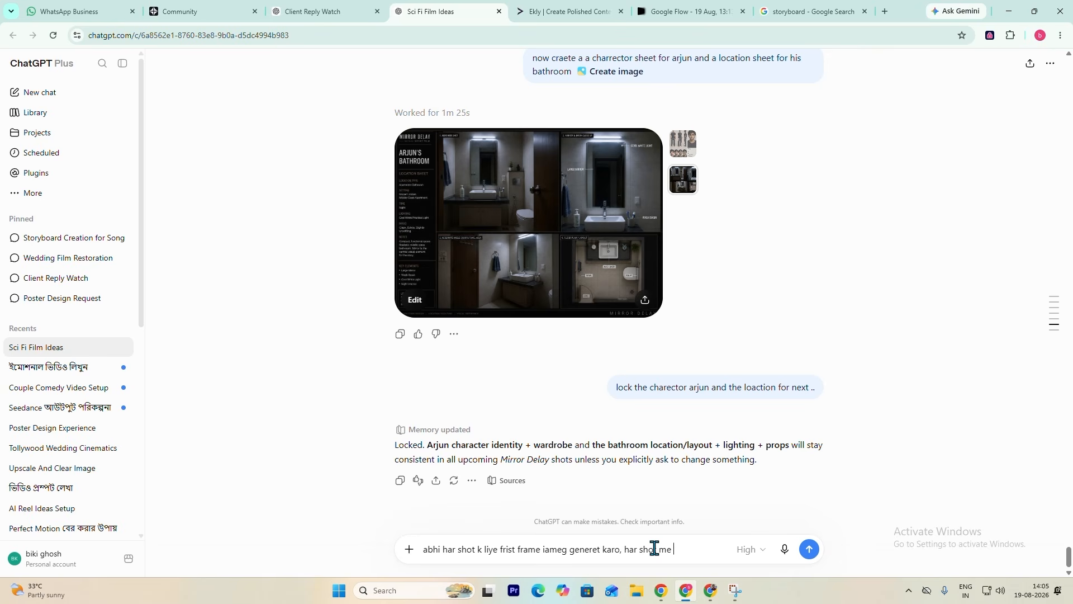
{"action": "type", "text": "charector and lo"}
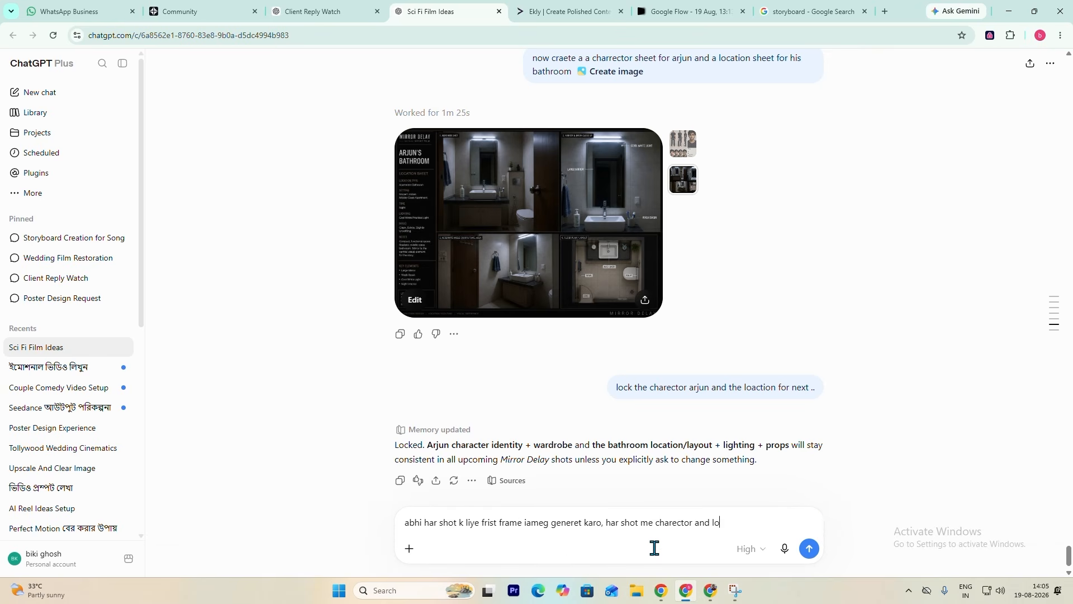
{"action": "type", "text": "acvtiona nd cont"}
{"action": "type", "text": "inuty "}
{"action": "type", "text": "bilku"}
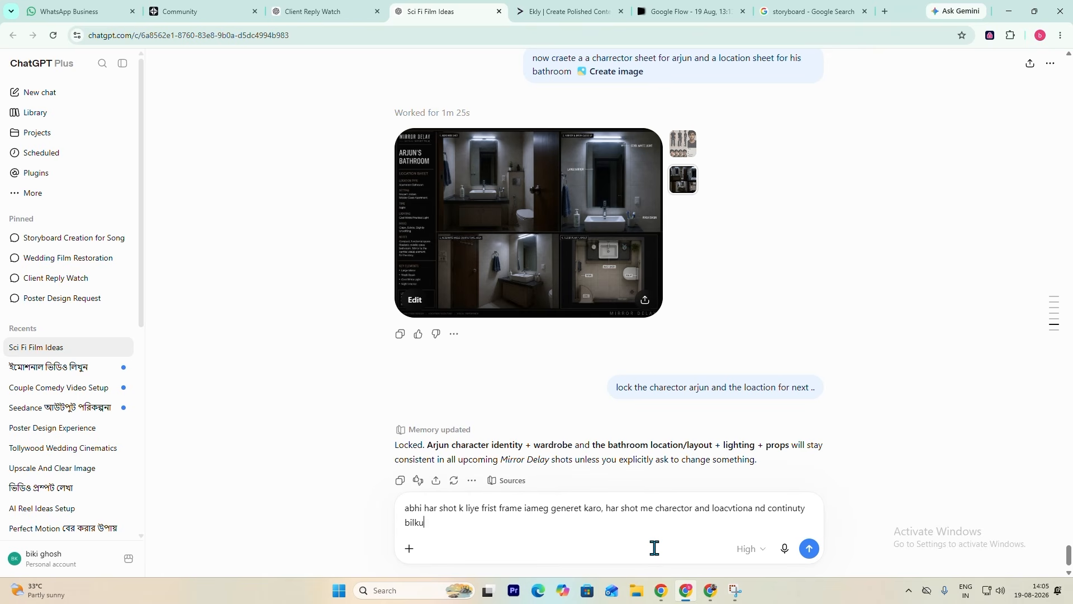
{"action": "type", "text": "l perfcet"}
{"action": "scroll", "coordinate": [655, 492], "scroll_direction": "up", "scroll_amount": 2}
{"action": "scroll", "coordinate": [593, 475], "scroll_direction": "down", "scroll_amount": 3}
{"action": "type", "text": "hon achahiye ,,"}
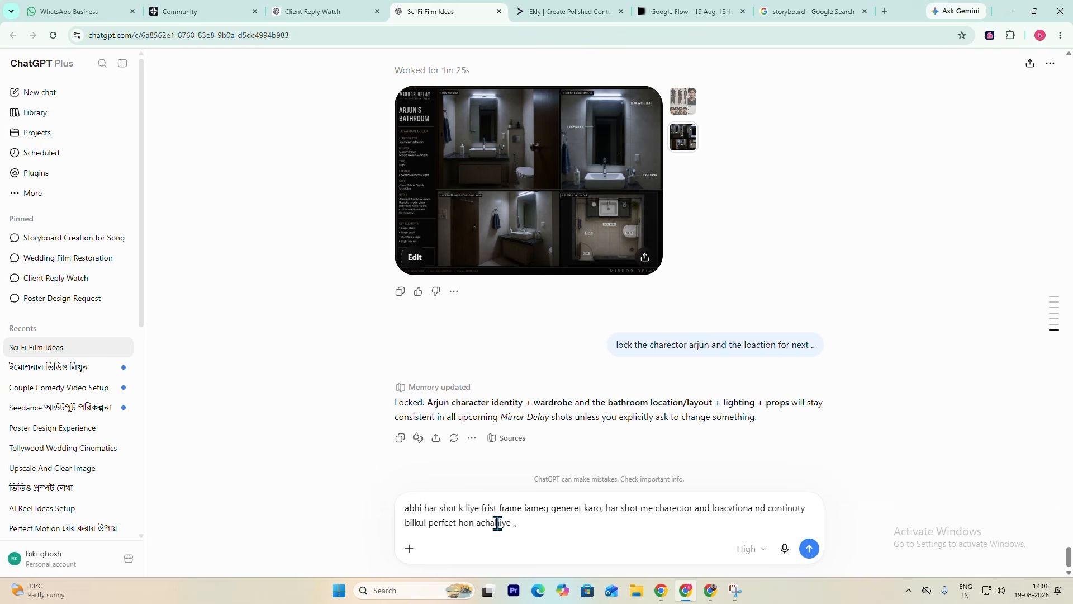
- Add "16:9 ratio me" to the end of the prompt and submit it
{"action": "type", "text": "16:9 ratio me"}
{"action": "key", "text": "Return"}
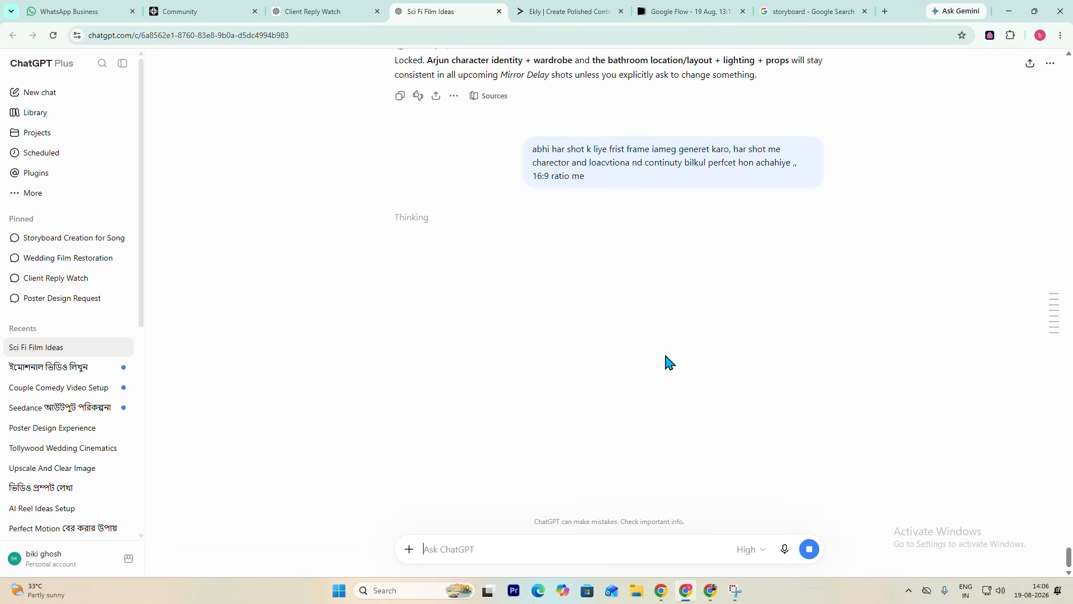
- Review the locked character and location reply and the bathroom location sheet above the first-frame request
{"action": "scroll", "coordinate": [665, 356], "scroll_direction": "up", "scroll_amount": 2}
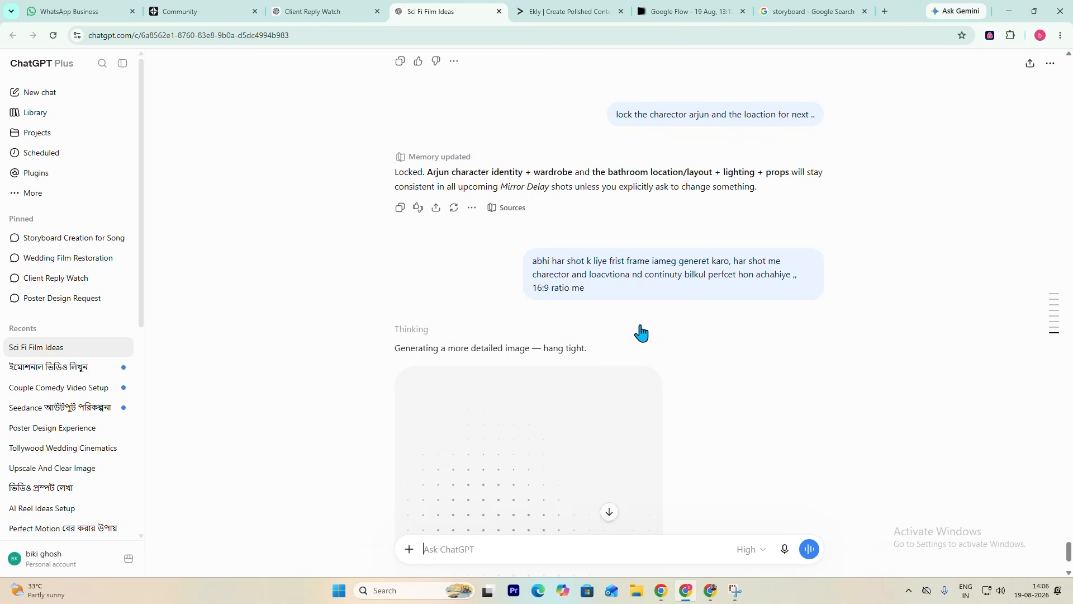
{"action": "scroll", "coordinate": [641, 332], "scroll_direction": "down", "scroll_amount": 2}
{"action": "scroll", "coordinate": [641, 333], "scroll_direction": "down", "scroll_amount": 3}
{"action": "scroll", "coordinate": [641, 333], "scroll_direction": "up", "scroll_amount": 3}
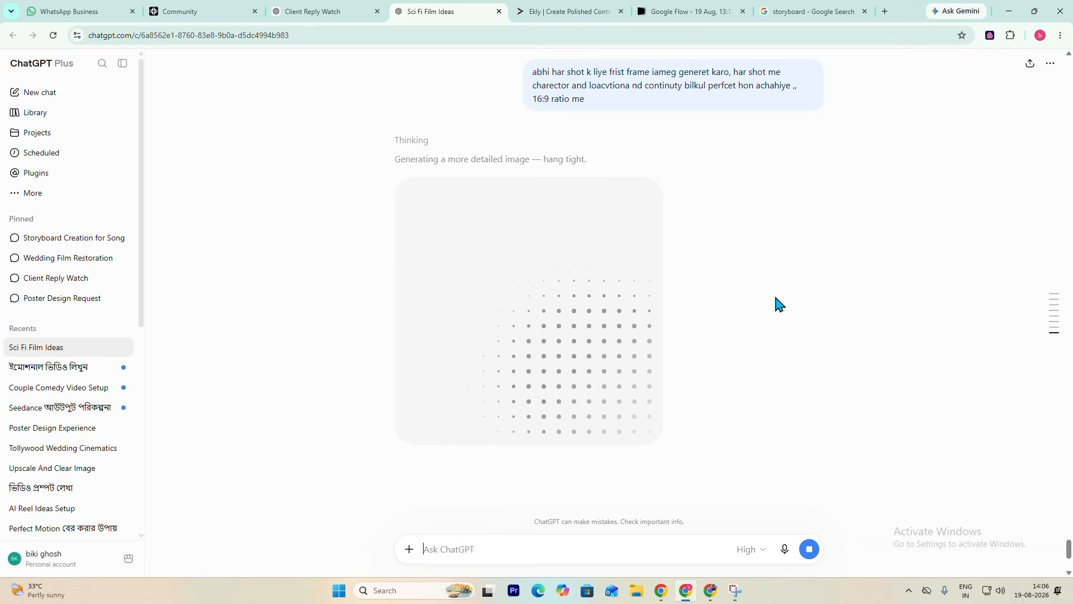
{"action": "scroll", "coordinate": [763, 227], "scroll_direction": "up", "scroll_amount": 5}
{"action": "scroll", "coordinate": [763, 227], "scroll_direction": "up", "scroll_amount": 2}
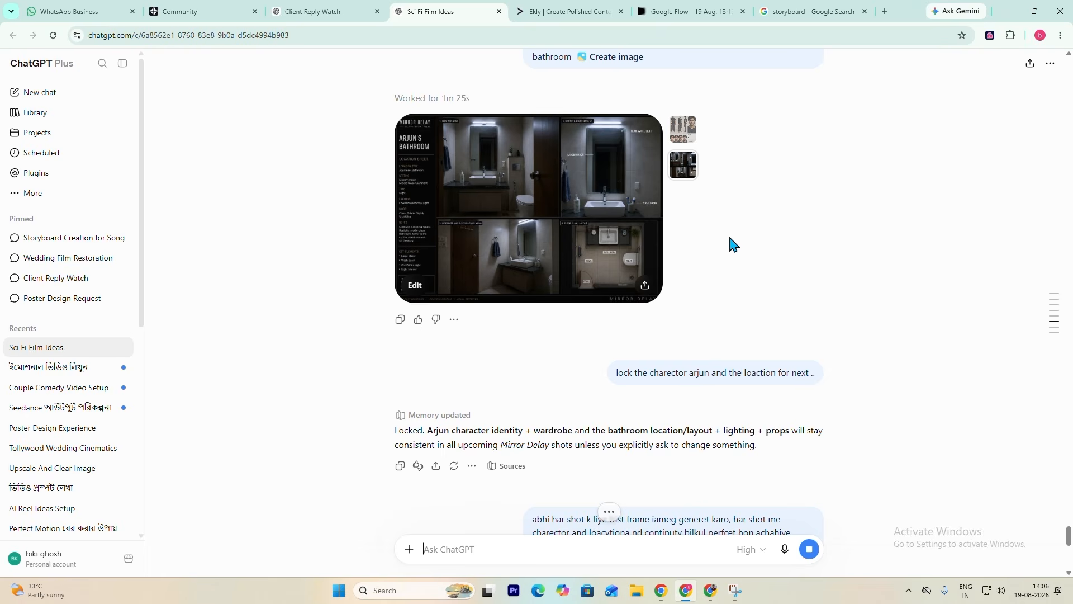
{"action": "scroll", "coordinate": [726, 247], "scroll_direction": "down", "scroll_amount": 5}
{"action": "scroll", "coordinate": [724, 249], "scroll_direction": "down", "scroll_amount": 2}
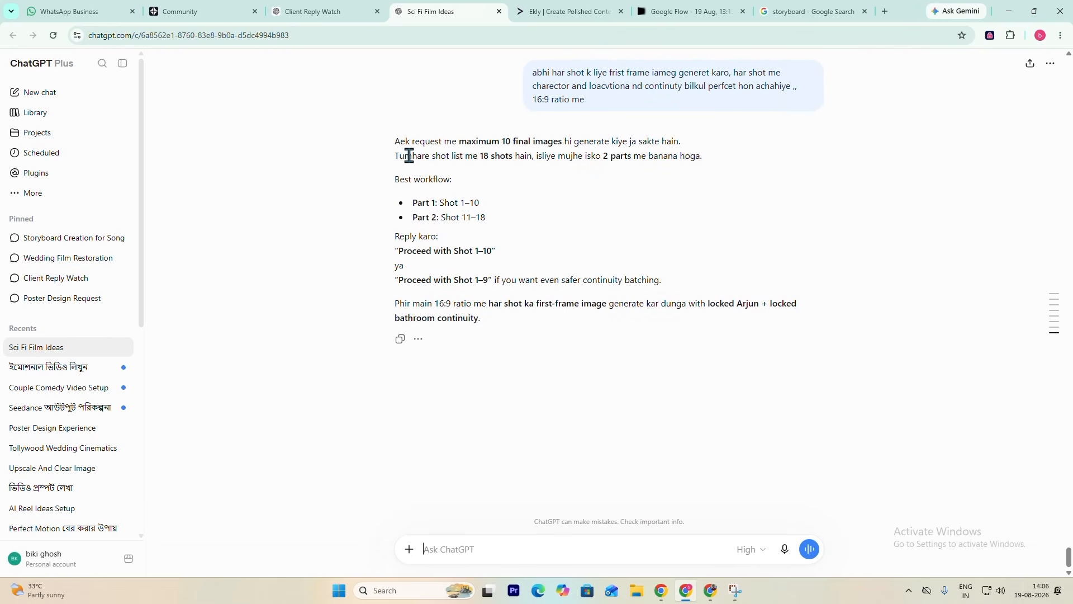
- Check the proposed two-part shot split and reply with "part 1 banalo" to request the Part 1 images
{"action": "left_click_drag", "start_coordinate": [481, 161], "coordinate": [527, 159]}
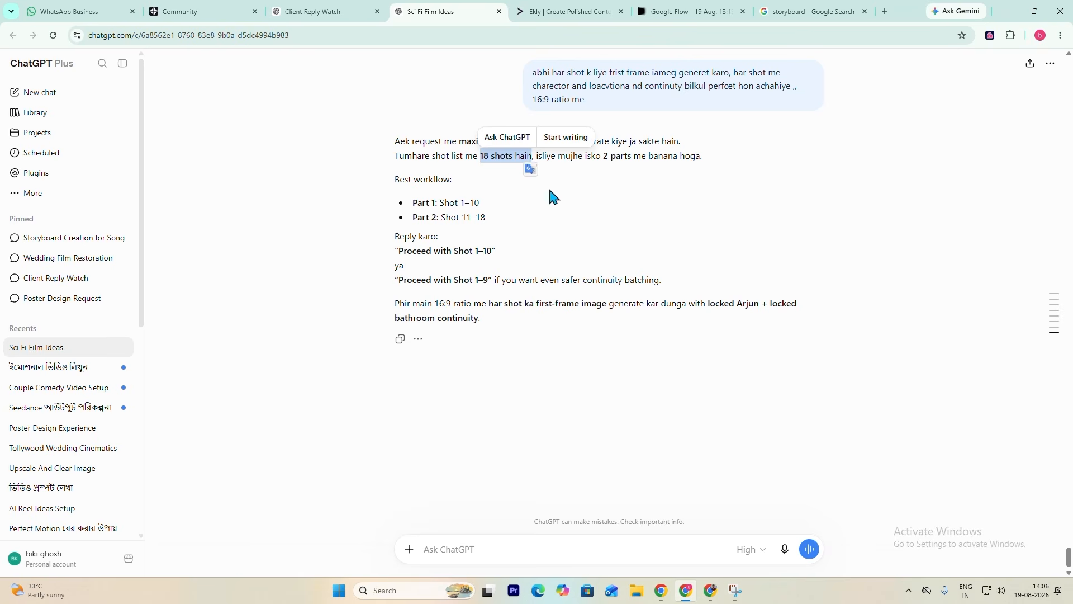
{"action": "left_click", "coordinate": [607, 169]}
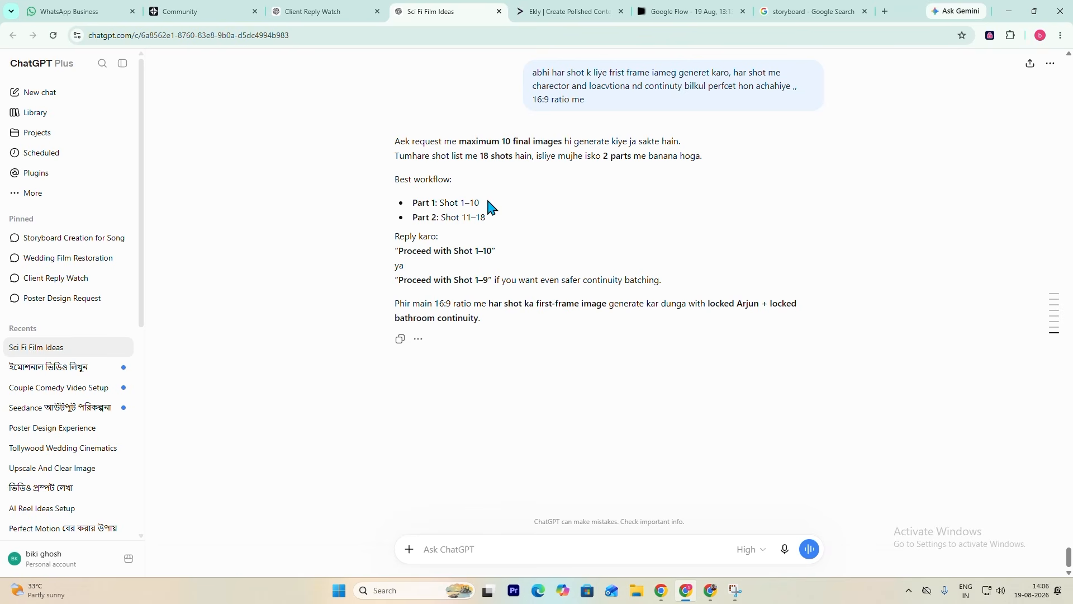
{"action": "left_click_drag", "start_coordinate": [468, 218], "coordinate": [502, 222]}
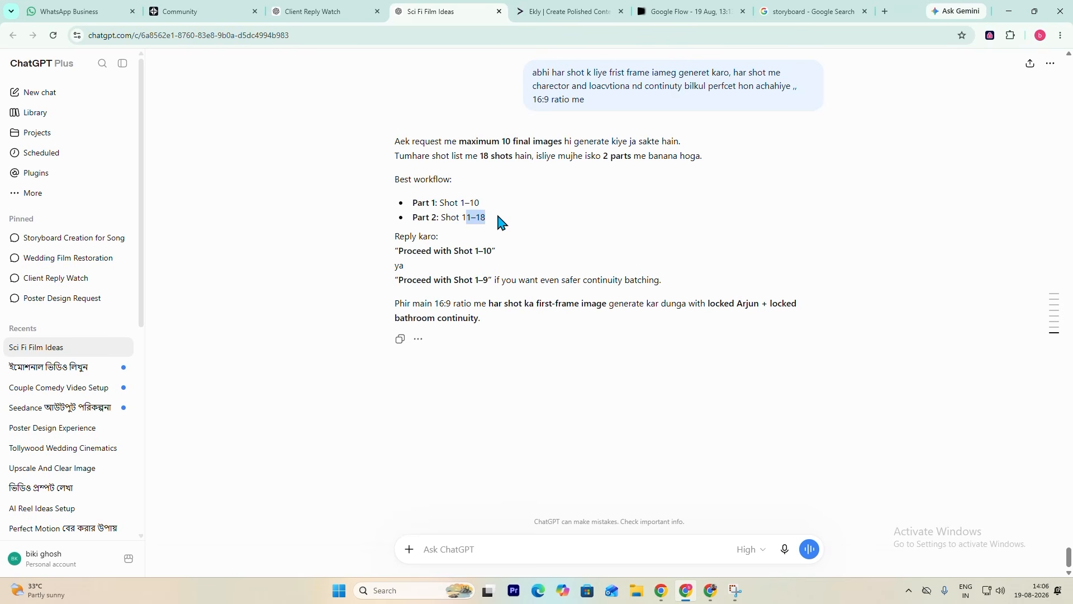
{"action": "left_click", "coordinate": [455, 543]}
{"action": "type", "text": "part 1 banalo"}
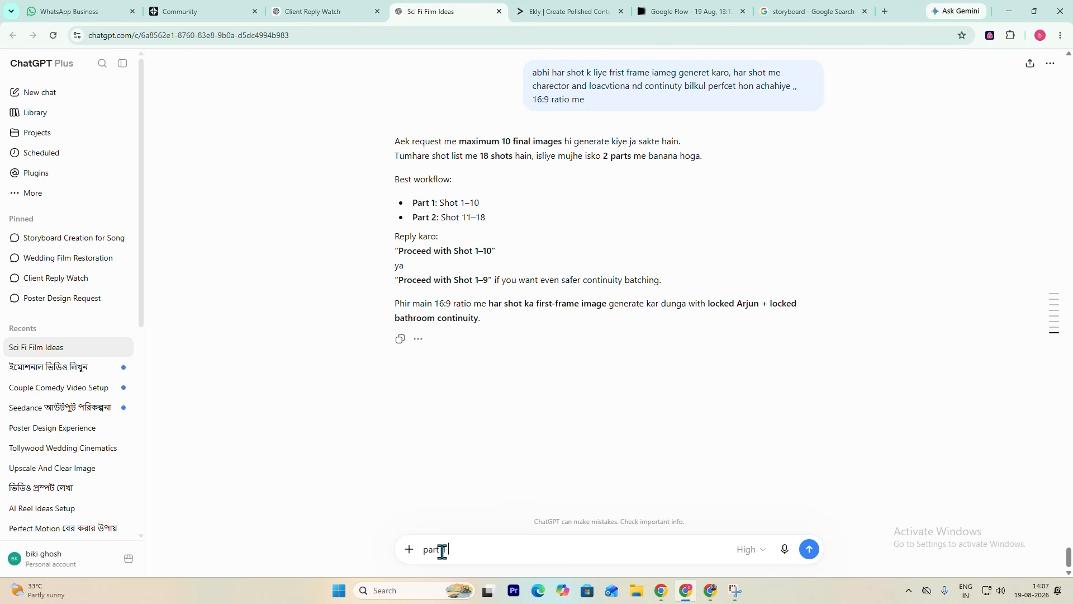
{"action": "key", "text": "Return"}
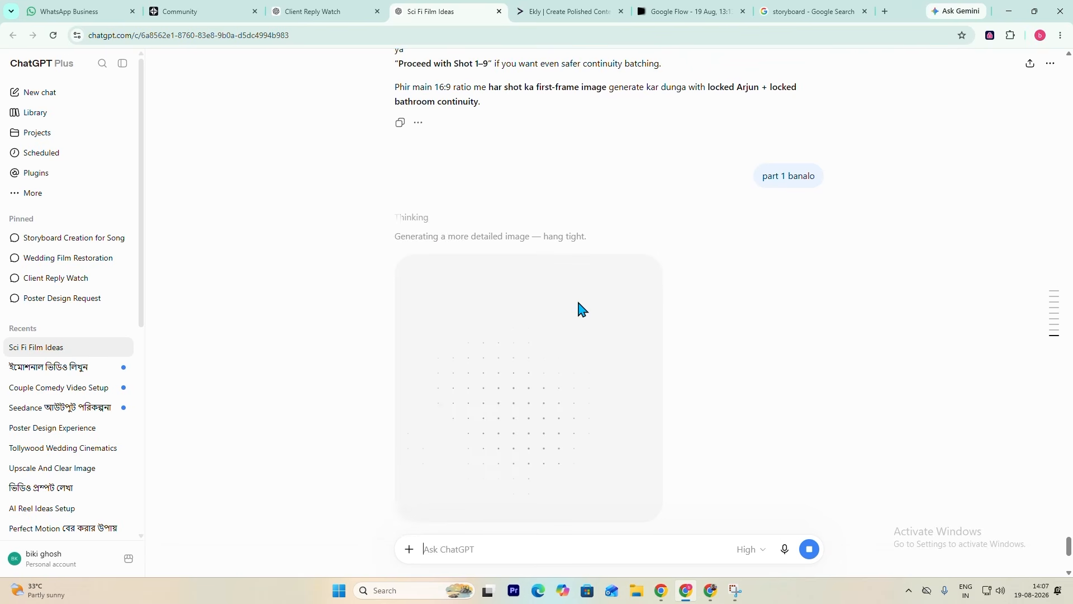
- Reread the two-part plan, view the first Part 1 frame preview at full size, and return to the chat
{"action": "scroll", "coordinate": [581, 309], "scroll_direction": "up", "scroll_amount": 4}
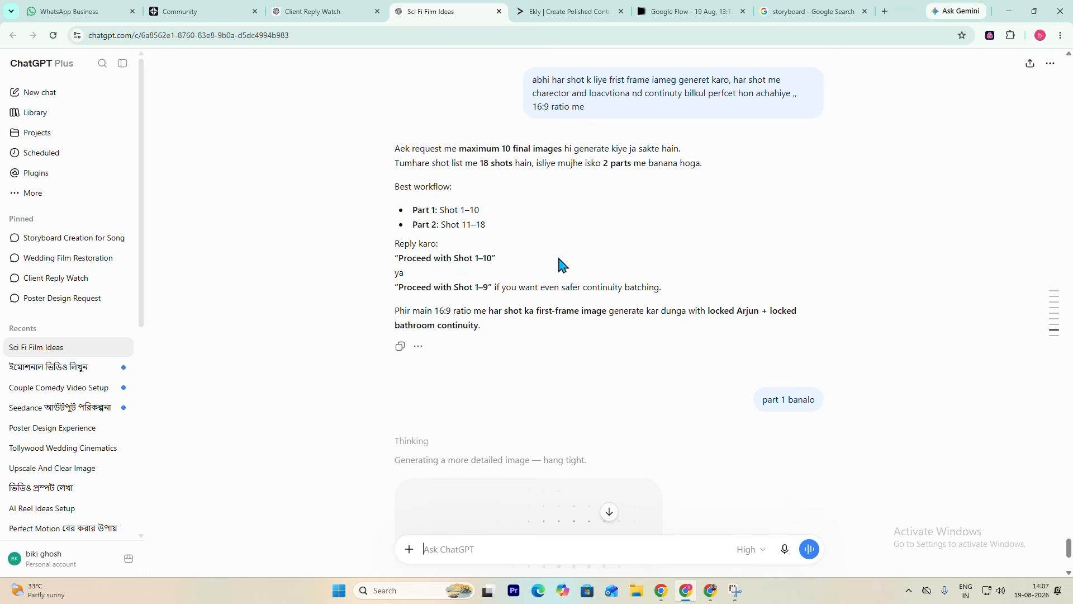
{"action": "scroll", "coordinate": [570, 260], "scroll_direction": "down", "scroll_amount": 6}
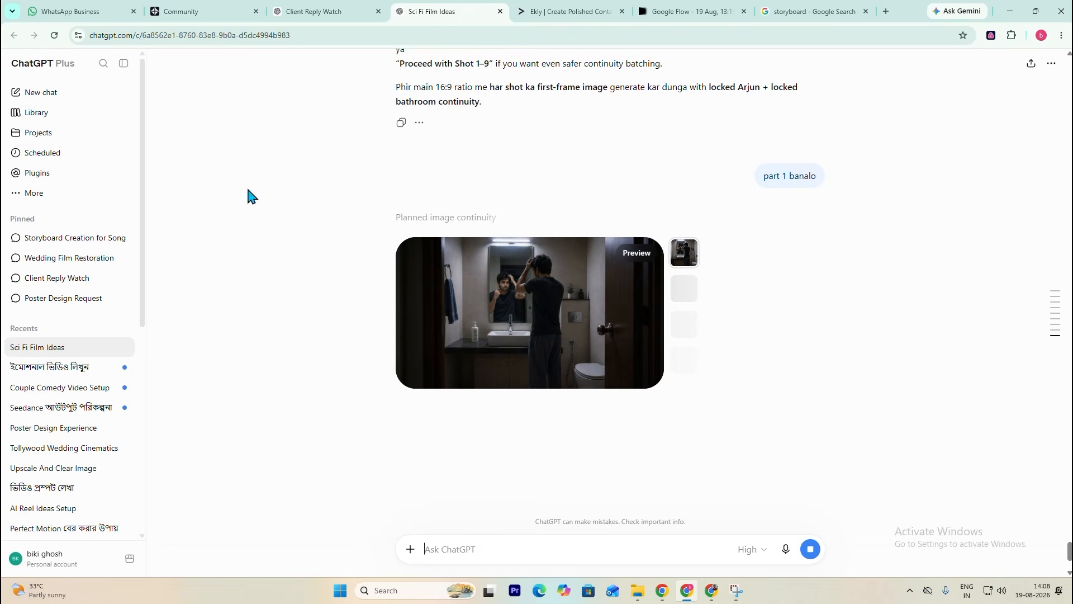
{"action": "scroll", "coordinate": [575, 204], "scroll_direction": "down", "scroll_amount": 2}
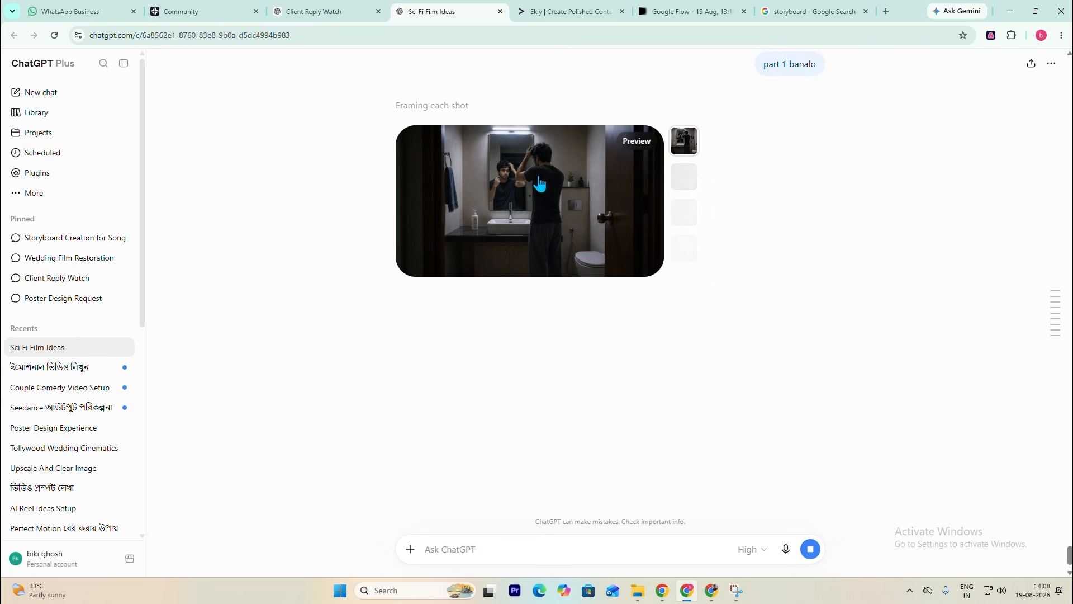
{"action": "left_click", "coordinate": [607, 195]}
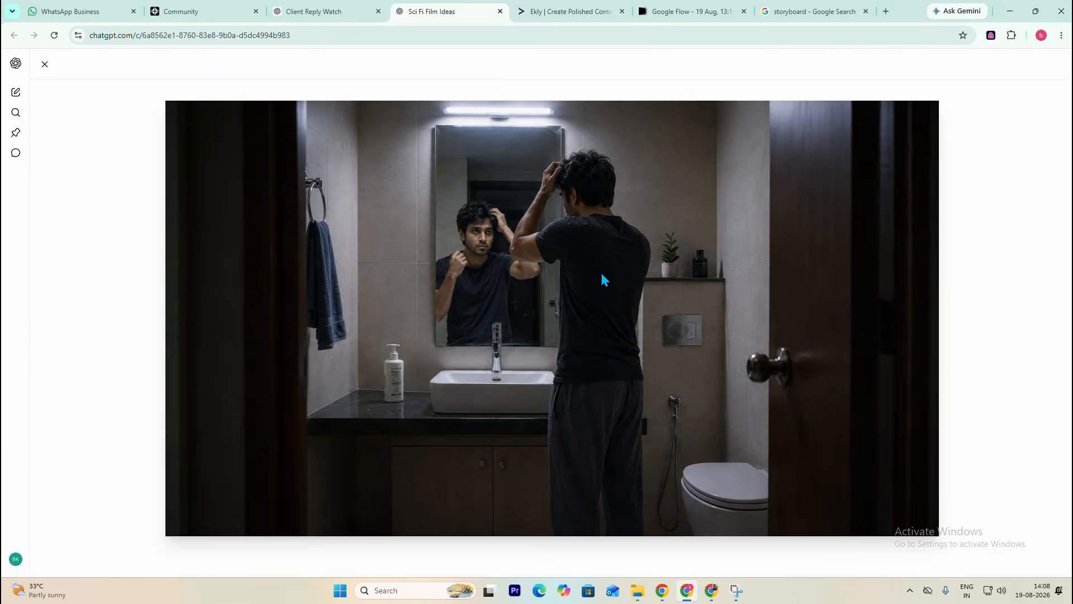
{"action": "key", "text": "Escape"}
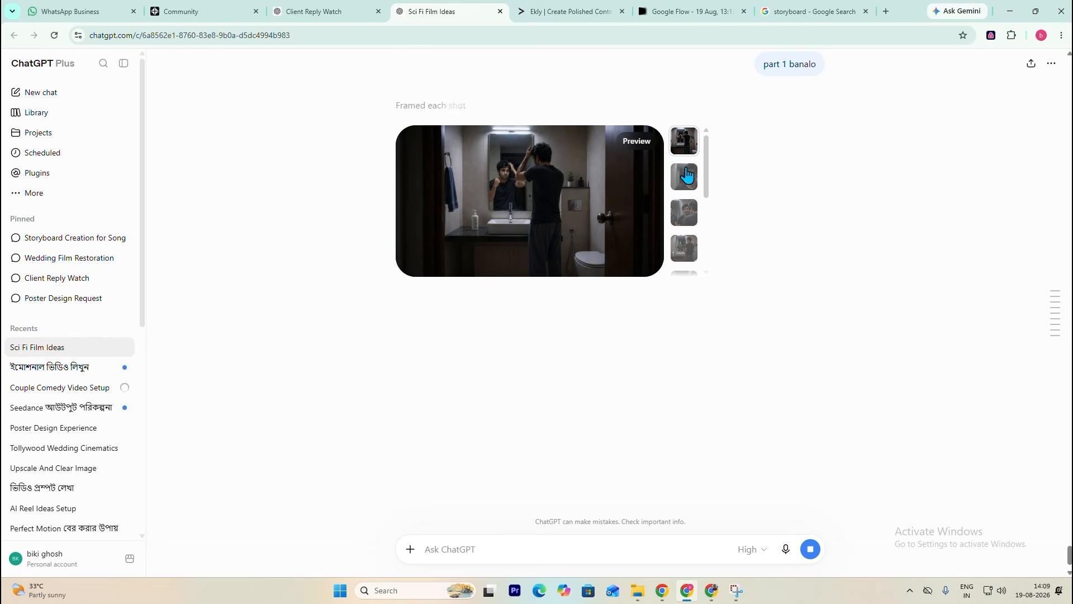
- Browse the preview thumbnails of the Part 1 frames to check Arjun and the bathroom in each shot
{"action": "left_click", "coordinate": [687, 178]}
{"action": "left_click", "coordinate": [686, 216]}
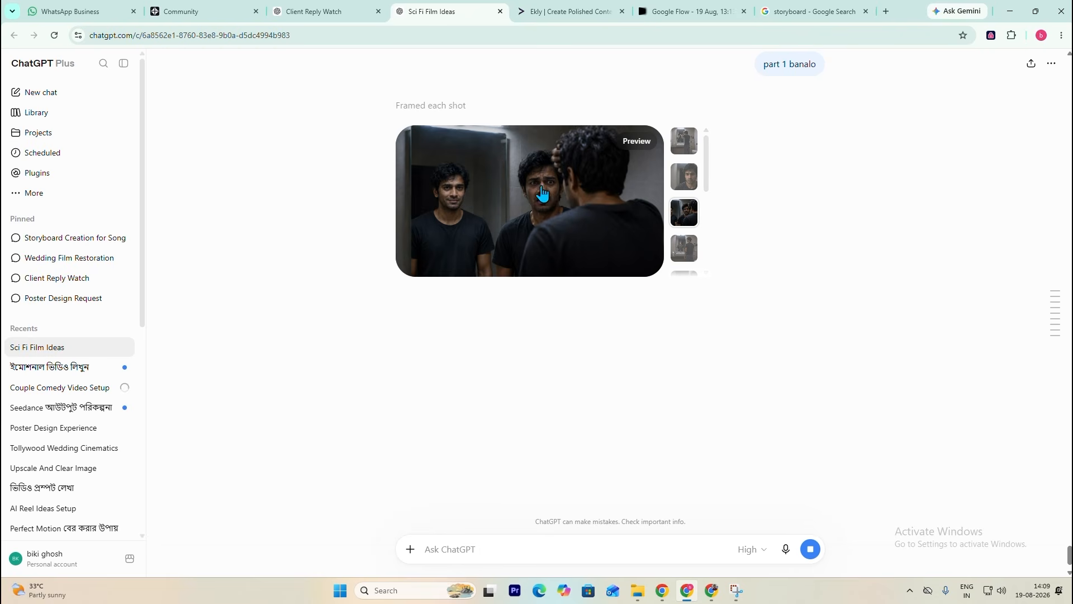
{"action": "left_click_drag", "start_coordinate": [706, 189], "coordinate": [706, 206]}
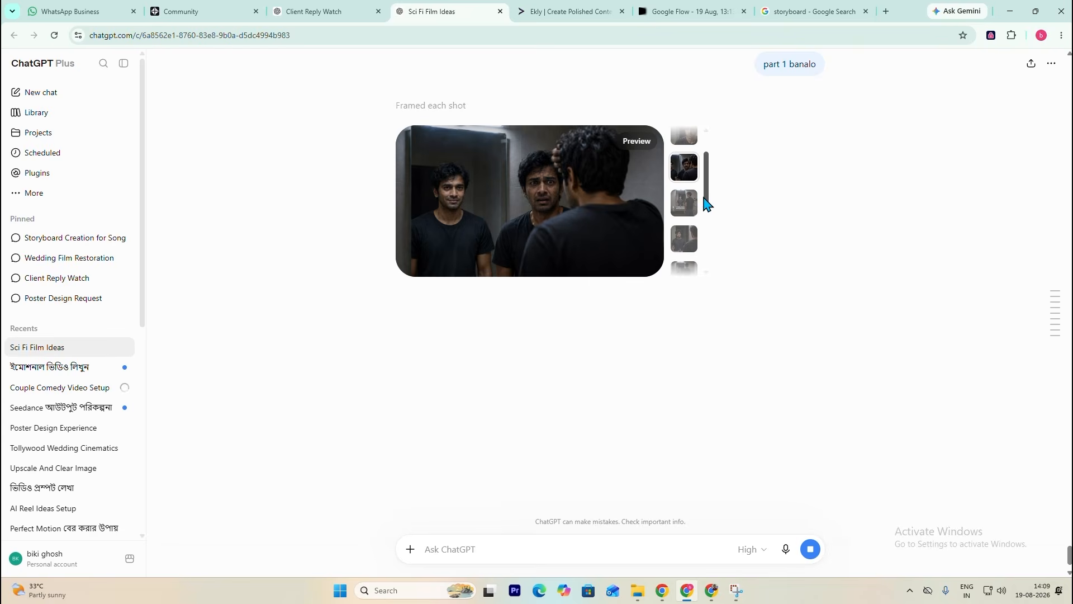
{"action": "left_click", "coordinate": [685, 203]}
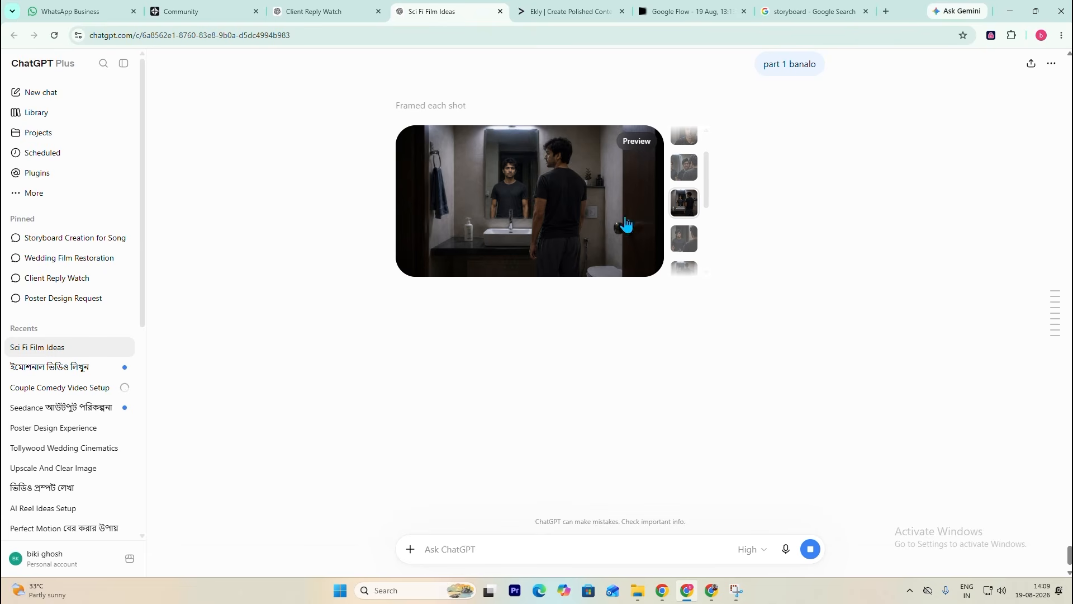
{"action": "scroll", "coordinate": [707, 204], "scroll_direction": "down", "scroll_amount": 1}
{"action": "left_click", "coordinate": [683, 209]}
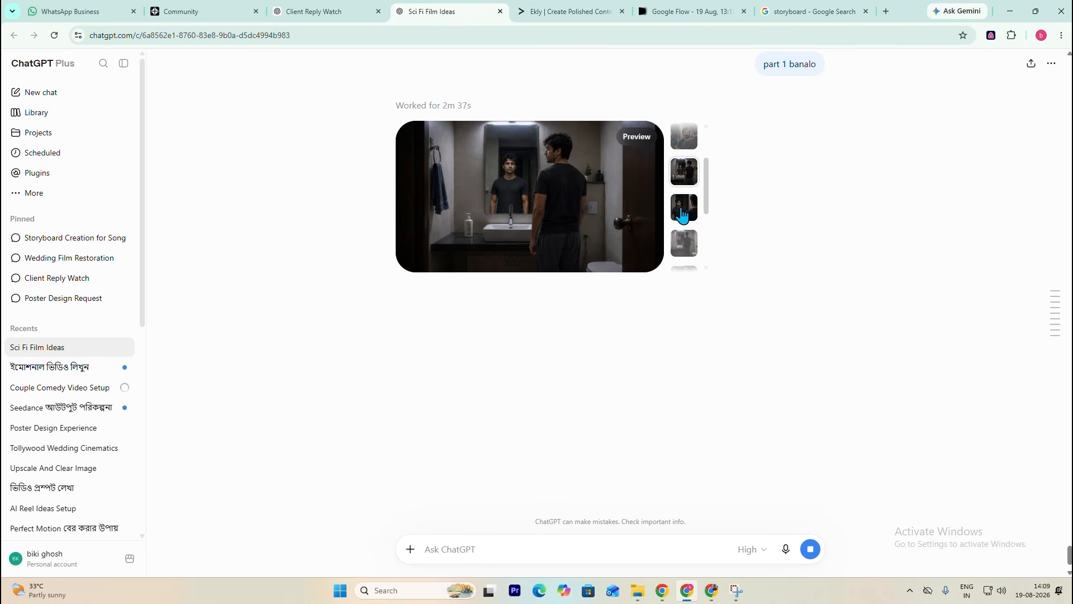
{"action": "left_click_drag", "start_coordinate": [707, 206], "coordinate": [706, 215]}
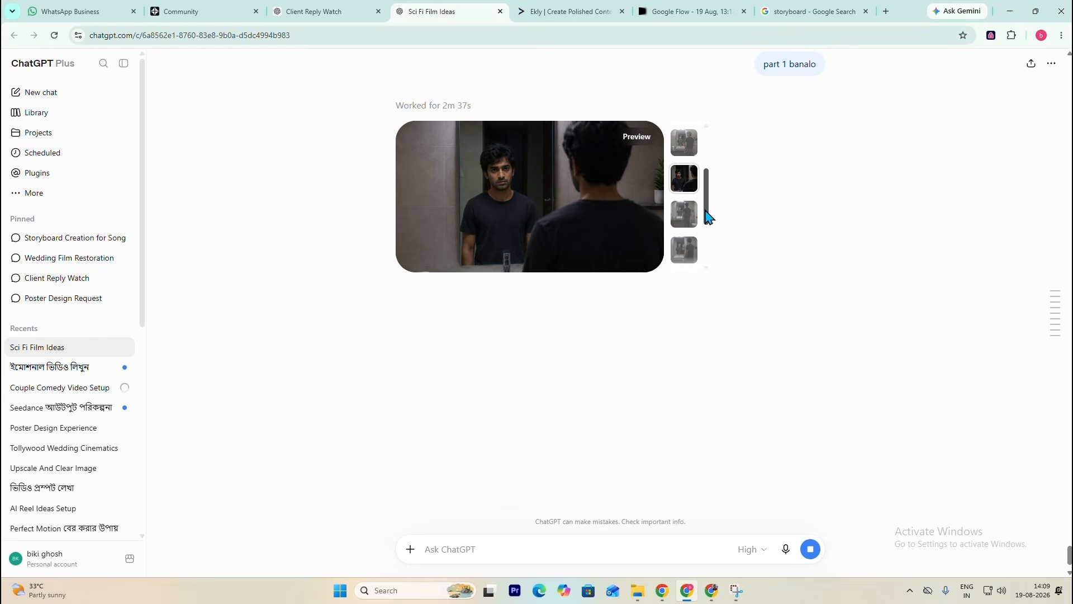
{"action": "left_click", "coordinate": [686, 216]}
{"action": "left_click", "coordinate": [693, 258]}
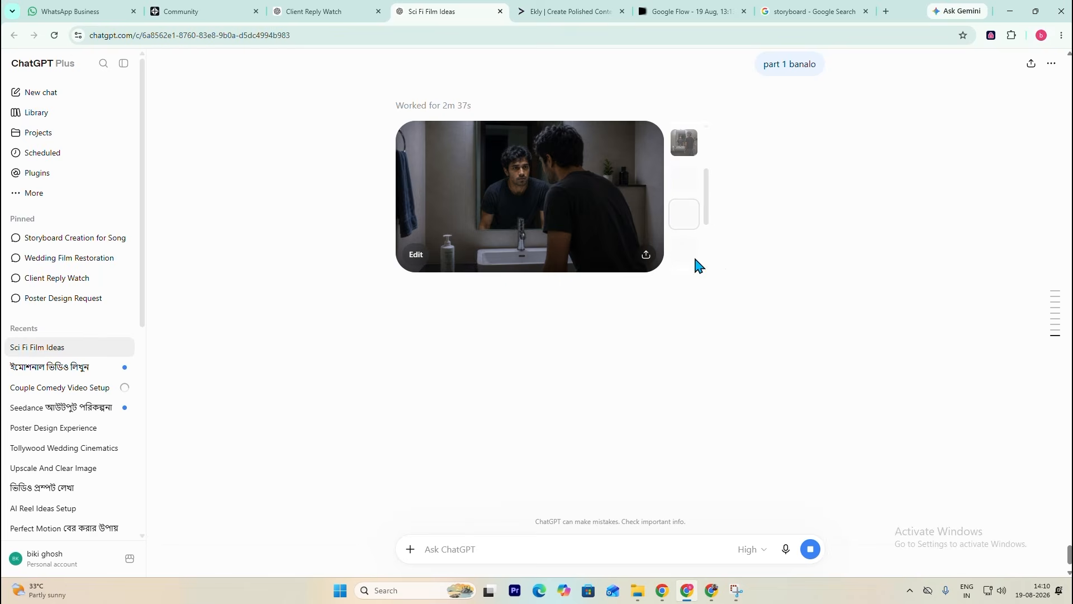
{"action": "left_click_drag", "start_coordinate": [707, 201], "coordinate": [695, 243]}
{"action": "left_click", "coordinate": [686, 223]}
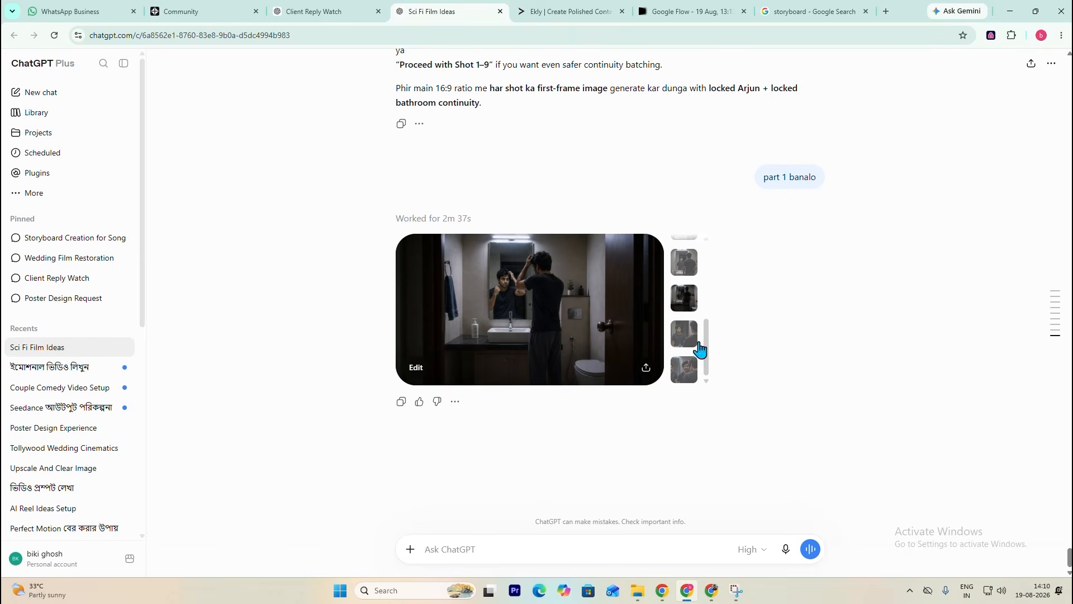
- Go back to the start of the finished Part 1 set and compare its first four frames for continuity
{"action": "left_click_drag", "start_coordinate": [711, 358], "coordinate": [707, 277]}
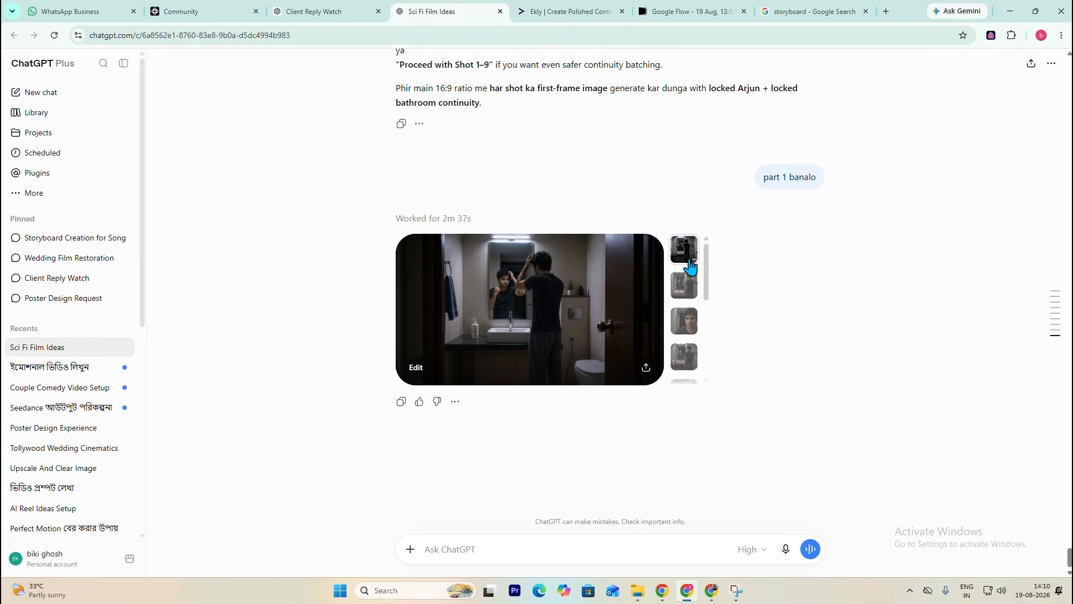
{"action": "left_click", "coordinate": [685, 286]}
{"action": "left_click", "coordinate": [685, 321]}
{"action": "left_click", "coordinate": [685, 356]}
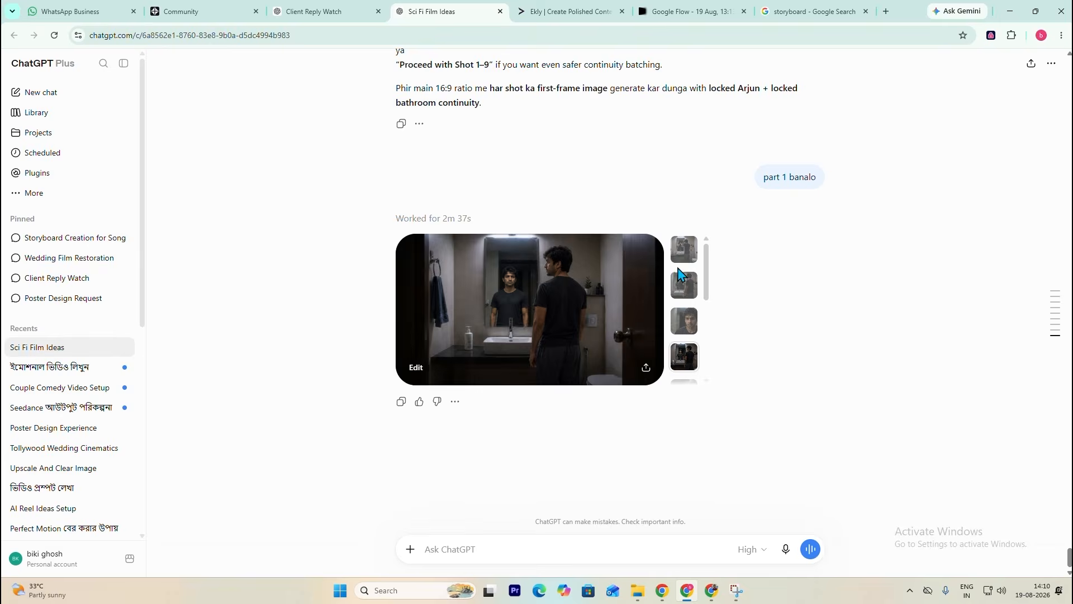
{"action": "left_click", "coordinate": [680, 252]}
{"action": "left_click", "coordinate": [685, 285]}
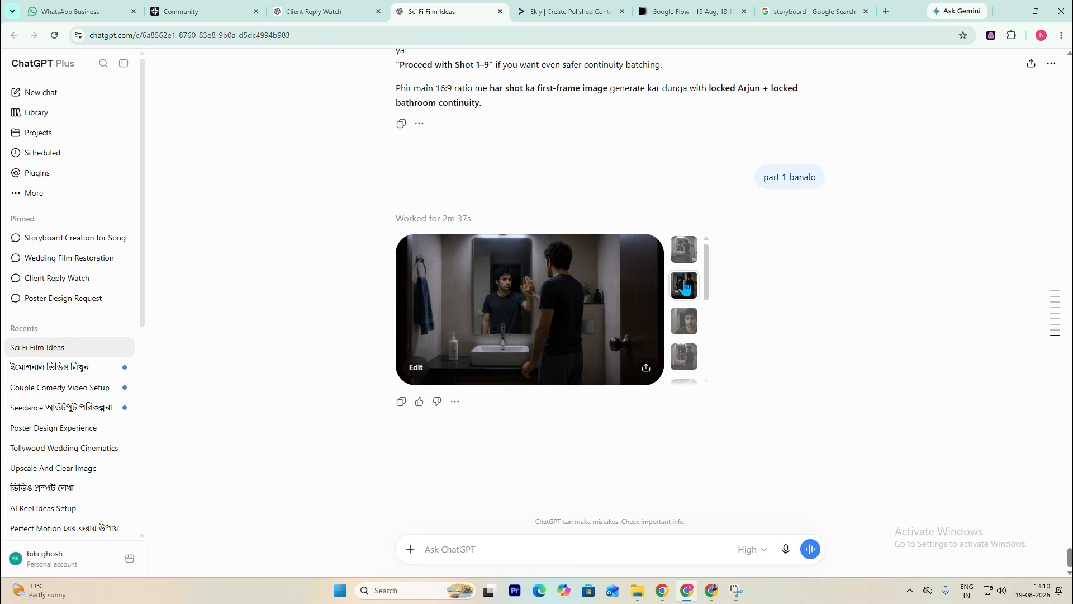
{"action": "left_click", "coordinate": [684, 321]}
{"action": "left_click", "coordinate": [685, 357]}
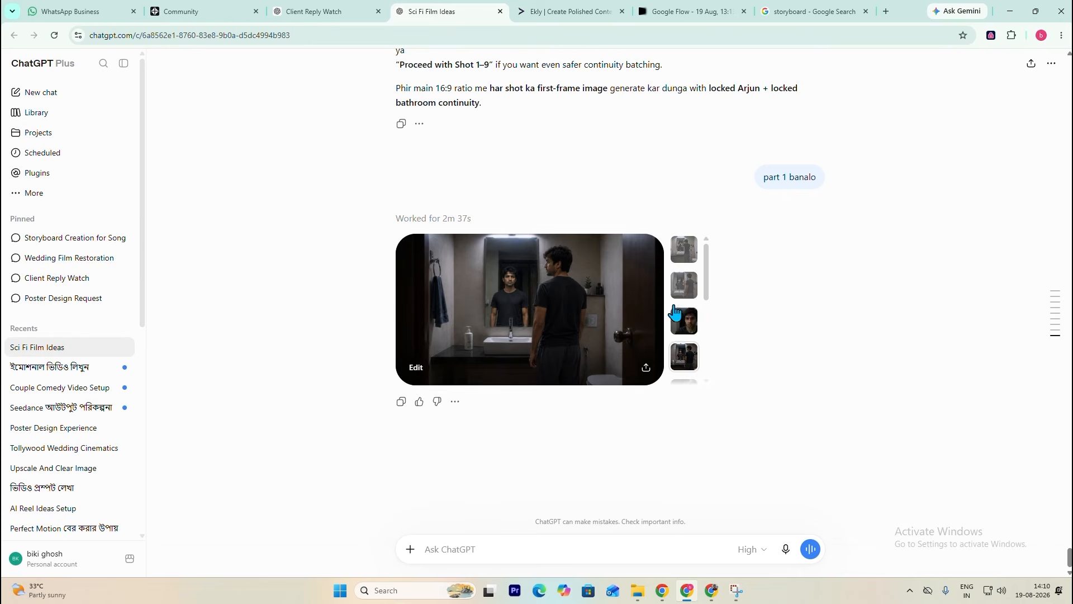
- Inspect the remaining Part 1 frames, from the face-touching mirror shot to the last image in the set
{"action": "scroll", "coordinate": [686, 330], "scroll_direction": "down", "scroll_amount": 2}
{"action": "left_click", "coordinate": [691, 286]}
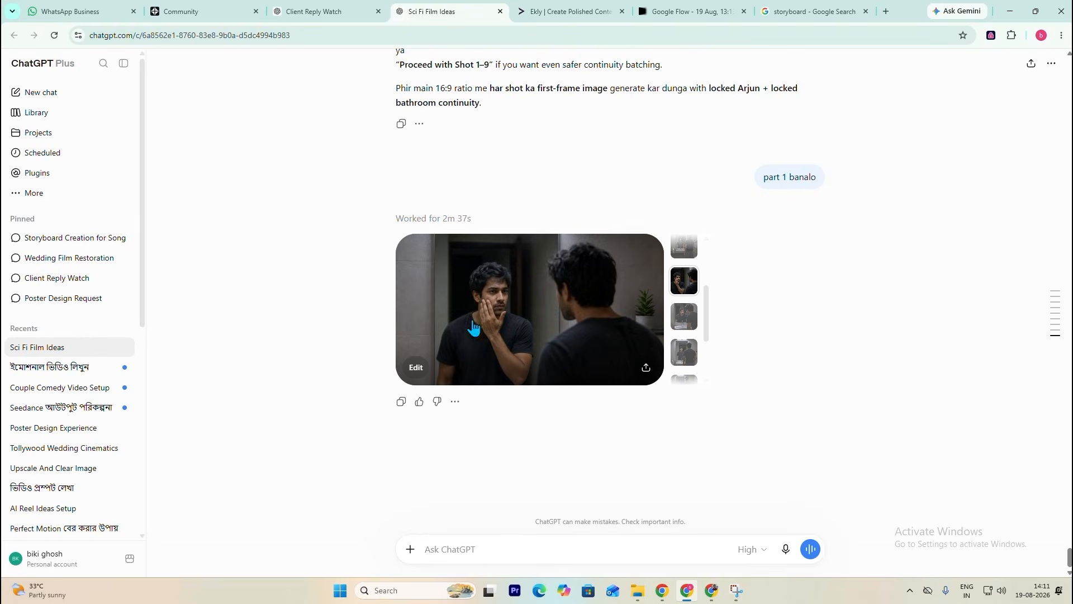
{"action": "left_click", "coordinate": [671, 323]}
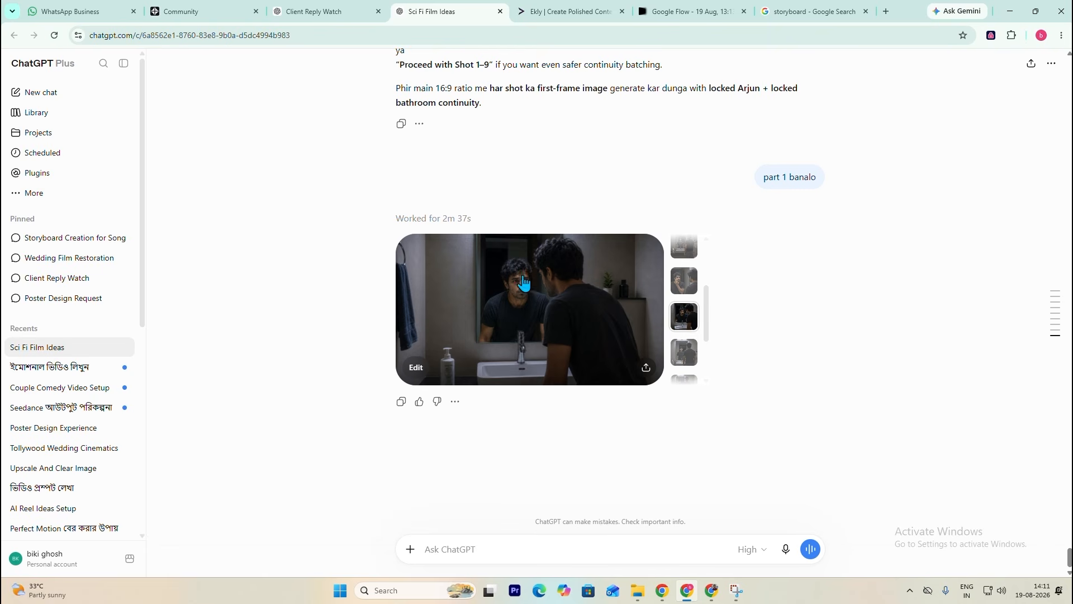
{"action": "left_click", "coordinate": [685, 353]}
{"action": "left_click_drag", "start_coordinate": [705, 329], "coordinate": [708, 359]}
{"action": "left_click", "coordinate": [693, 345]}
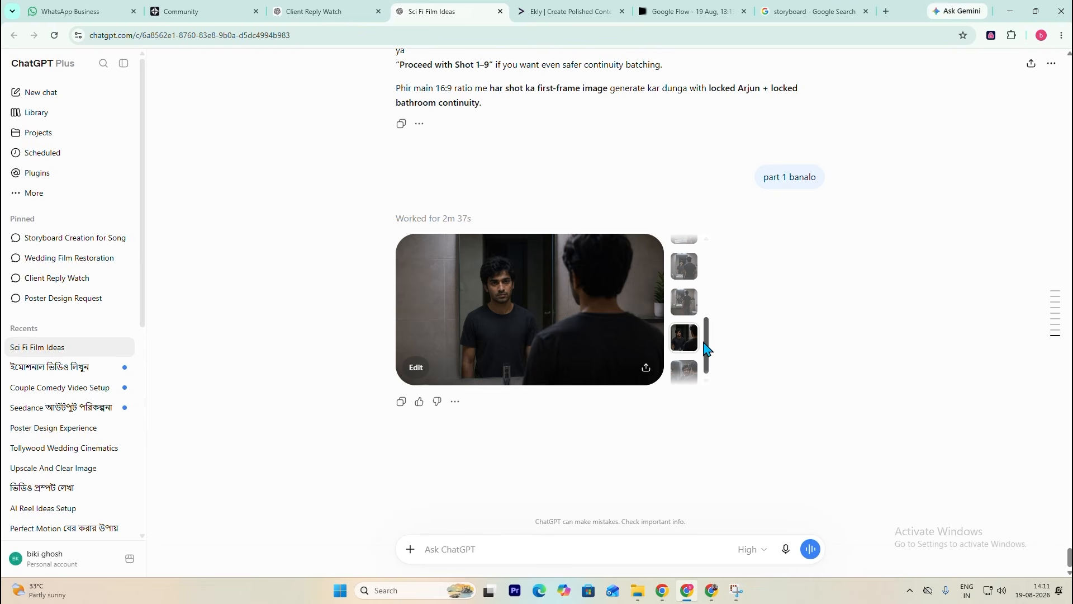
{"action": "left_click_drag", "start_coordinate": [706, 347], "coordinate": [705, 364]}
{"action": "left_click", "coordinate": [686, 369]}
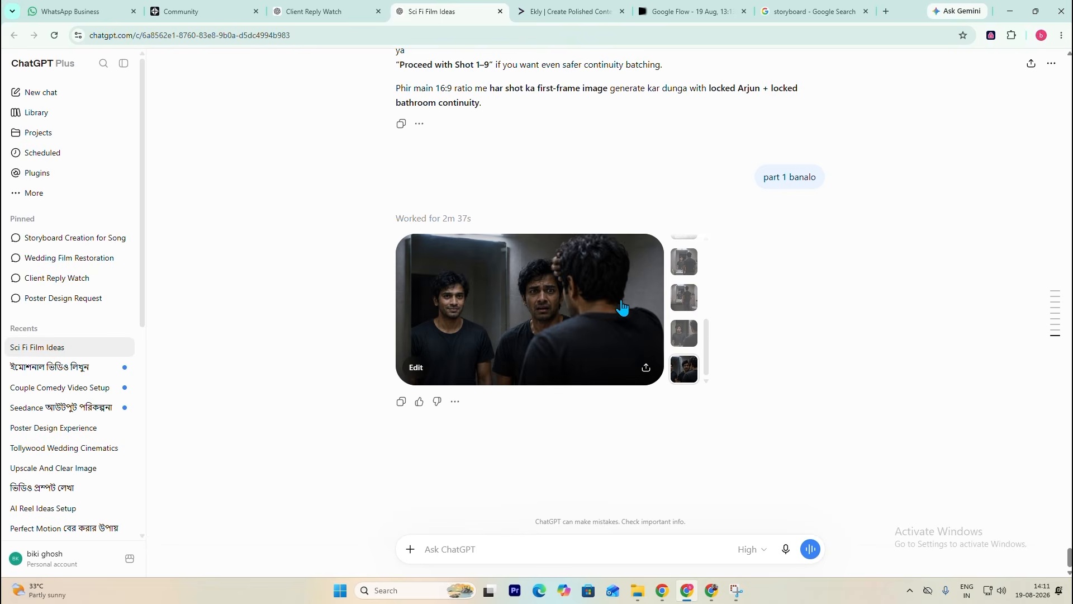
- Open the last Part 1 frame, mask the extra frightened Arjun between the mirror and the foreground figure, and submit the removal
{"action": "left_click", "coordinate": [549, 309]}
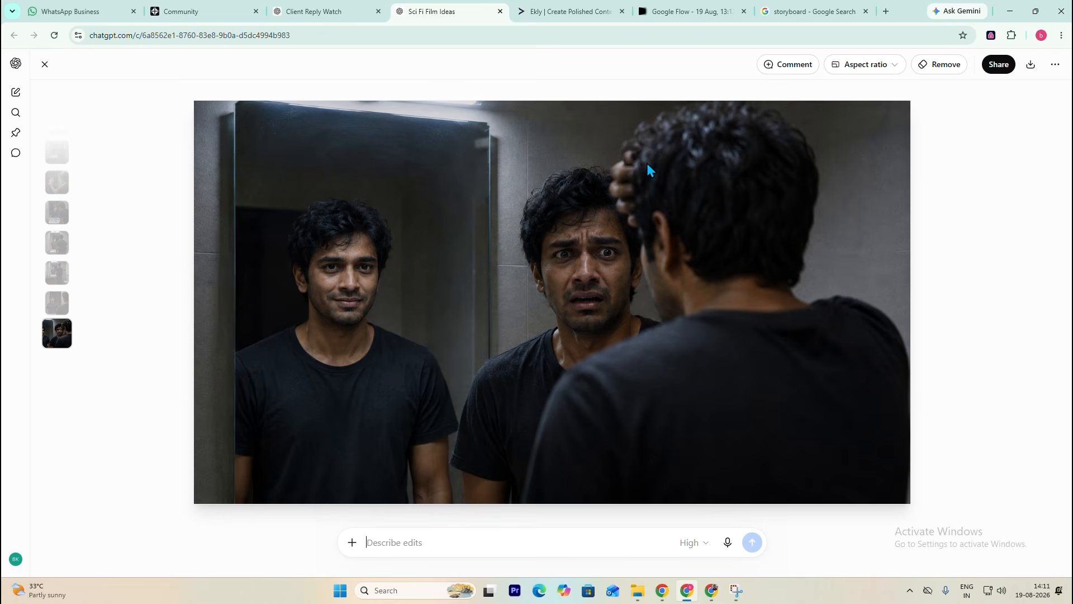
{"action": "left_click", "coordinate": [952, 65]}
{"action": "mouse_move", "coordinate": [555, 222]}
{"action": "left_mouse_down"}
{"action": "mouse_move", "coordinate": [587, 280]}
{"action": "mouse_move", "coordinate": [573, 196]}
{"action": "mouse_move", "coordinate": [626, 330]}
{"action": "mouse_move", "coordinate": [643, 338]}
{"action": "mouse_move", "coordinate": [492, 413]}
{"action": "mouse_move", "coordinate": [464, 503]}
{"action": "mouse_move", "coordinate": [510, 480]}
{"action": "mouse_move", "coordinate": [550, 381]}
{"action": "mouse_move", "coordinate": [514, 198]}
{"action": "left_mouse_up"}
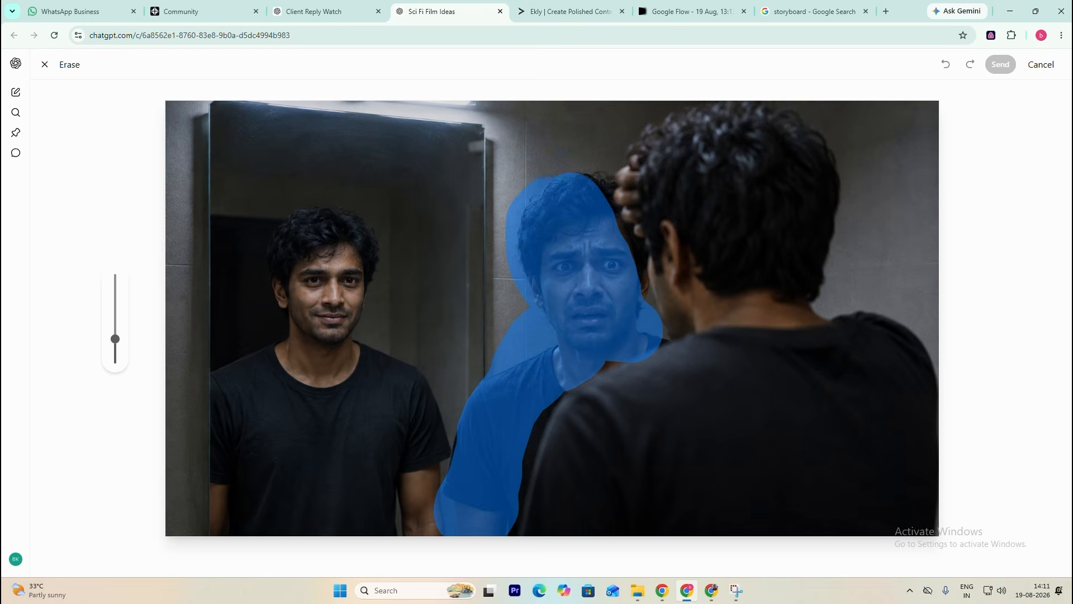
{"action": "mouse_move", "coordinate": [607, 276]}
{"action": "left_mouse_down"}
{"action": "mouse_move", "coordinate": [626, 319]}
{"action": "mouse_move", "coordinate": [613, 330]}
{"action": "left_mouse_up"}
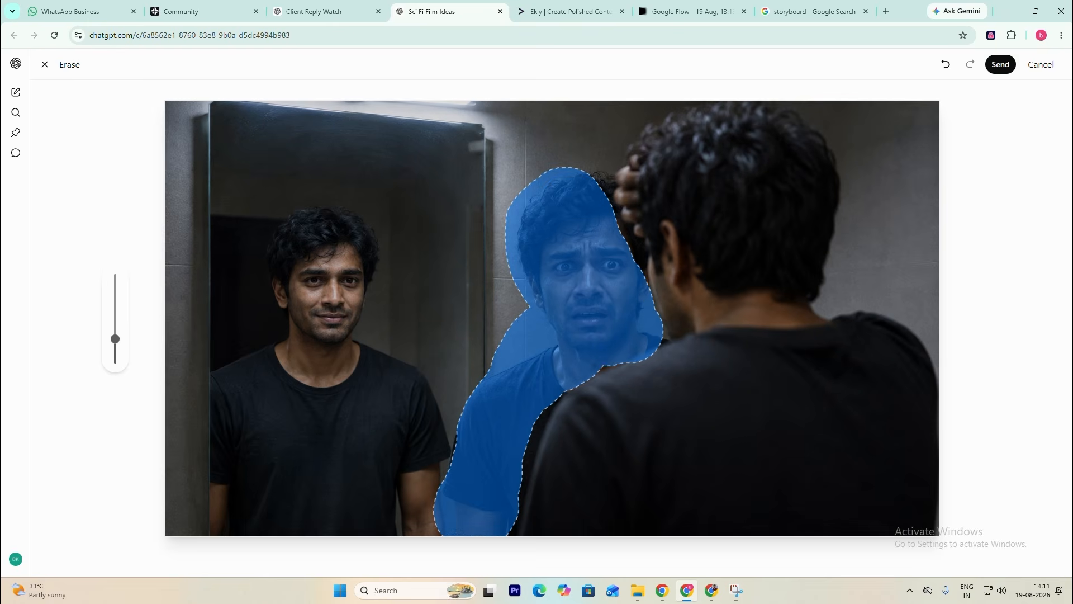
{"action": "left_click", "coordinate": [1000, 65]}
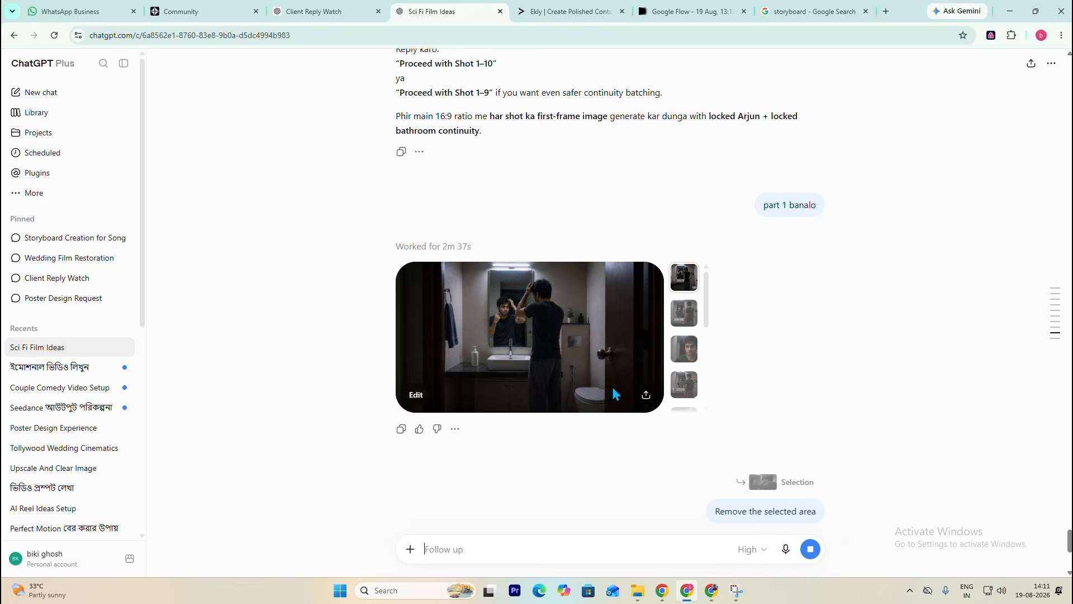
- Review the Part 1 frames again one by one, checking character and bathroom continuity across the shots
{"action": "left_click", "coordinate": [687, 316]}
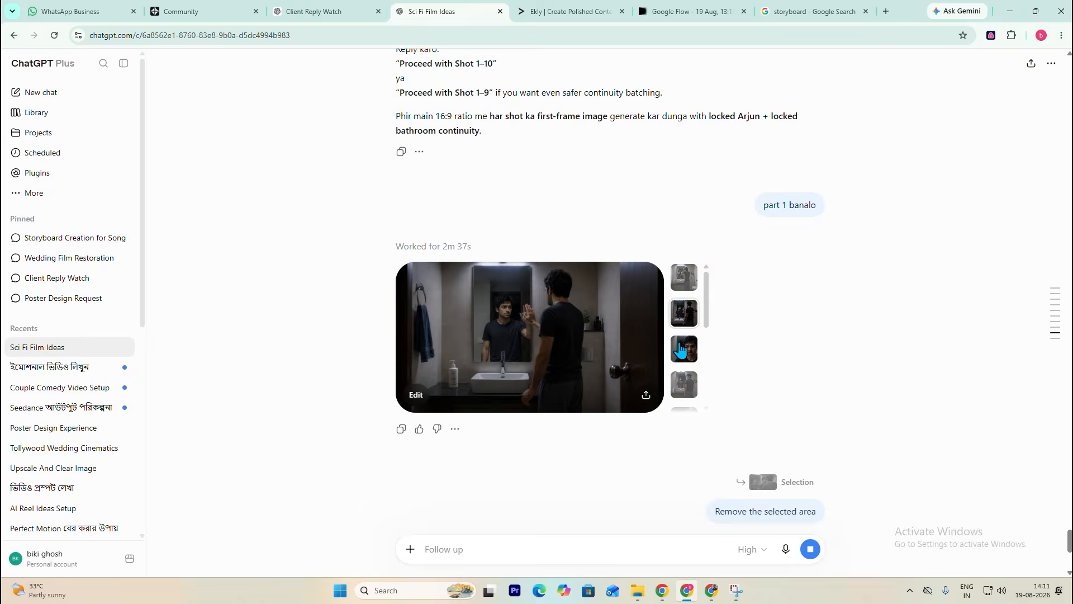
{"action": "left_click", "coordinate": [685, 349]}
{"action": "left_click", "coordinate": [684, 385]}
{"action": "left_click", "coordinate": [684, 240]}
{"action": "left_click_drag", "start_coordinate": [709, 210], "coordinate": [709, 229]}
{"action": "left_click", "coordinate": [684, 219]}
{"action": "left_click", "coordinate": [684, 261]}
{"action": "left_click", "coordinate": [685, 288]}
{"action": "scroll", "coordinate": [706, 240], "scroll_direction": "up", "scroll_amount": 10}
{"action": "scroll", "coordinate": [657, 317], "scroll_direction": "down", "scroll_amount": 12}
{"action": "left_click_drag", "start_coordinate": [706, 259], "coordinate": [709, 314]}
{"action": "left_click", "coordinate": [691, 268]}
{"action": "left_click", "coordinate": [685, 299]}
{"action": "left_click", "coordinate": [685, 335]}
{"action": "left_click", "coordinate": [687, 314]}
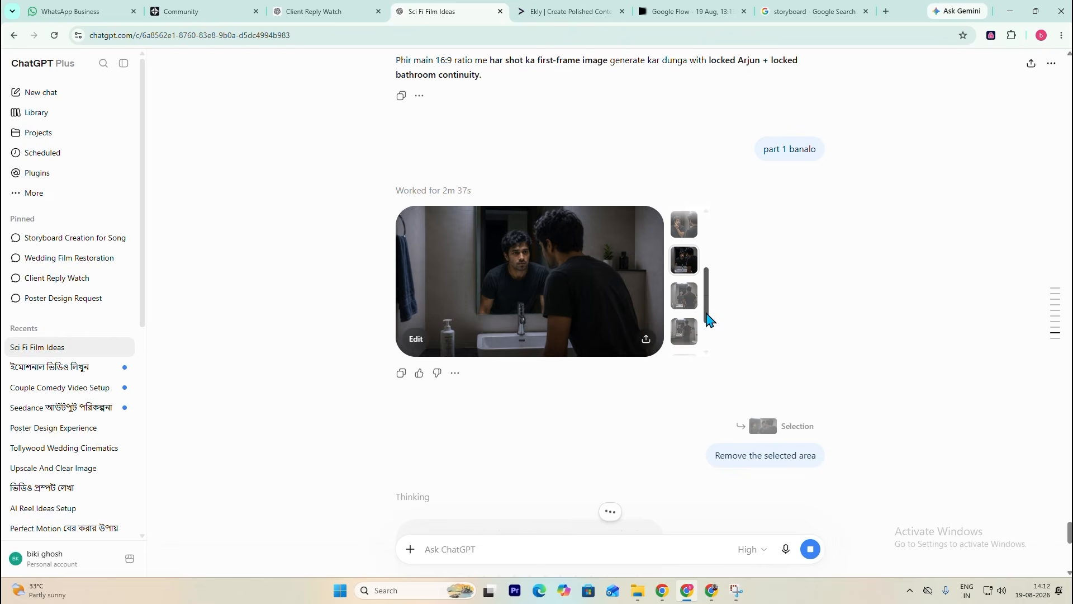
- Check the last Part 1 frame with the duplicate figure, and return to the opening bathroom frame of the set
{"action": "left_click", "coordinate": [684, 295]}
{"action": "scroll", "coordinate": [599, 475], "scroll_direction": "down", "scroll_amount": 4}
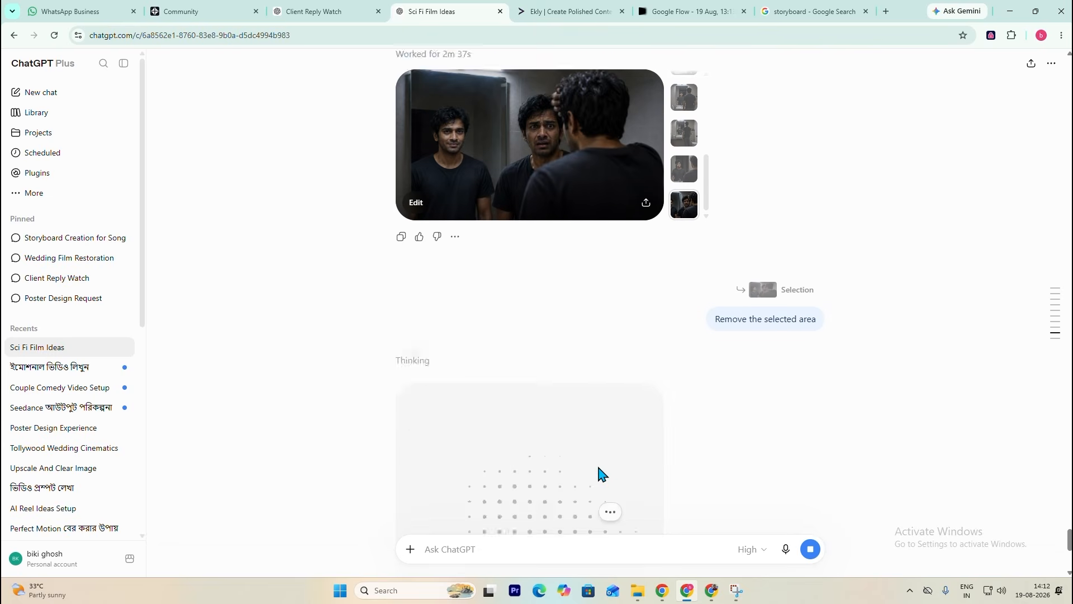
{"action": "scroll", "coordinate": [570, 367], "scroll_direction": "up", "scroll_amount": 4}
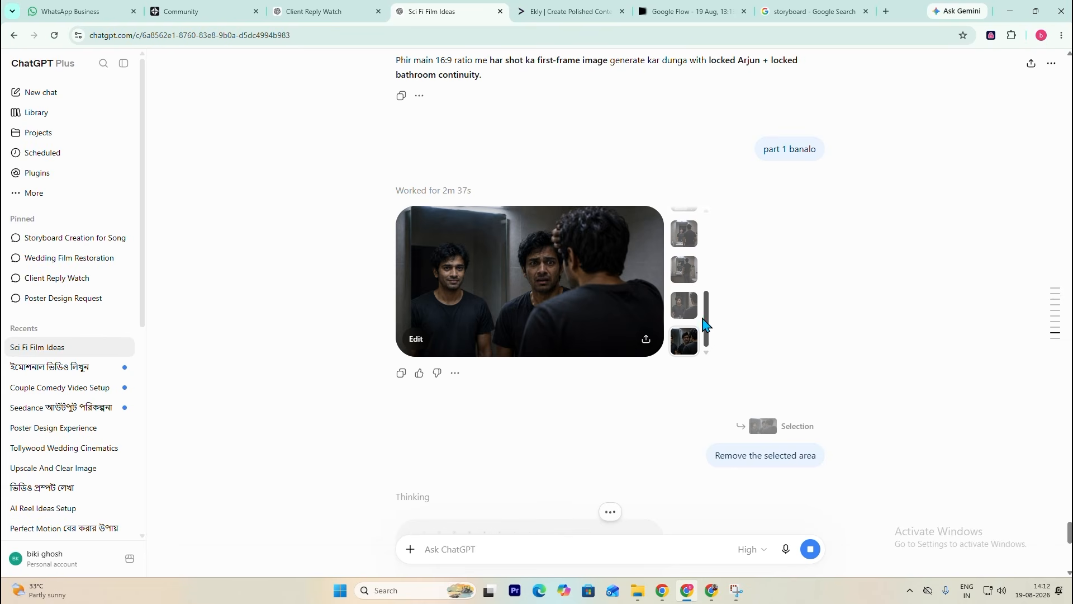
{"action": "left_click_drag", "start_coordinate": [707, 319], "coordinate": [710, 241]}
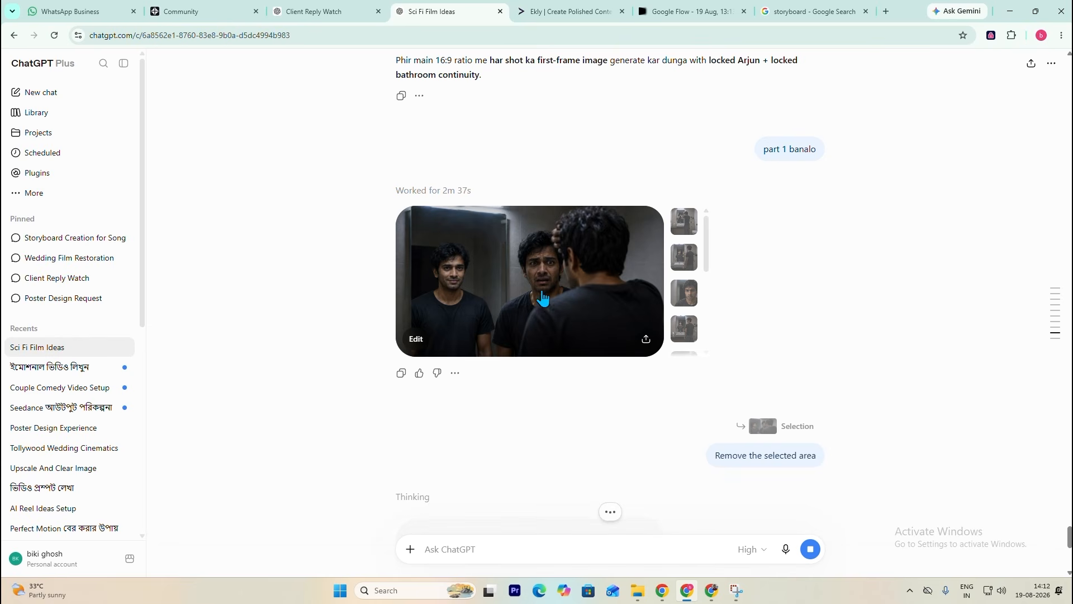
{"action": "left_click", "coordinate": [687, 225]}
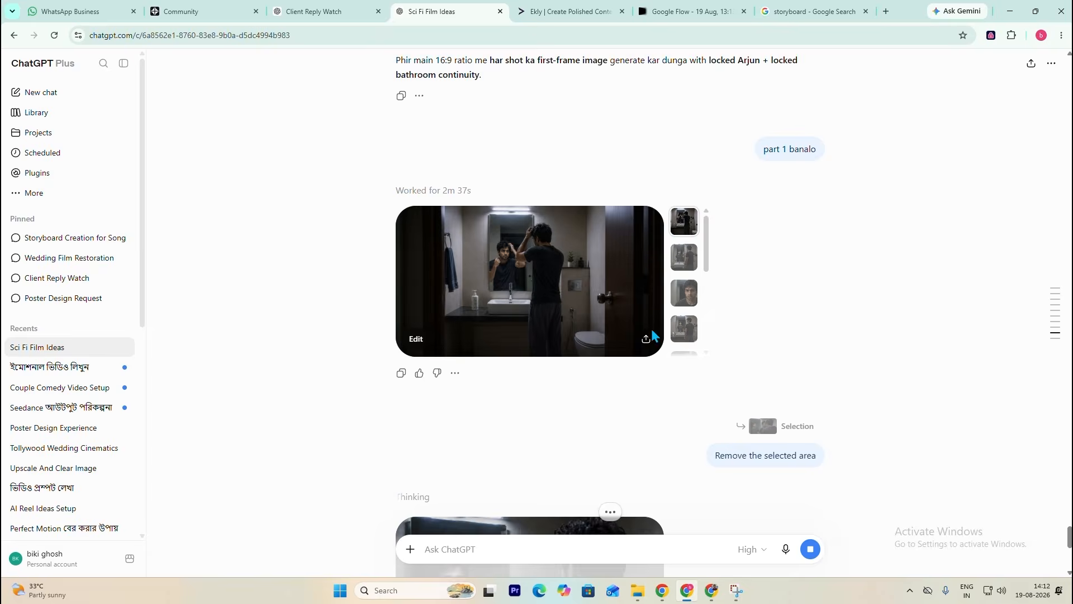
- View the corrected mirror frame with the extra figure removed at full size, and return to the chat
{"action": "scroll", "coordinate": [635, 366], "scroll_direction": "down", "scroll_amount": 6}
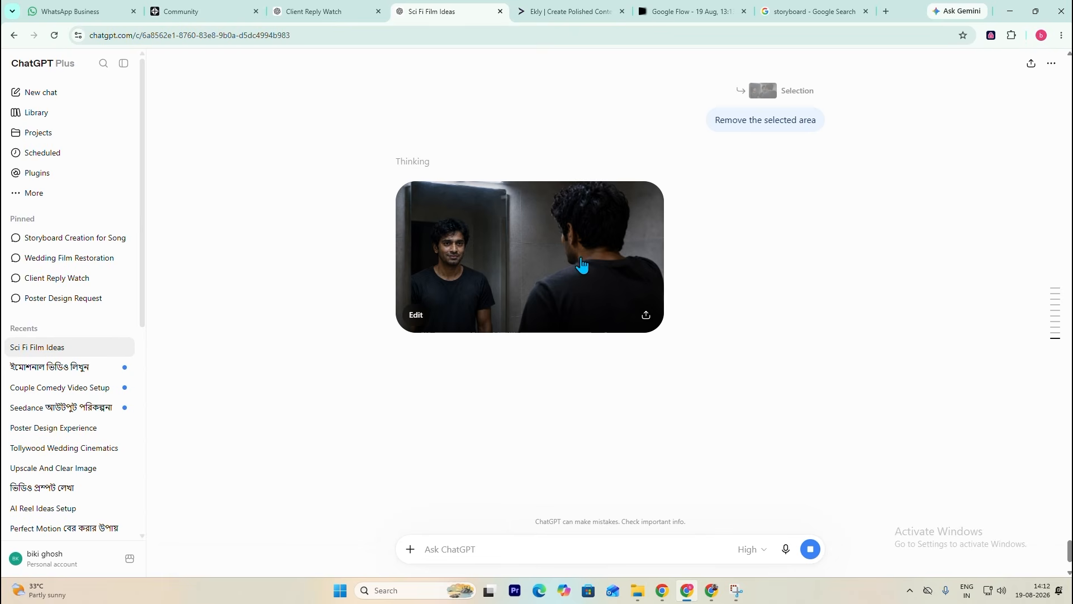
{"action": "left_click", "coordinate": [461, 232]}
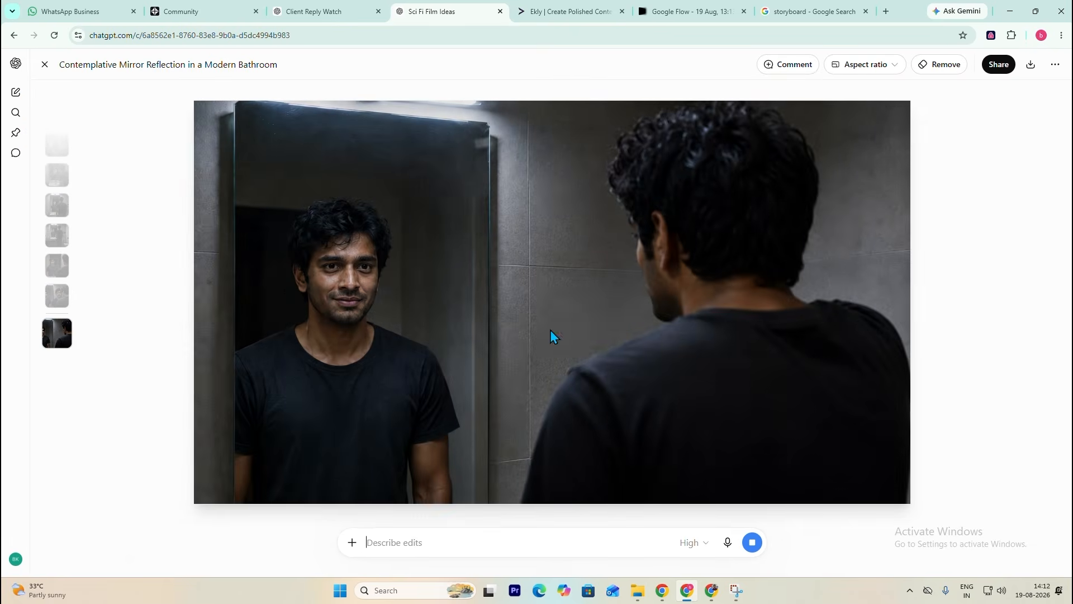
{"action": "key", "text": "Escape"}
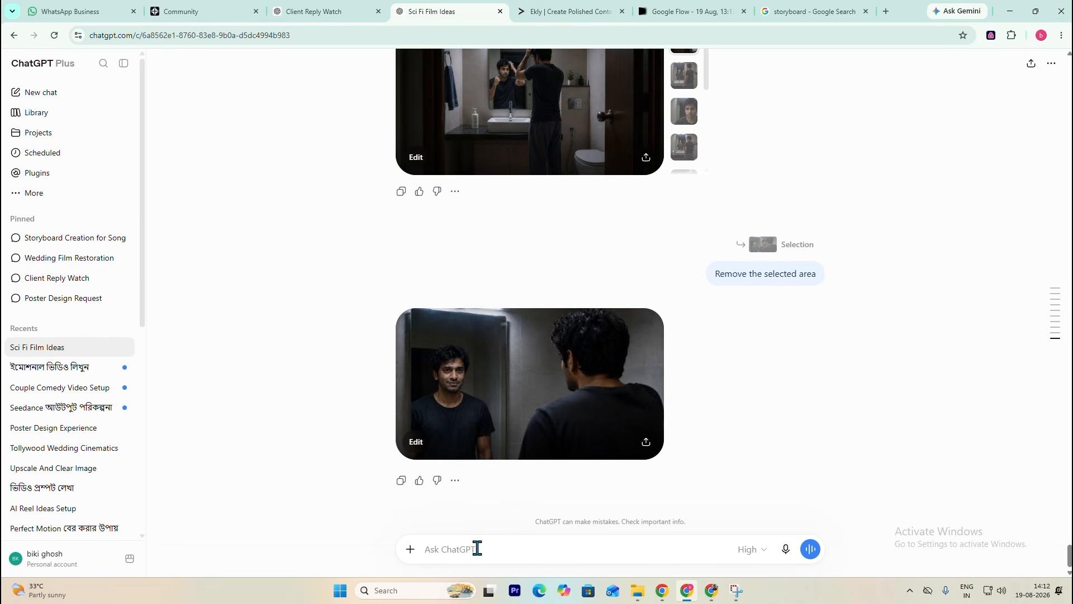
- Request the remaining shot images by sending the message "now 11 to 18"
{"action": "type", "text": "now 11 to 18"}
{"action": "key", "text": "Return"}
{"action": "scroll", "coordinate": [673, 379], "scroll_direction": "up", "scroll_amount": 4}
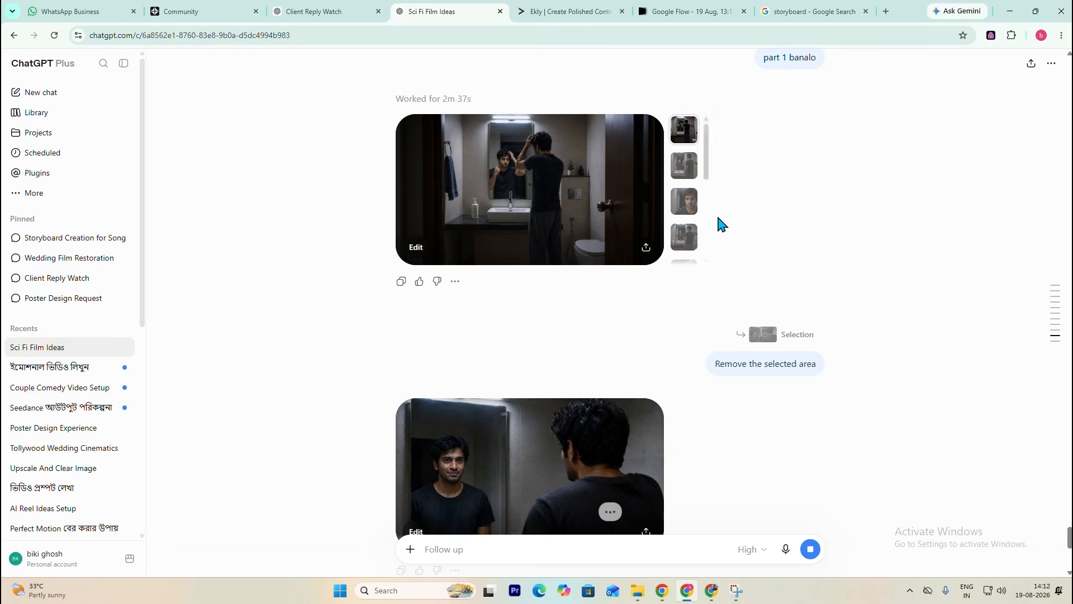
{"action": "scroll", "coordinate": [582, 341], "scroll_direction": "down", "scroll_amount": 3}
{"action": "scroll", "coordinate": [587, 344], "scroll_direction": "down", "scroll_amount": 6}
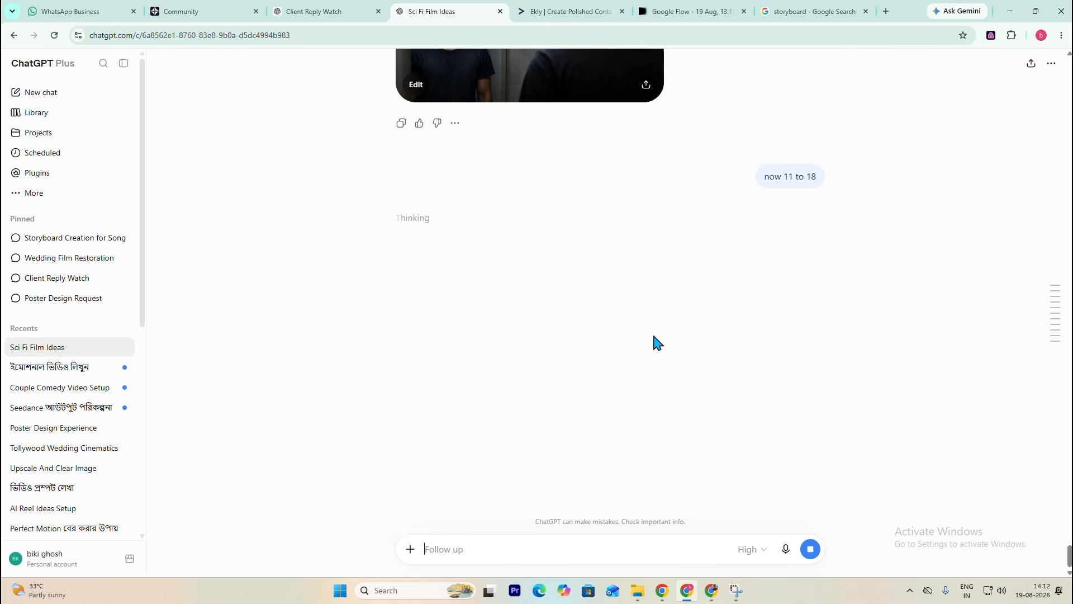
{"action": "scroll", "coordinate": [657, 342], "scroll_direction": "up", "scroll_amount": 2}
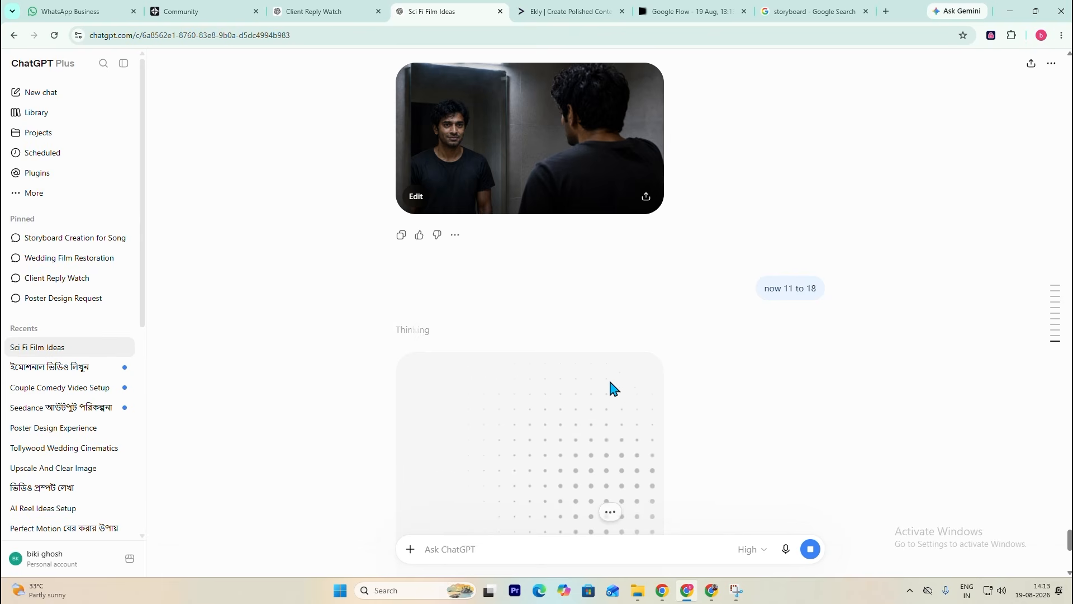
{"action": "scroll", "coordinate": [665, 367], "scroll_direction": "up", "scroll_amount": 4}
{"action": "scroll", "coordinate": [738, 378], "scroll_direction": "down", "scroll_amount": 2}
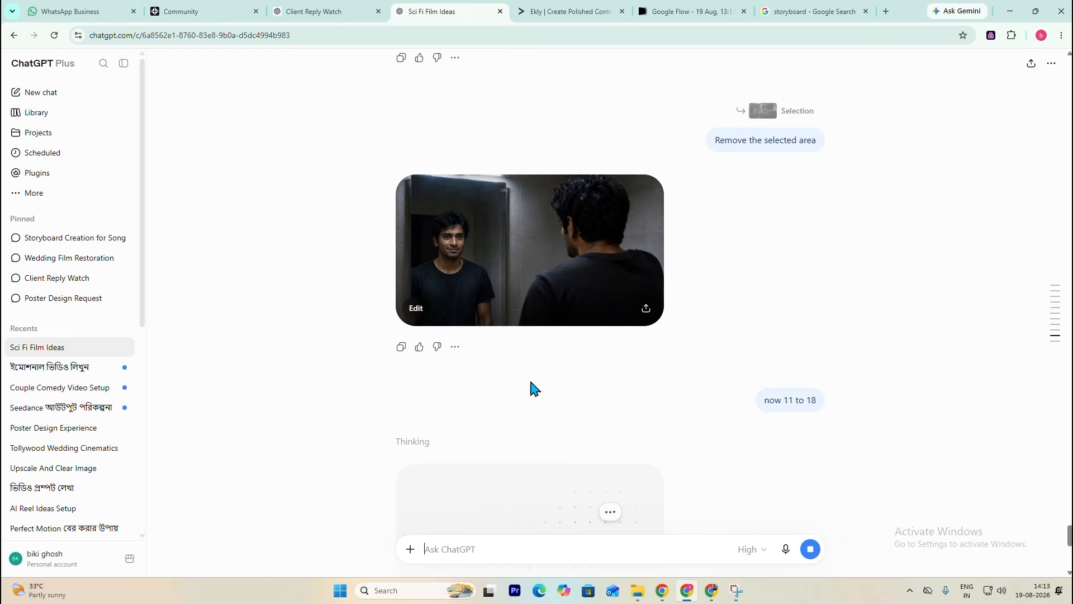
{"action": "scroll", "coordinate": [702, 444], "scroll_direction": "down", "scroll_amount": 2}
{"action": "scroll", "coordinate": [615, 388], "scroll_direction": "down", "scroll_amount": 4}
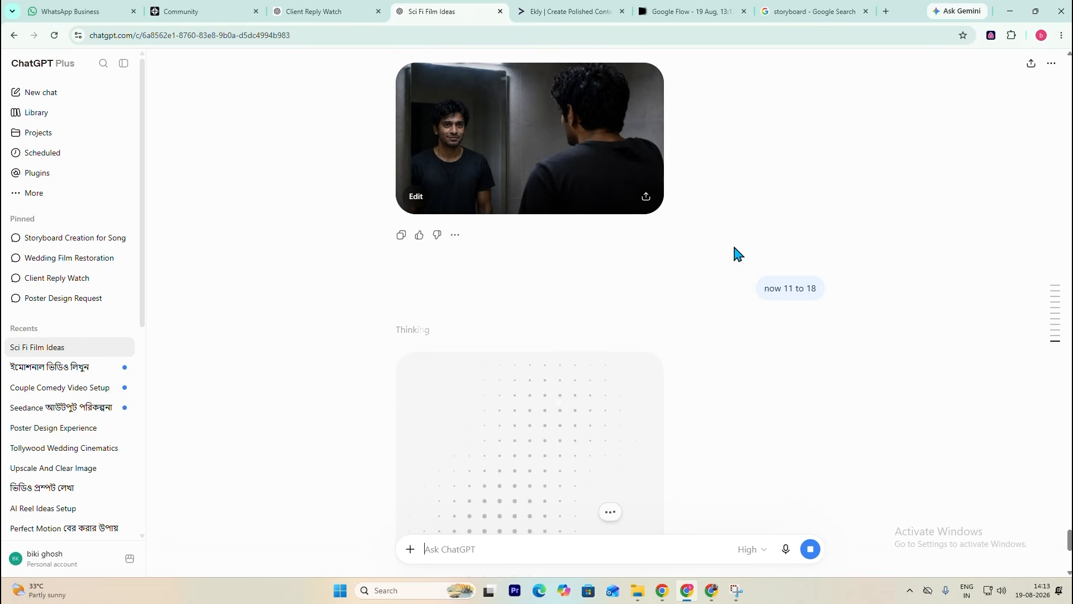
{"action": "left_click", "coordinate": [696, 10]}
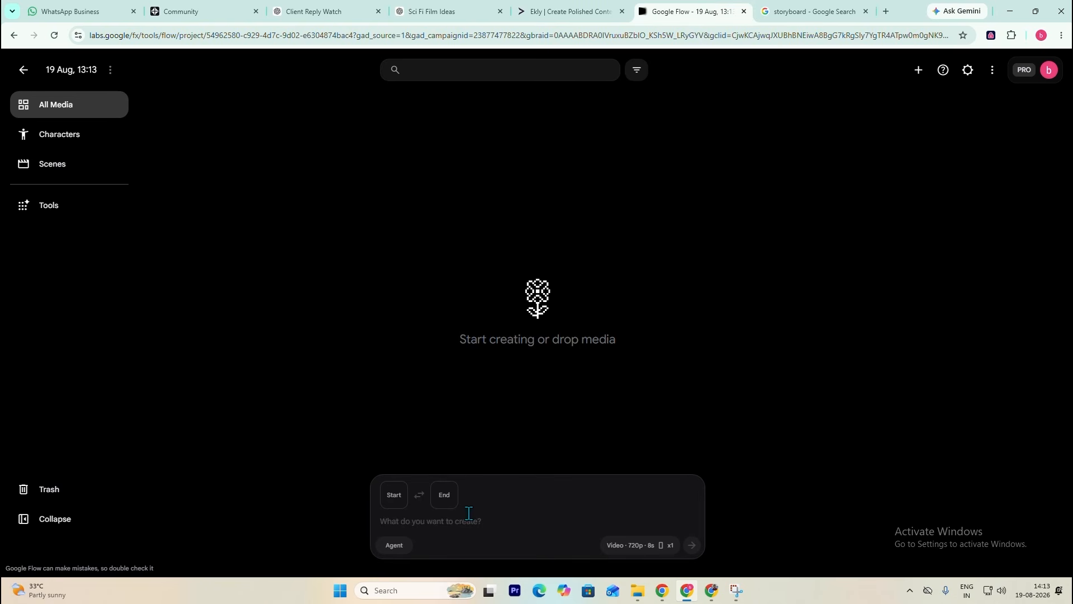
{"action": "left_click", "coordinate": [442, 12]}
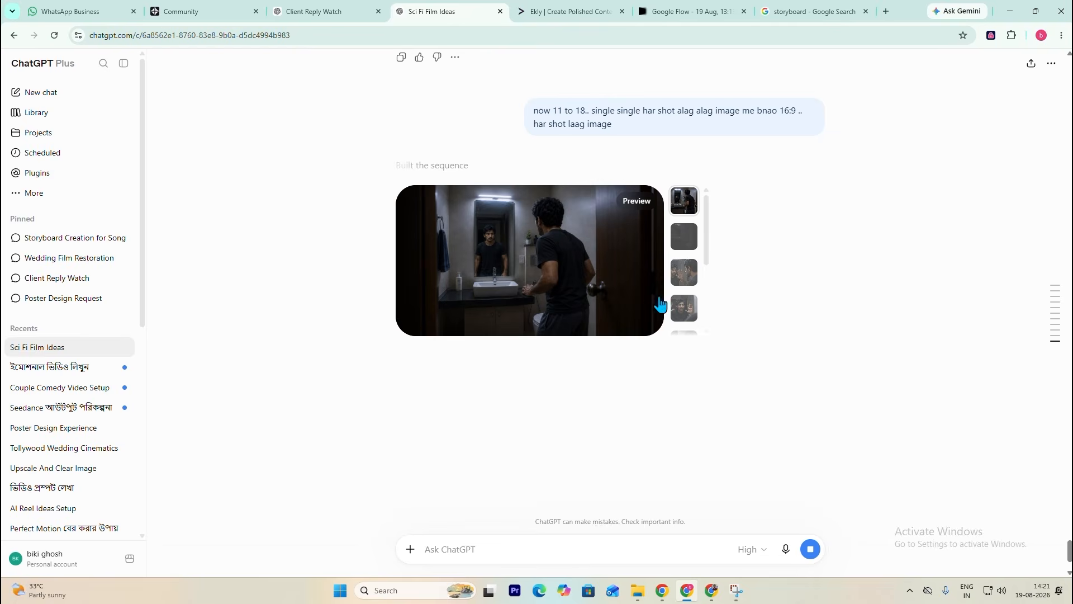
- Preview the newly generated shot 11 to 18 images one by one through to the last wide bathroom frame
{"action": "left_click", "coordinate": [685, 238]}
{"action": "left_click", "coordinate": [685, 271]}
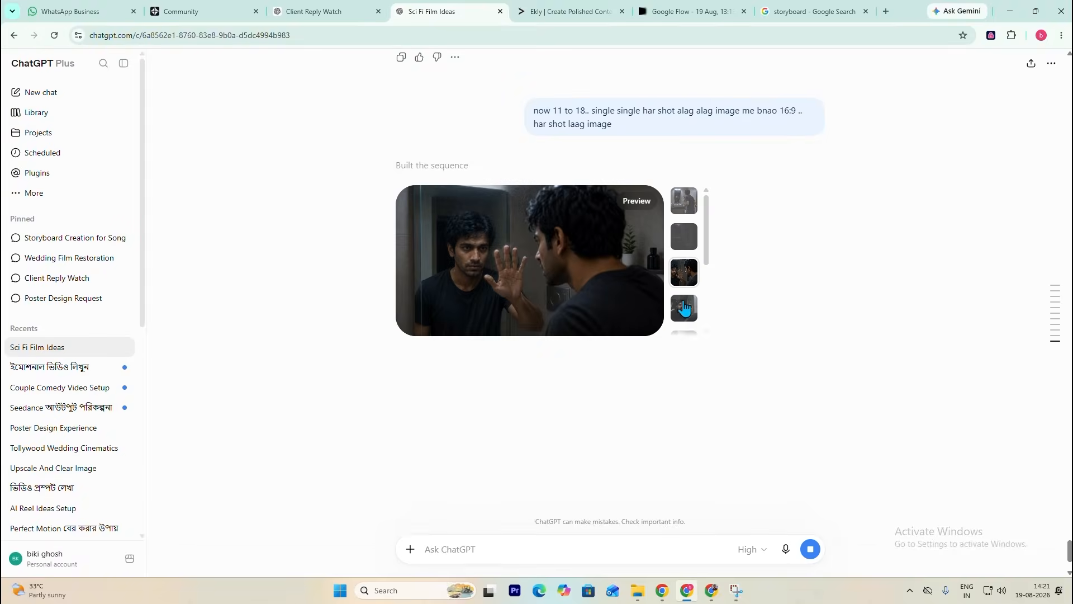
{"action": "left_click", "coordinate": [685, 307]}
{"action": "left_click", "coordinate": [684, 266]}
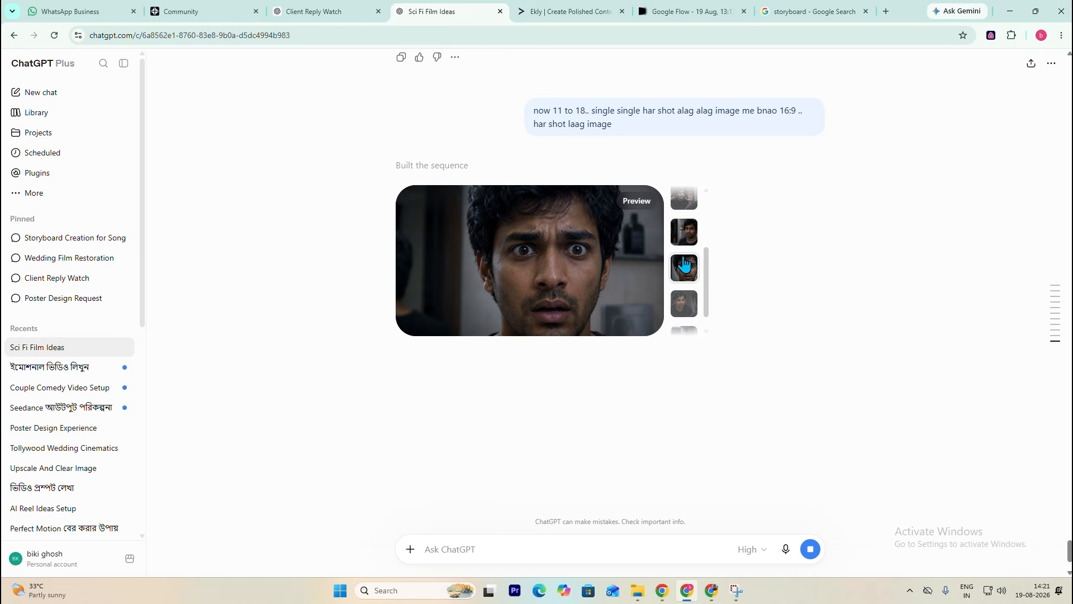
{"action": "left_click_drag", "start_coordinate": [706, 280], "coordinate": [705, 299]}
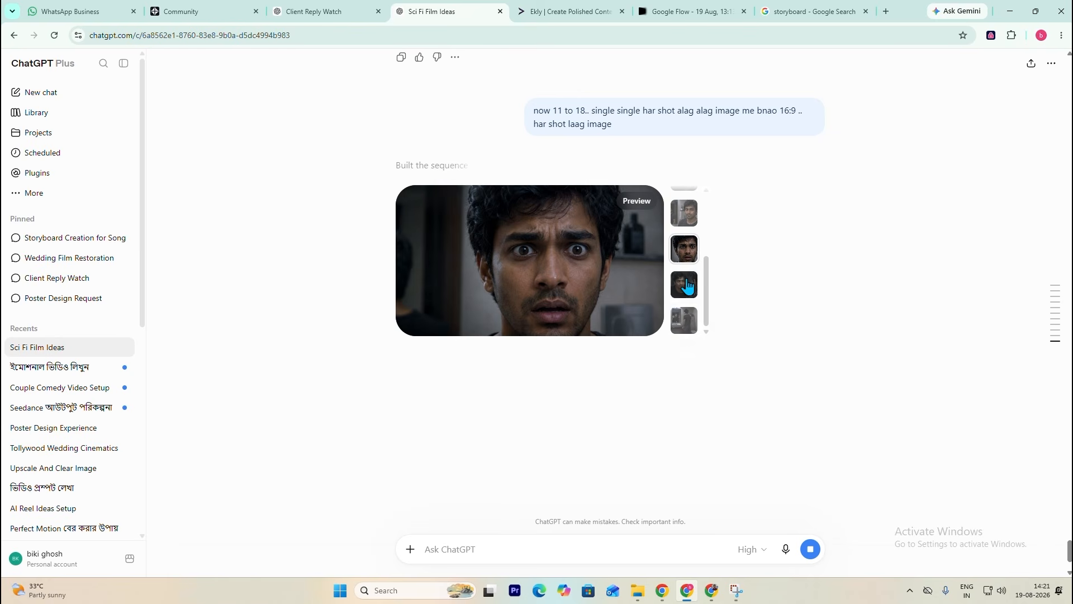
{"action": "left_click", "coordinate": [683, 285]}
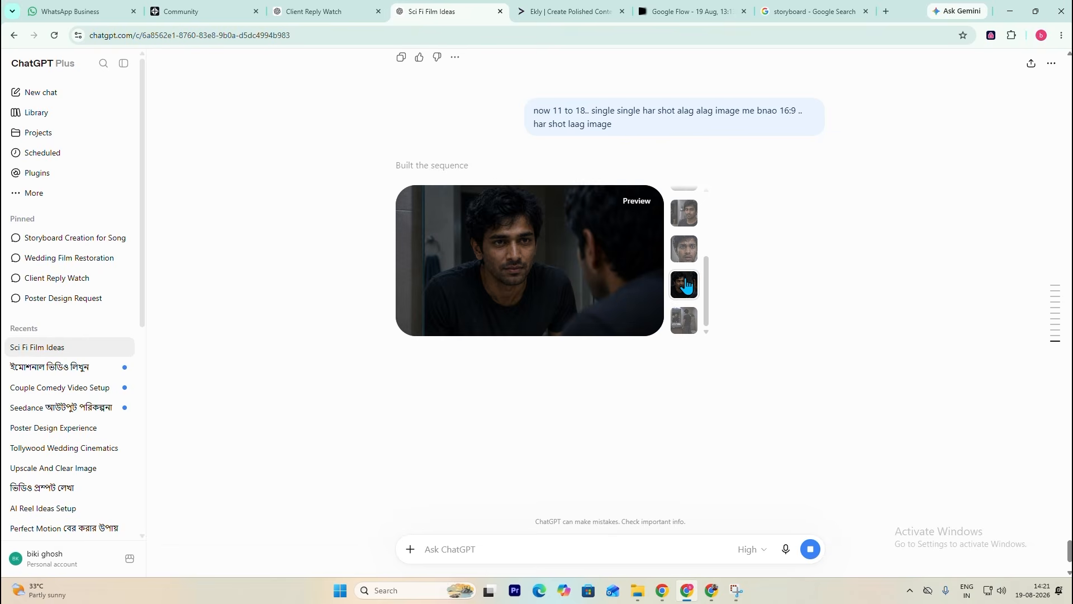
{"action": "left_click", "coordinate": [686, 321]}
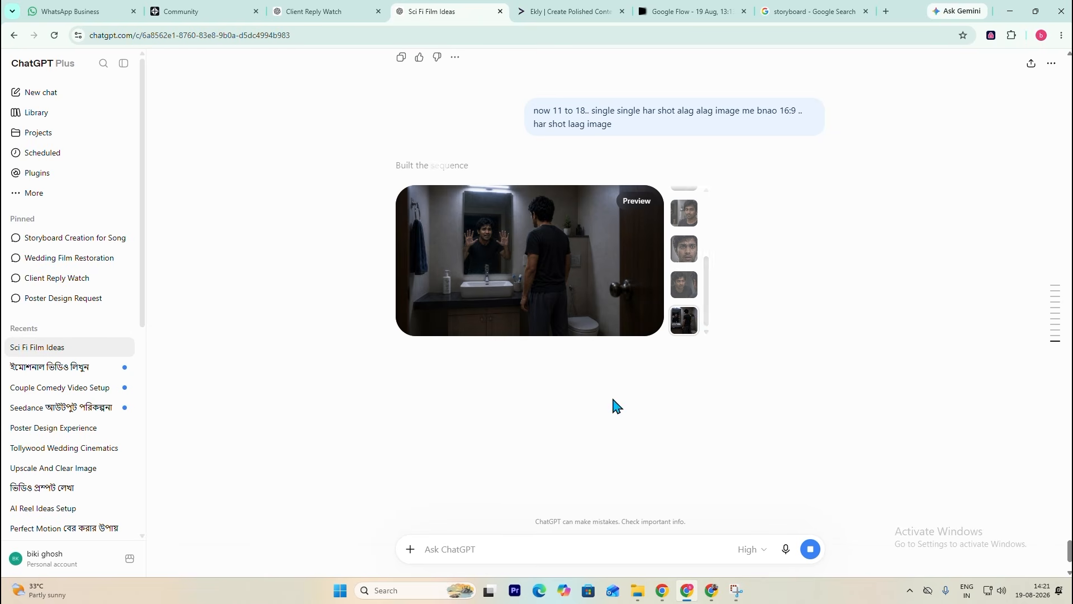
- Go back to the start of the shot 11 to 18 set and re-inspect the two frames with hands raised at the mirror
{"action": "left_click_drag", "start_coordinate": [707, 310], "coordinate": [709, 233]}
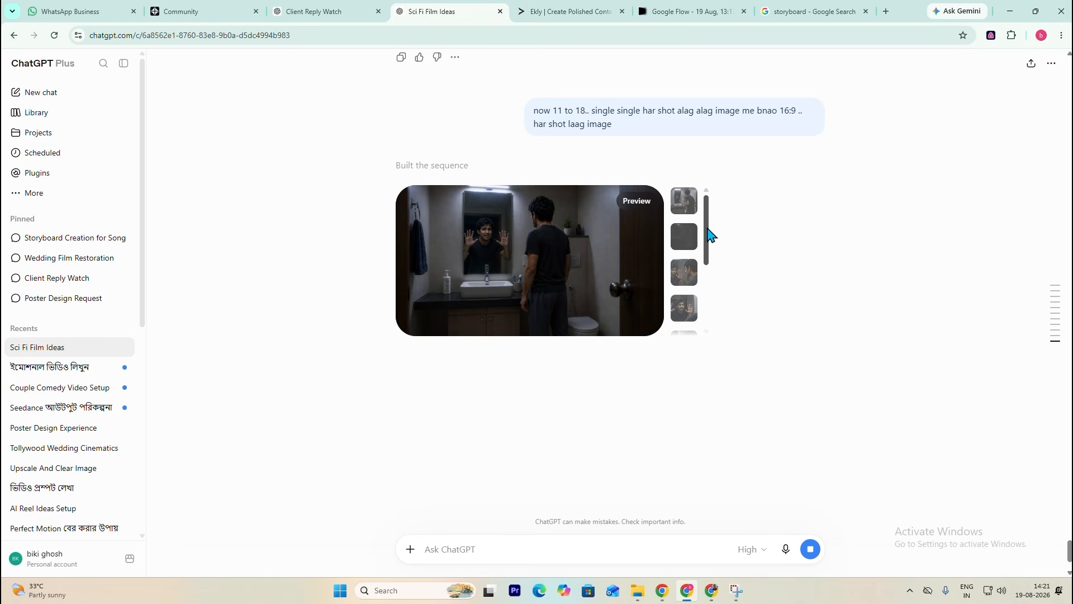
{"action": "scroll", "coordinate": [675, 427], "scroll_direction": "up", "scroll_amount": 2}
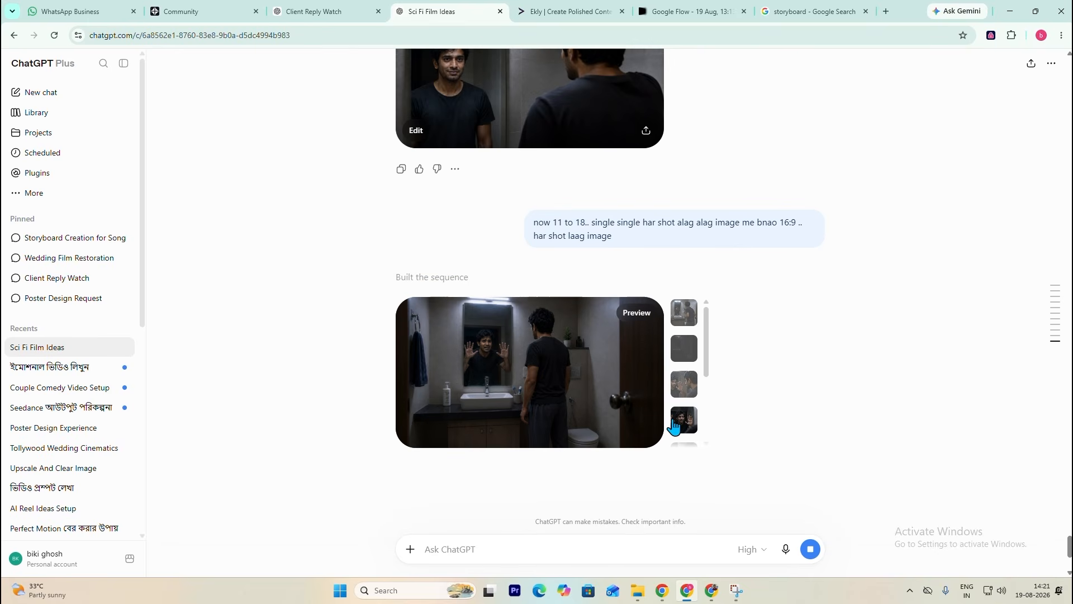
{"action": "mouse_move", "coordinate": [709, 359]}
{"action": "left_mouse_down"}
{"action": "mouse_move", "coordinate": [711, 378]}
{"action": "mouse_move", "coordinate": [709, 343]}
{"action": "left_mouse_up"}
{"action": "scroll", "coordinate": [577, 280], "scroll_direction": "up", "scroll_amount": 1}
{"action": "scroll", "coordinate": [436, 386], "scroll_direction": "down", "scroll_amount": 1}
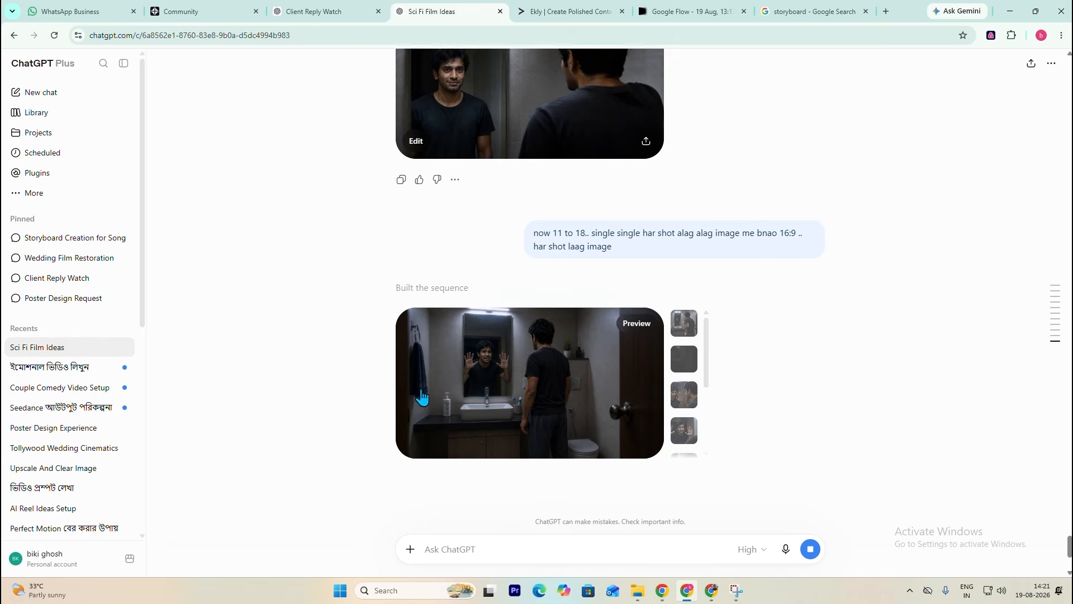
{"action": "left_click", "coordinate": [684, 384]}
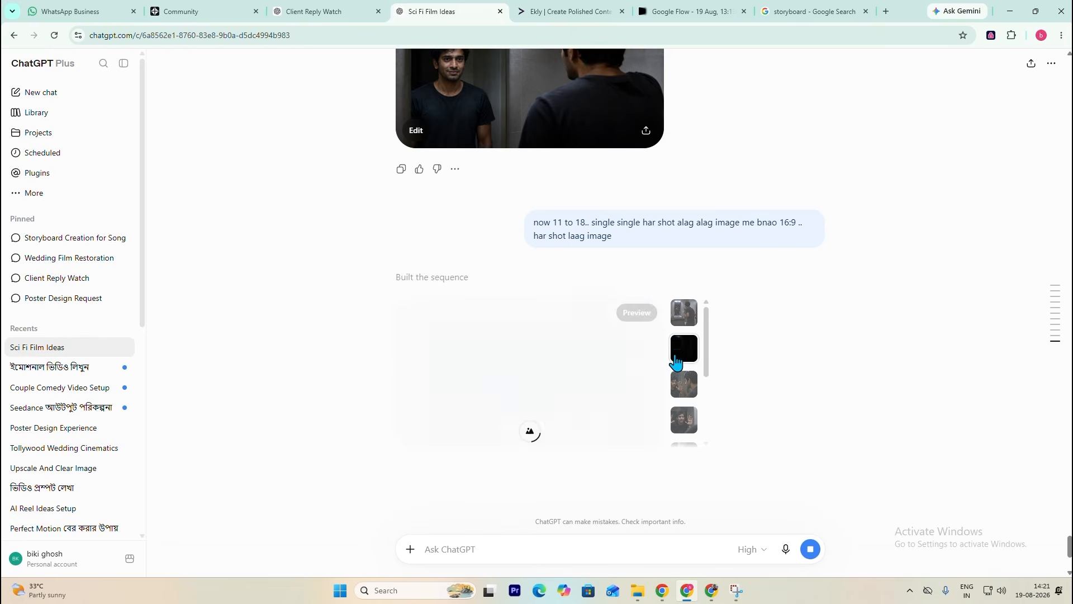
{"action": "left_click", "coordinate": [683, 424]}
- Compare the shot 11 to 18 images with the Part 1 set and the corrected mirror frame for continuity
{"action": "scroll", "coordinate": [565, 330], "scroll_direction": "up", "scroll_amount": 6}
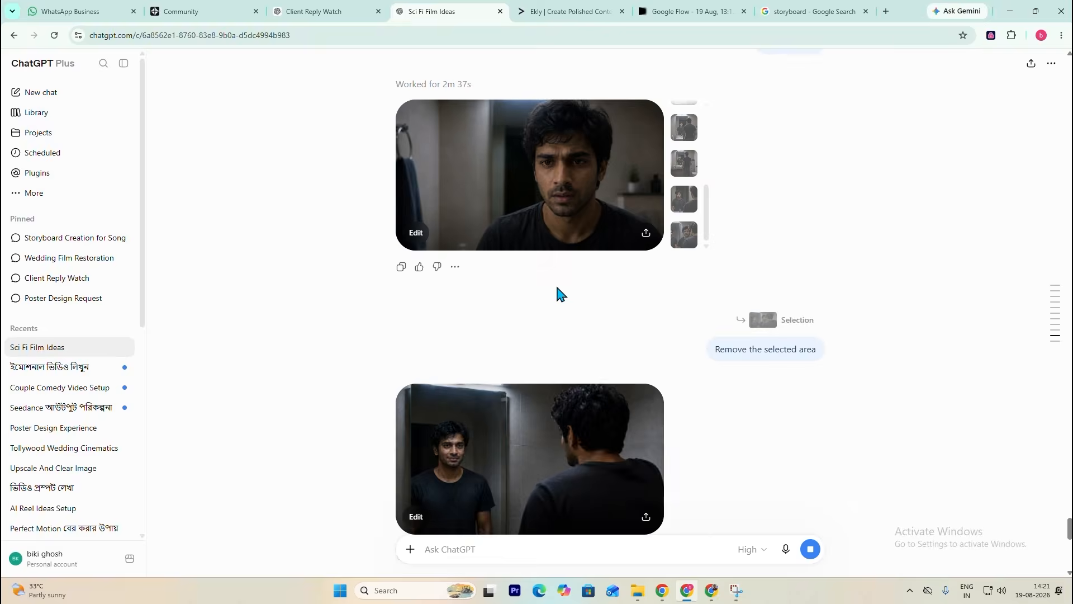
{"action": "scroll", "coordinate": [560, 294], "scroll_direction": "up", "scroll_amount": 2}
{"action": "scroll", "coordinate": [574, 383], "scroll_direction": "down", "scroll_amount": 9}
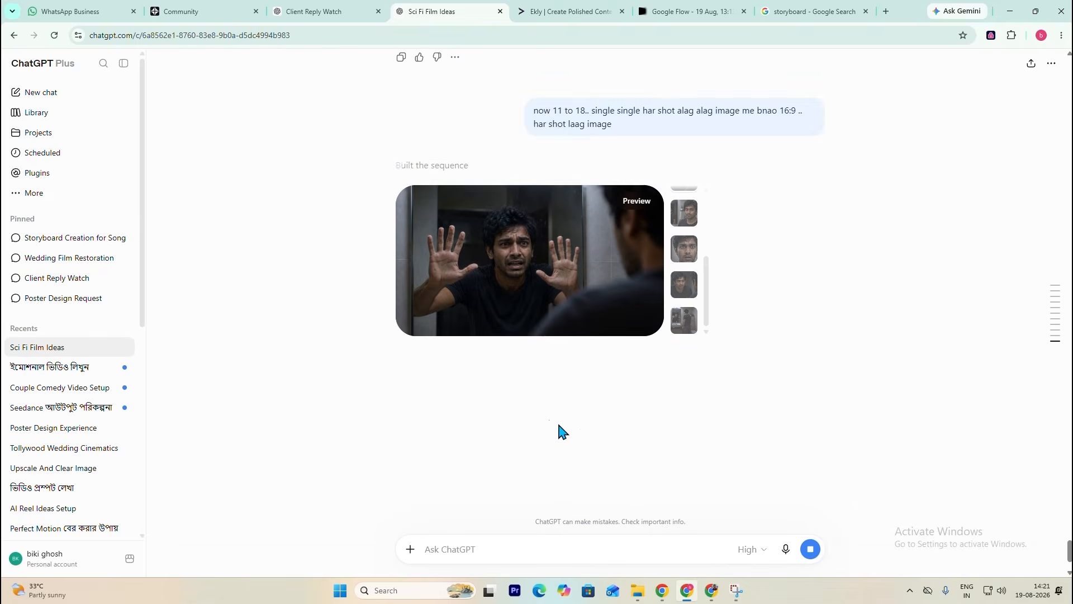
{"action": "scroll", "coordinate": [570, 433], "scroll_direction": "down", "scroll_amount": 2}
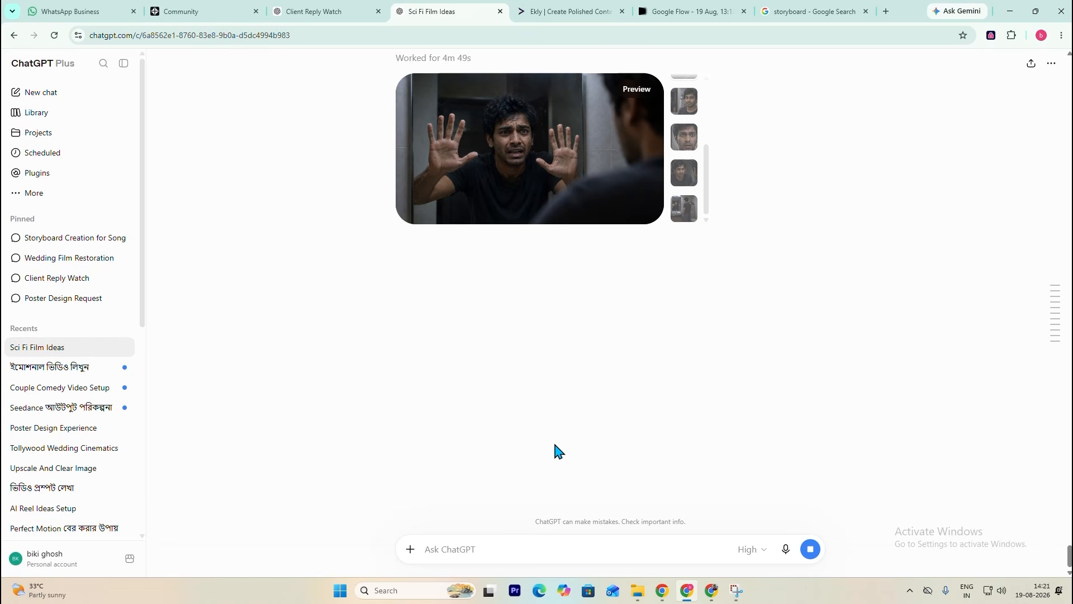
{"action": "scroll", "coordinate": [575, 423], "scroll_direction": "up", "scroll_amount": 2}
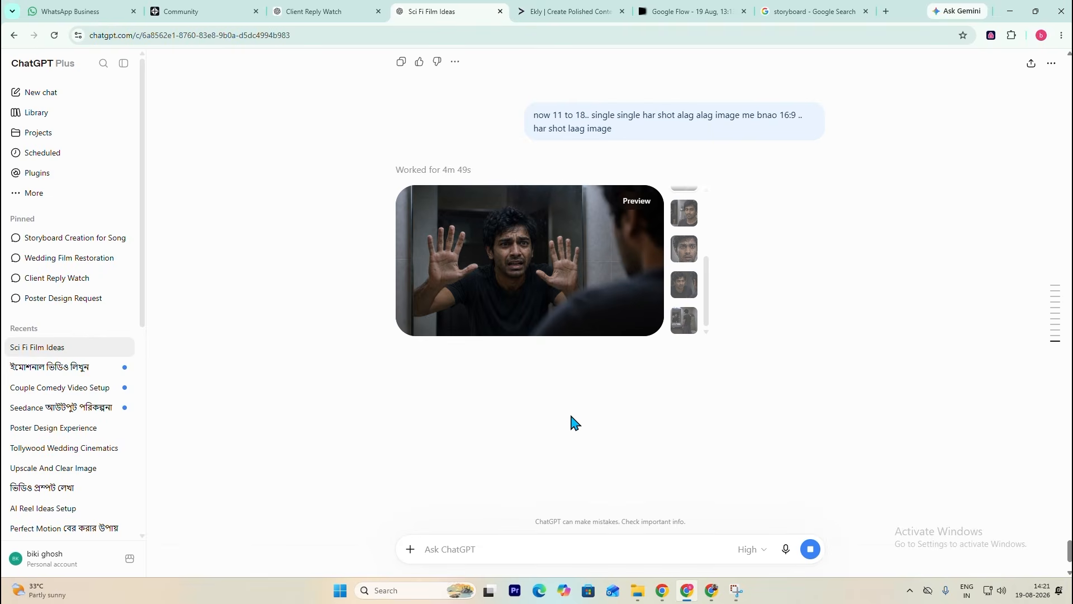
{"action": "scroll", "coordinate": [575, 423], "scroll_direction": "up", "scroll_amount": 10}
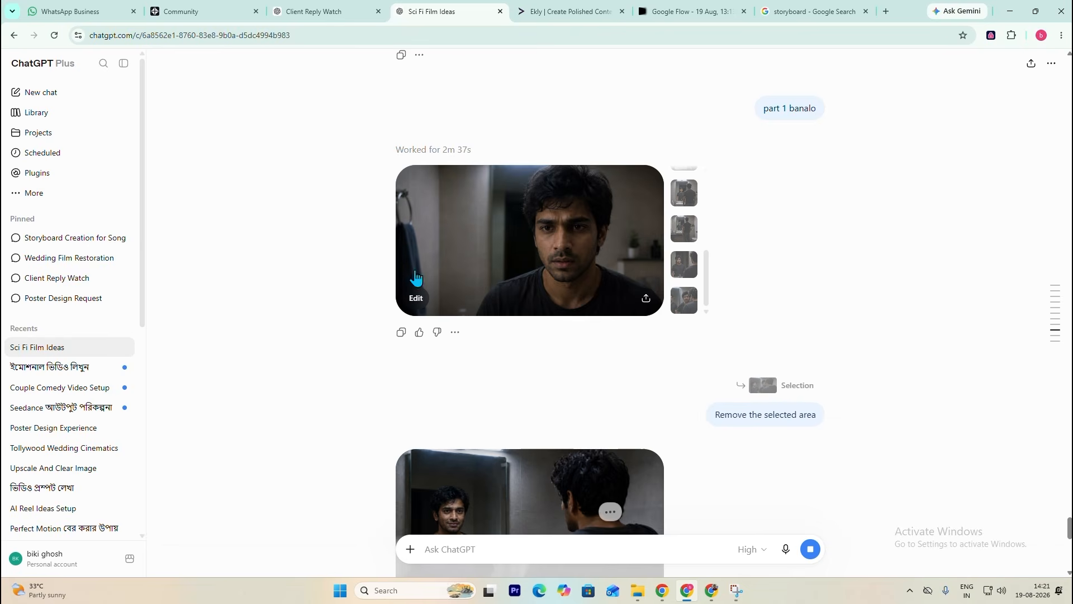
{"action": "scroll", "coordinate": [749, 438], "scroll_direction": "down", "scroll_amount": 6}
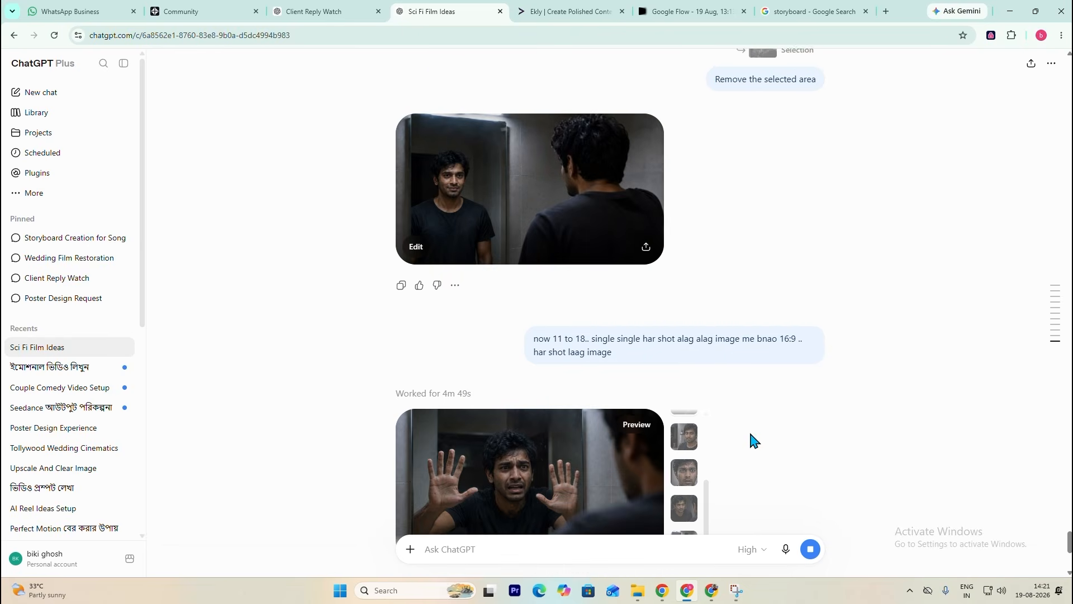
{"action": "scroll", "coordinate": [749, 438], "scroll_direction": "down", "scroll_amount": 5}
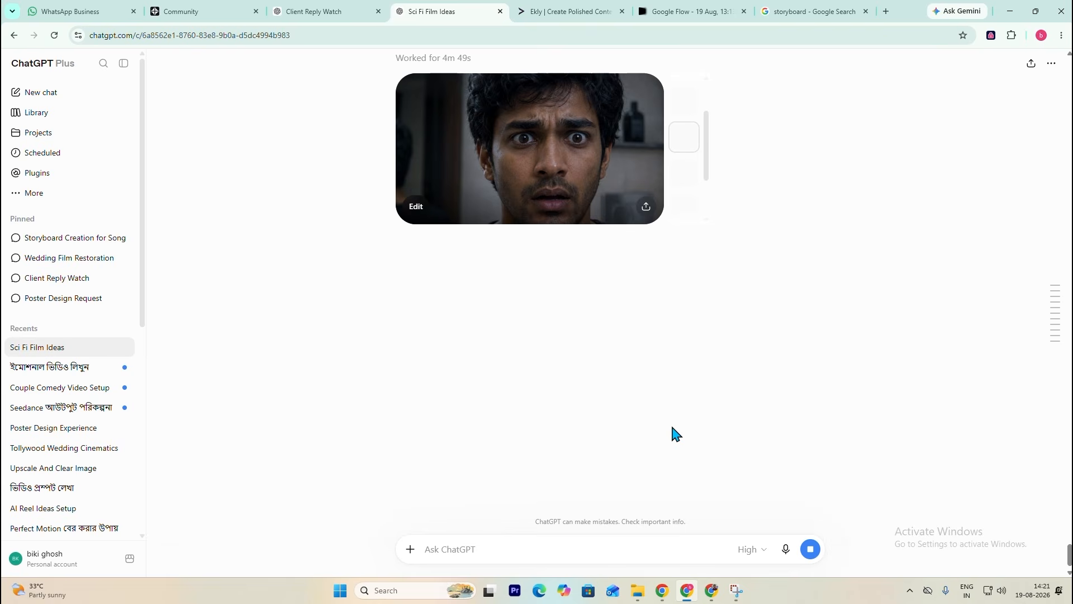
{"action": "scroll", "coordinate": [419, 148], "scroll_direction": "up", "scroll_amount": 4}
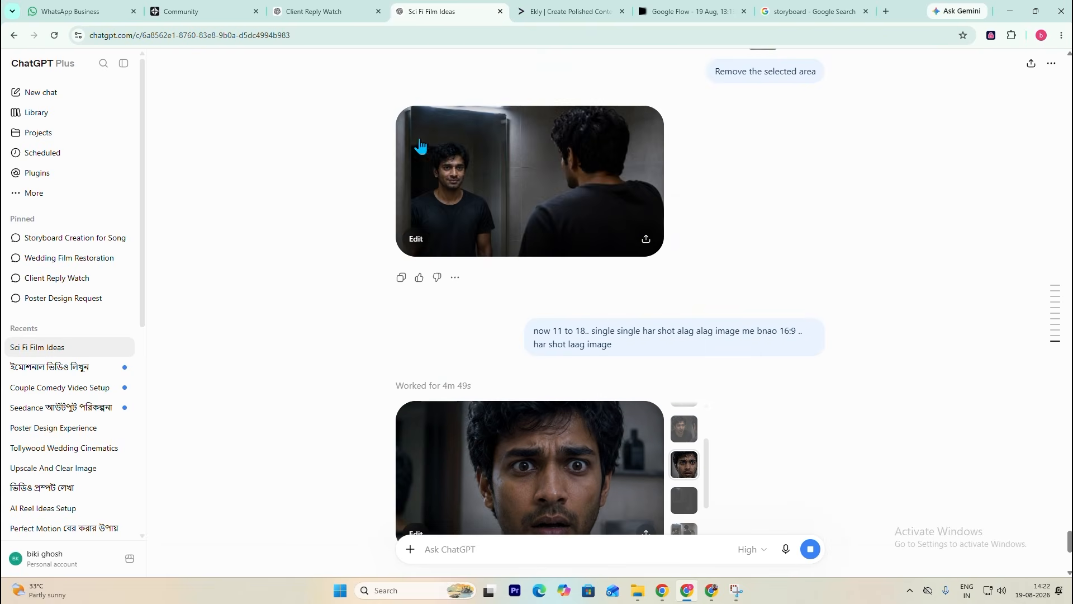
{"action": "scroll", "coordinate": [424, 246], "scroll_direction": "down", "scroll_amount": 6}
{"action": "scroll", "coordinate": [670, 199], "scroll_direction": "up", "scroll_amount": 10}
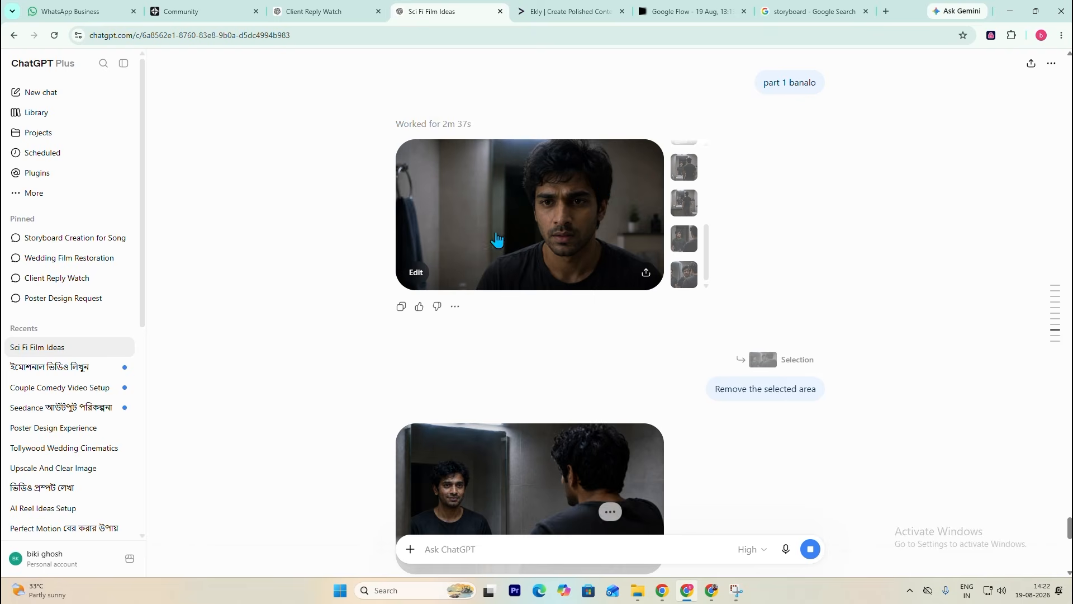
- Open the first Part 1 frame, the wide bathroom shot, and download only that image
{"action": "scroll", "coordinate": [682, 280], "scroll_direction": "up", "scroll_amount": 5}
{"action": "scroll", "coordinate": [686, 364], "scroll_direction": "down", "scroll_amount": 4}
{"action": "scroll", "coordinate": [704, 329], "scroll_direction": "up", "scroll_amount": 2}
{"action": "left_click", "coordinate": [684, 267]}
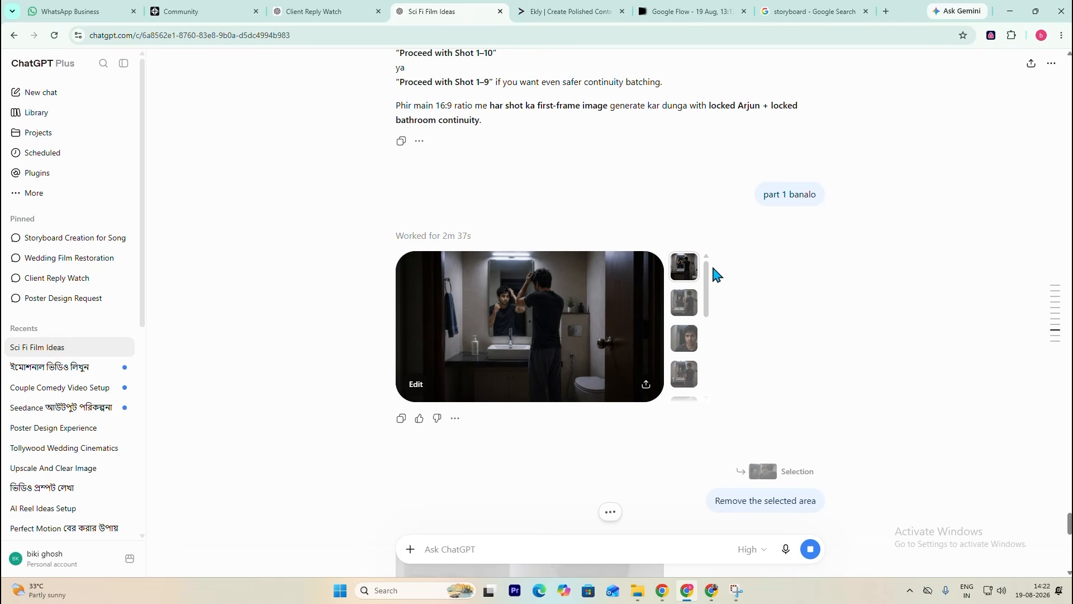
{"action": "left_click", "coordinate": [560, 293]}
{"action": "left_click", "coordinate": [1031, 64]}
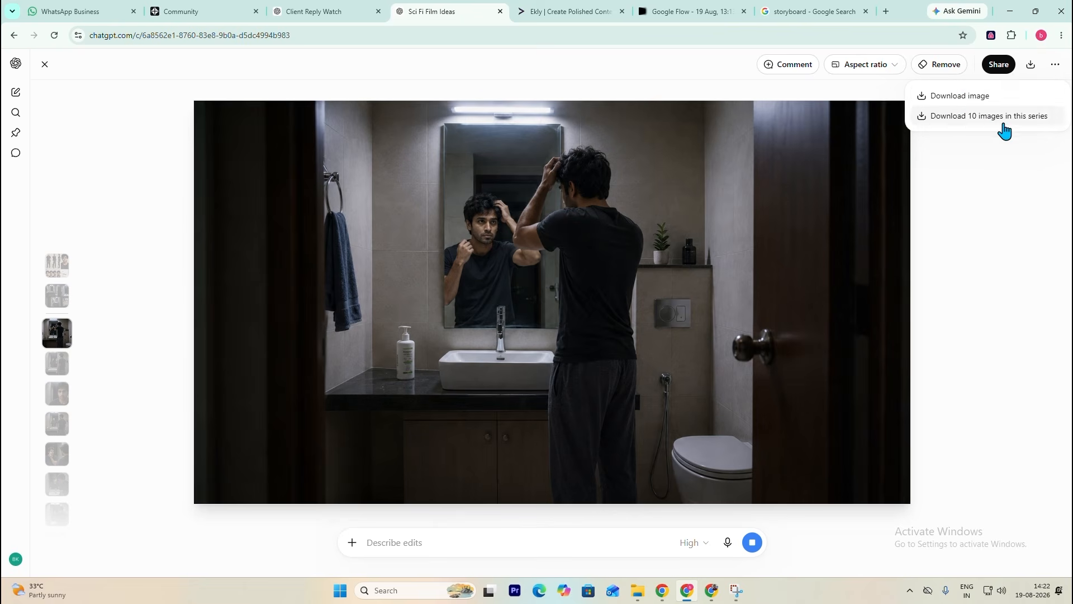
{"action": "left_click", "coordinate": [978, 104]}
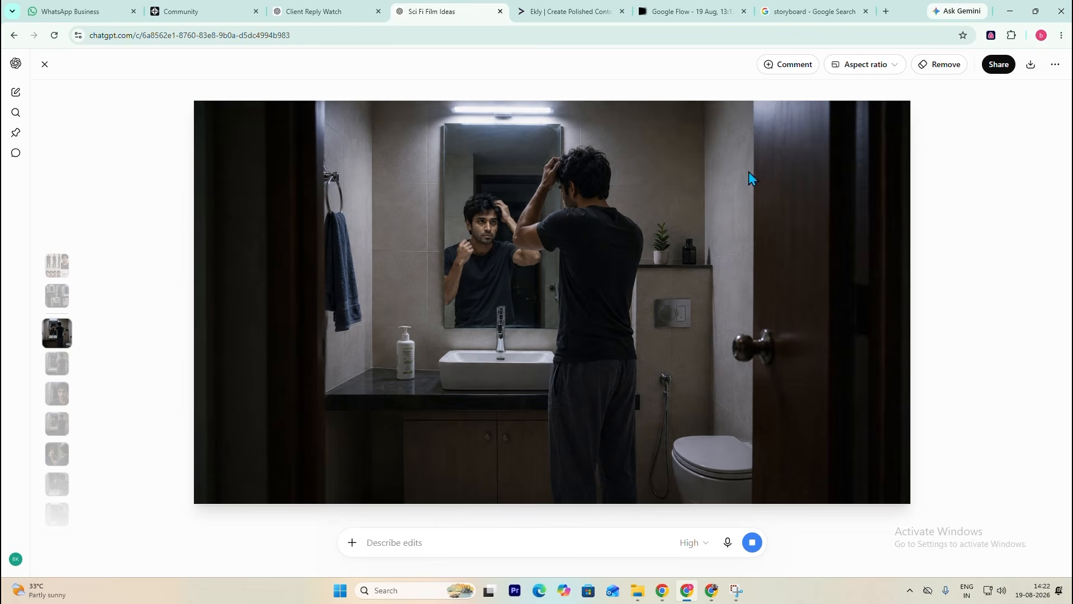
{"action": "key", "text": "Escape"}
- Attach the downloaded opening bathroom frame to a new chat message and start its text with "nwo writ"
{"action": "scroll", "coordinate": [685, 369], "scroll_direction": "down", "scroll_amount": 8}
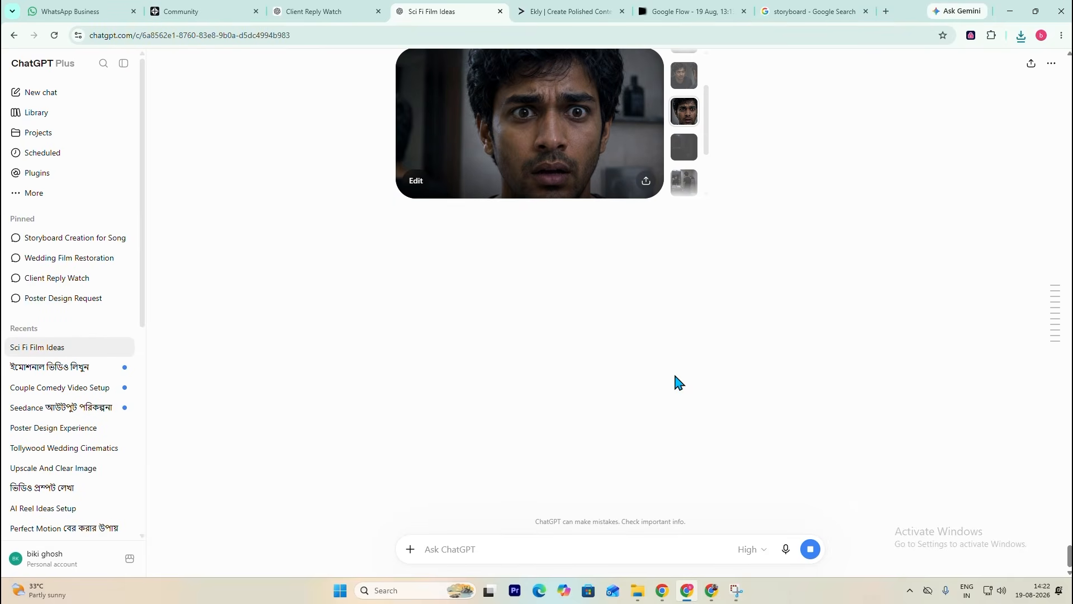
{"action": "left_click", "coordinate": [411, 549]}
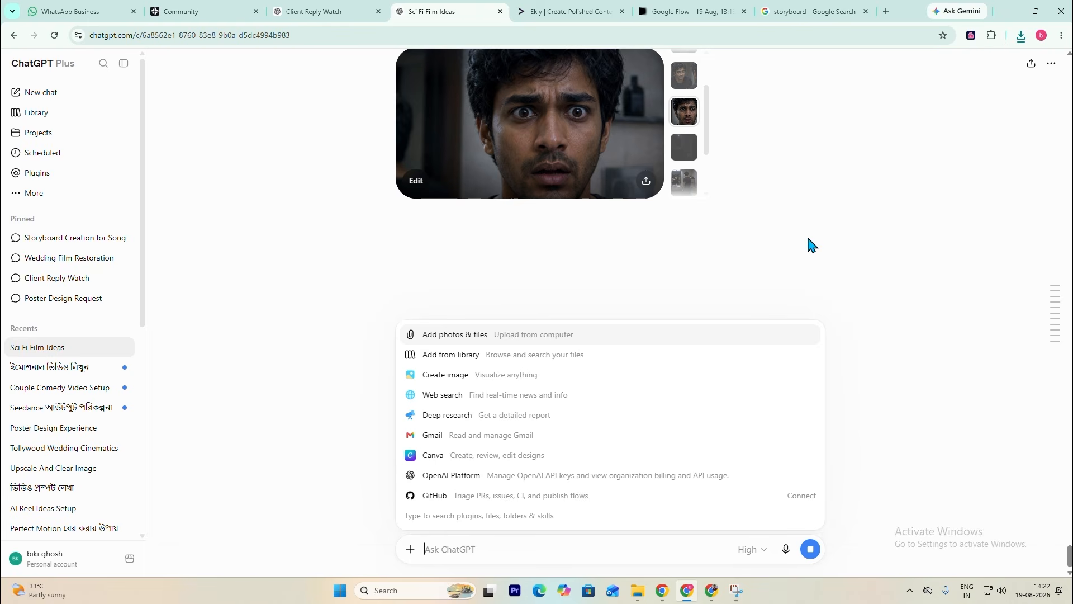
{"action": "scroll", "coordinate": [693, 185], "scroll_direction": "up", "scroll_amount": 2}
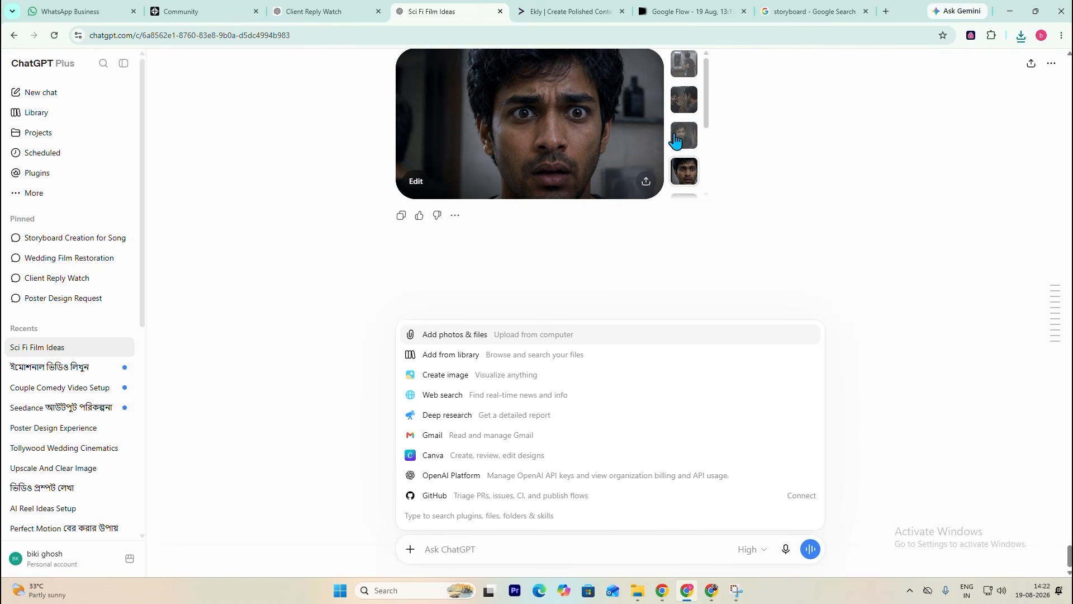
{"action": "scroll", "coordinate": [695, 192], "scroll_direction": "down", "scroll_amount": 2}
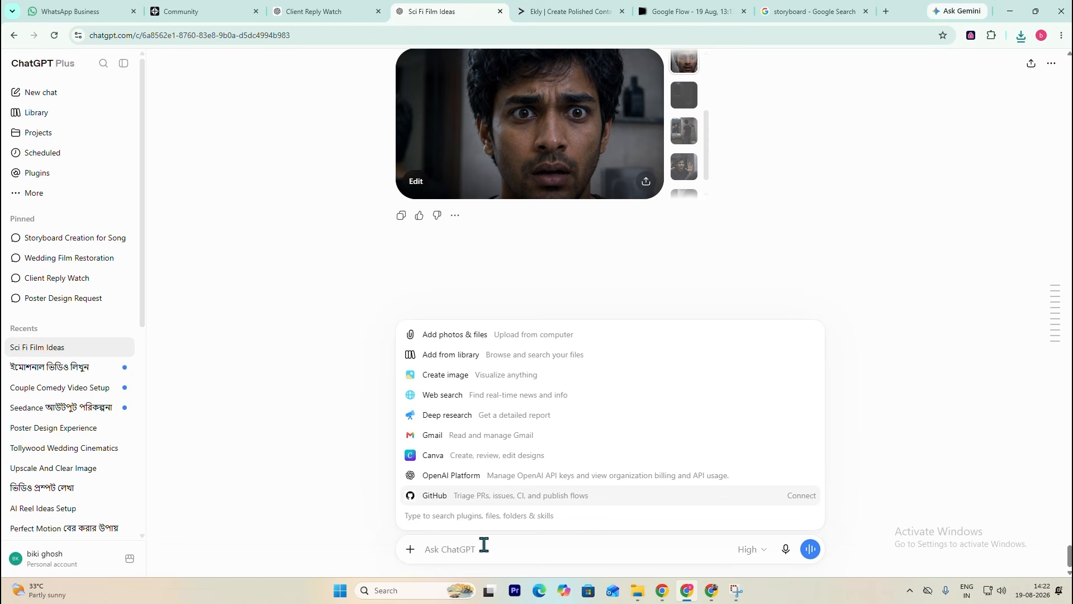
{"action": "left_click", "coordinate": [429, 336]}
{"action": "double_click", "coordinate": [226, 191]}
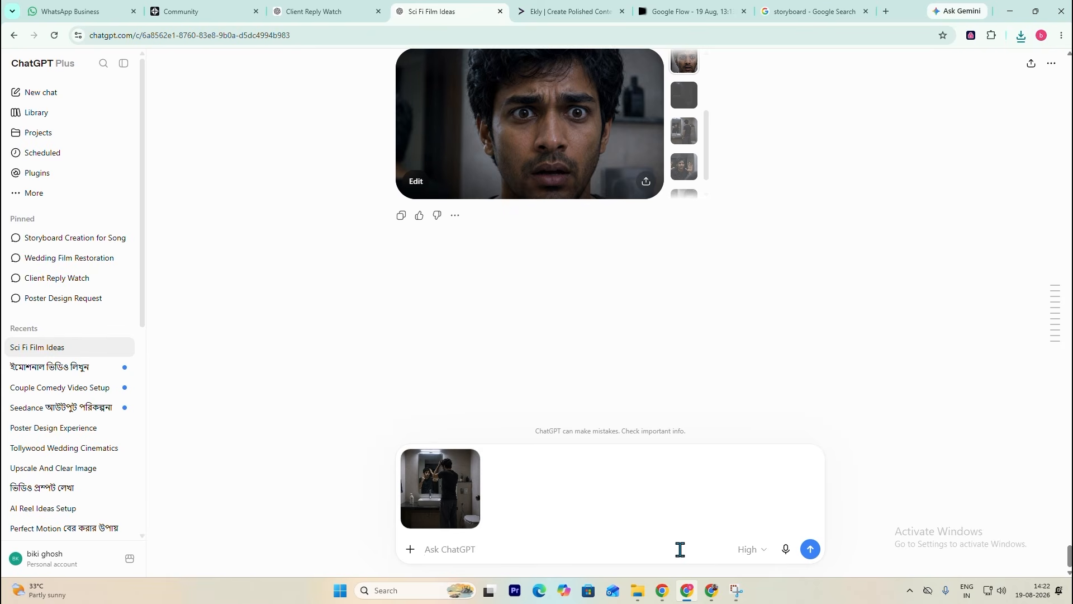
{"action": "type", "text": "nwo writ"}
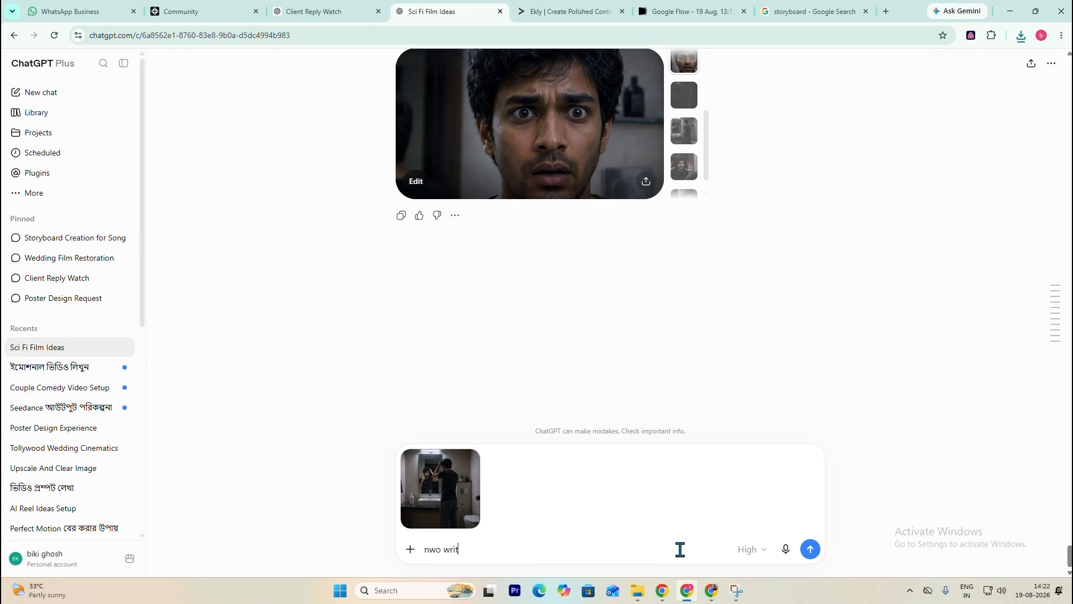
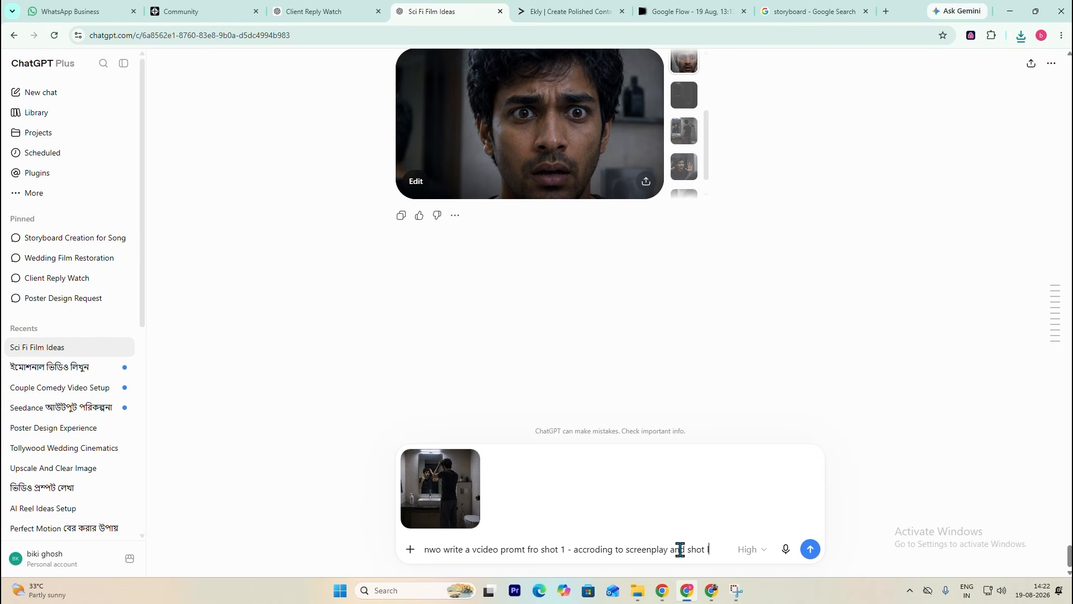
- Send the request for a shot 1 video prompt according to the screenplay and shot list, and view the attached frame enlarged
{"action": "key", "text": "Return"}
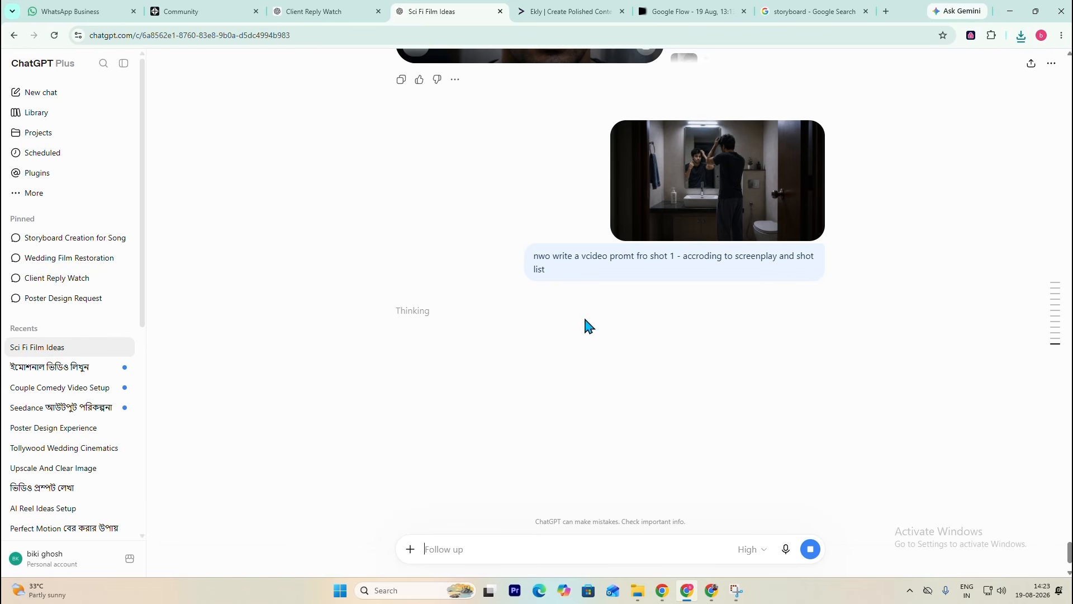
{"action": "left_click", "coordinate": [774, 191]}
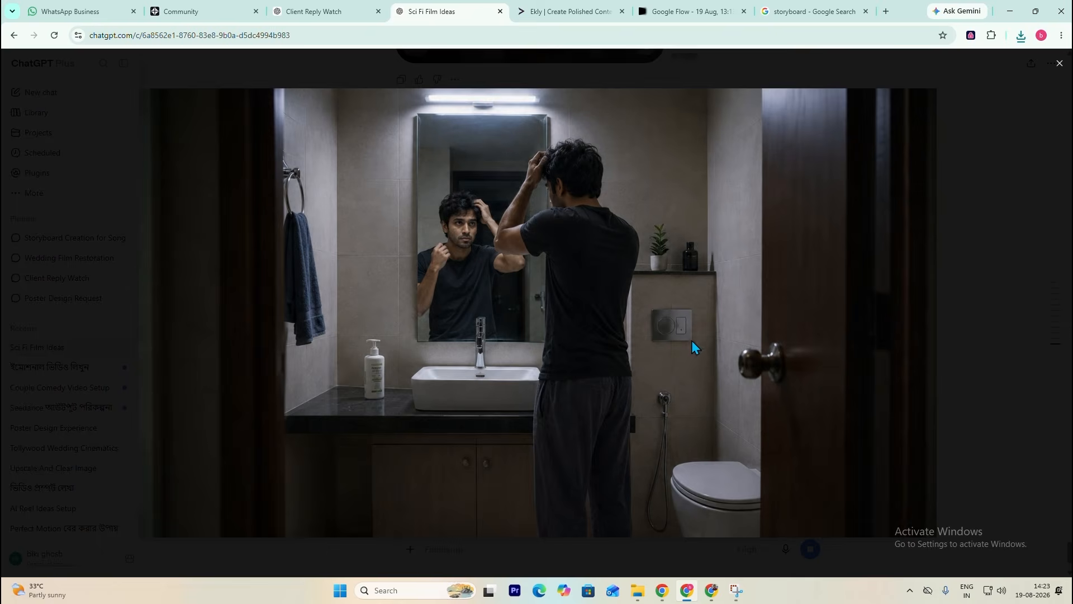
{"action": "key", "text": "Escape"}
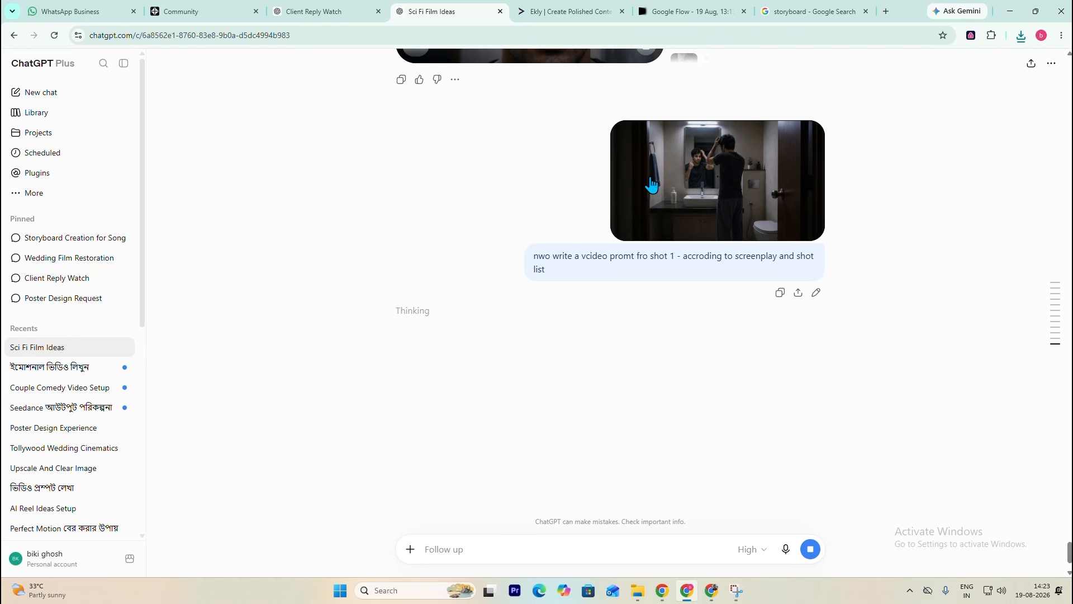
- Switch to the Google Flow project and upload the downloaded opening bathroom frame to its media
{"action": "left_click", "coordinate": [691, 11]}
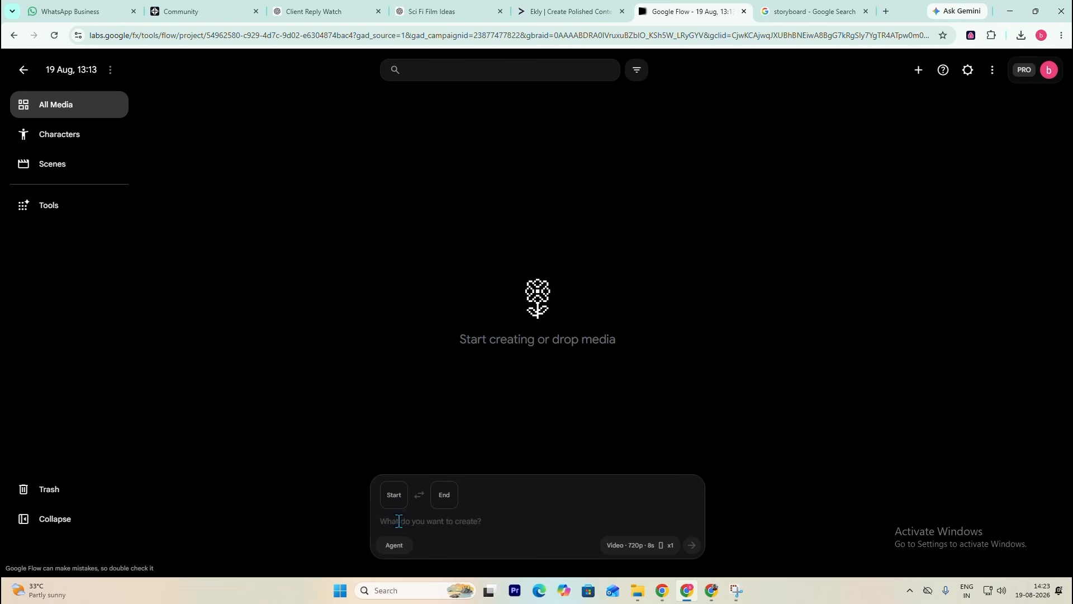
{"action": "left_click", "coordinate": [394, 502]}
{"action": "left_click", "coordinate": [361, 214]}
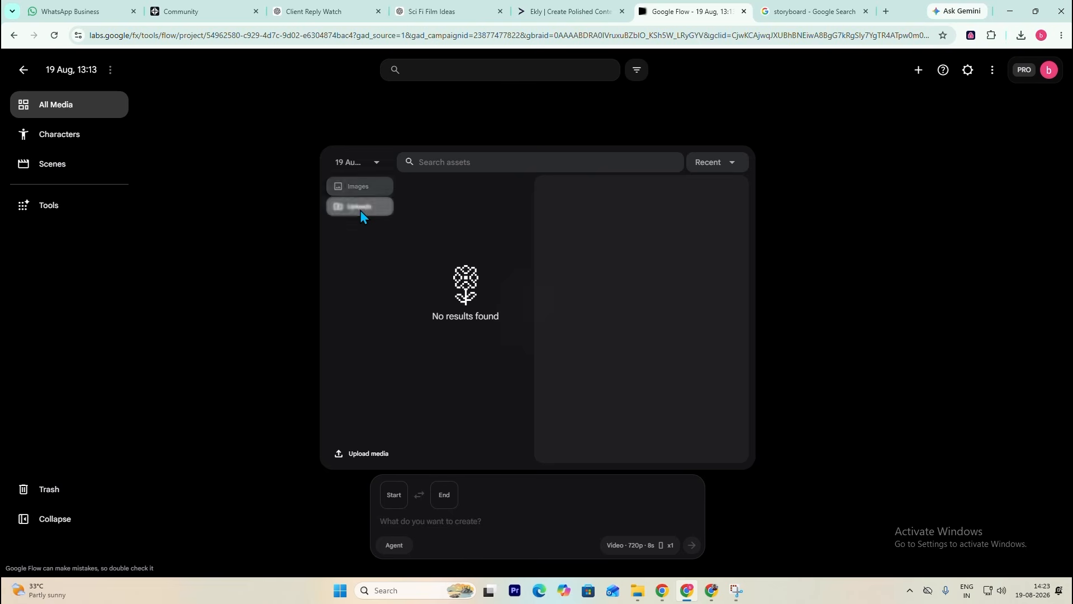
{"action": "left_click", "coordinate": [365, 453]}
{"action": "double_click", "coordinate": [214, 186]}
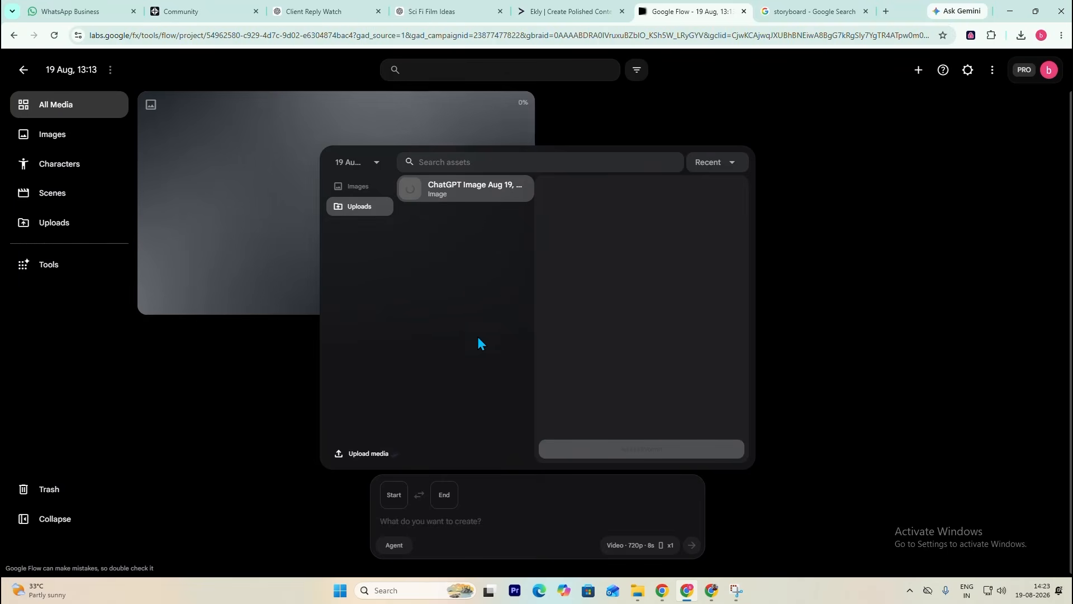
{"action": "left_click", "coordinate": [925, 378]}
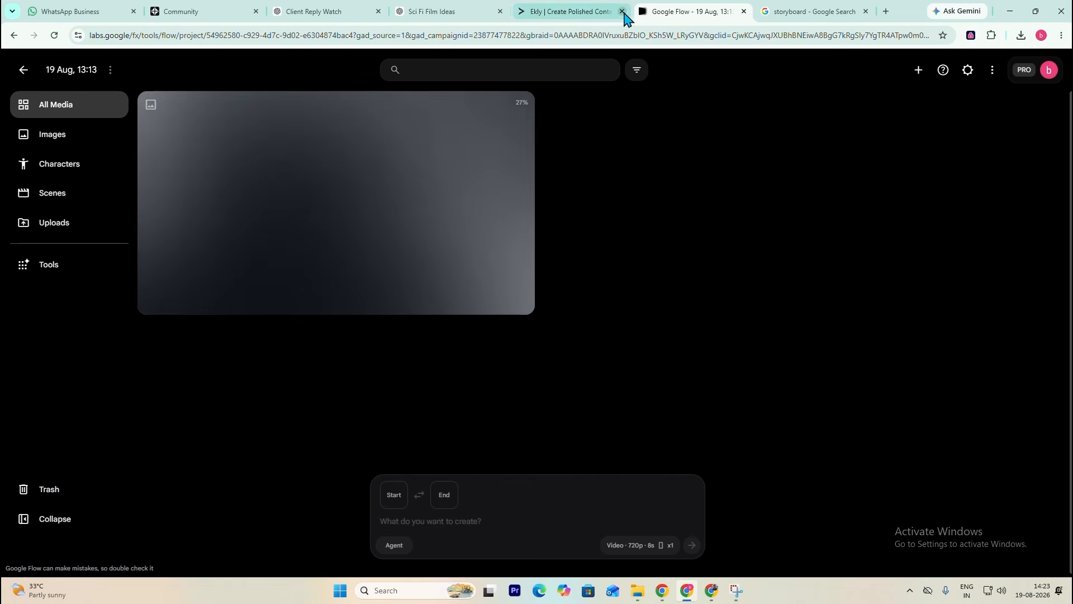
- Switch back to the Sci Fi Film Ideas chat and read the shot 1 video prompt alongside the earlier shot images
{"action": "left_click", "coordinate": [448, 12]}
{"action": "scroll", "coordinate": [497, 288], "scroll_direction": "down", "scroll_amount": 5}
{"action": "scroll", "coordinate": [501, 295], "scroll_direction": "up", "scroll_amount": 5}
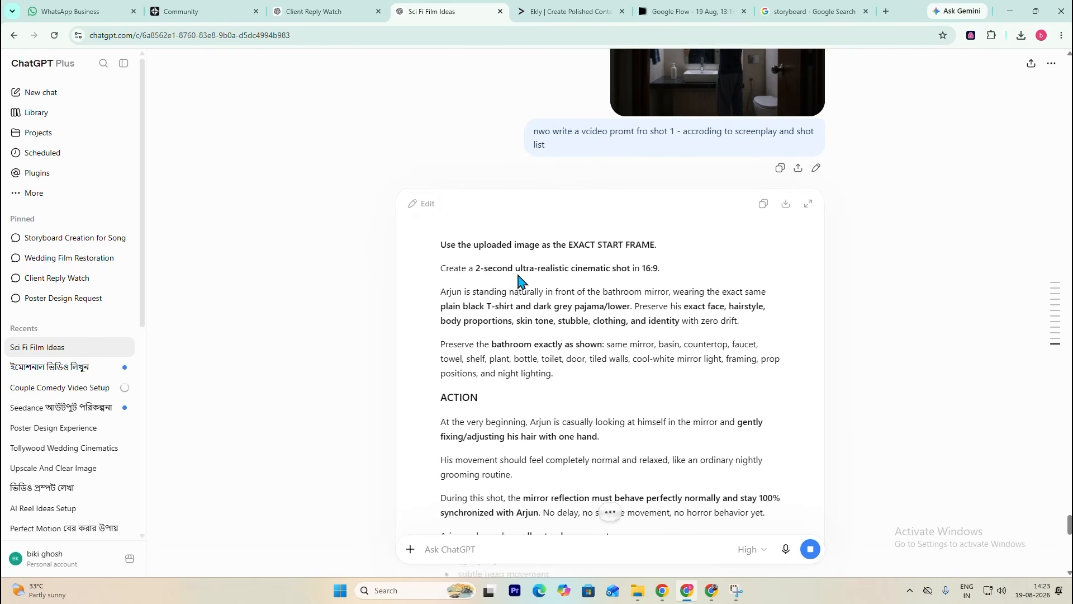
{"action": "scroll", "coordinate": [517, 280], "scroll_direction": "down", "scroll_amount": 2}
{"action": "left_click_drag", "start_coordinate": [444, 164], "coordinate": [475, 160]}
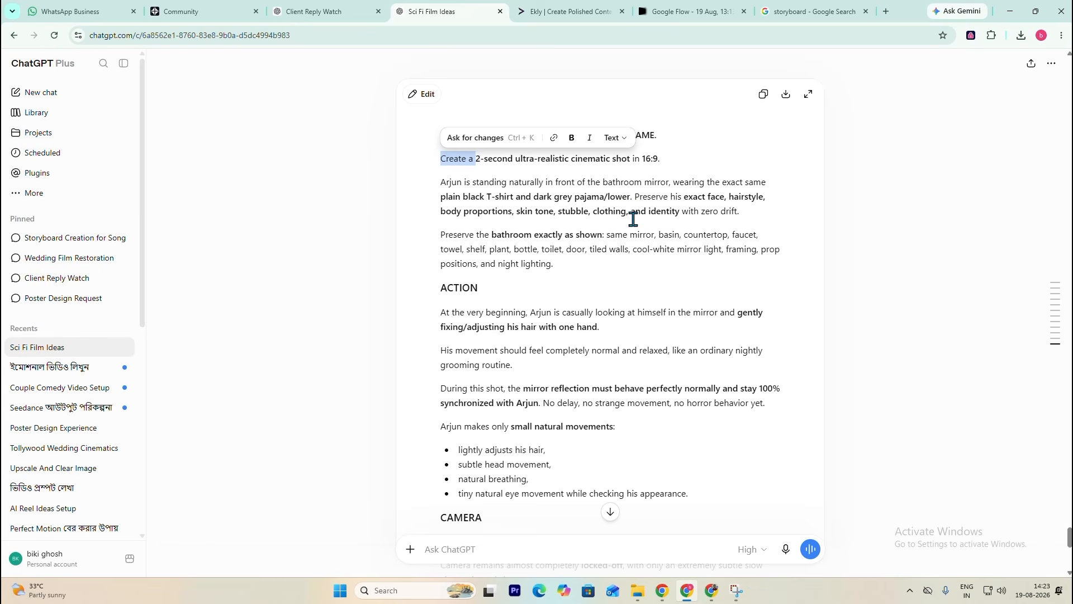
{"action": "scroll", "coordinate": [606, 260], "scroll_direction": "up", "scroll_amount": 6}
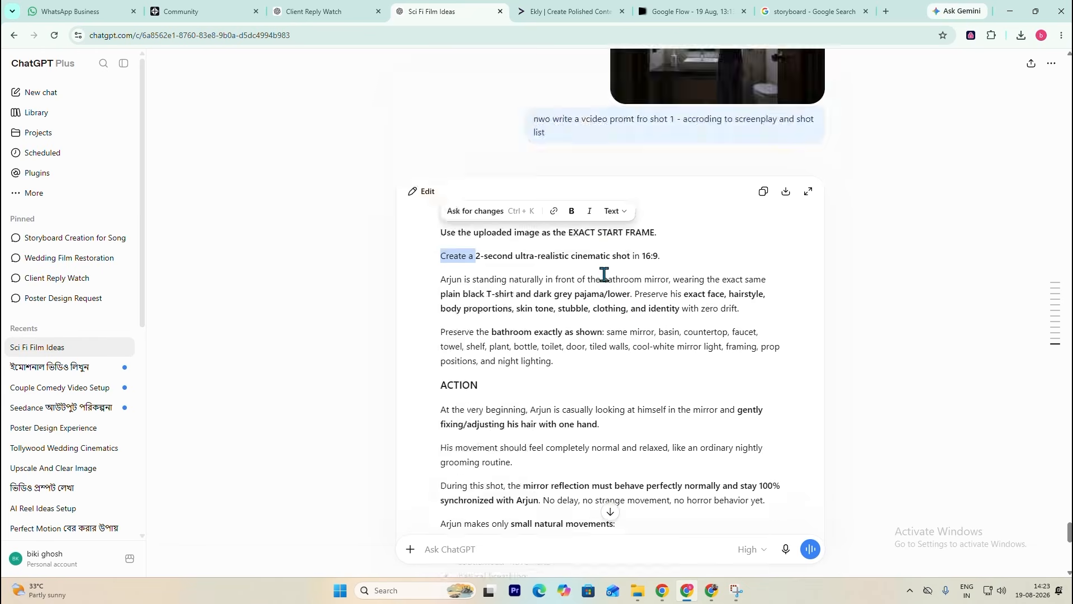
{"action": "scroll", "coordinate": [580, 184], "scroll_direction": "down", "scroll_amount": 4}
{"action": "scroll", "coordinate": [554, 252], "scroll_direction": "down", "scroll_amount": 6}
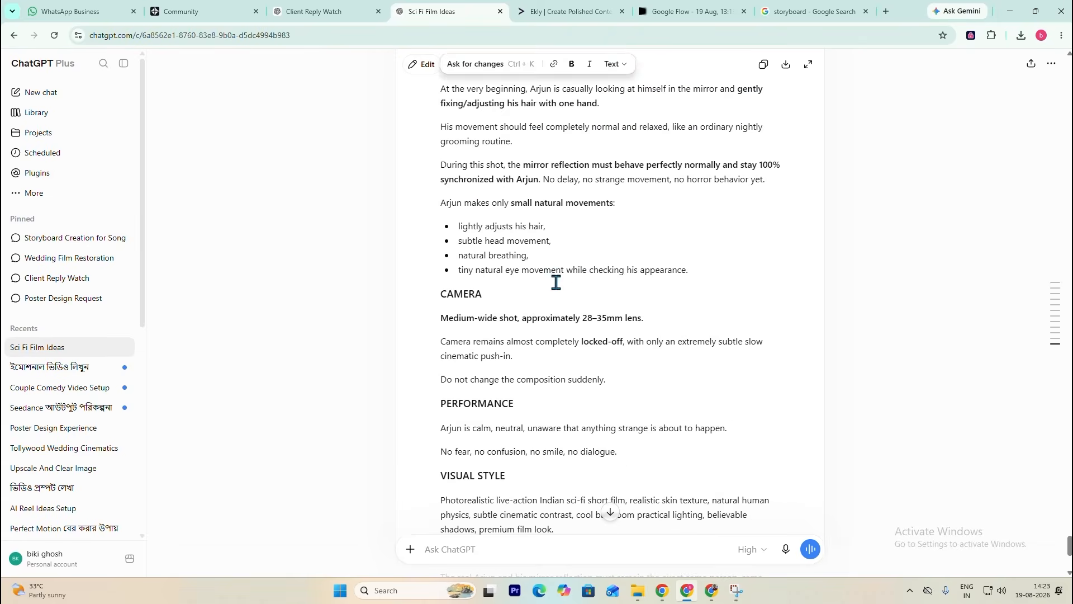
{"action": "scroll", "coordinate": [593, 285], "scroll_direction": "up", "scroll_amount": 13}
{"action": "scroll", "coordinate": [614, 307], "scroll_direction": "up", "scroll_amount": 4}
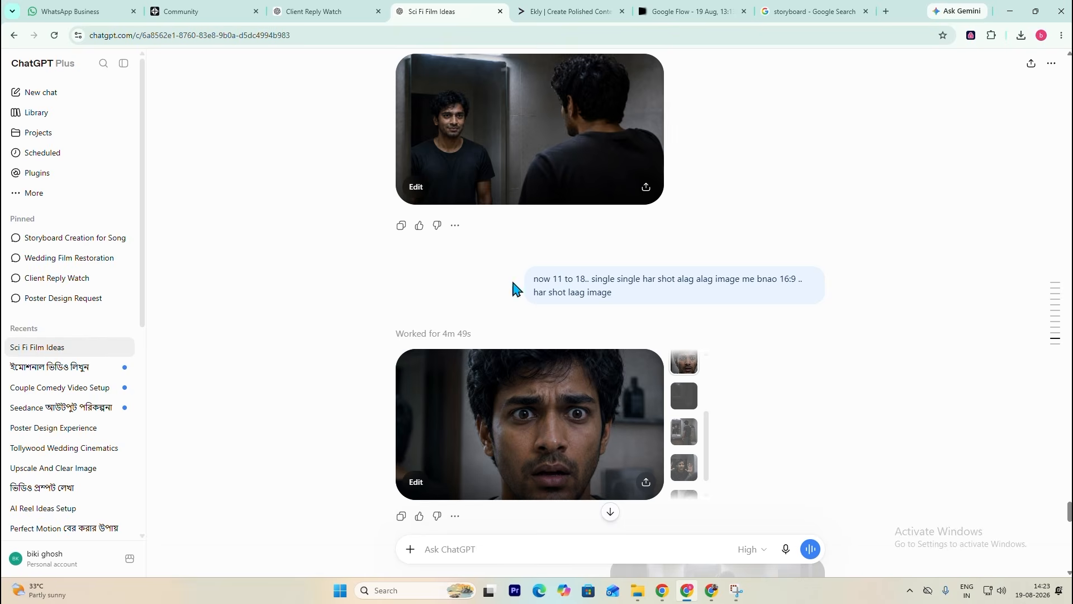
{"action": "scroll", "coordinate": [567, 232], "scroll_direction": "up", "scroll_amount": 8}
{"action": "scroll", "coordinate": [594, 238], "scroll_direction": "down", "scroll_amount": 14}
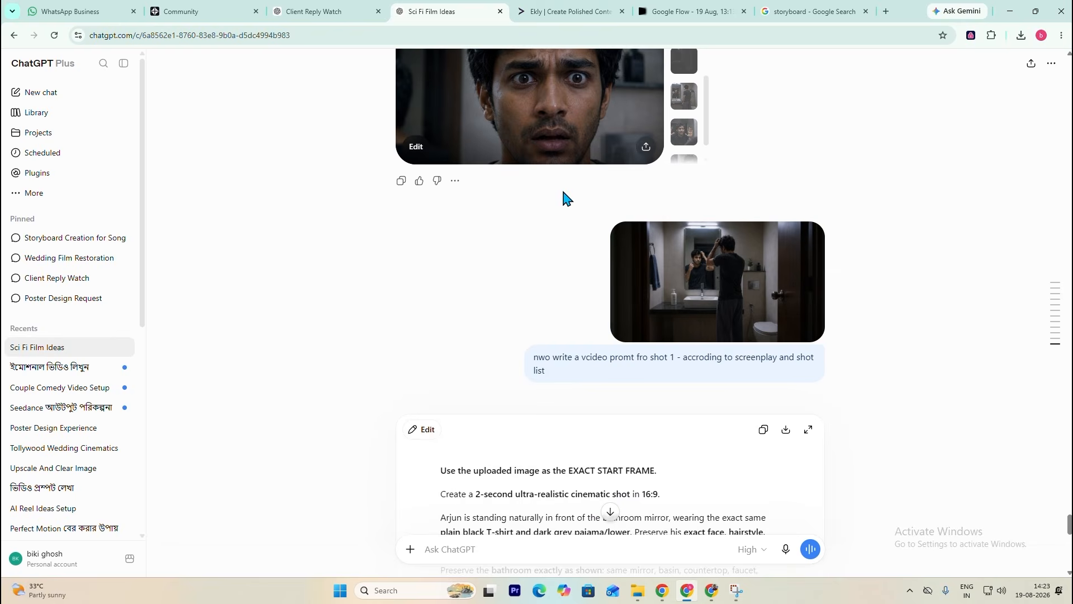
{"action": "scroll", "coordinate": [599, 284], "scroll_direction": "down", "scroll_amount": 4}
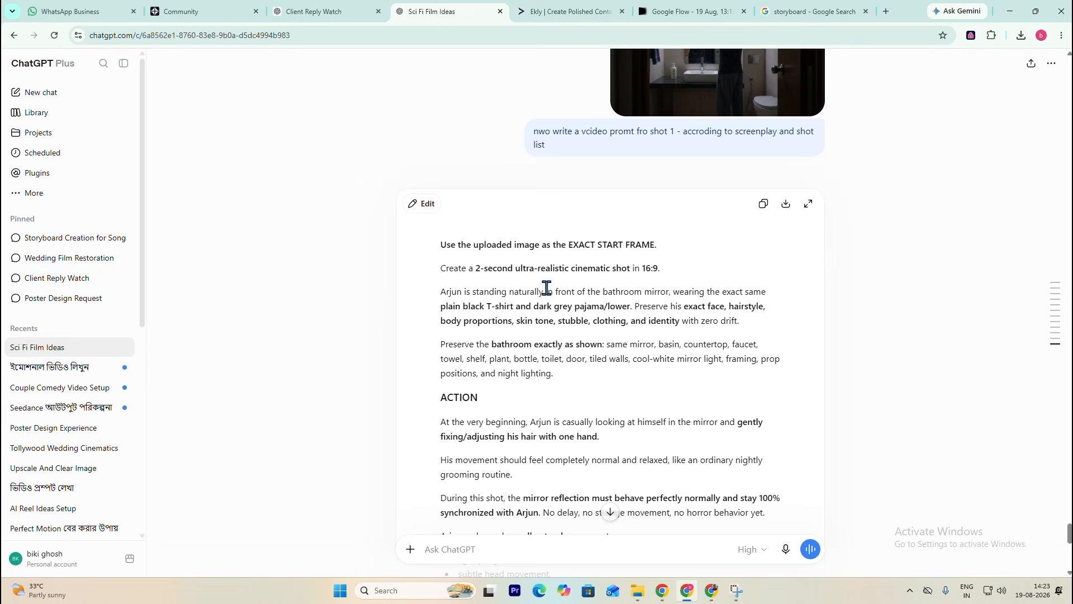
{"action": "scroll", "coordinate": [547, 288], "scroll_direction": "down", "scroll_amount": 2}
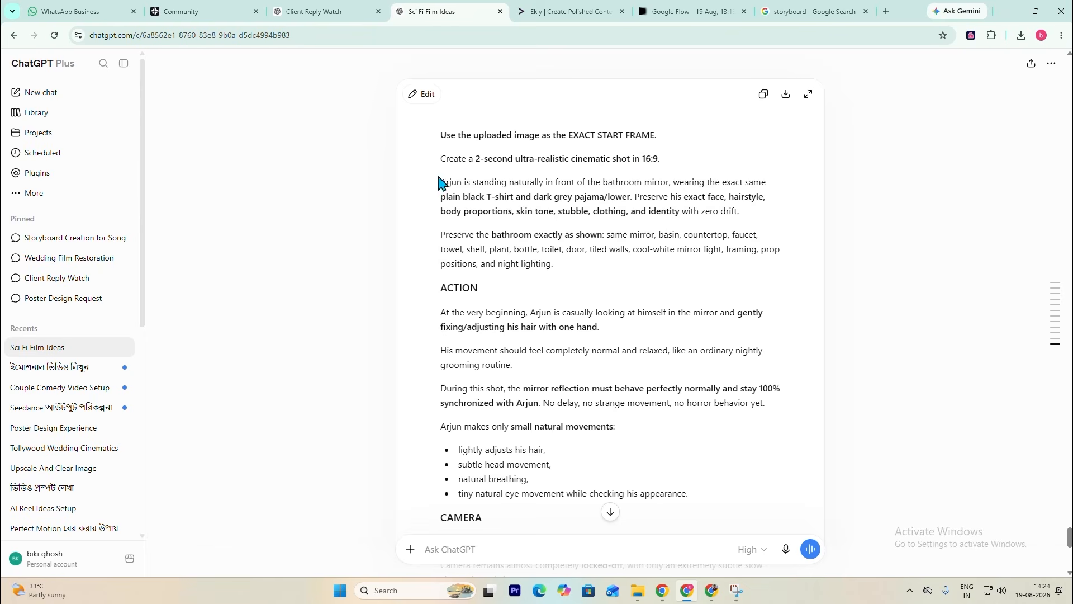
- Copy the shot 1 prompt from the paragraph below the 2-second duration line to the end of the negative prompt
{"action": "left_click_drag", "start_coordinate": [443, 183], "coordinate": [792, 430]}
{"action": "scroll", "coordinate": [629, 434], "scroll_direction": "down", "scroll_amount": 4}
{"action": "scroll", "coordinate": [630, 434], "scroll_direction": "down", "scroll_amount": 2}
{"action": "scroll", "coordinate": [592, 328], "scroll_direction": "down", "scroll_amount": 3}
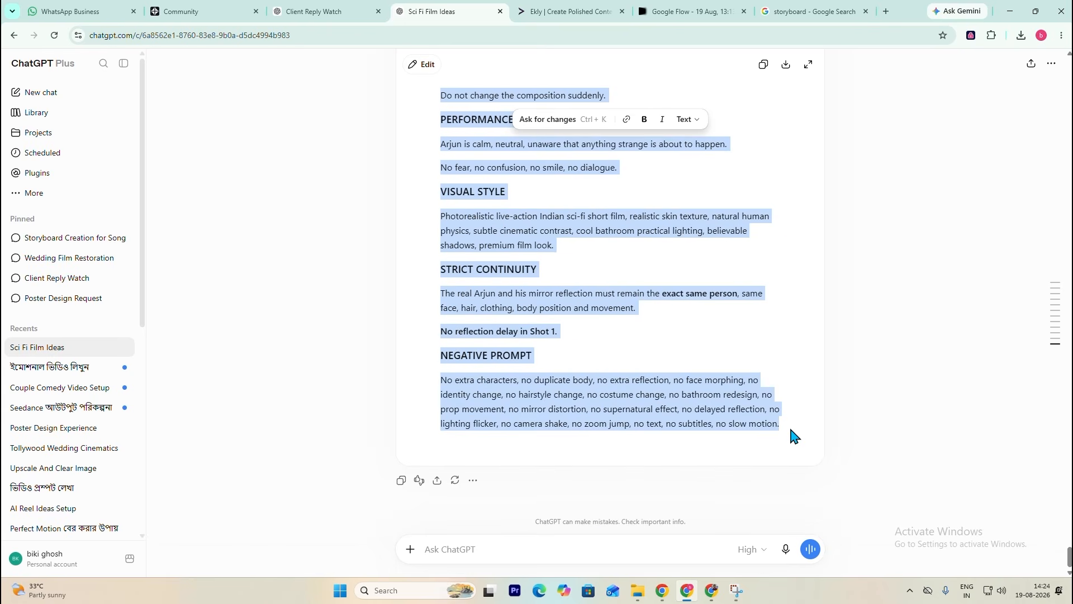
{"action": "right_click", "coordinate": [555, 309]}
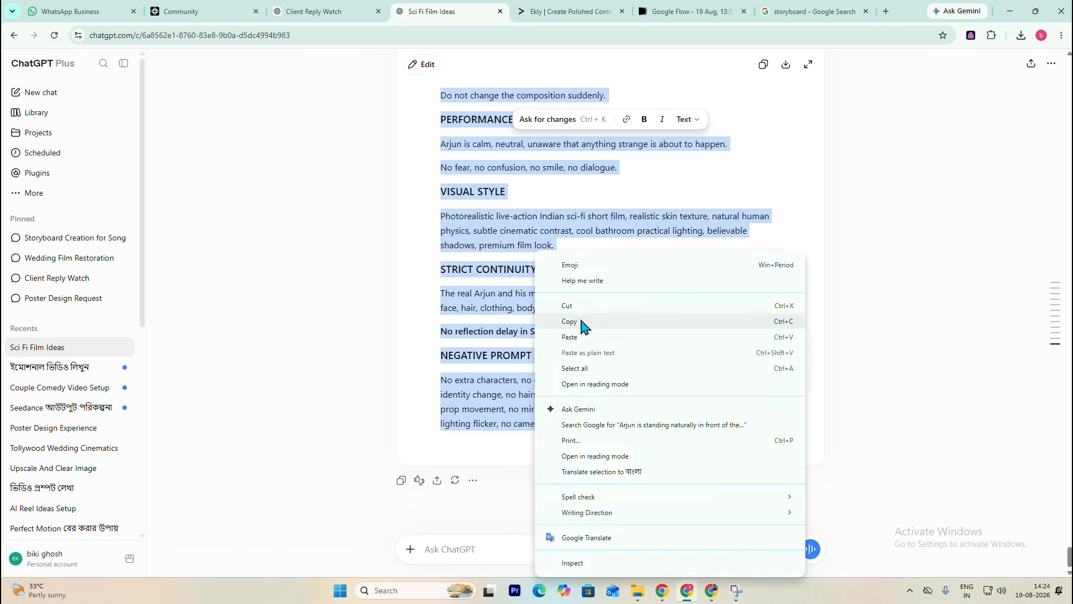
{"action": "left_click", "coordinate": [582, 326]}
{"action": "scroll", "coordinate": [615, 223], "scroll_direction": "up", "scroll_amount": 1}
- Switch to Google Flow, set the uploaded bathroom image as the start frame and paste the copied shot 1 prompt
{"action": "left_click", "coordinate": [696, 12]}
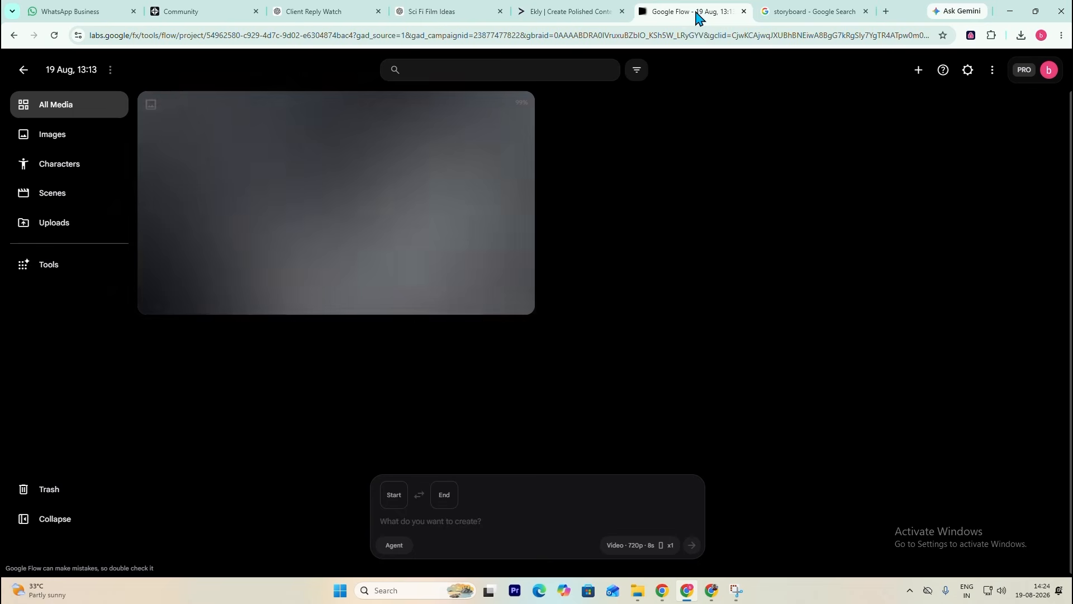
{"action": "left_click_drag", "start_coordinate": [476, 268], "coordinate": [469, 519]}
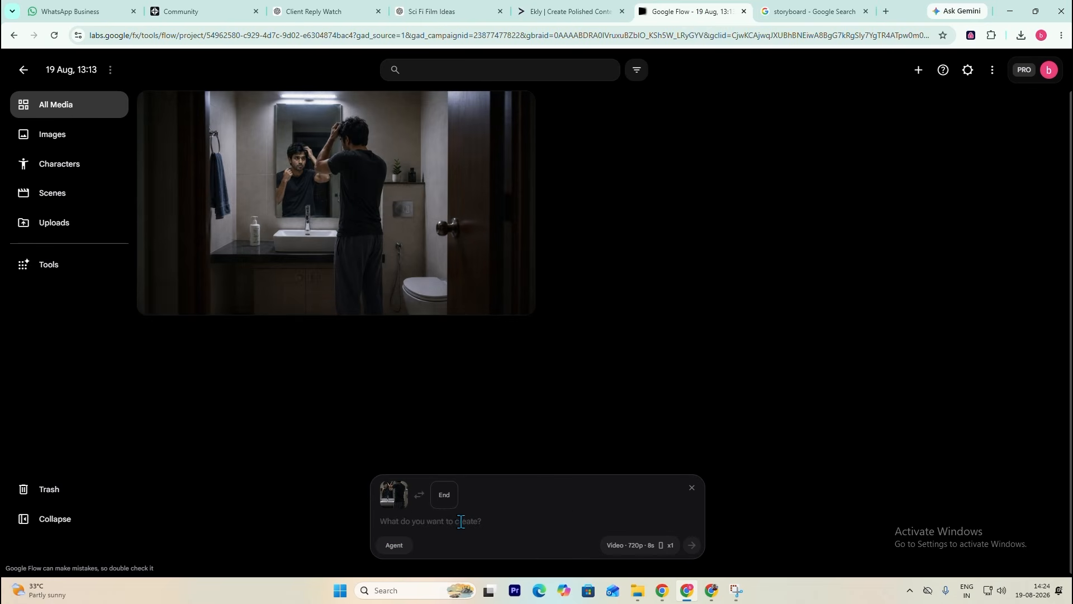
{"action": "key", "text": "ctrl+v"}
{"action": "scroll", "coordinate": [408, 327], "scroll_direction": "up", "scroll_amount": 10}
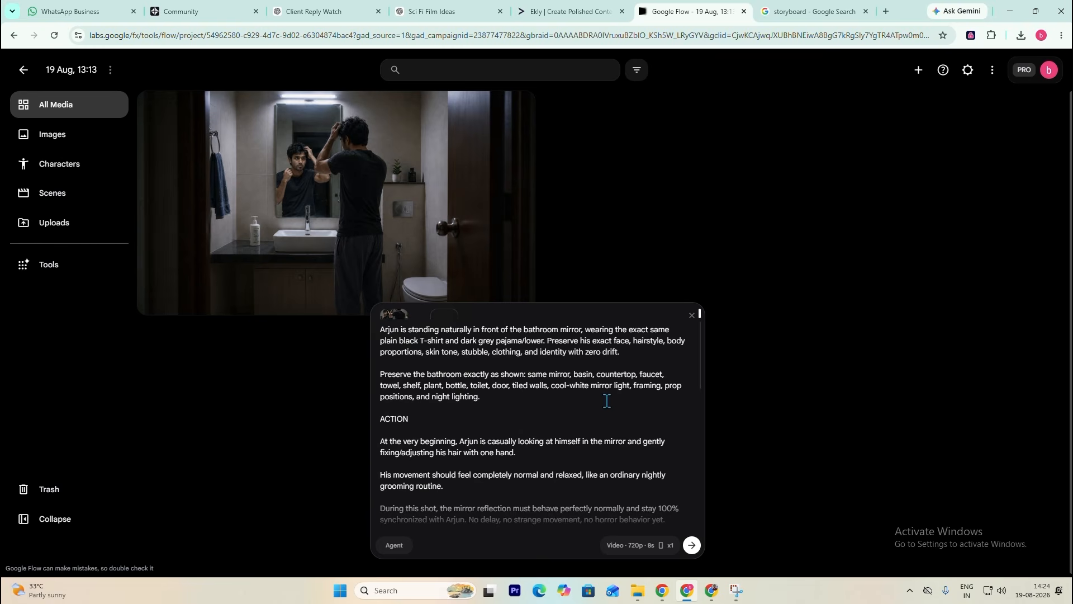
{"action": "scroll", "coordinate": [607, 400], "scroll_direction": "down", "scroll_amount": 5}
- Set the video's aspect ratio to 16:9 and its duration to 4s
{"action": "left_click", "coordinate": [651, 545]}
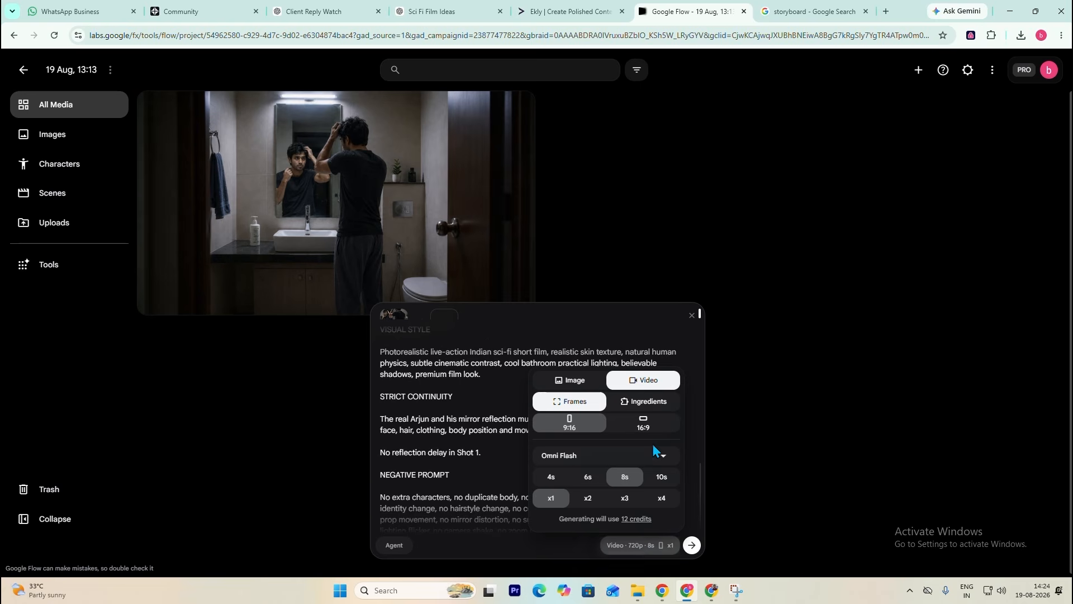
{"action": "left_click", "coordinate": [651, 429]}
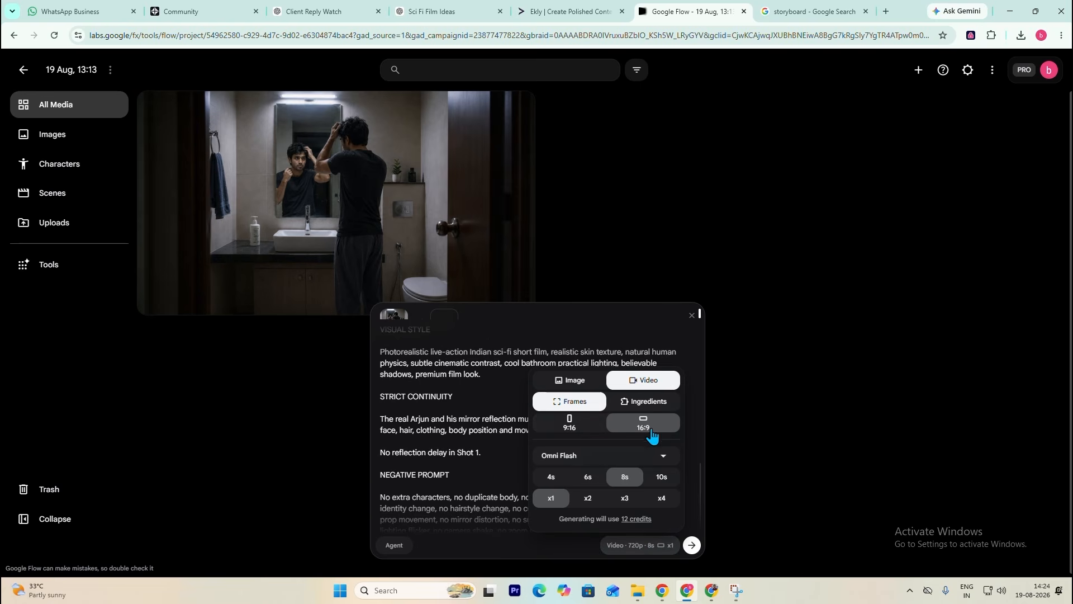
{"action": "left_click", "coordinate": [559, 485]}
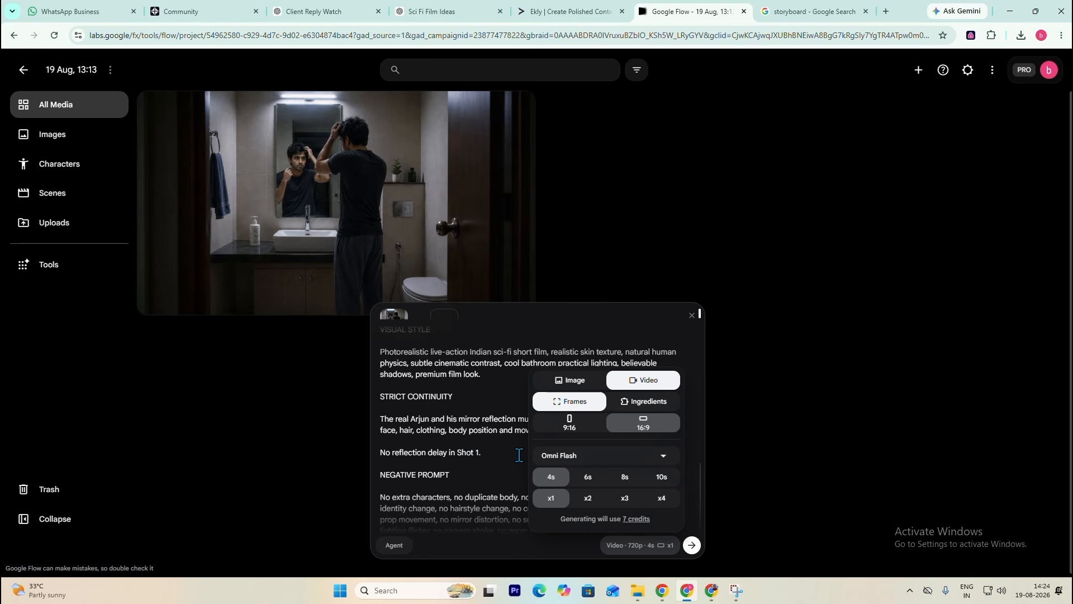
{"action": "left_click", "coordinate": [494, 443]}
- Read through the pasted shot 1 prompt and generate the video
{"action": "scroll", "coordinate": [494, 442], "scroll_direction": "down", "scroll_amount": 1}
{"action": "scroll", "coordinate": [494, 443], "scroll_direction": "up", "scroll_amount": 3}
{"action": "scroll", "coordinate": [494, 443], "scroll_direction": "down", "scroll_amount": 3}
{"action": "scroll", "coordinate": [583, 480], "scroll_direction": "up", "scroll_amount": 5}
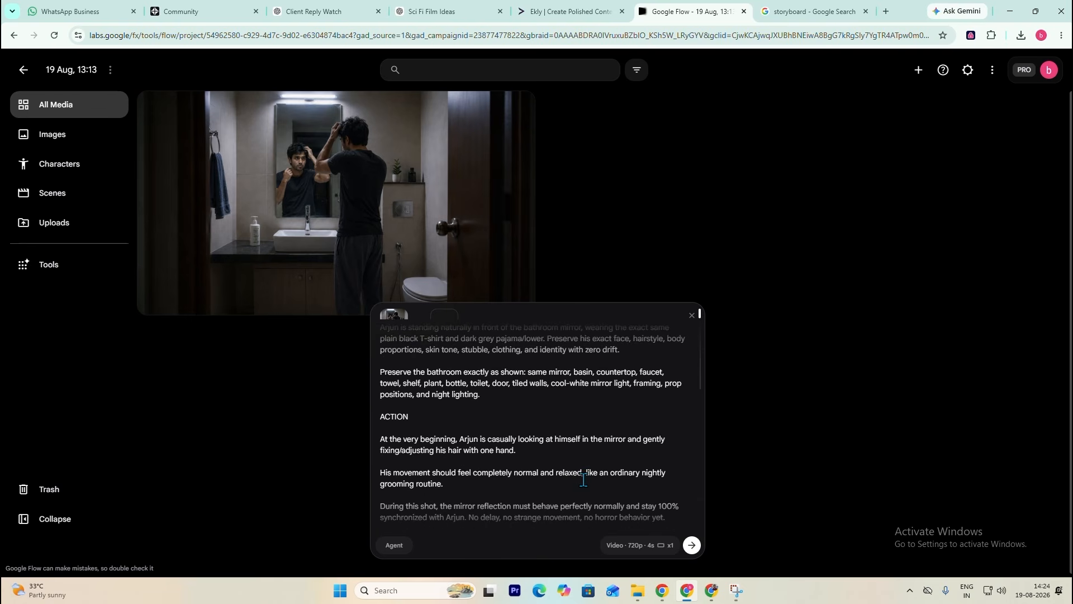
{"action": "scroll", "coordinate": [583, 479], "scroll_direction": "down", "scroll_amount": 5}
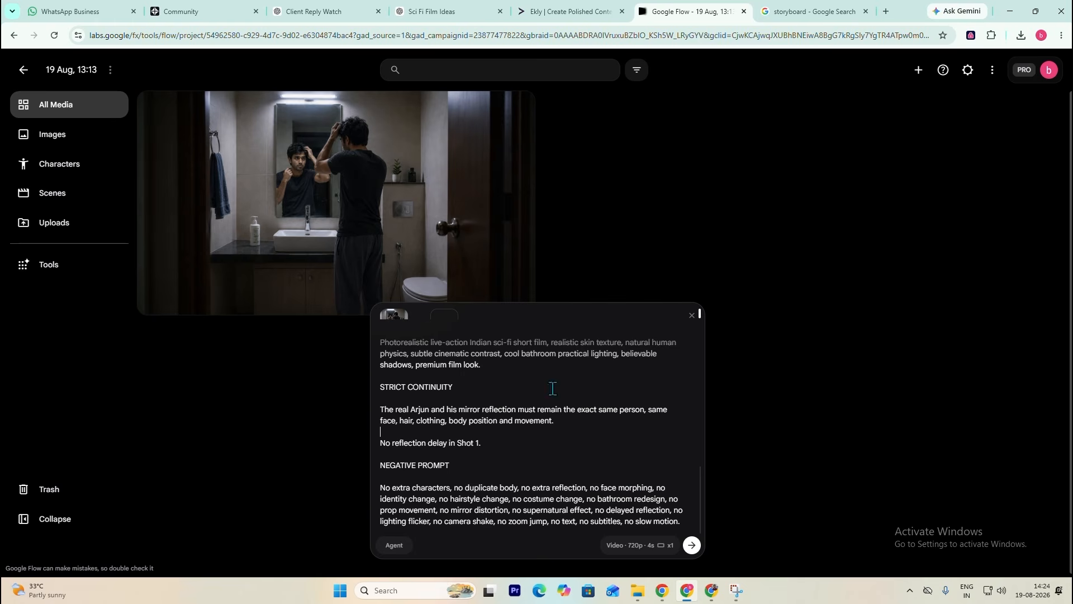
{"action": "left_click", "coordinate": [692, 546]}
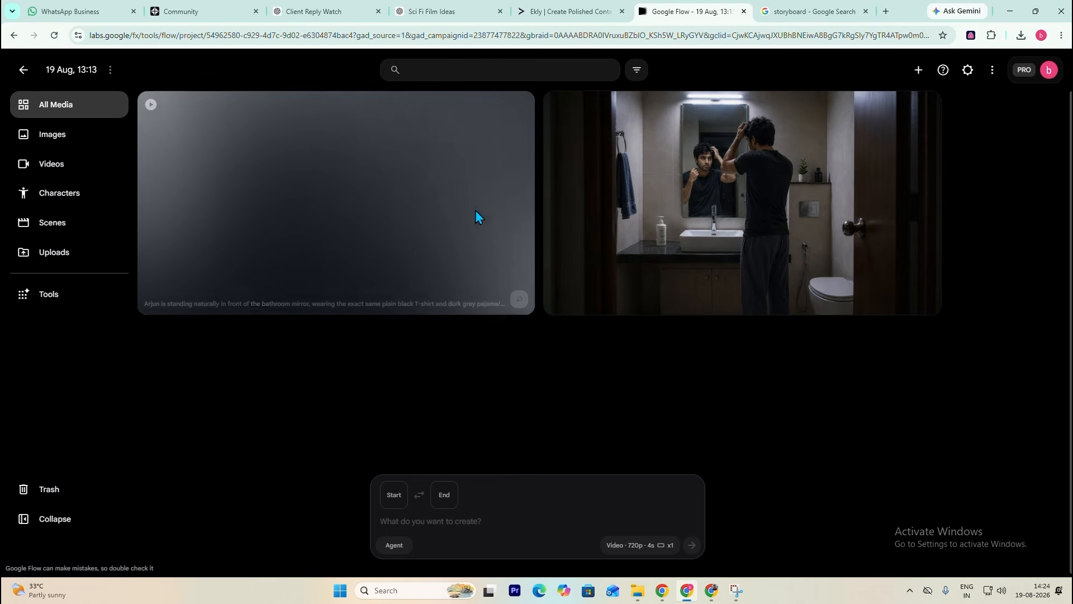
- Glance over the shot 1 prompt in the ChatGPT chat and check the generating clip in Google Flow
{"action": "left_click", "coordinate": [430, 11]}
{"action": "scroll", "coordinate": [559, 492], "scroll_direction": "down", "scroll_amount": 3}
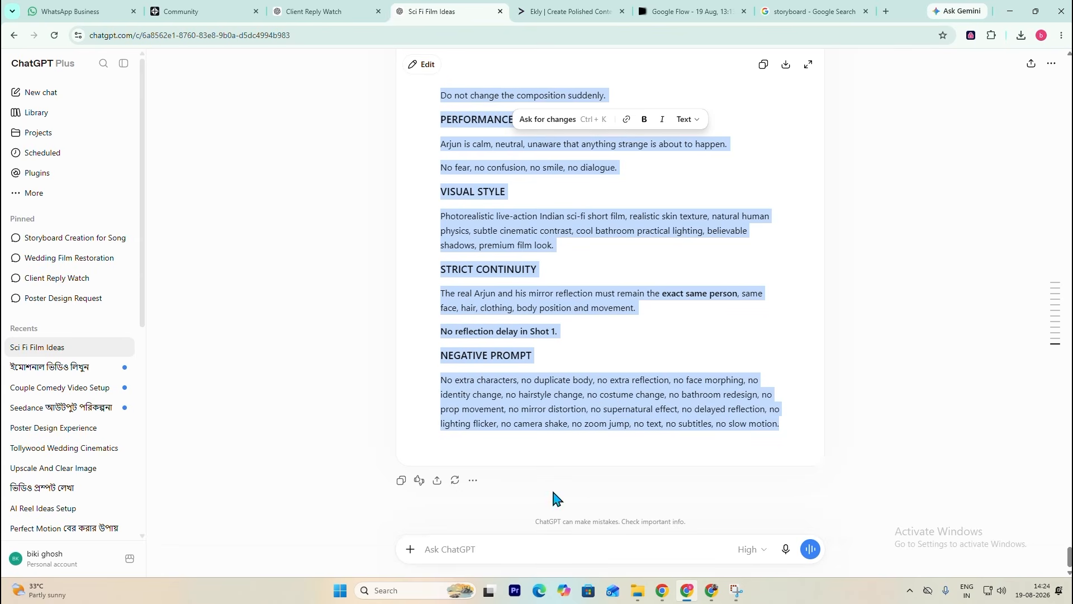
{"action": "scroll", "coordinate": [513, 374], "scroll_direction": "up", "scroll_amount": 5}
{"action": "scroll", "coordinate": [537, 307], "scroll_direction": "down", "scroll_amount": 5}
{"action": "left_click", "coordinate": [948, 441]}
{"action": "left_click", "coordinate": [694, 11]}
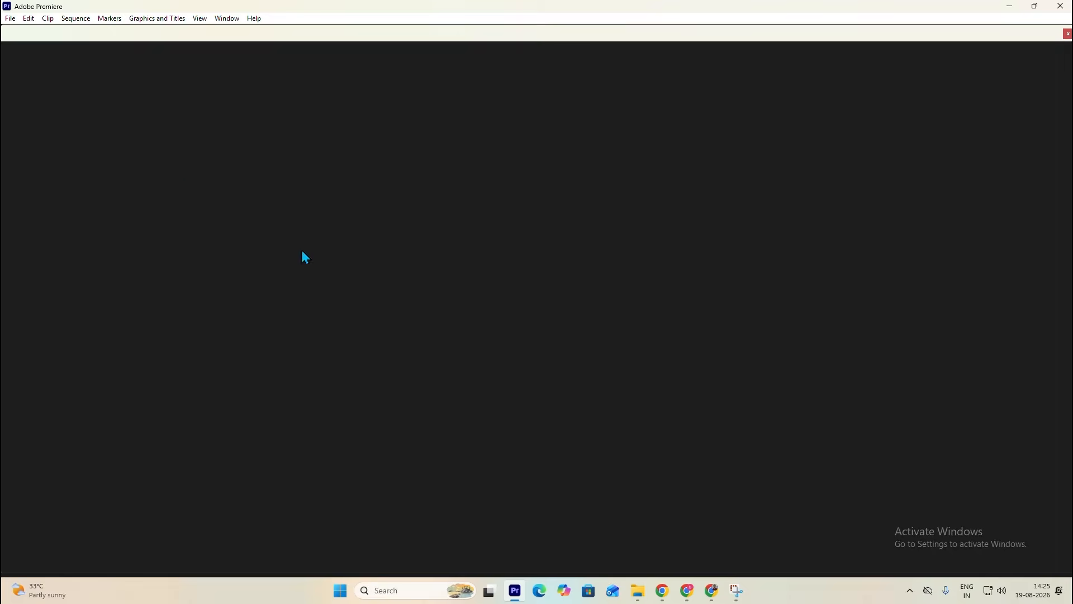
{"action": "key", "text": "alt+Tab"}
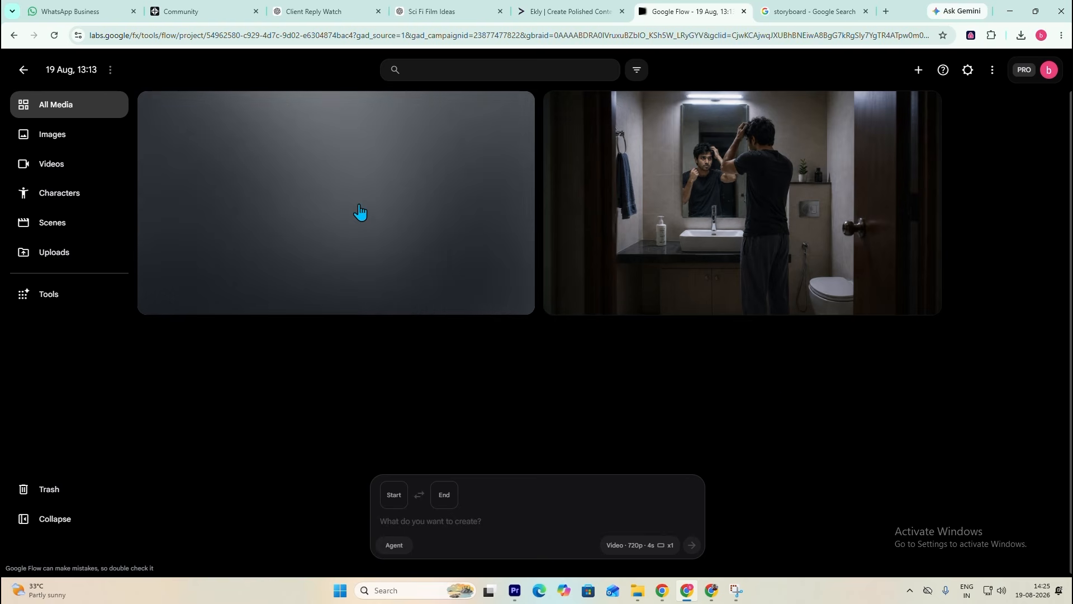
- Go back to the Sci Fi Film Ideas chat and re-read the shot 1 prompt's duration, action and camera sections
{"action": "left_click", "coordinate": [344, 7]}
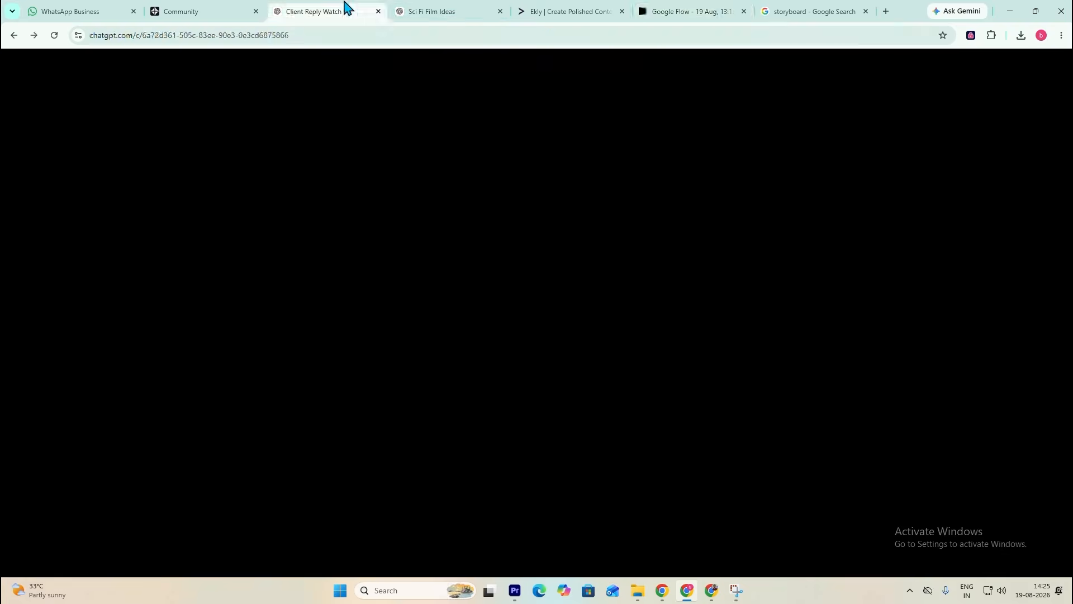
{"action": "left_click", "coordinate": [436, 8]}
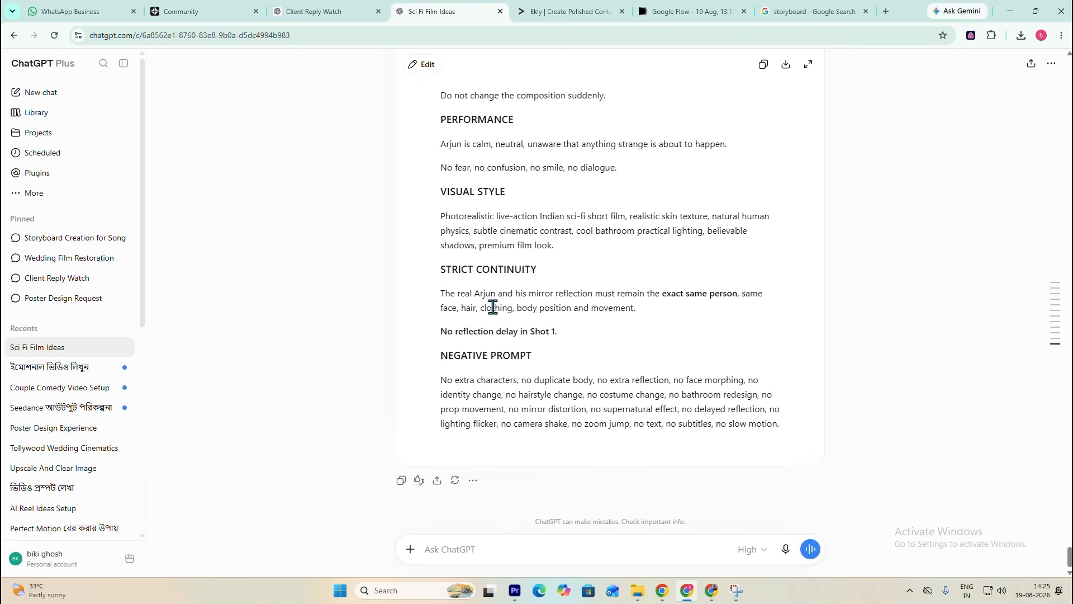
{"action": "scroll", "coordinate": [509, 380], "scroll_direction": "up", "scroll_amount": 15}
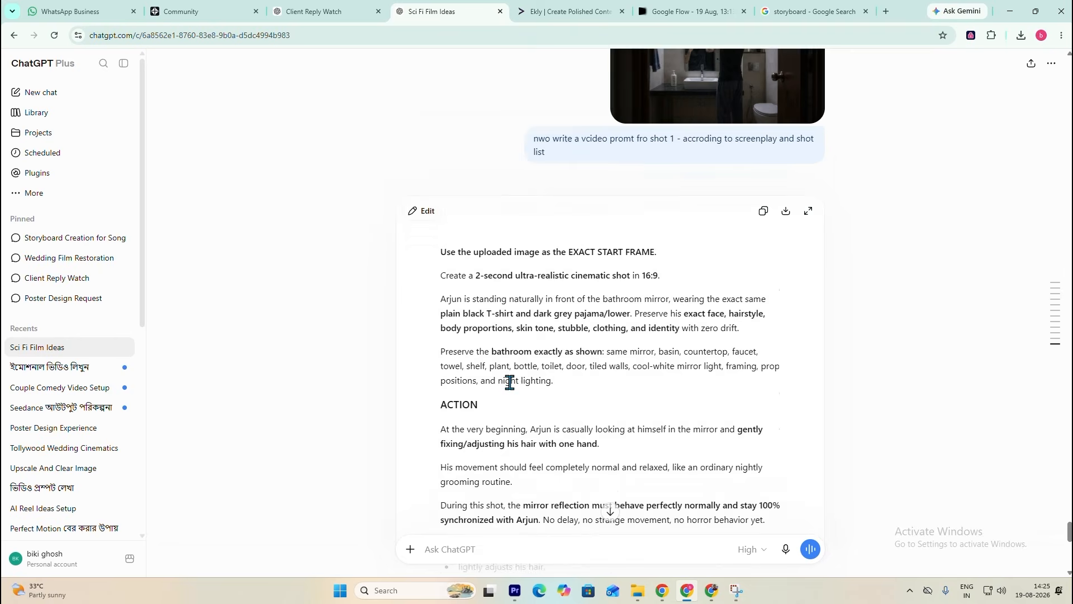
{"action": "scroll", "coordinate": [603, 282], "scroll_direction": "down", "scroll_amount": 3}
{"action": "scroll", "coordinate": [548, 153], "scroll_direction": "up", "scroll_amount": 4}
{"action": "scroll", "coordinate": [559, 224], "scroll_direction": "down", "scroll_amount": 2}
{"action": "scroll", "coordinate": [564, 231], "scroll_direction": "down", "scroll_amount": 2}
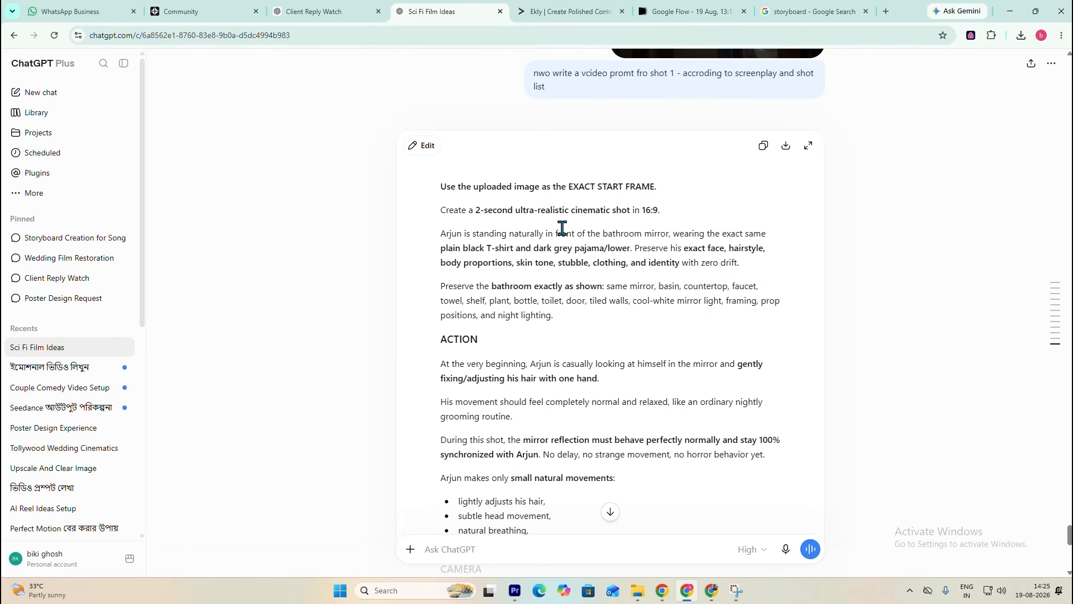
{"action": "scroll", "coordinate": [561, 231], "scroll_direction": "down", "scroll_amount": 2}
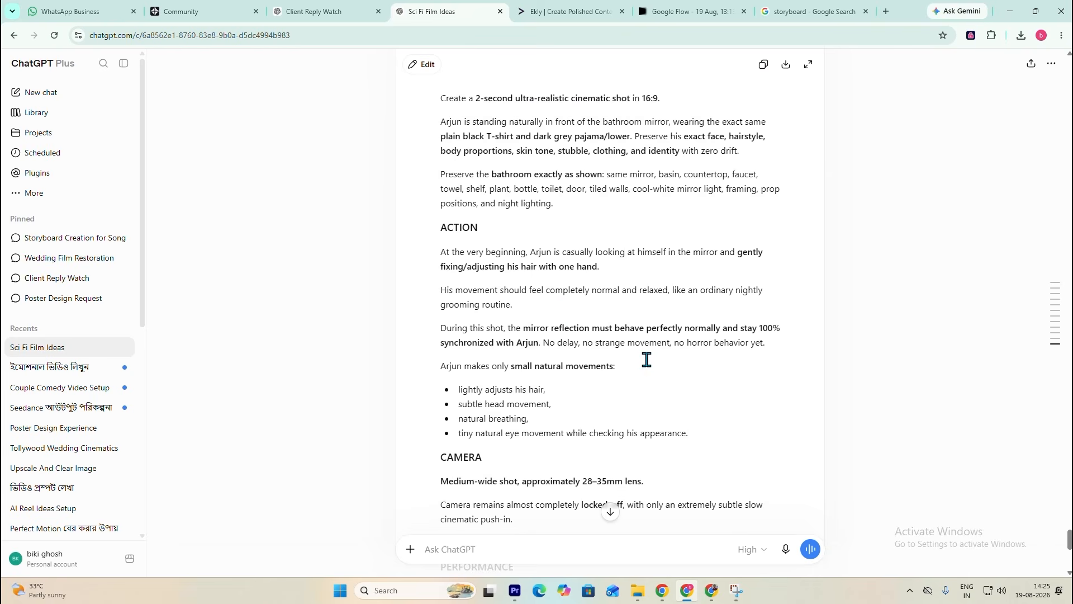
{"action": "scroll", "coordinate": [646, 359], "scroll_direction": "down", "scroll_amount": 2}
{"action": "scroll", "coordinate": [534, 234], "scroll_direction": "up", "scroll_amount": 4}
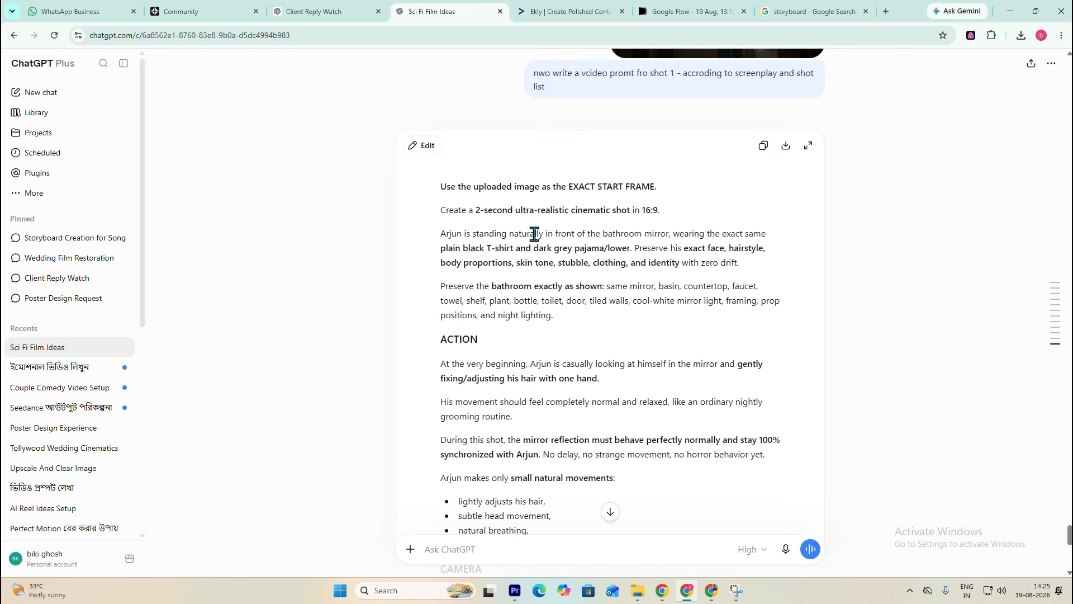
- Skim the remaining sections of the shot 1 prompt in the chat, from camera and performance down to the negative prompt
{"action": "scroll", "coordinate": [643, 263], "scroll_direction": "up", "scroll_amount": 2}
{"action": "scroll", "coordinate": [649, 252], "scroll_direction": "down", "scroll_amount": 10}
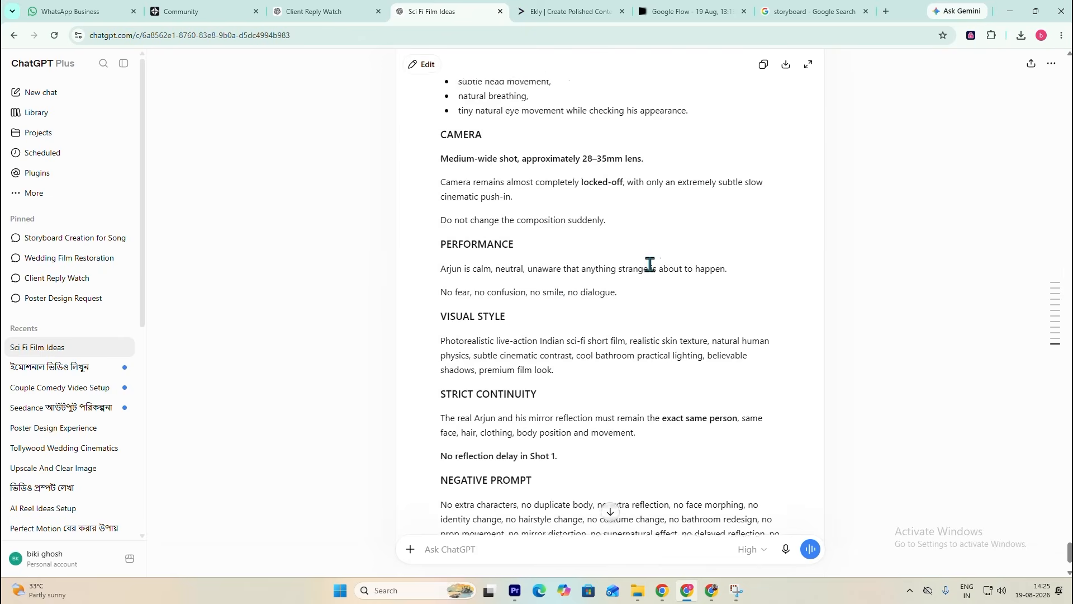
{"action": "scroll", "coordinate": [530, 346], "scroll_direction": "up", "scroll_amount": 6}
{"action": "scroll", "coordinate": [530, 347], "scroll_direction": "up", "scroll_amount": 10}
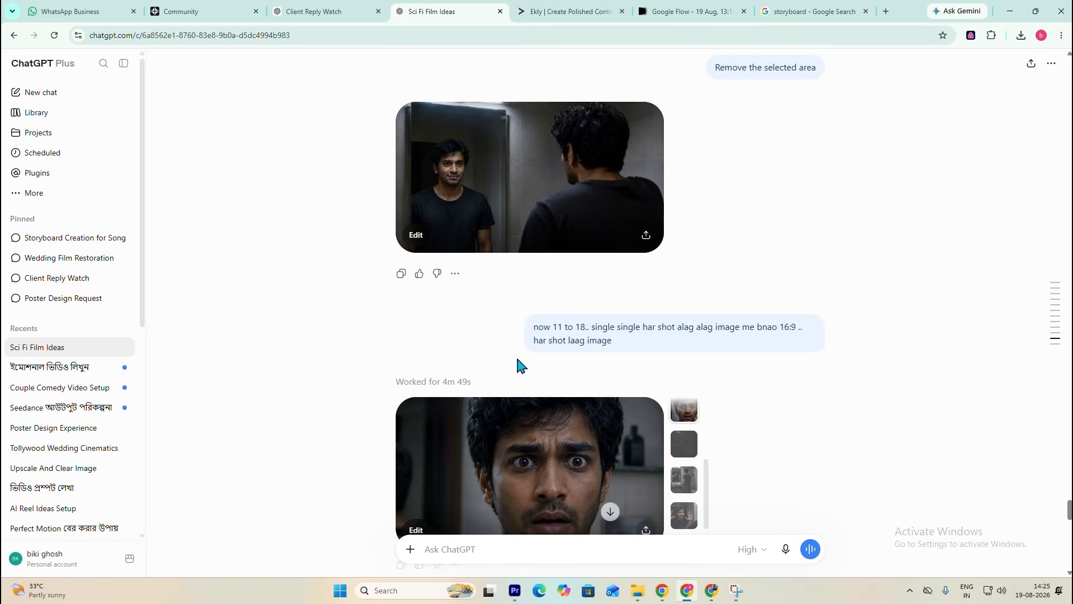
{"action": "scroll", "coordinate": [520, 364], "scroll_direction": "down", "scroll_amount": 15}
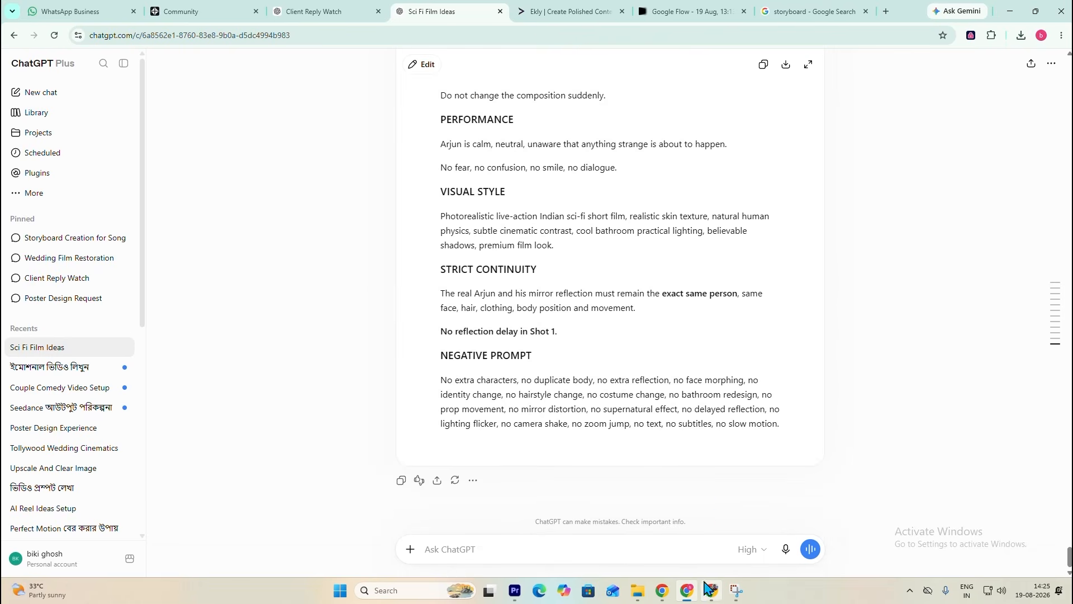
- Switch to Google Flow, open the generated clip of the man adjusting his hair and play it
{"action": "left_click", "coordinate": [661, 8]}
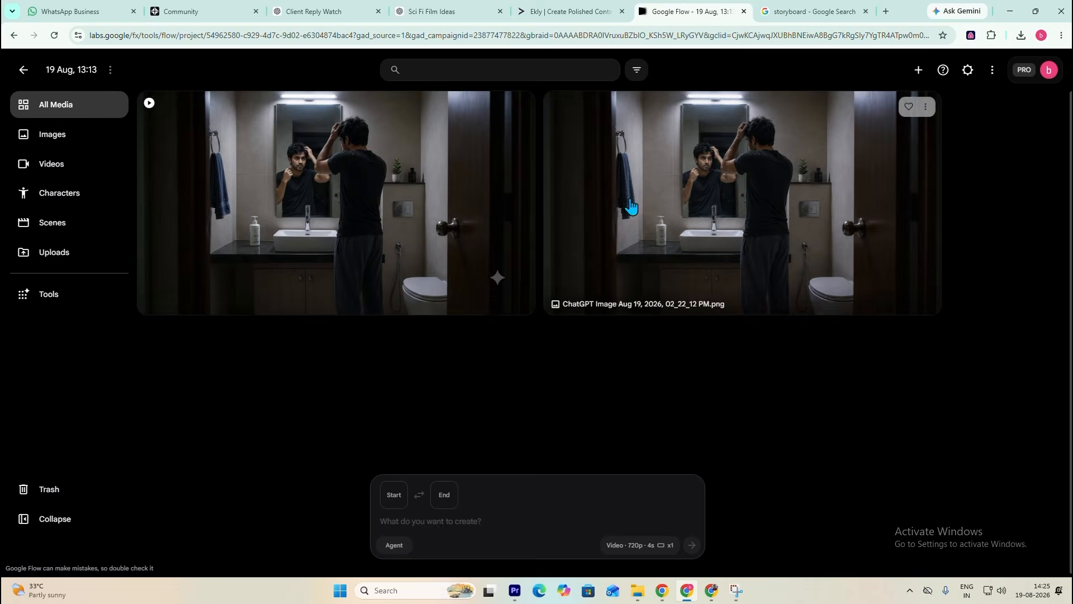
{"action": "left_click", "coordinate": [317, 174]}
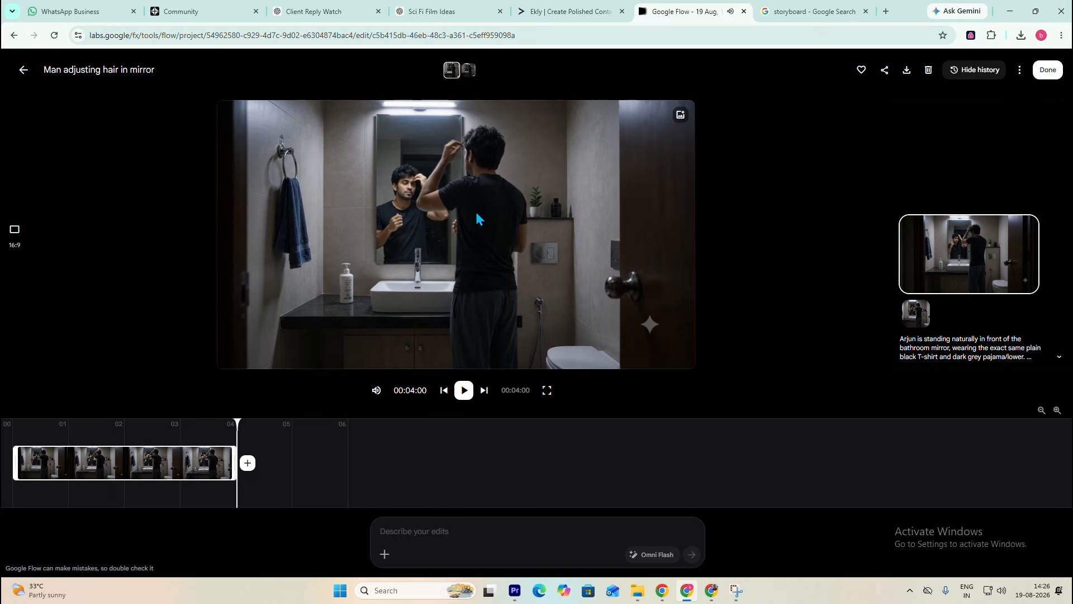
{"action": "left_click", "coordinate": [463, 390]}
- Download the generated shot 1 clip and import it into the Adobe Premiere project
{"action": "left_click", "coordinate": [906, 69]}
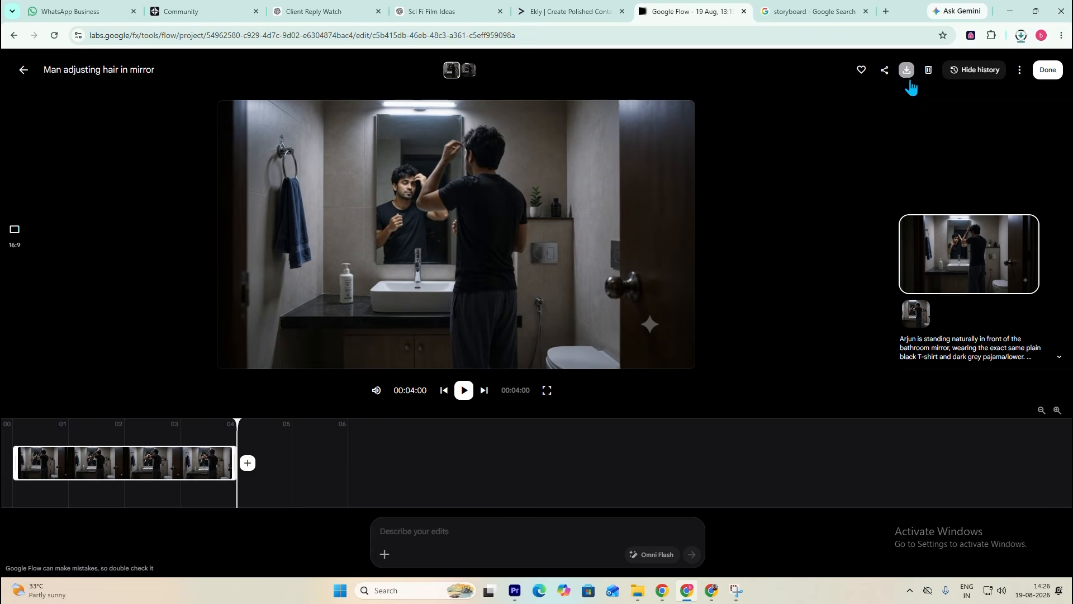
{"action": "left_click_drag", "start_coordinate": [893, 71], "coordinate": [193, 415]}
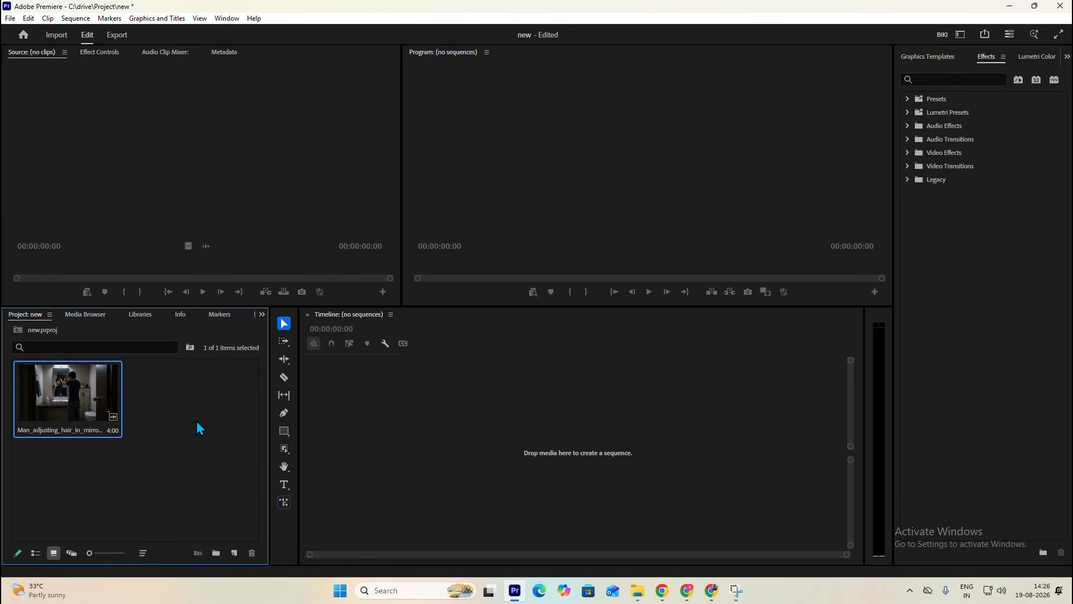
- Create a sequence from the imported hair-adjusting clip and play it through
{"action": "left_click_drag", "start_coordinate": [374, 484], "coordinate": [388, 469]}
{"action": "key", "text": "space"}
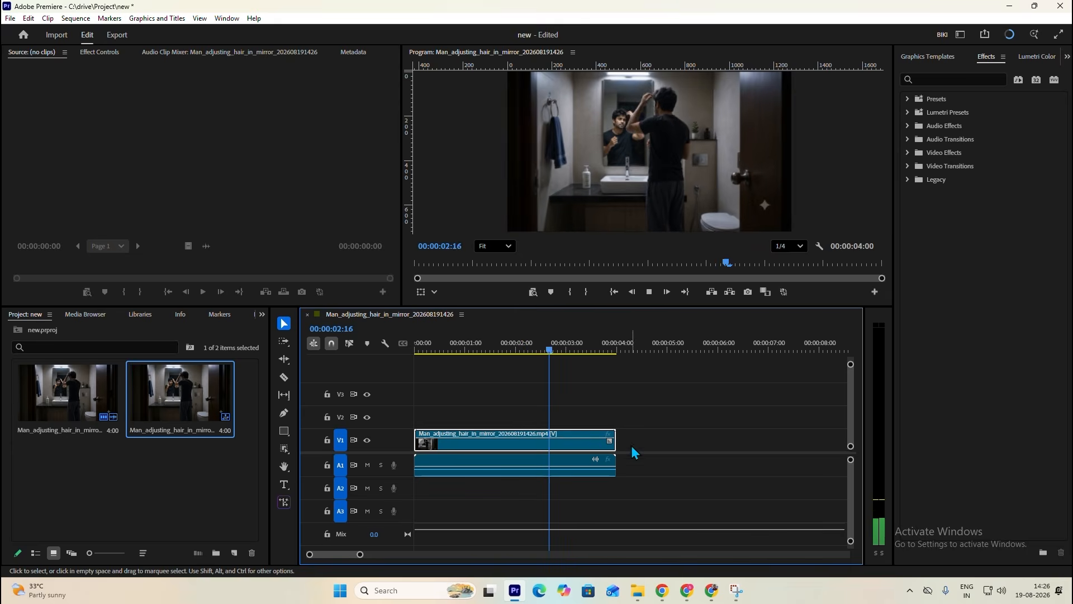
{"action": "scroll", "coordinate": [689, 467], "scroll_direction": "right", "scroll_amount": 3}
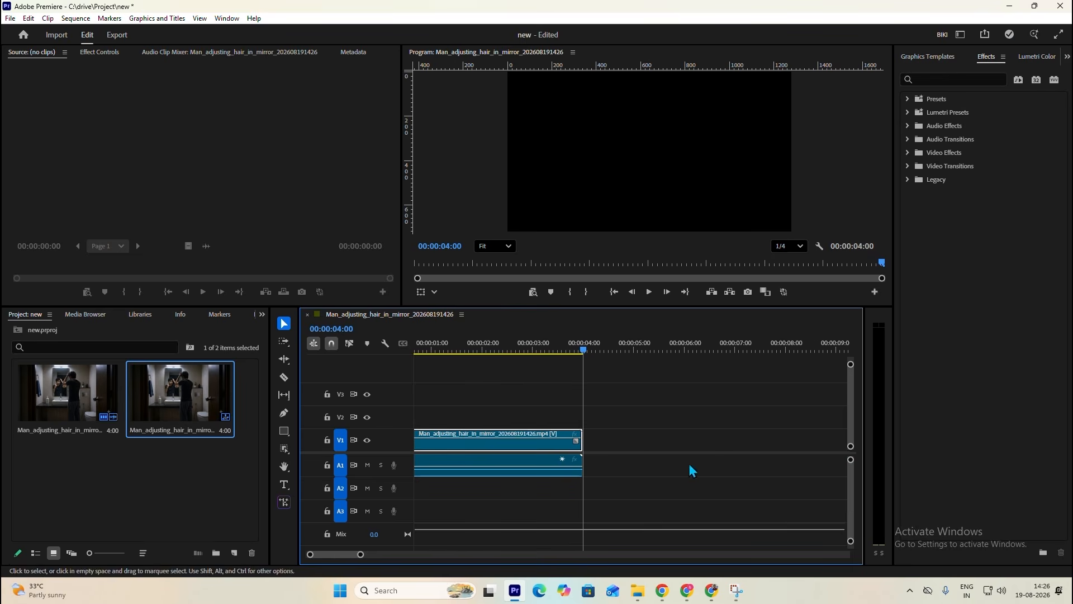
{"action": "left_click_drag", "start_coordinate": [360, 551], "coordinate": [421, 554]}
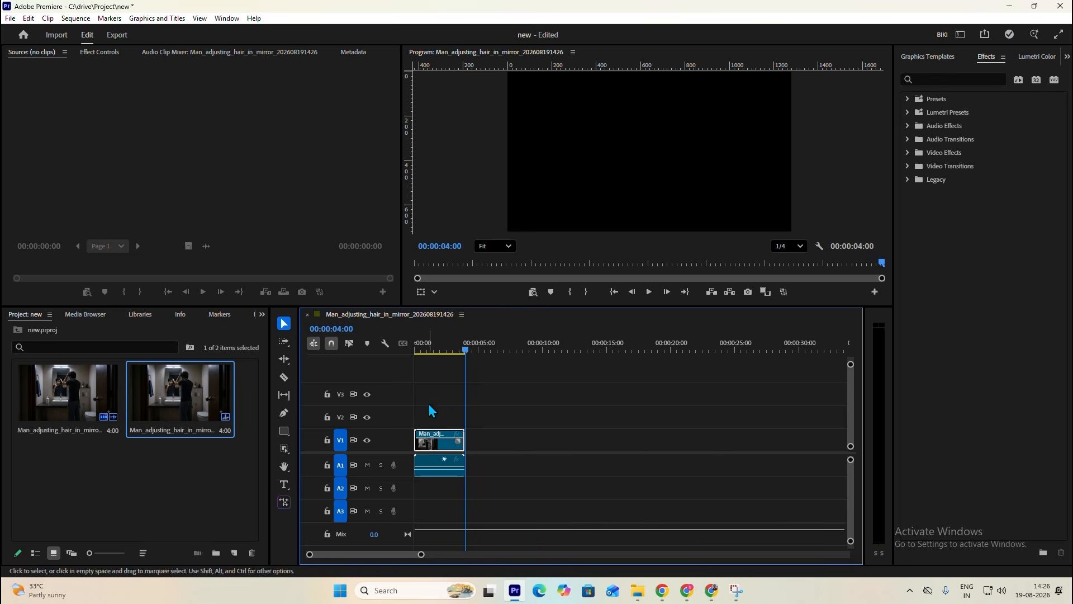
- Replay the opening of the sequence from the start and set the program monitor's playback resolution to Full
{"action": "left_click", "coordinate": [442, 351]}
{"action": "left_click_drag", "start_coordinate": [442, 349], "coordinate": [414, 353]}
{"action": "key", "text": "space"}
{"action": "key", "text": "space"}
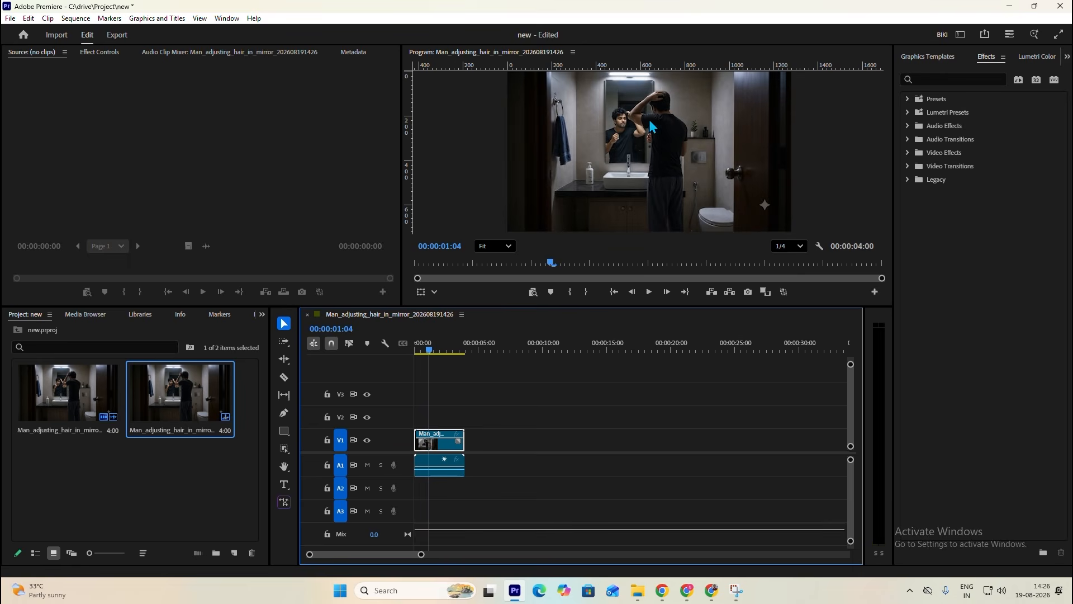
{"action": "left_click", "coordinate": [790, 246]}
{"action": "left_click", "coordinate": [791, 263]}
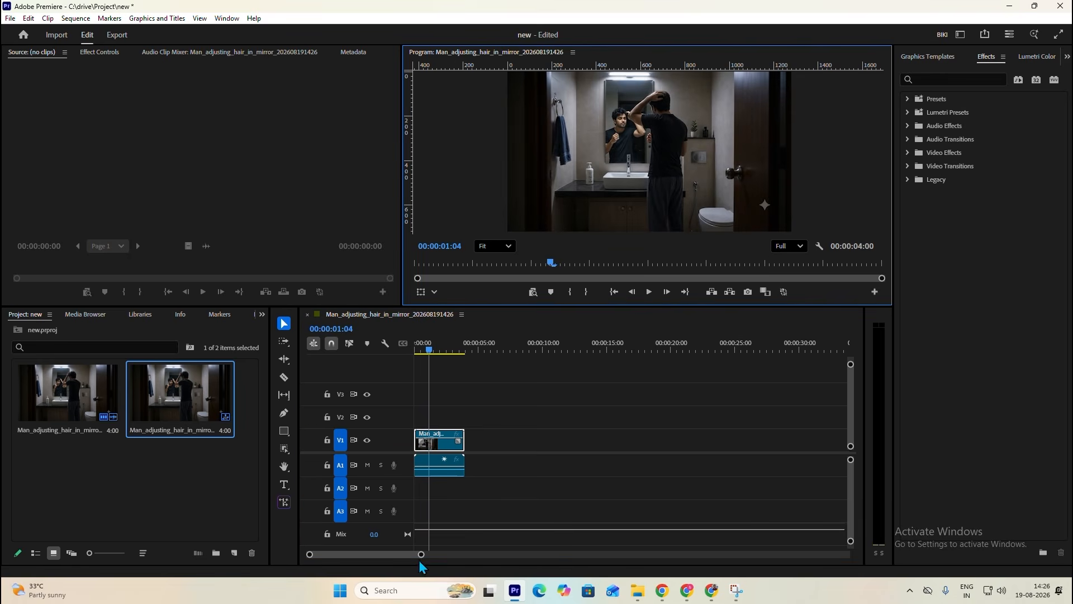
- Return to the Sci Fi Film Ideas chat in the browser and look over the shot 1 prompt again
{"action": "left_click", "coordinate": [687, 591]}
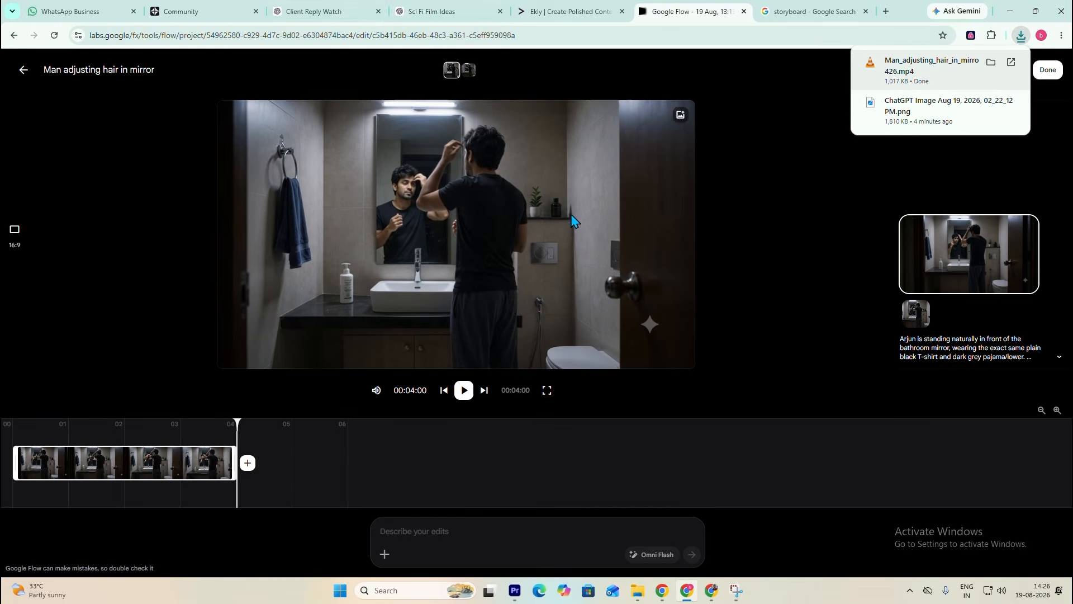
{"action": "left_click", "coordinate": [427, 13]}
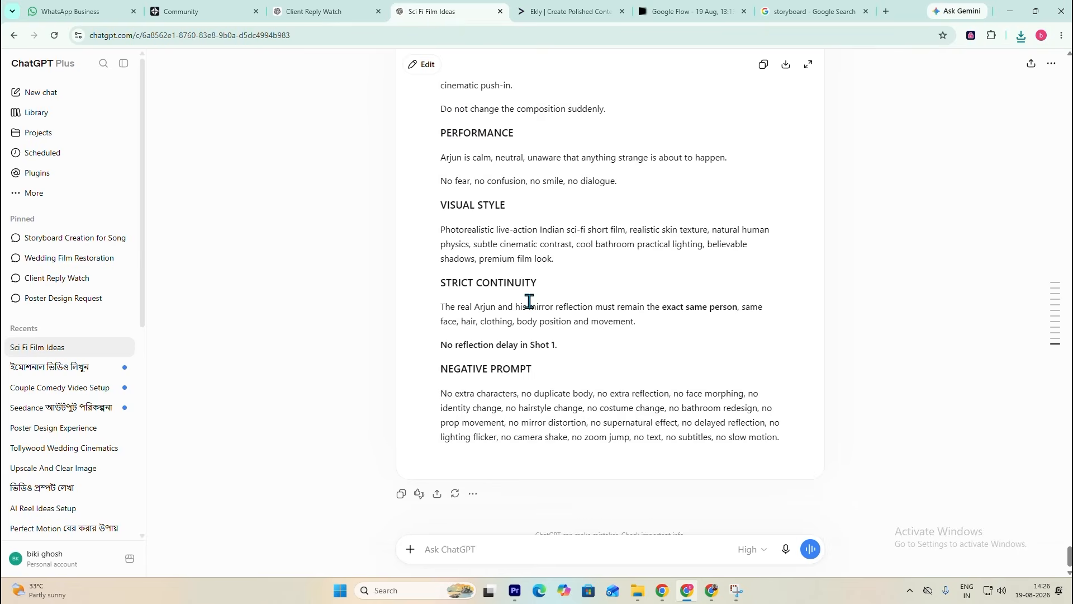
{"action": "scroll", "coordinate": [529, 305], "scroll_direction": "up", "scroll_amount": 20}
{"action": "scroll", "coordinate": [532, 310], "scroll_direction": "up", "scroll_amount": 10}
- Switch back to Adobe Premiere and scrub through the shot 1 clip in the timeline to examine the mirror movement
{"action": "left_click", "coordinate": [515, 591]}
{"action": "scroll", "coordinate": [441, 458], "scroll_direction": "left", "scroll_amount": 10}
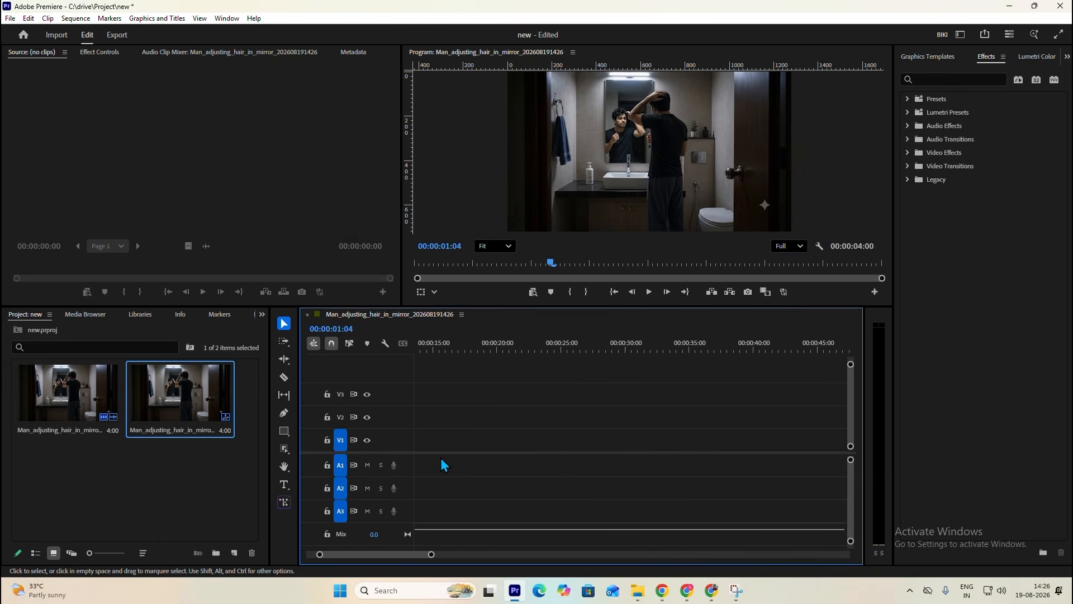
{"action": "scroll", "coordinate": [440, 458], "scroll_direction": "up", "scroll_amount": 4}
{"action": "left_click_drag", "start_coordinate": [453, 343], "coordinate": [410, 493]}
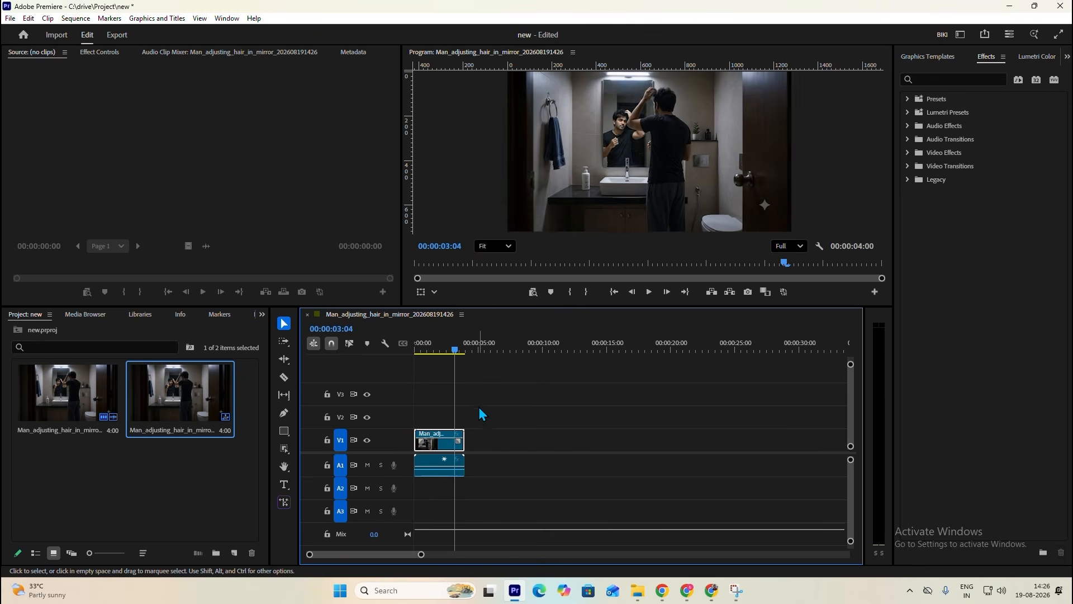
{"action": "left_click_drag", "start_coordinate": [434, 349], "coordinate": [412, 354]}
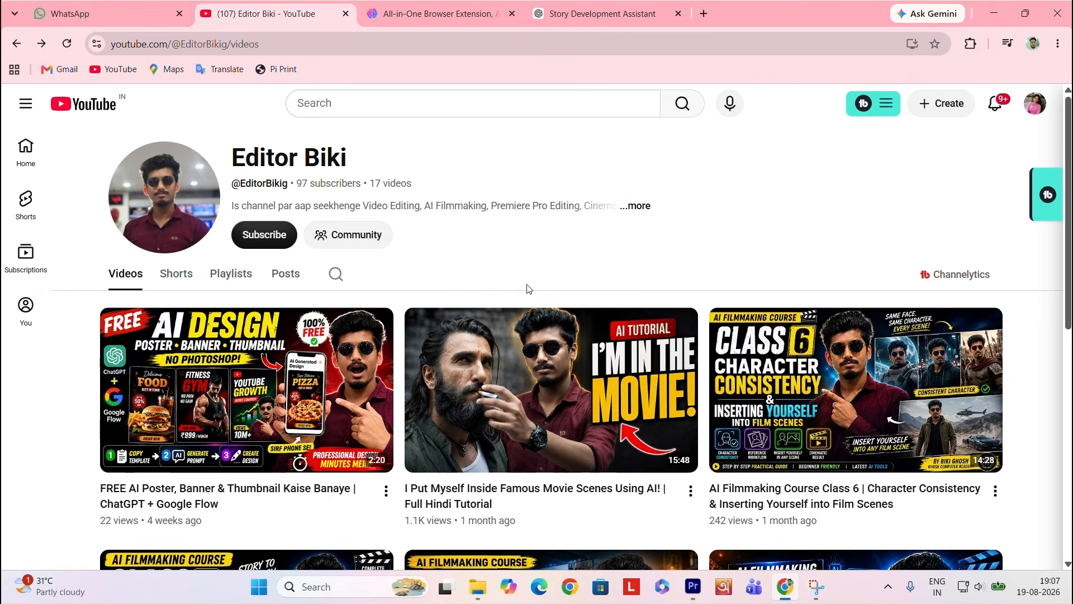
- Subscribe to the AI filmmaking channel on YouTube and open its notification options
{"action": "left_click", "coordinate": [268, 233]}
{"action": "left_click", "coordinate": [321, 240]}
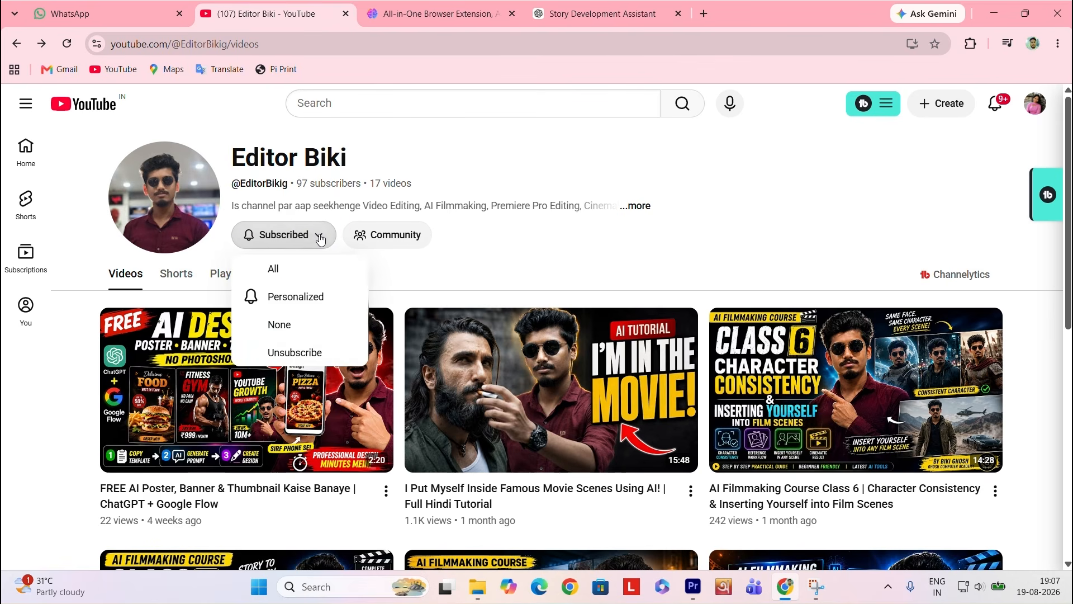